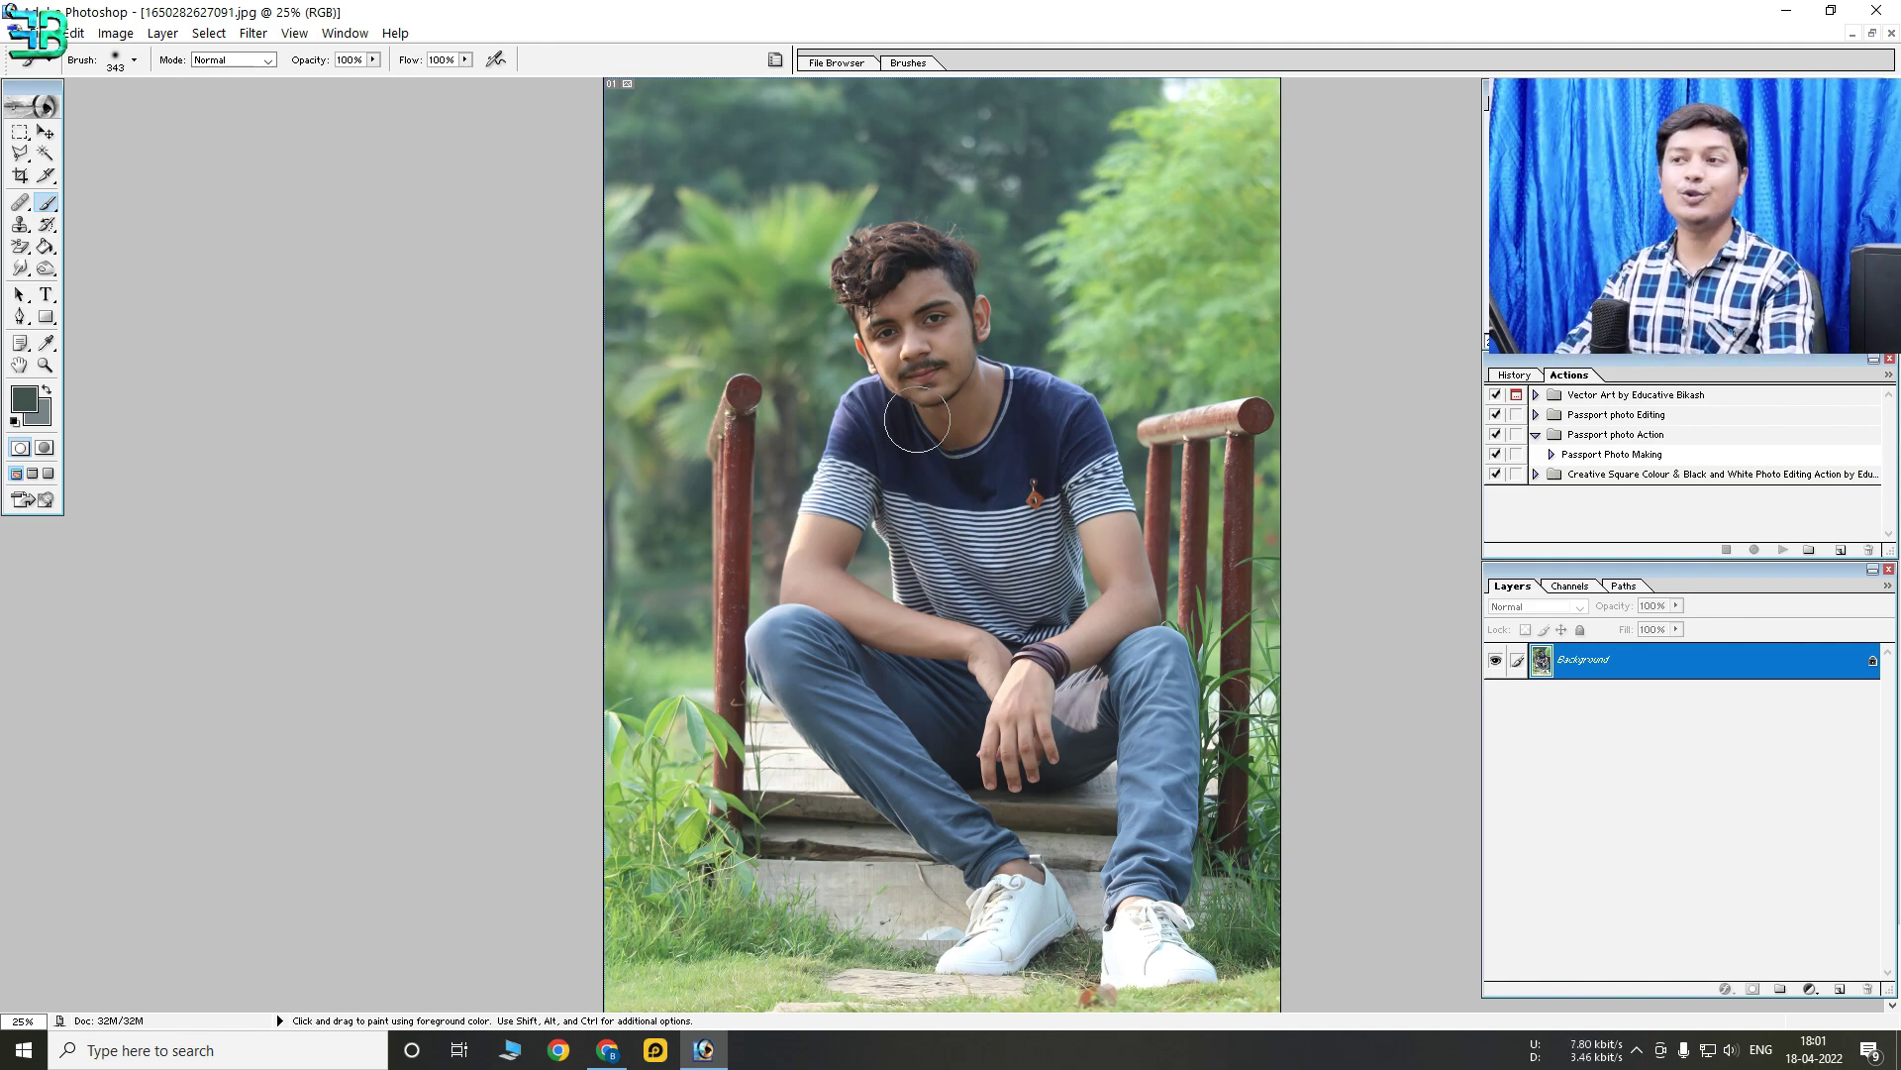
Add a Selective Color adjustment layer above the Background
{"action": "key", "text": "ctrl+plus"}
{"action": "key", "text": "ctrl+plus"}
{"action": "key", "text": "ctrl+plus"}
{"action": "key", "text": "ctrl+minus"}
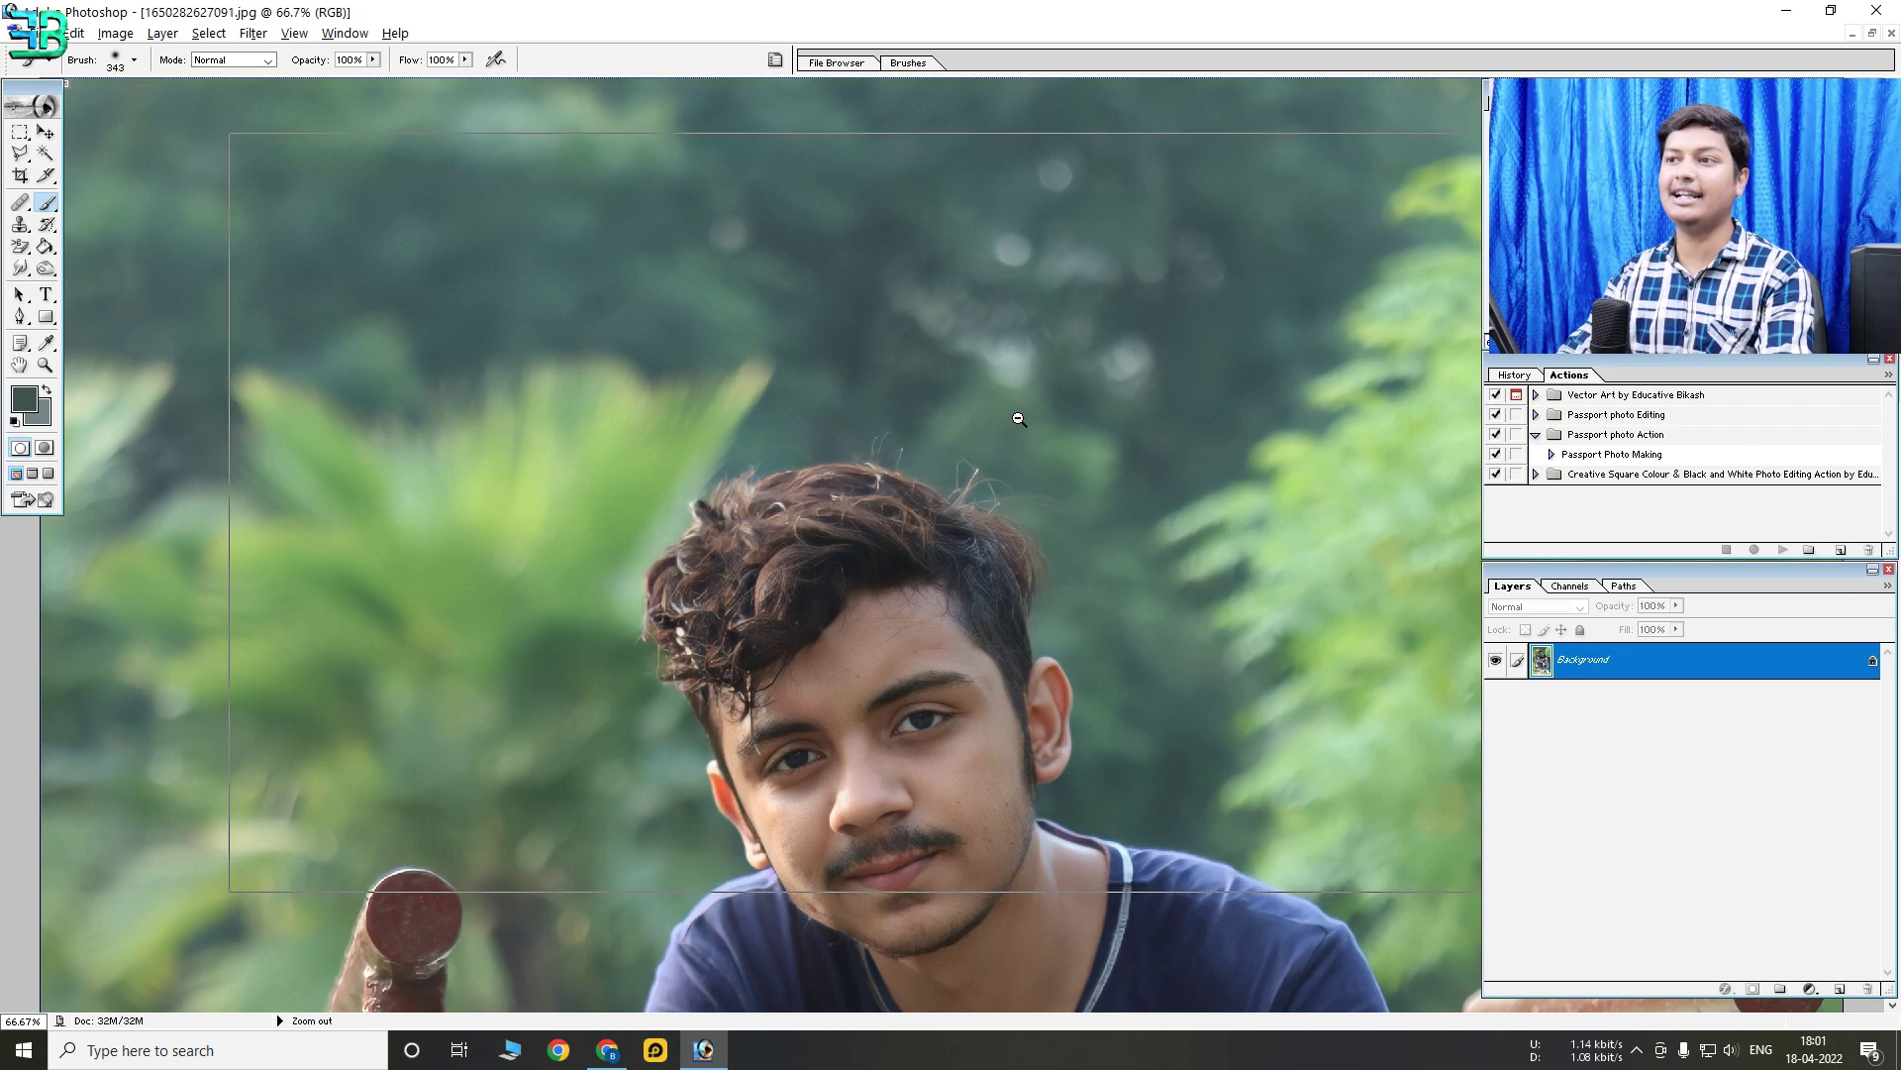
{"action": "key", "text": "ctrl+minus"}
{"action": "key", "text": "ctrl+minus"}
{"action": "scroll", "coordinate": [942, 544], "scroll_direction": "down", "scroll_amount": 2}
{"action": "scroll", "coordinate": [942, 544], "scroll_direction": "down", "scroll_amount": 1}
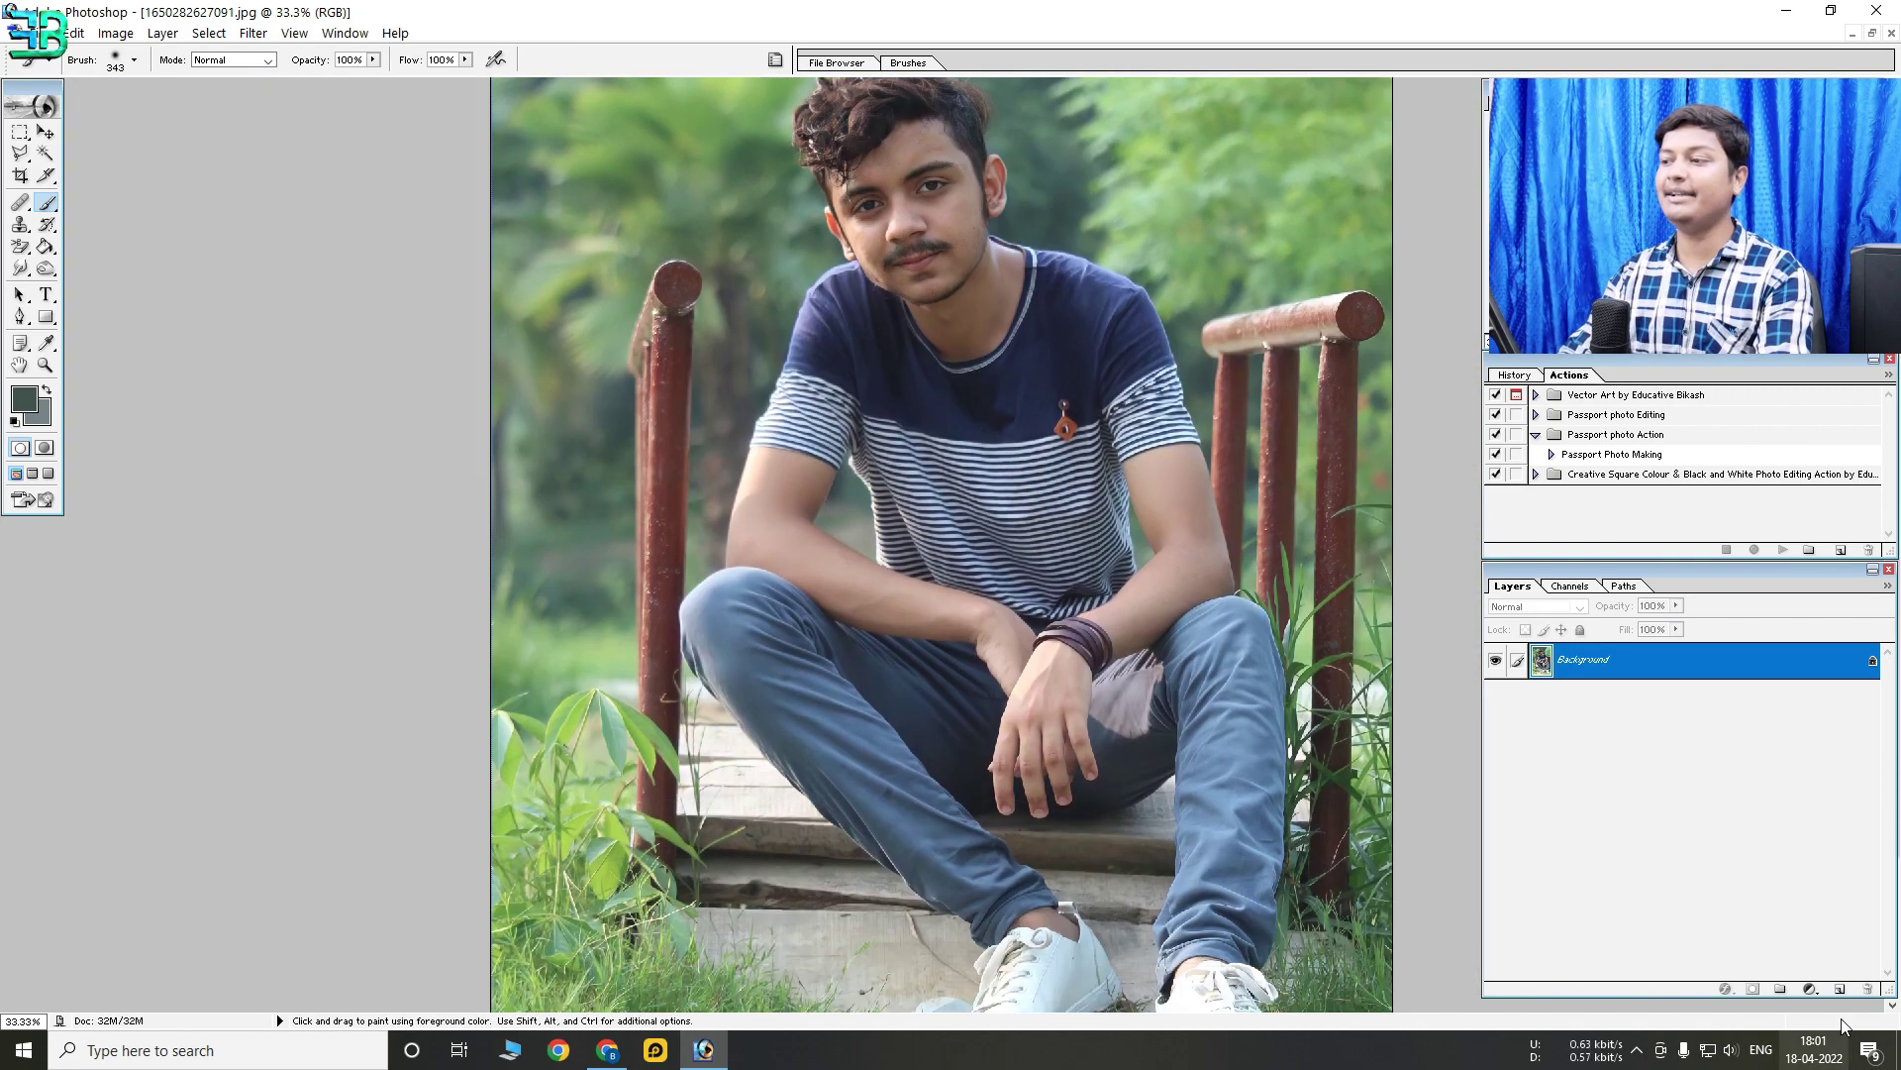
{"action": "left_click", "coordinate": [1811, 989]}
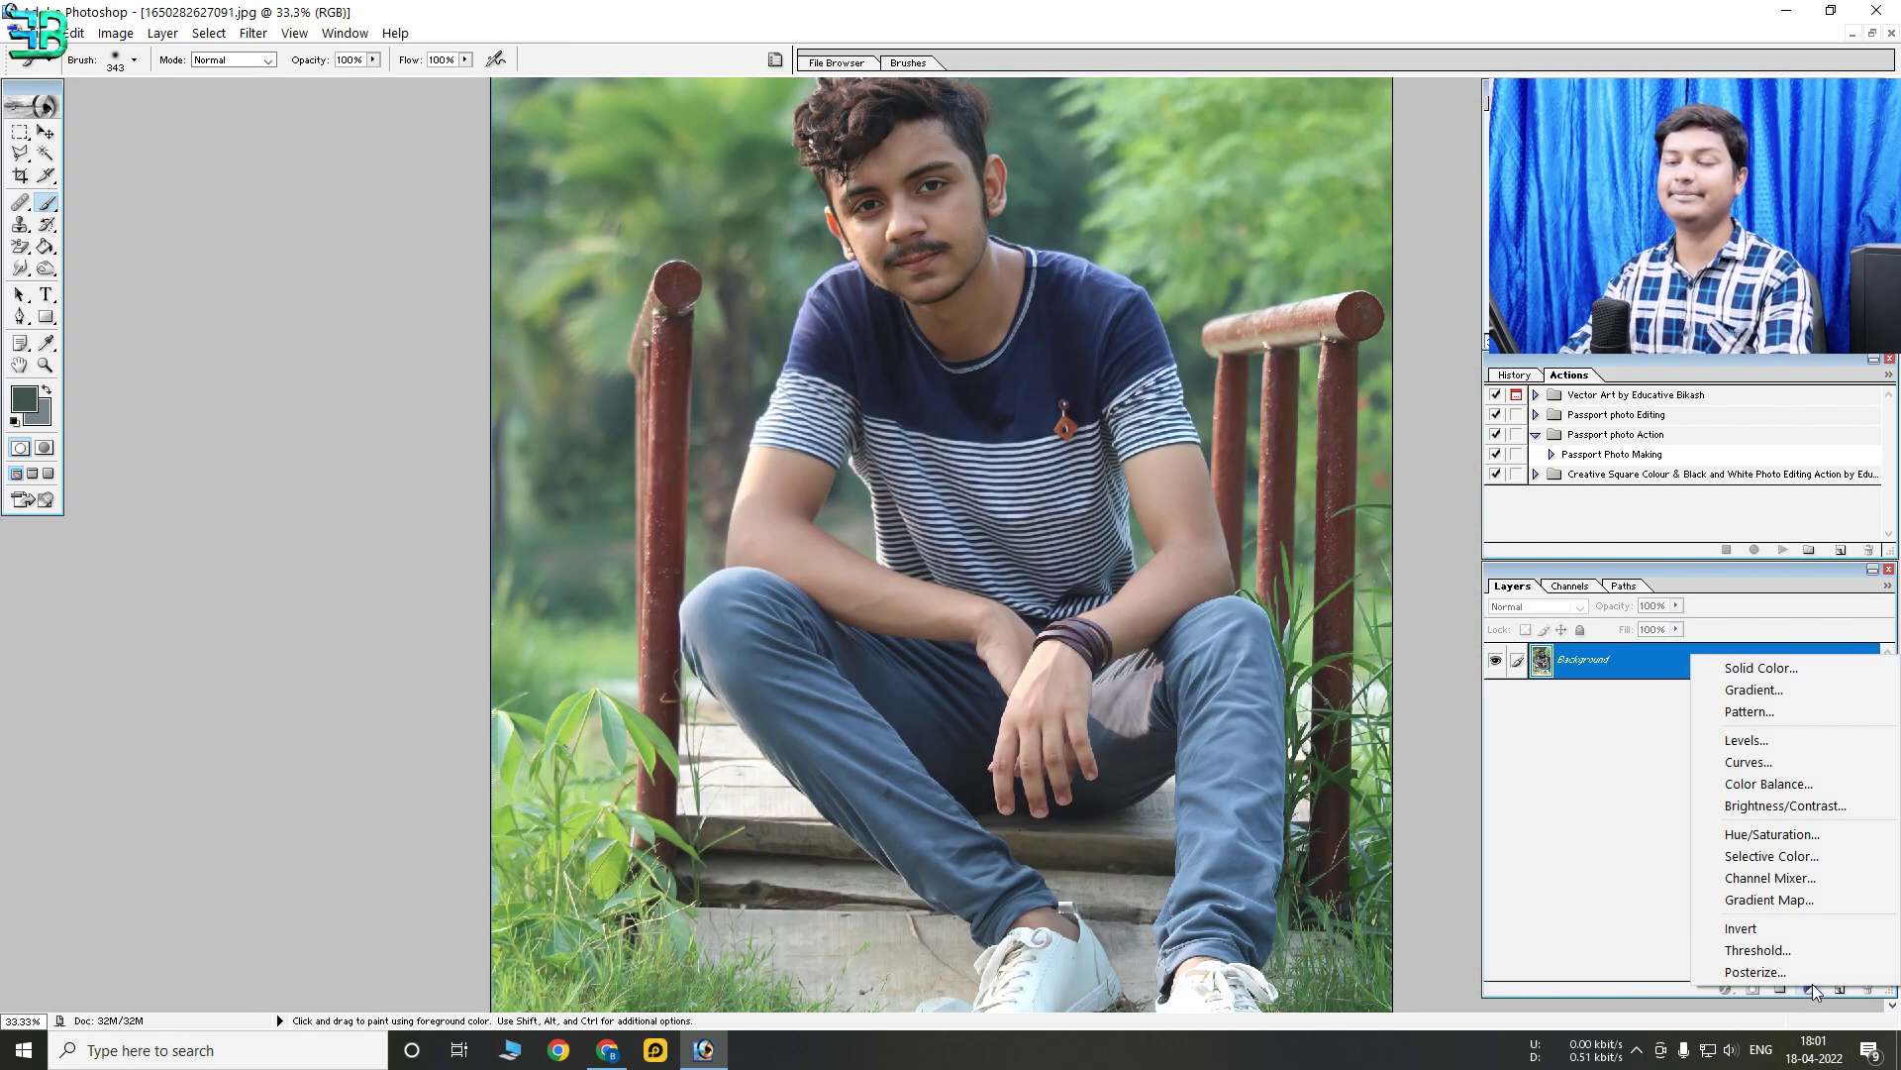
{"action": "left_click", "coordinate": [1772, 856]}
Set the Blacks range Black value to +7
{"action": "left_click", "coordinate": [1406, 195]}
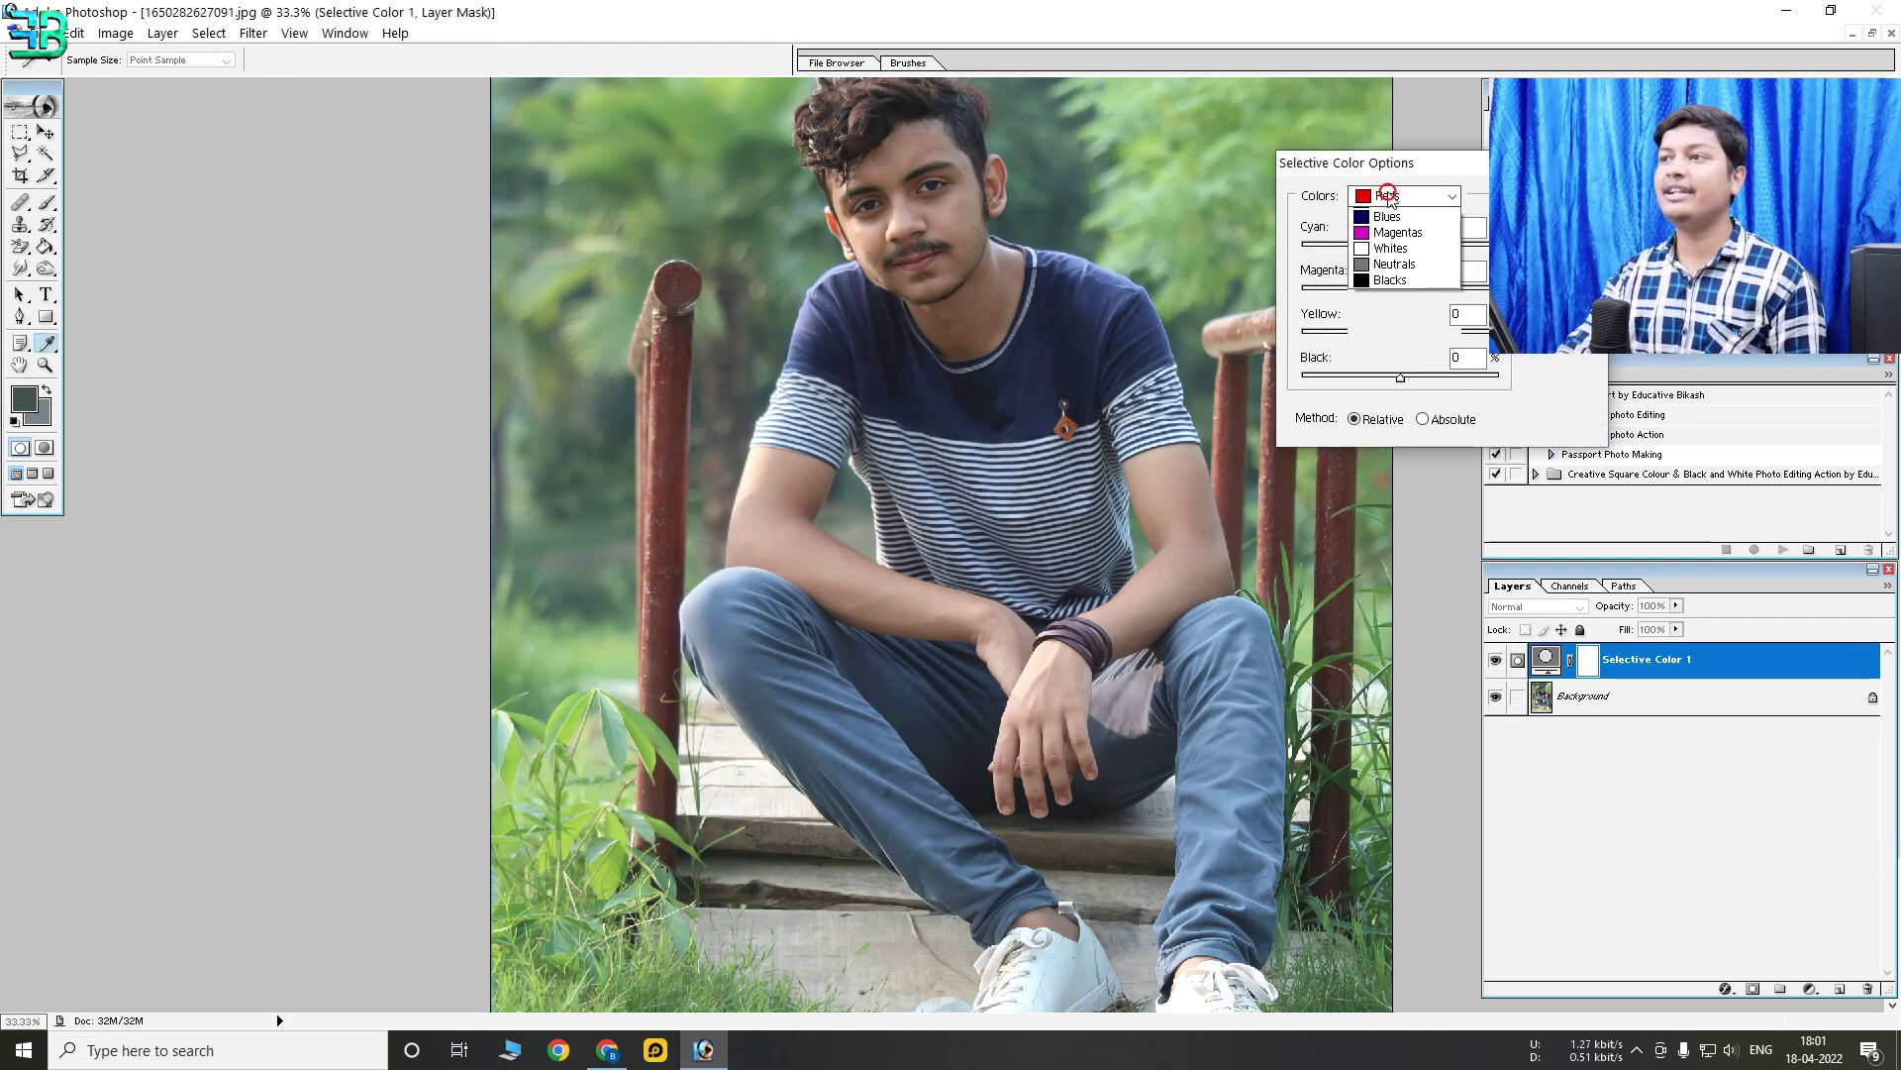
{"action": "left_click", "coordinate": [1377, 349]}
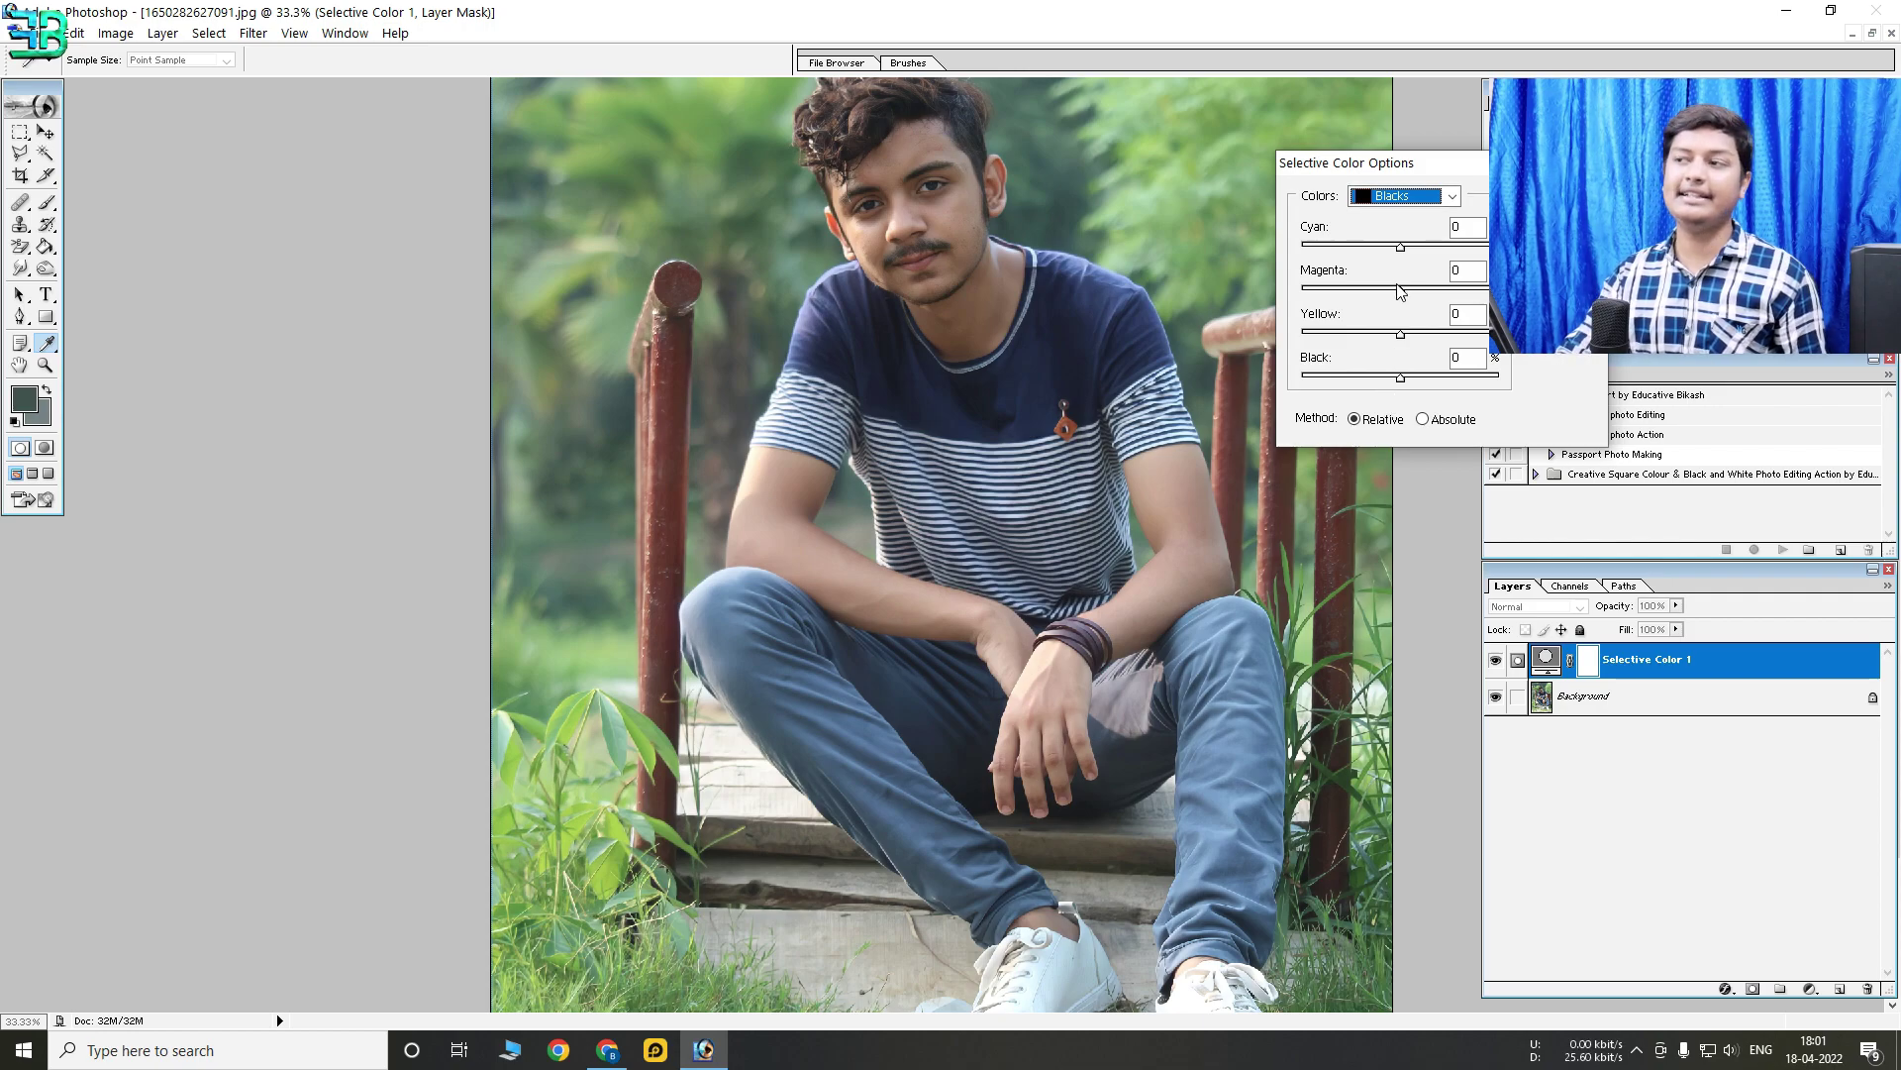
{"action": "left_click", "coordinate": [1398, 210]}
{"action": "left_click", "coordinate": [1387, 348]}
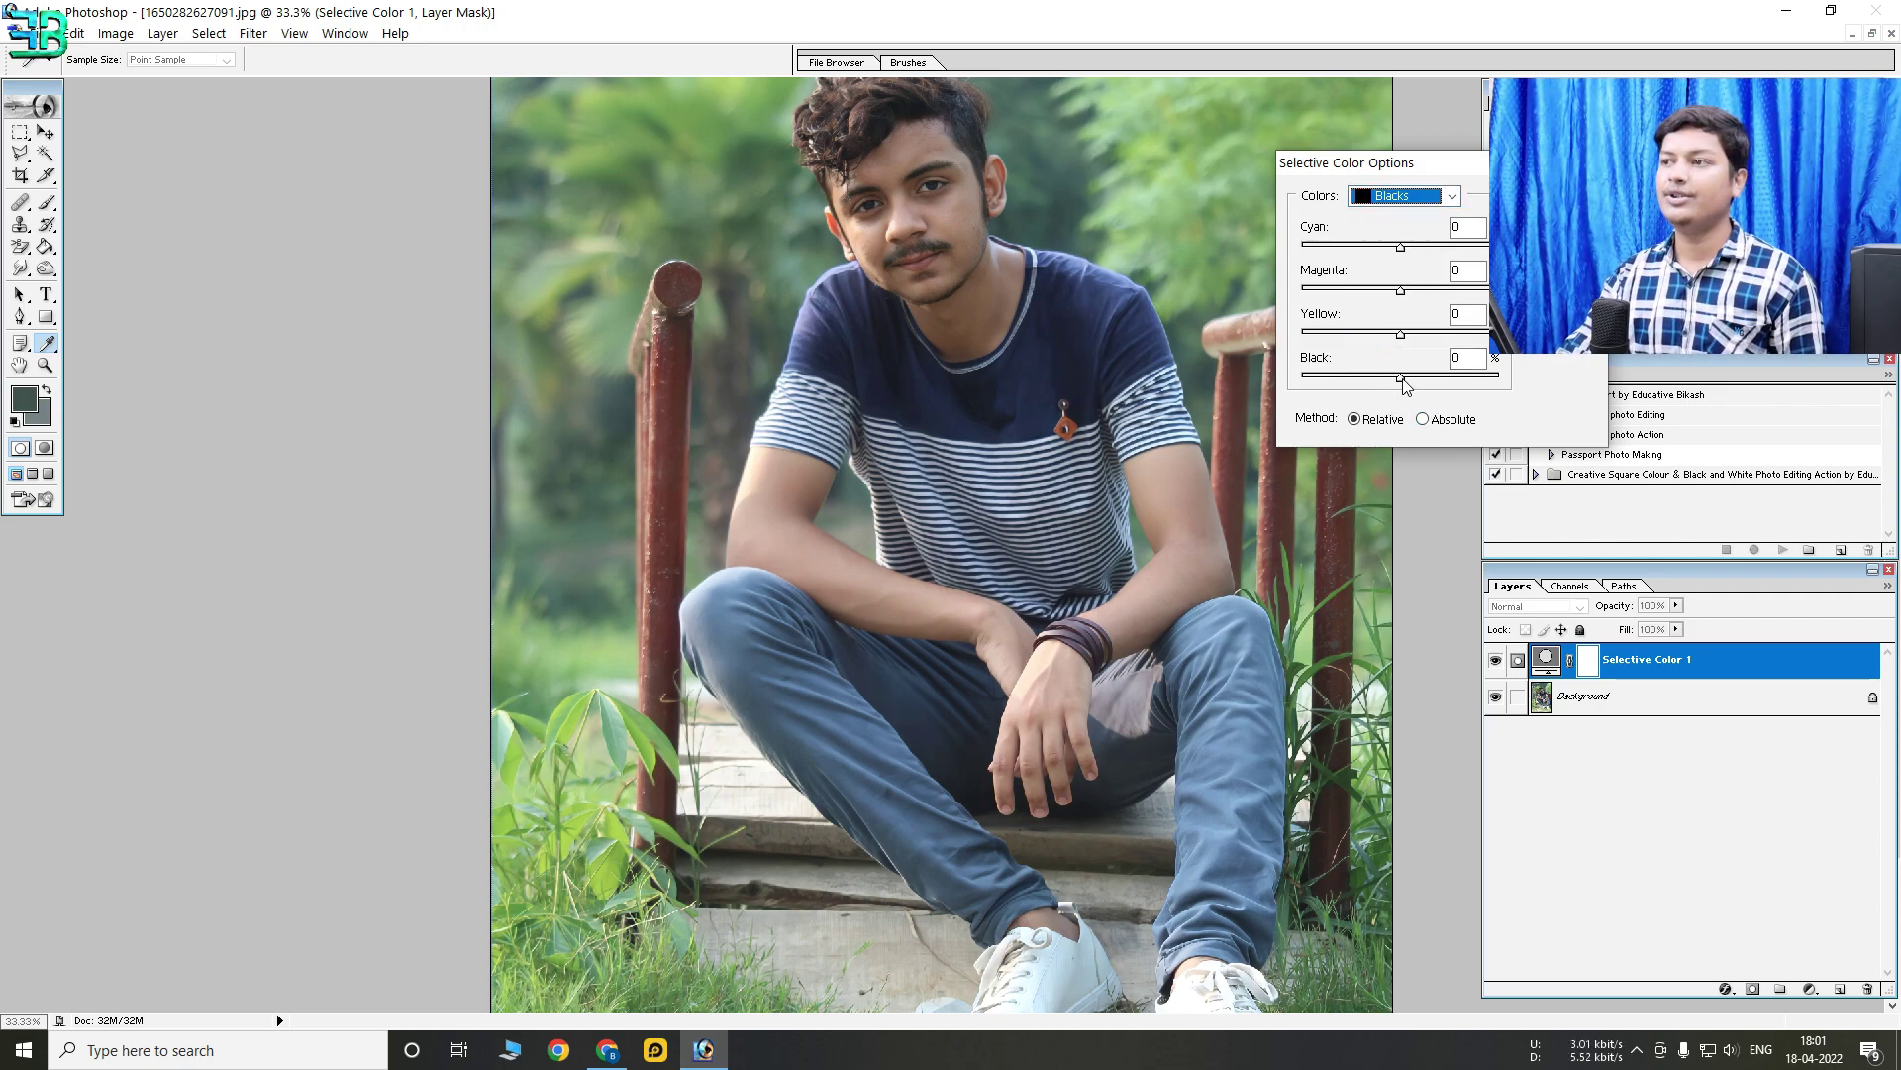
{"action": "left_click_drag", "start_coordinate": [1404, 379], "coordinate": [1409, 384]}
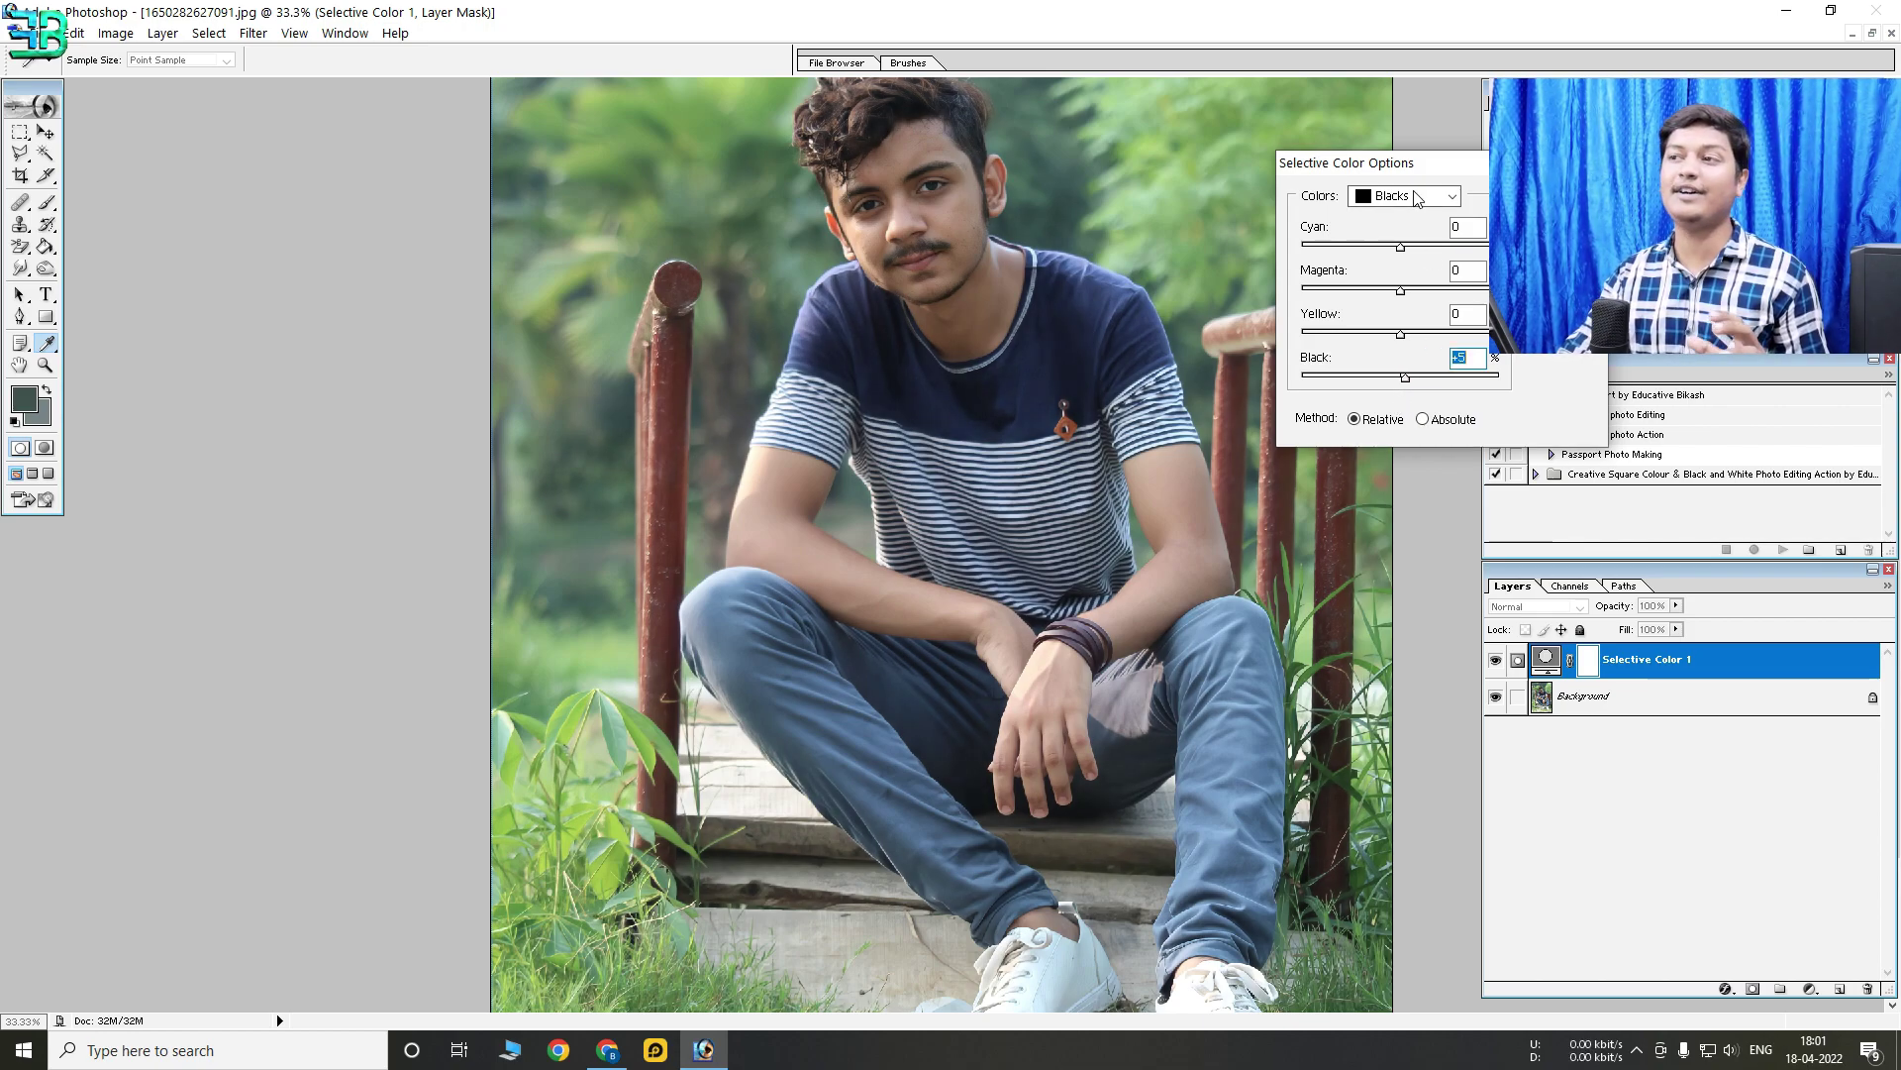
Set Neutrals Black to +5, confirm, and toggle the layer to compare
{"action": "left_click", "coordinate": [1399, 188]}
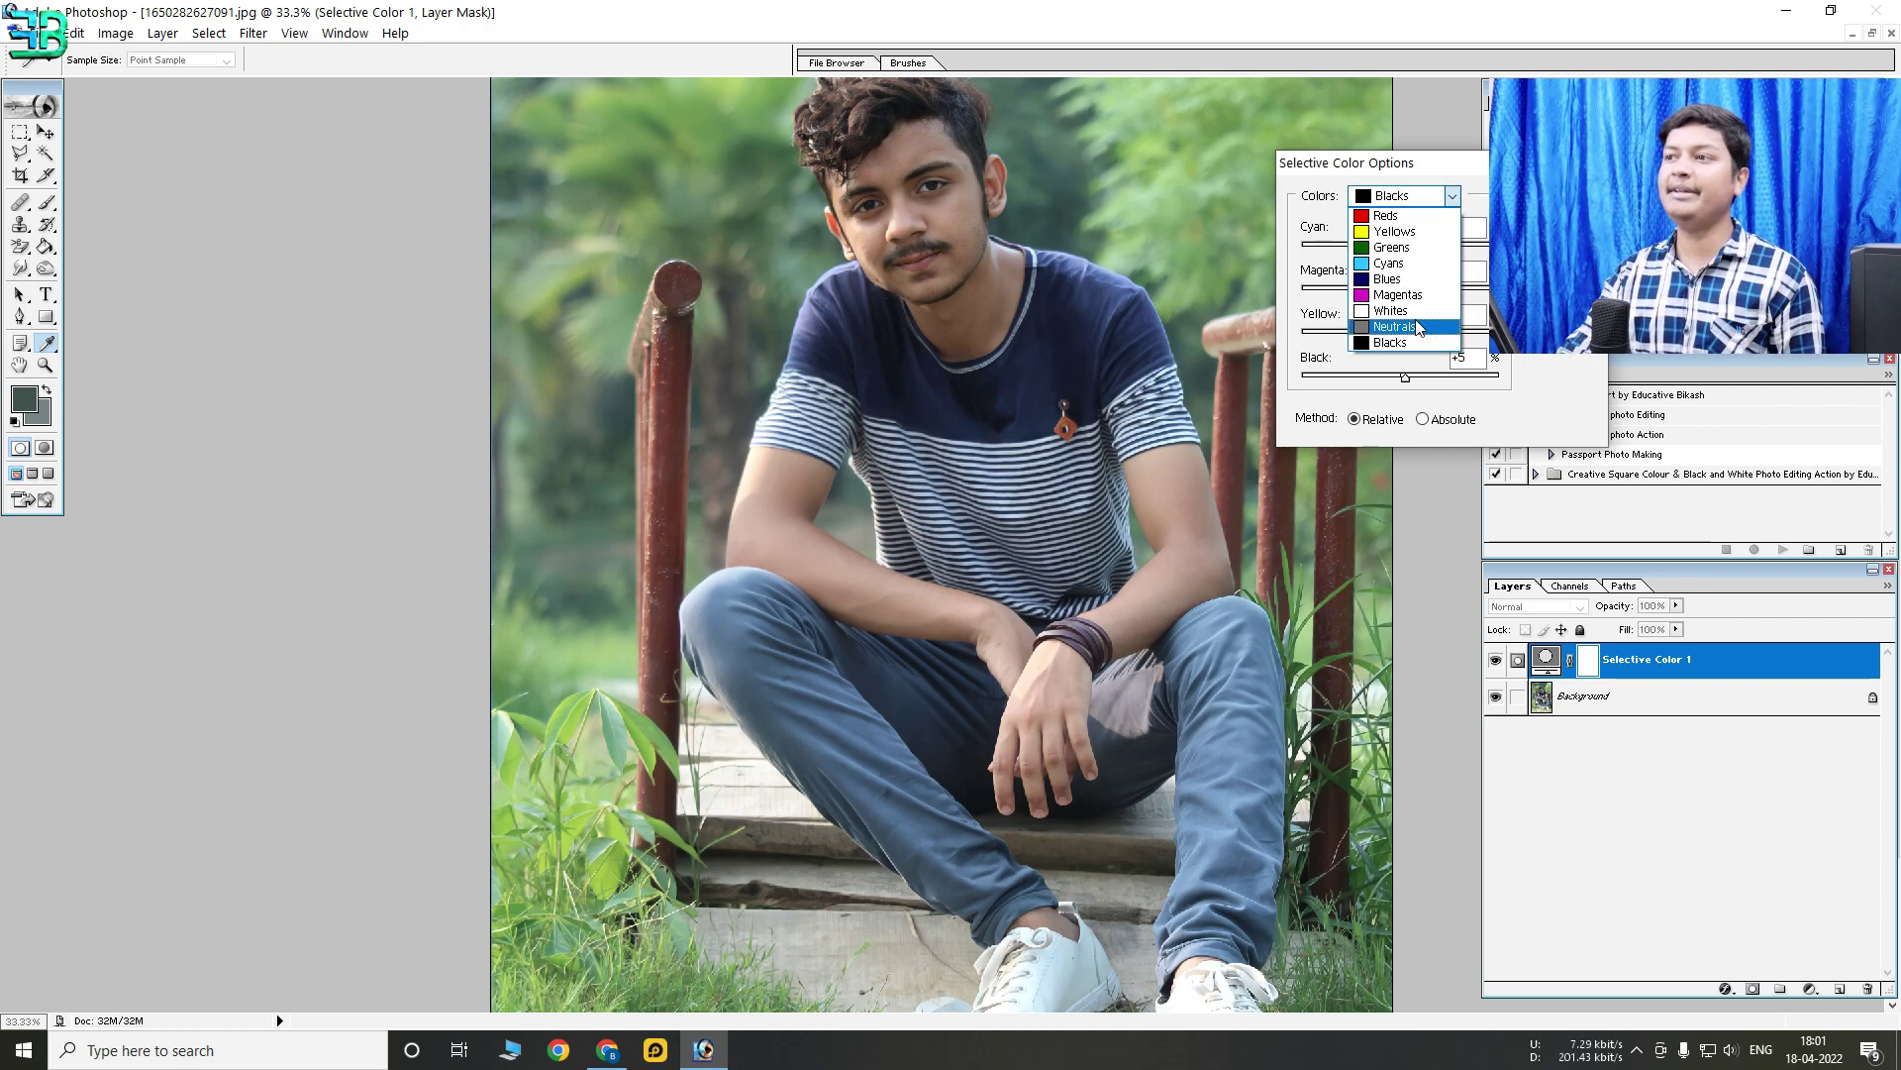
{"action": "left_click", "coordinate": [1406, 327]}
{"action": "left_click_drag", "start_coordinate": [1406, 385], "coordinate": [1410, 386]}
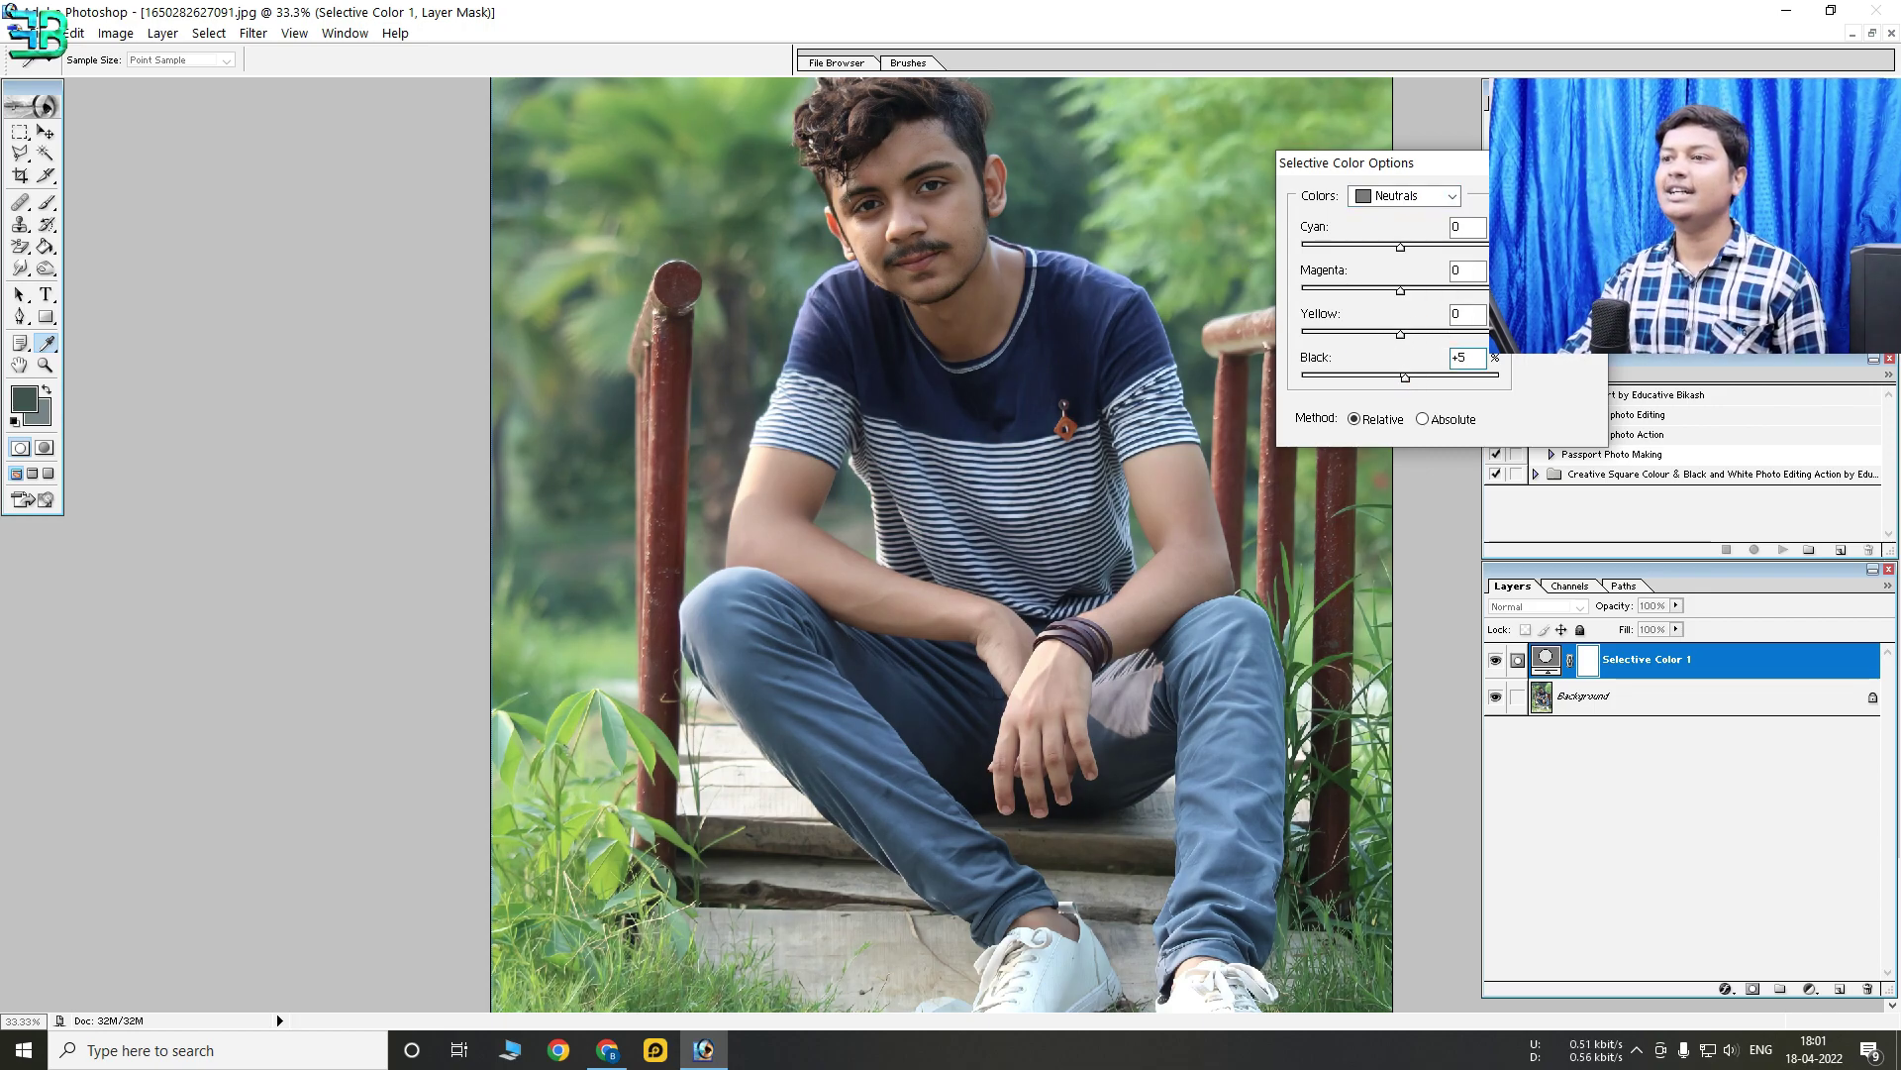
{"action": "key", "text": "Return"}
{"action": "left_click", "coordinate": [1496, 660]}
{"action": "left_click", "coordinate": [1496, 659]}
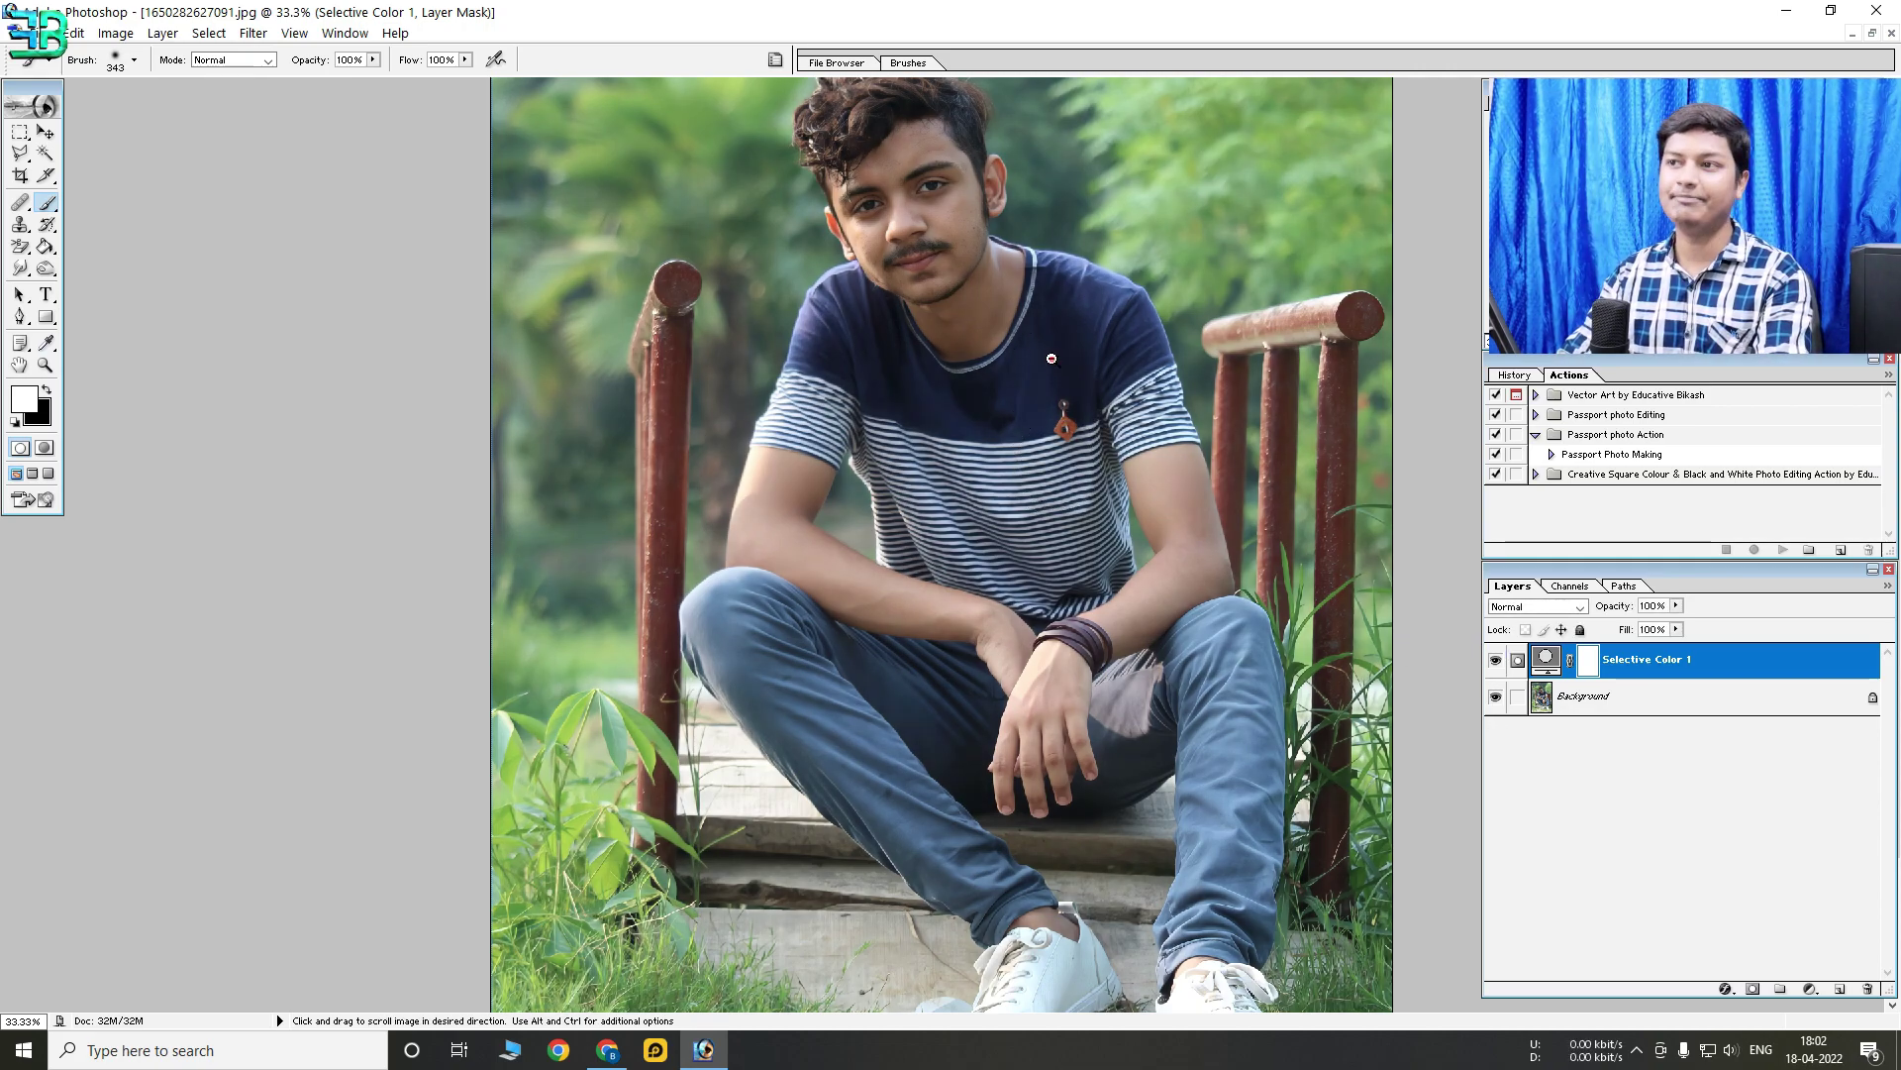
Duplicate the Background layer into Background copy
{"action": "key", "text": "ctrl+minus"}
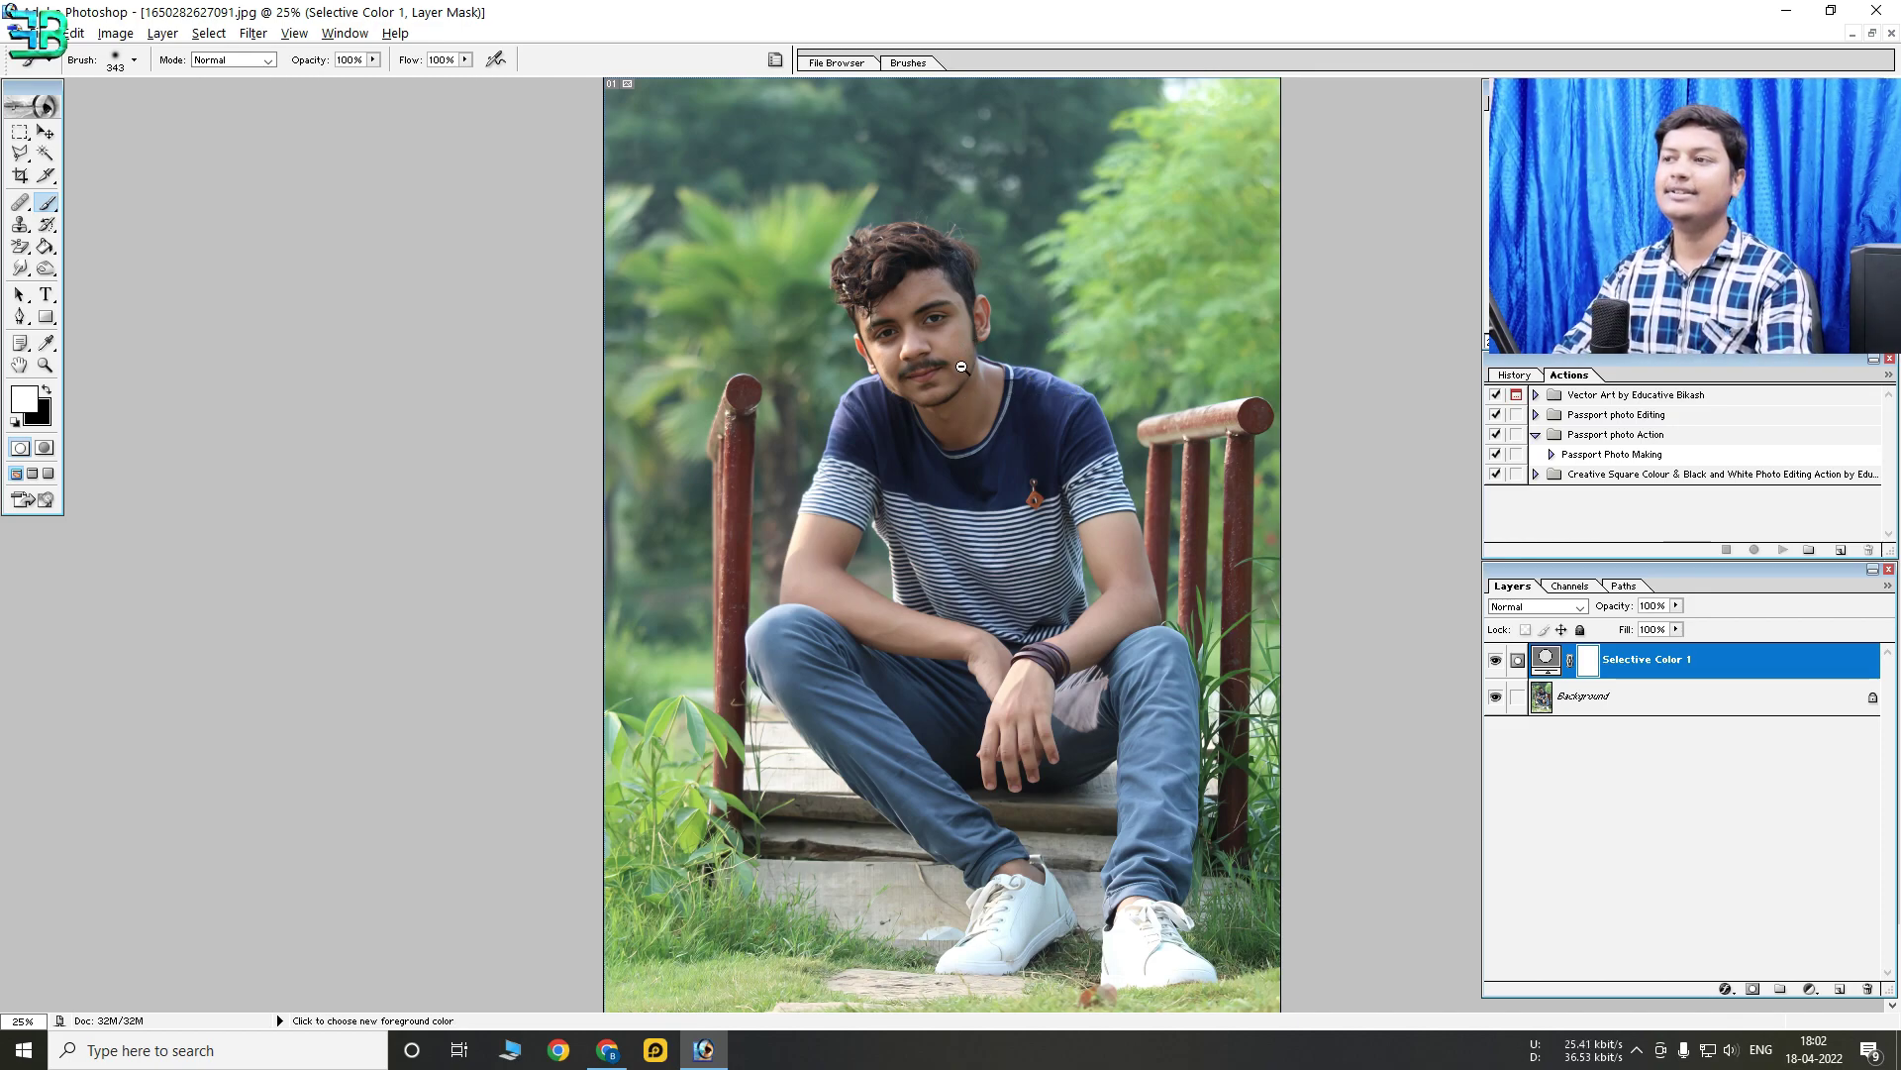
{"action": "key", "text": "space"}
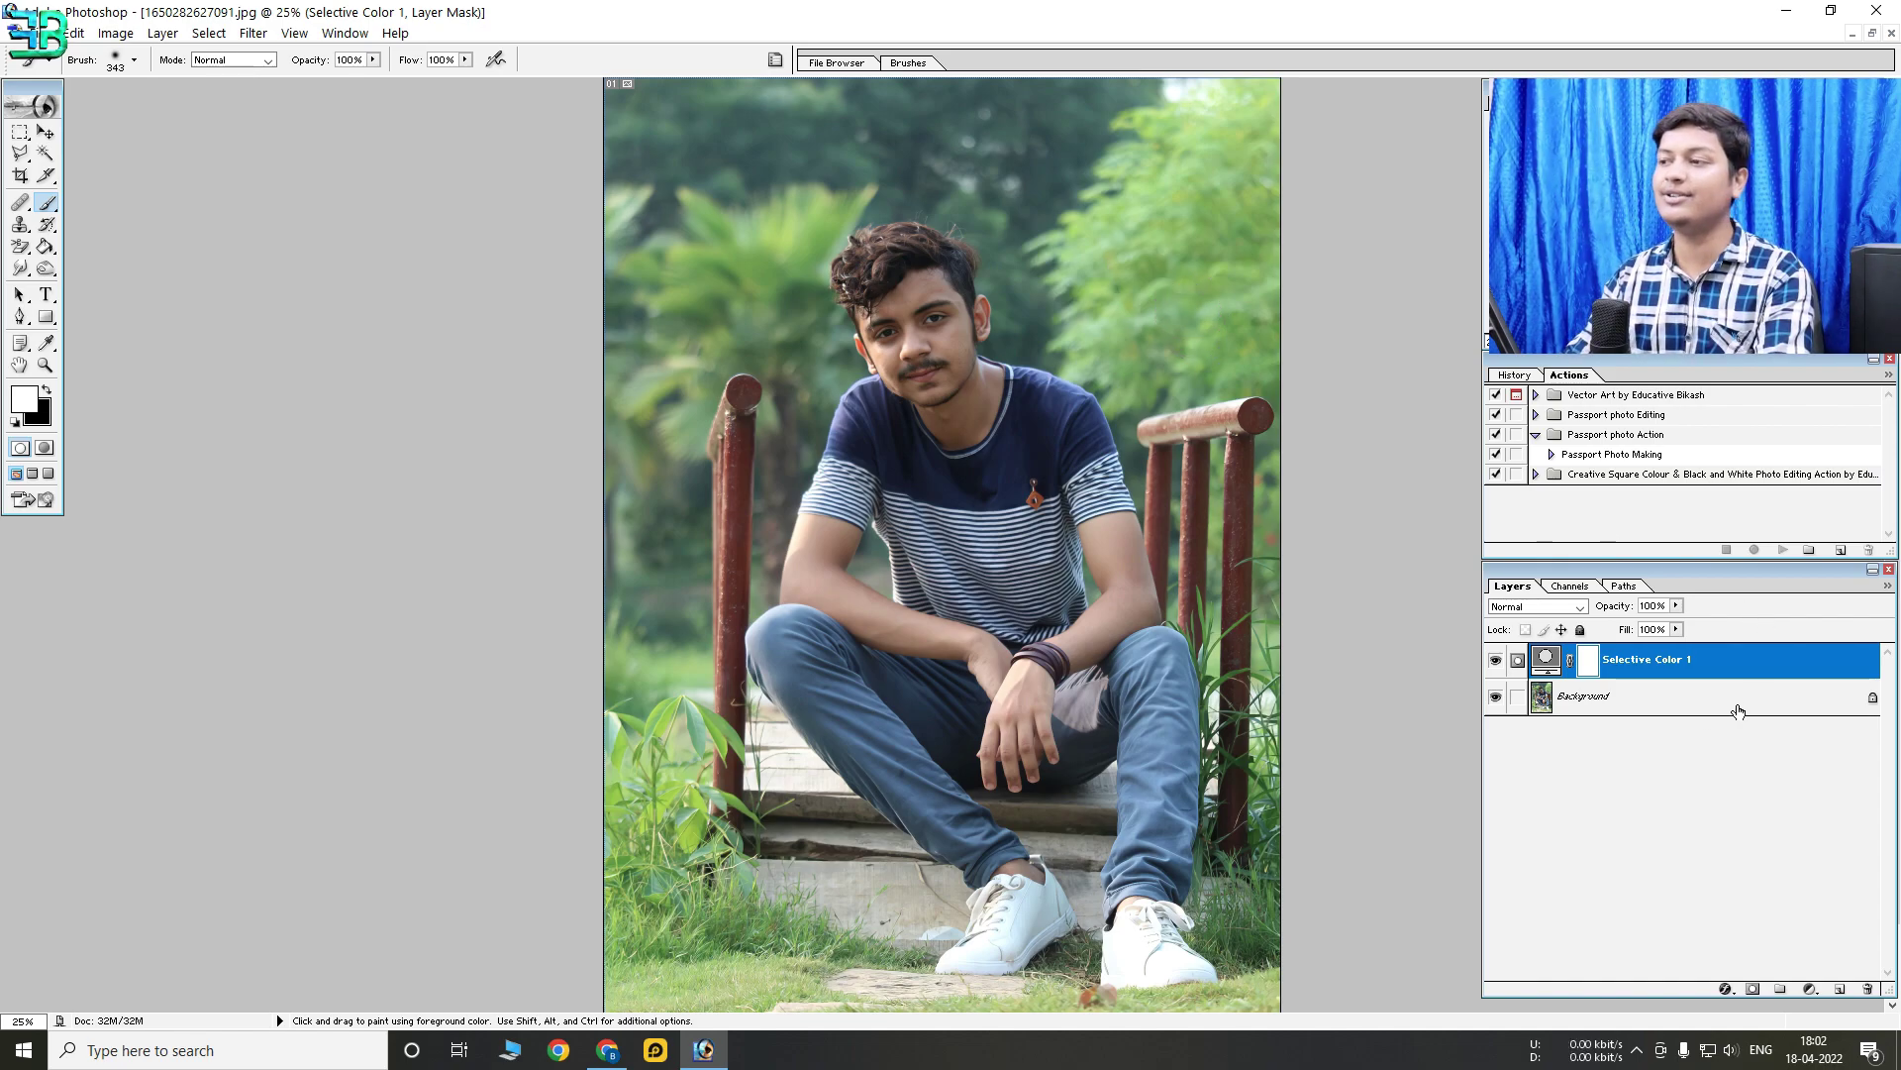
{"action": "left_click", "coordinate": [1676, 703]}
{"action": "right_click", "coordinate": [1676, 703]}
{"action": "left_click", "coordinate": [1719, 765]}
{"action": "left_click", "coordinate": [860, 323]}
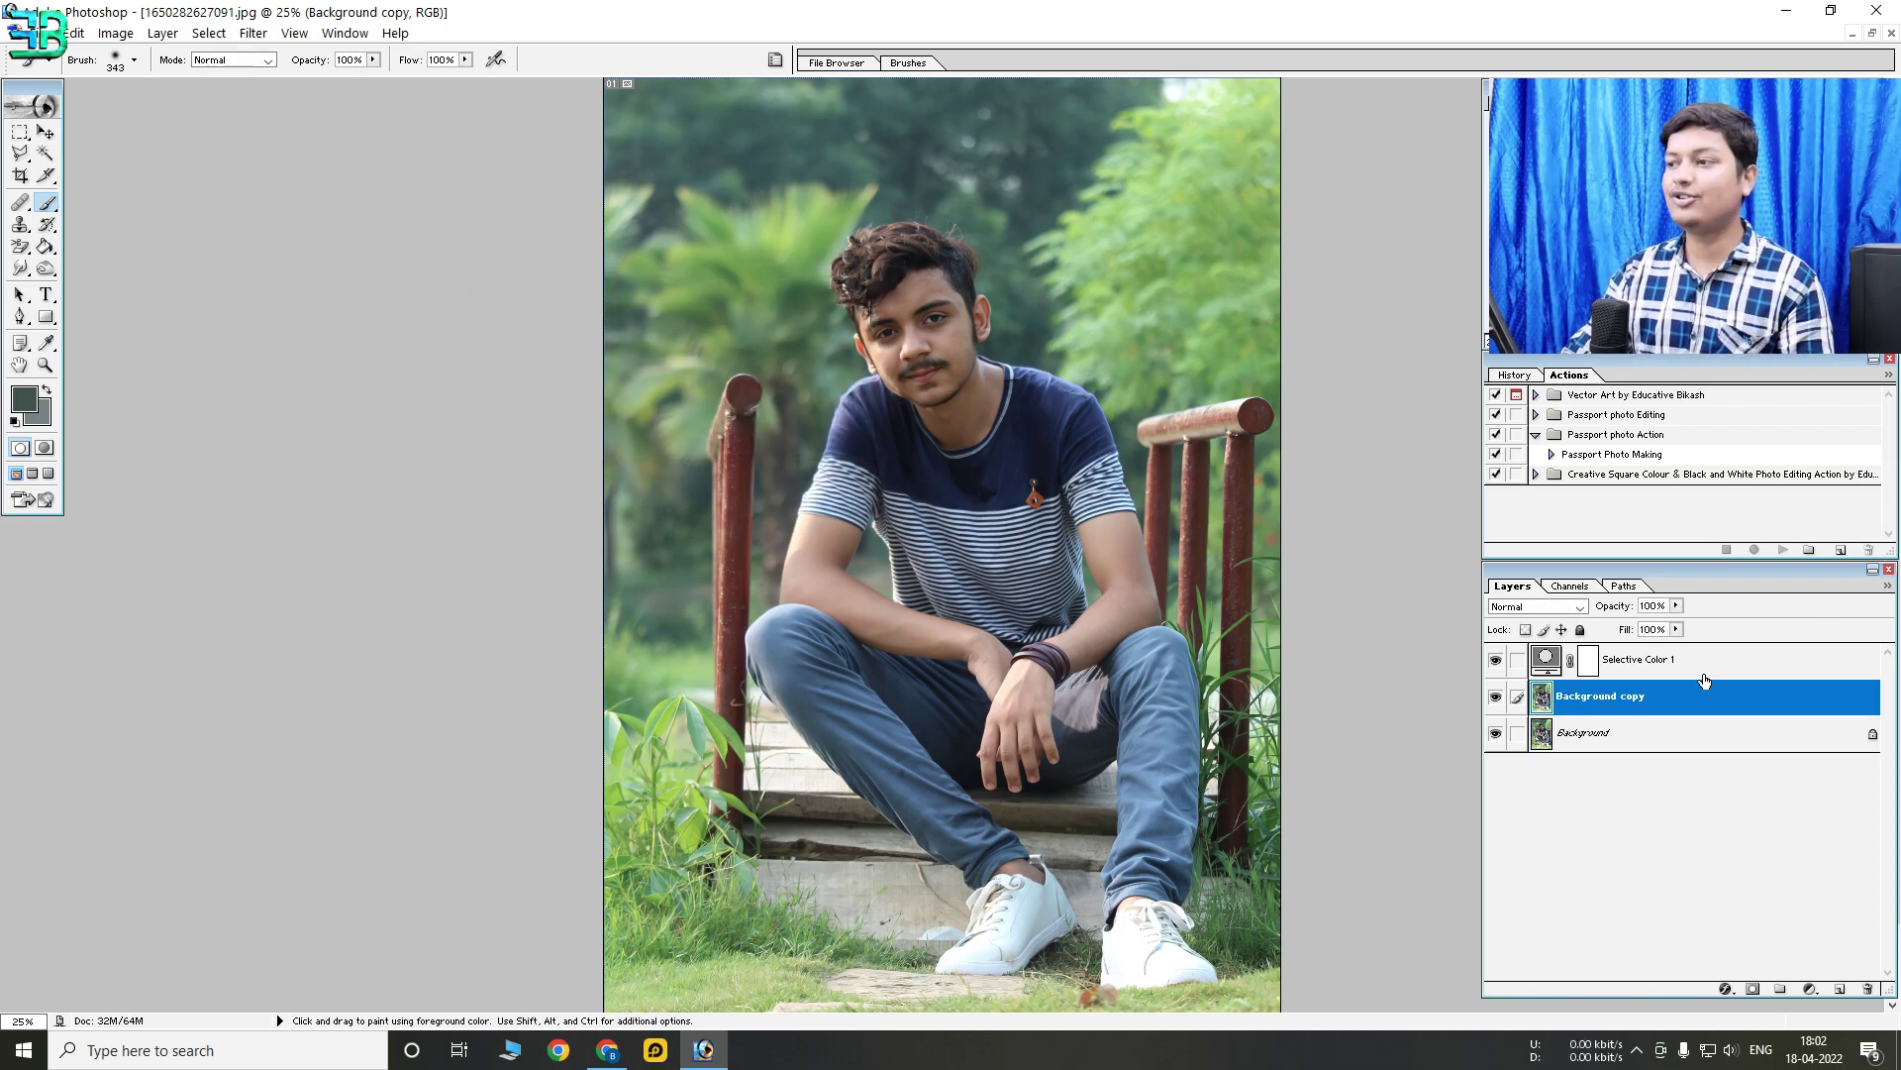
Remove Selective Color 1, show Background copy, and duplicate it as Background copy 2 with Ctrl+J
{"action": "left_click", "coordinate": [1655, 662]}
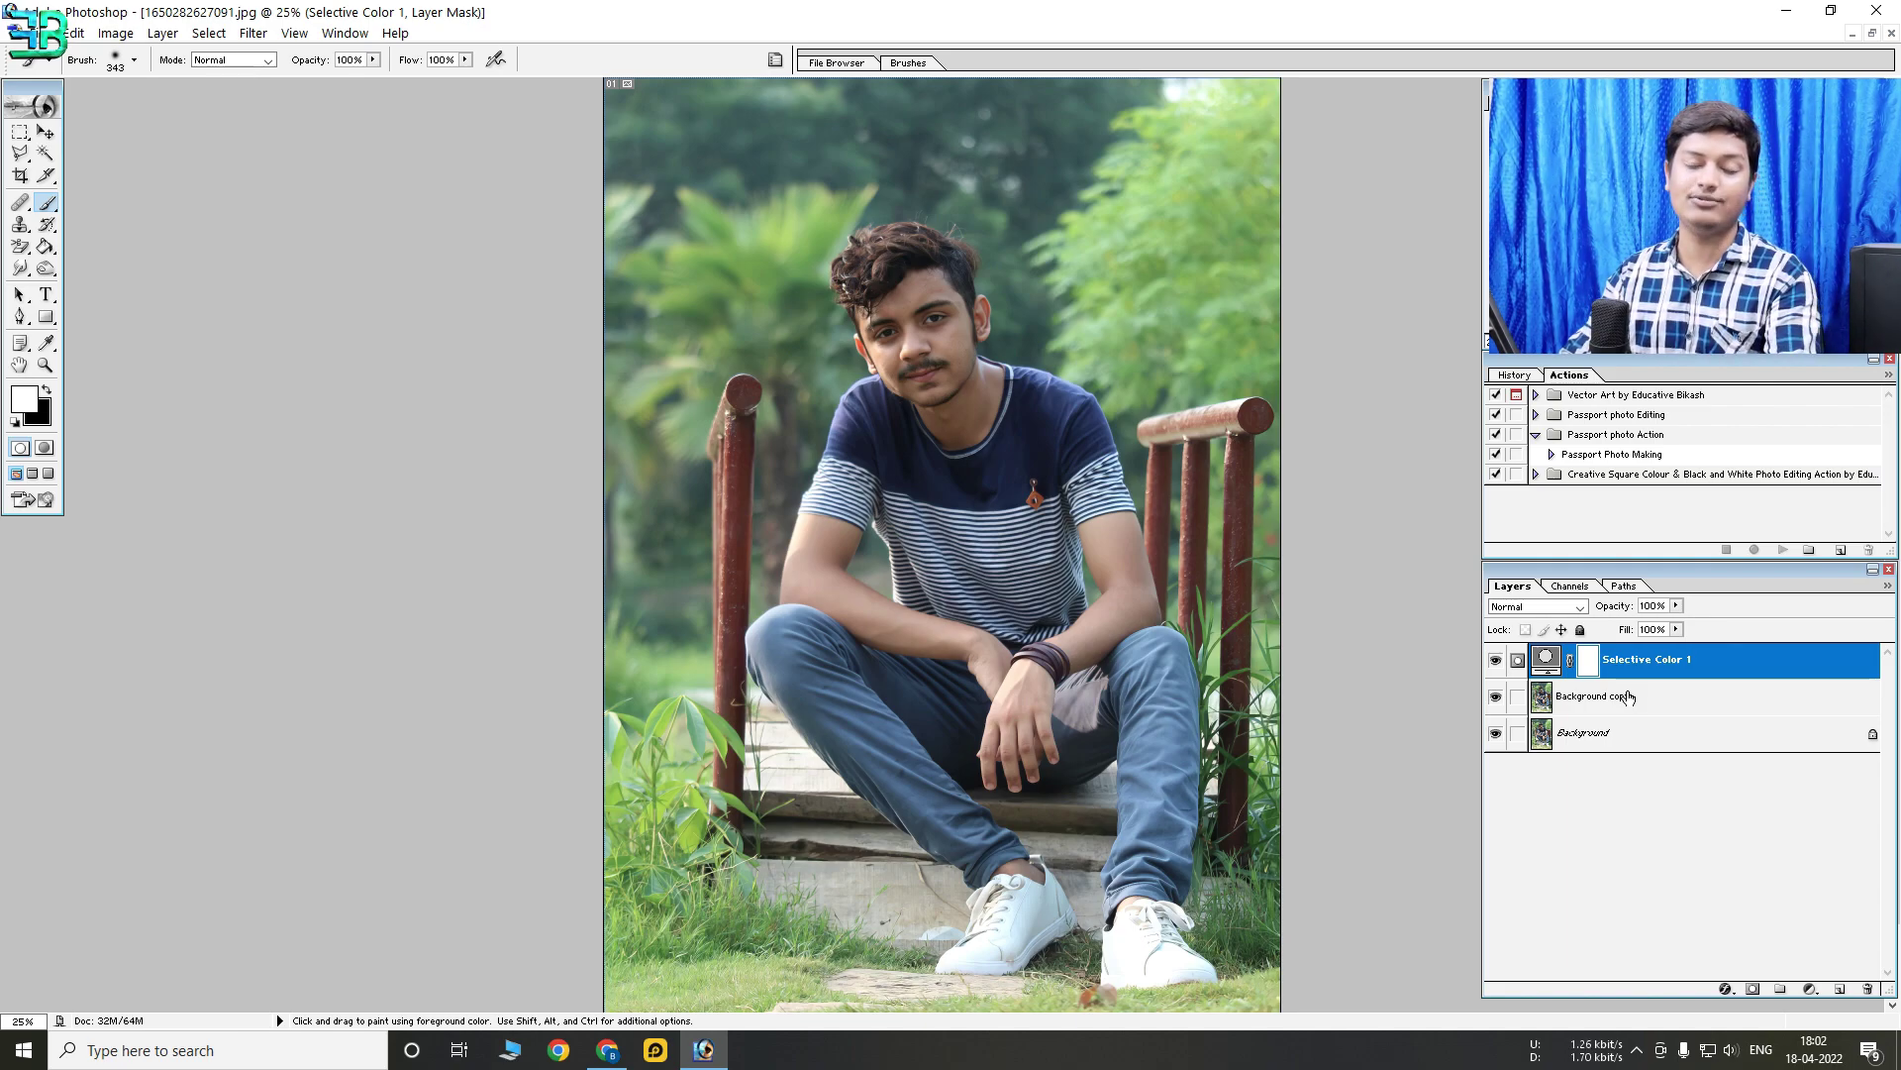
{"action": "key", "text": "ctrl+z"}
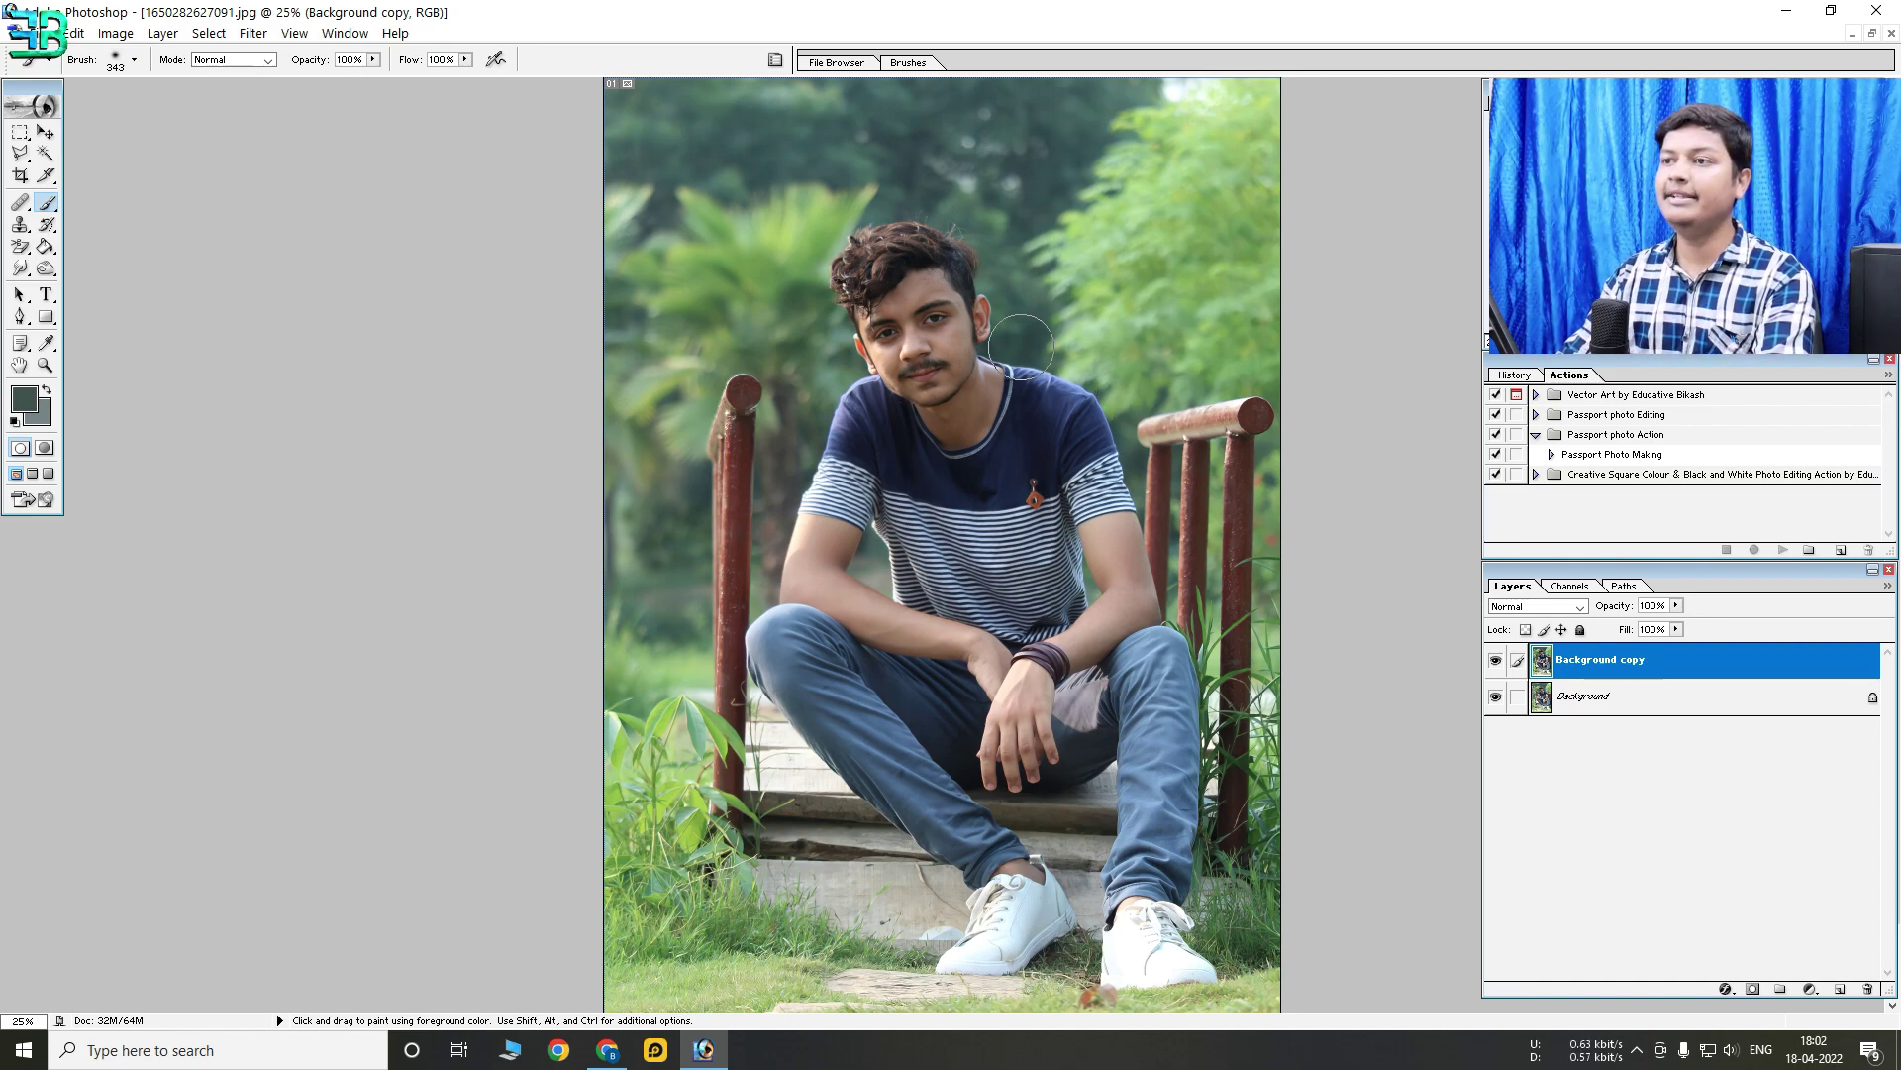
{"action": "left_click", "coordinate": [1495, 660]}
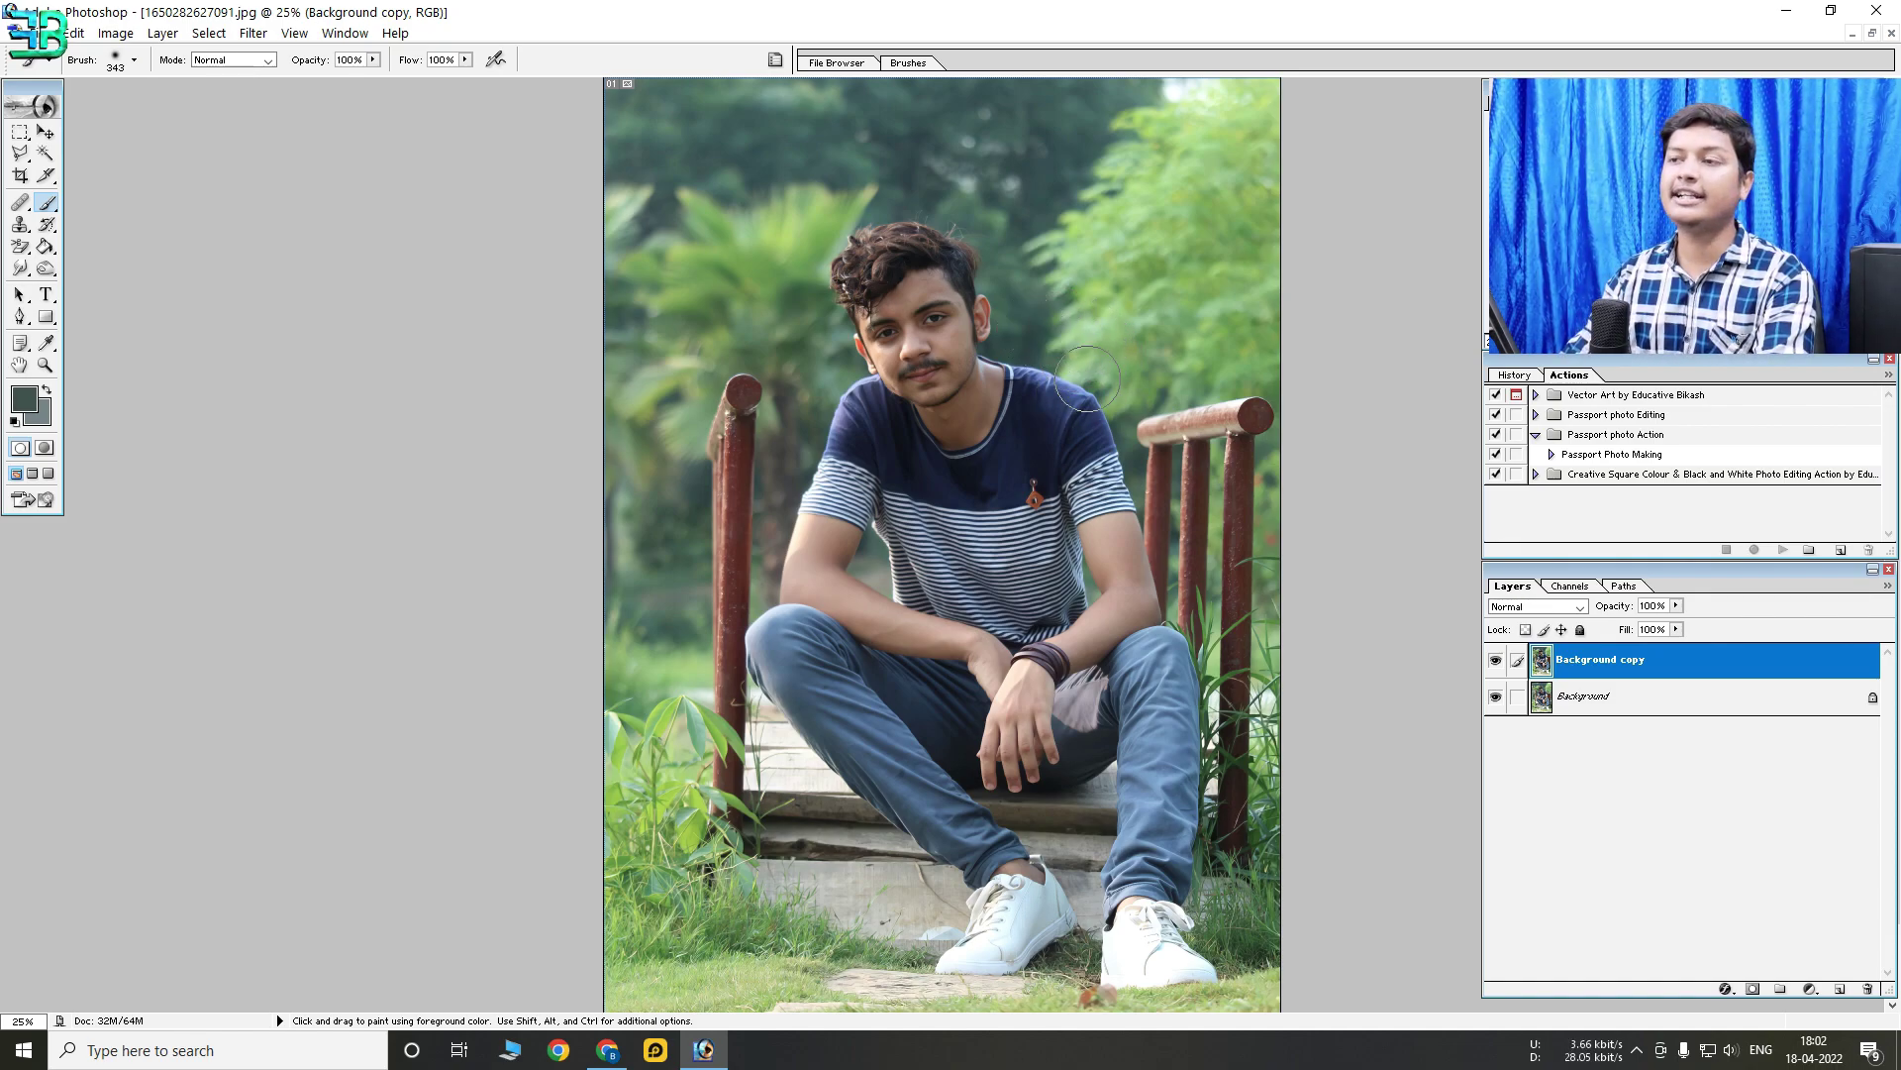
{"action": "key", "text": "ctrl+plus"}
{"action": "key", "text": "ctrl+minus"}
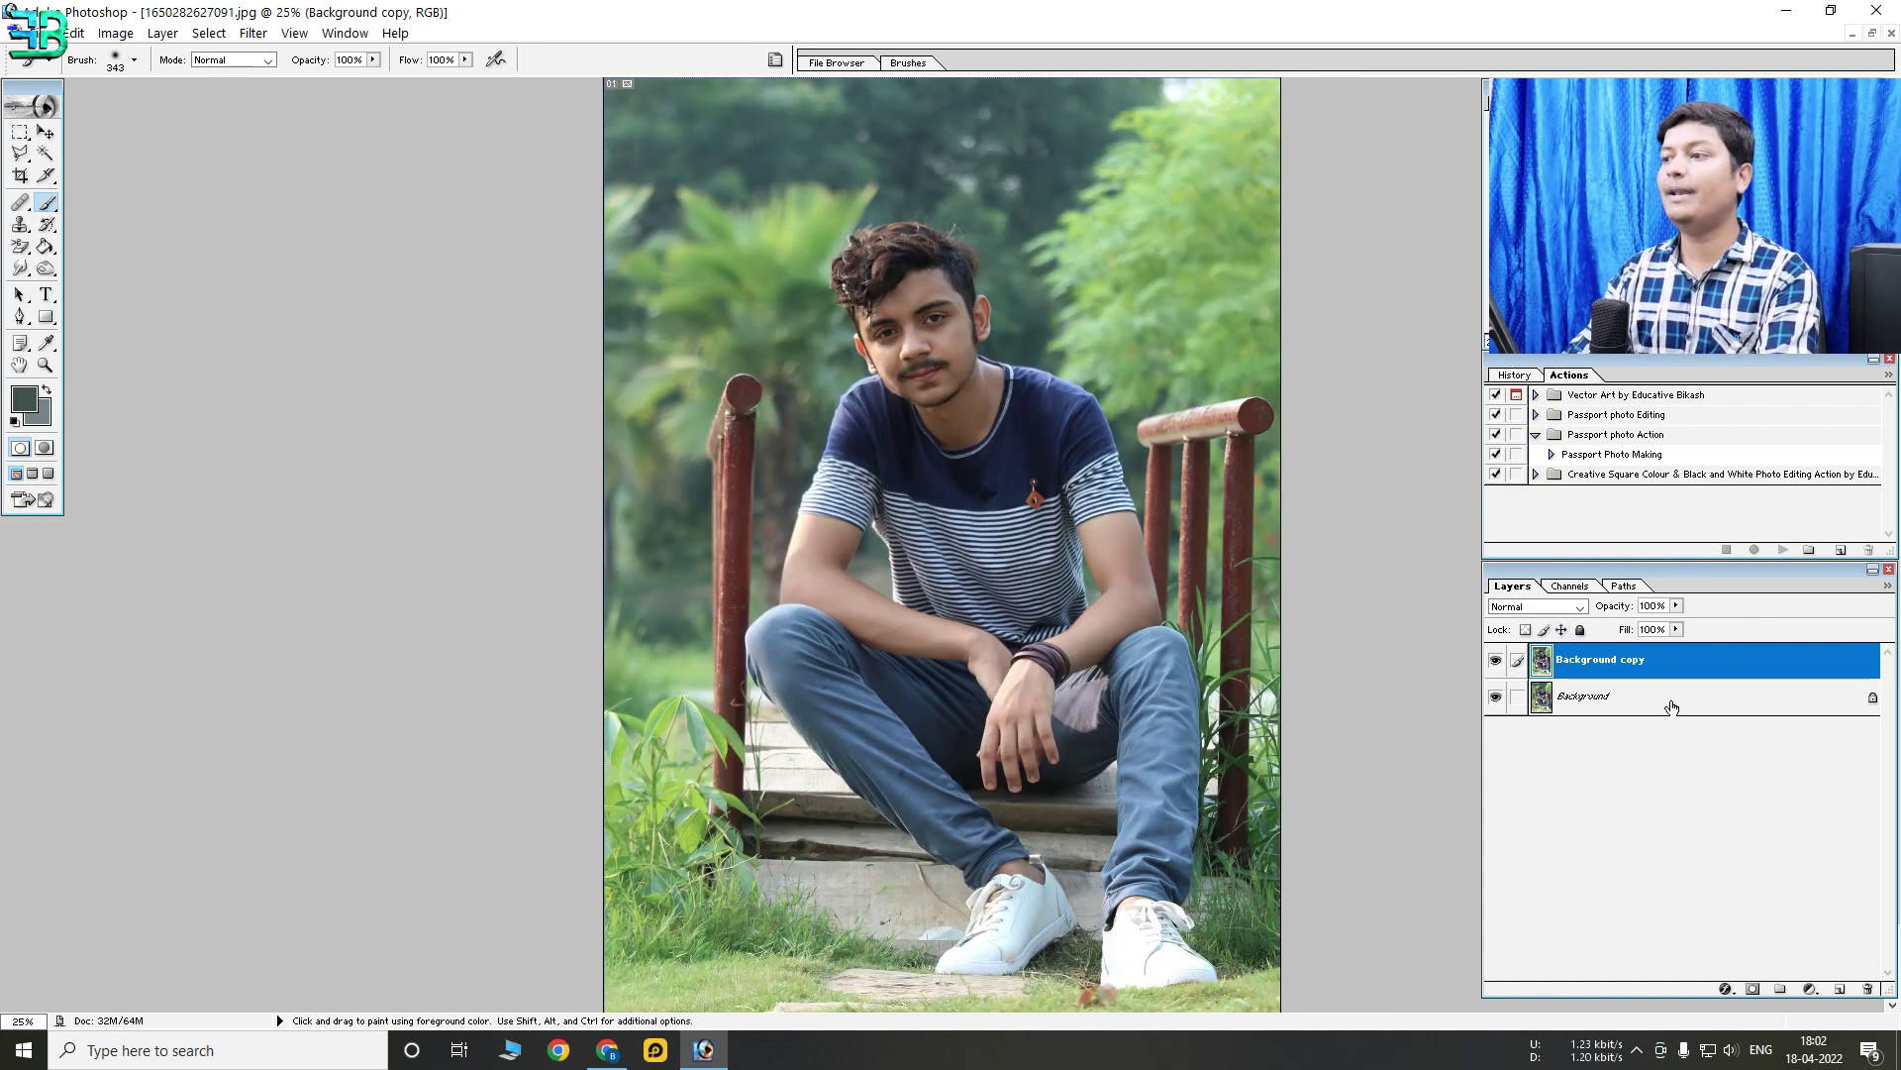
{"action": "key", "text": "ctrl+j"}
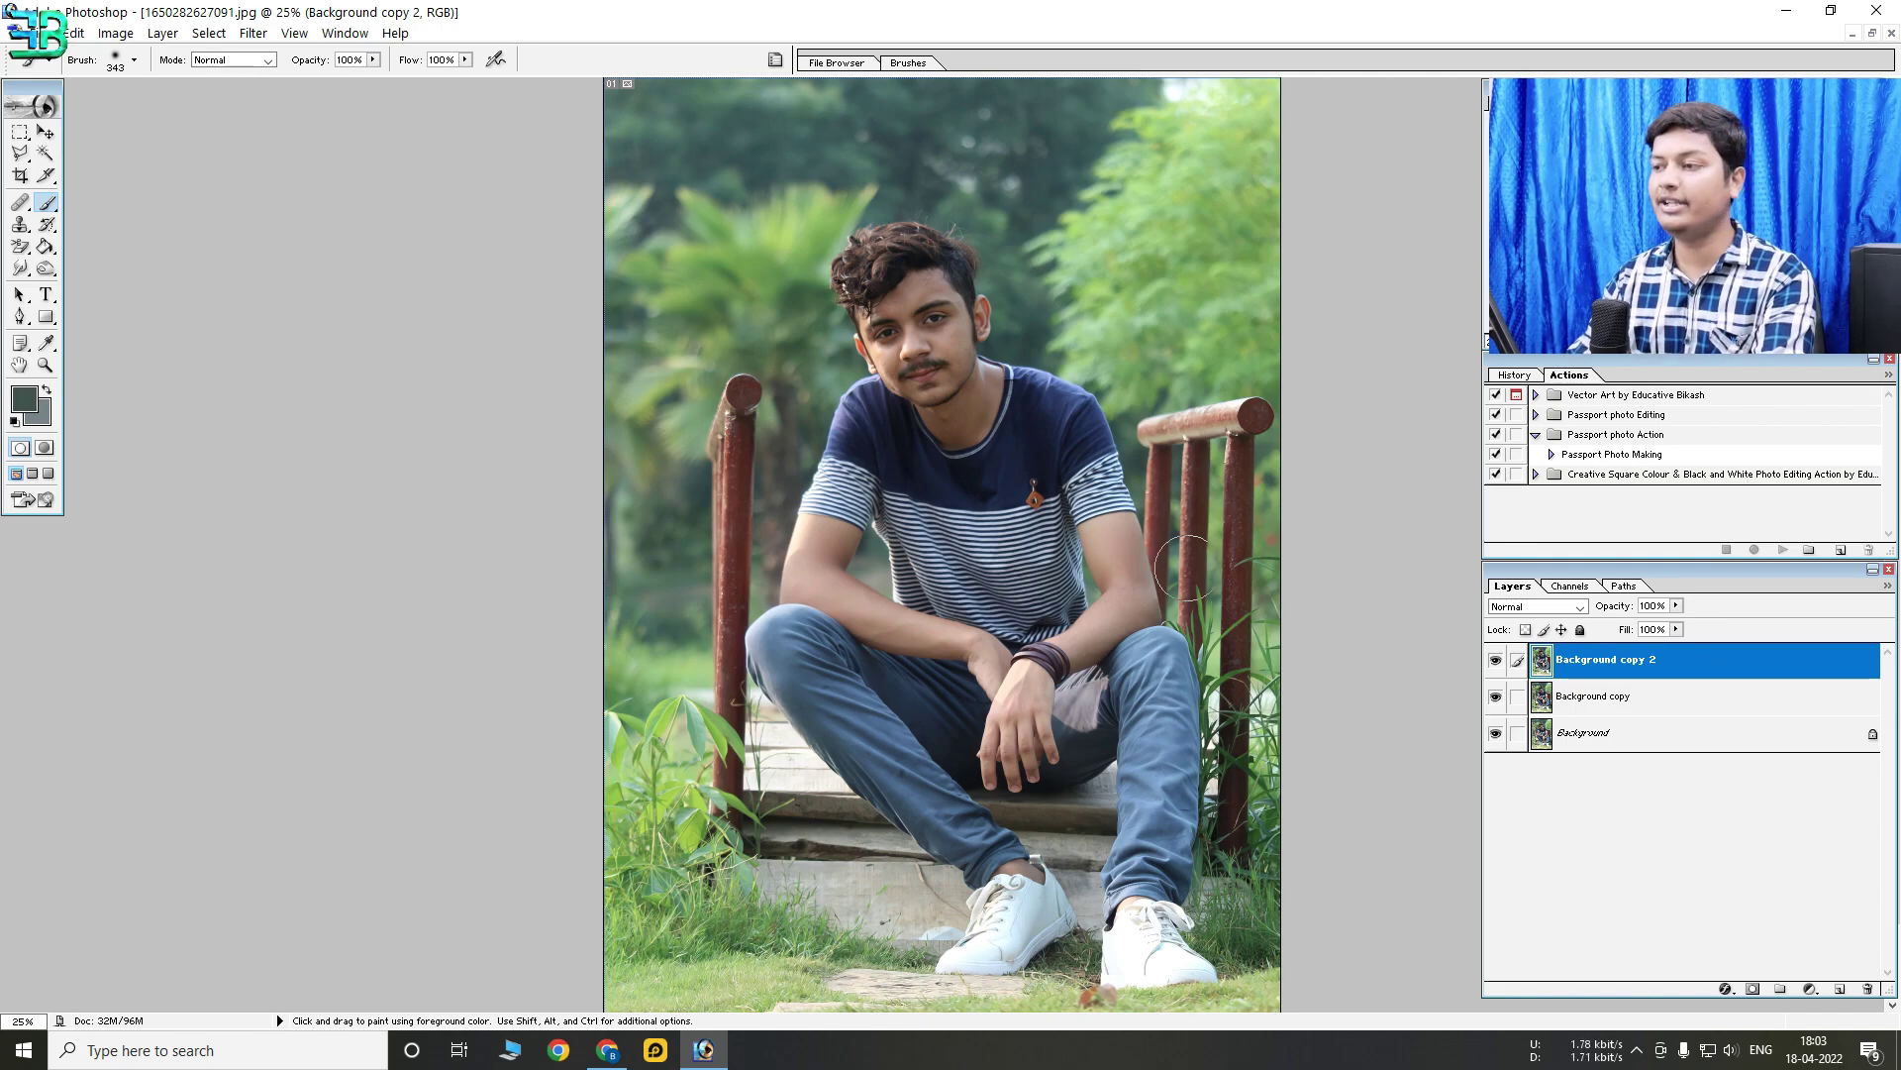
Blur Background copy 2 with a 20-pixel Gaussian Blur and give it a layer mask
{"action": "left_click", "coordinate": [253, 33]}
{"action": "left_click", "coordinate": [626, 220]}
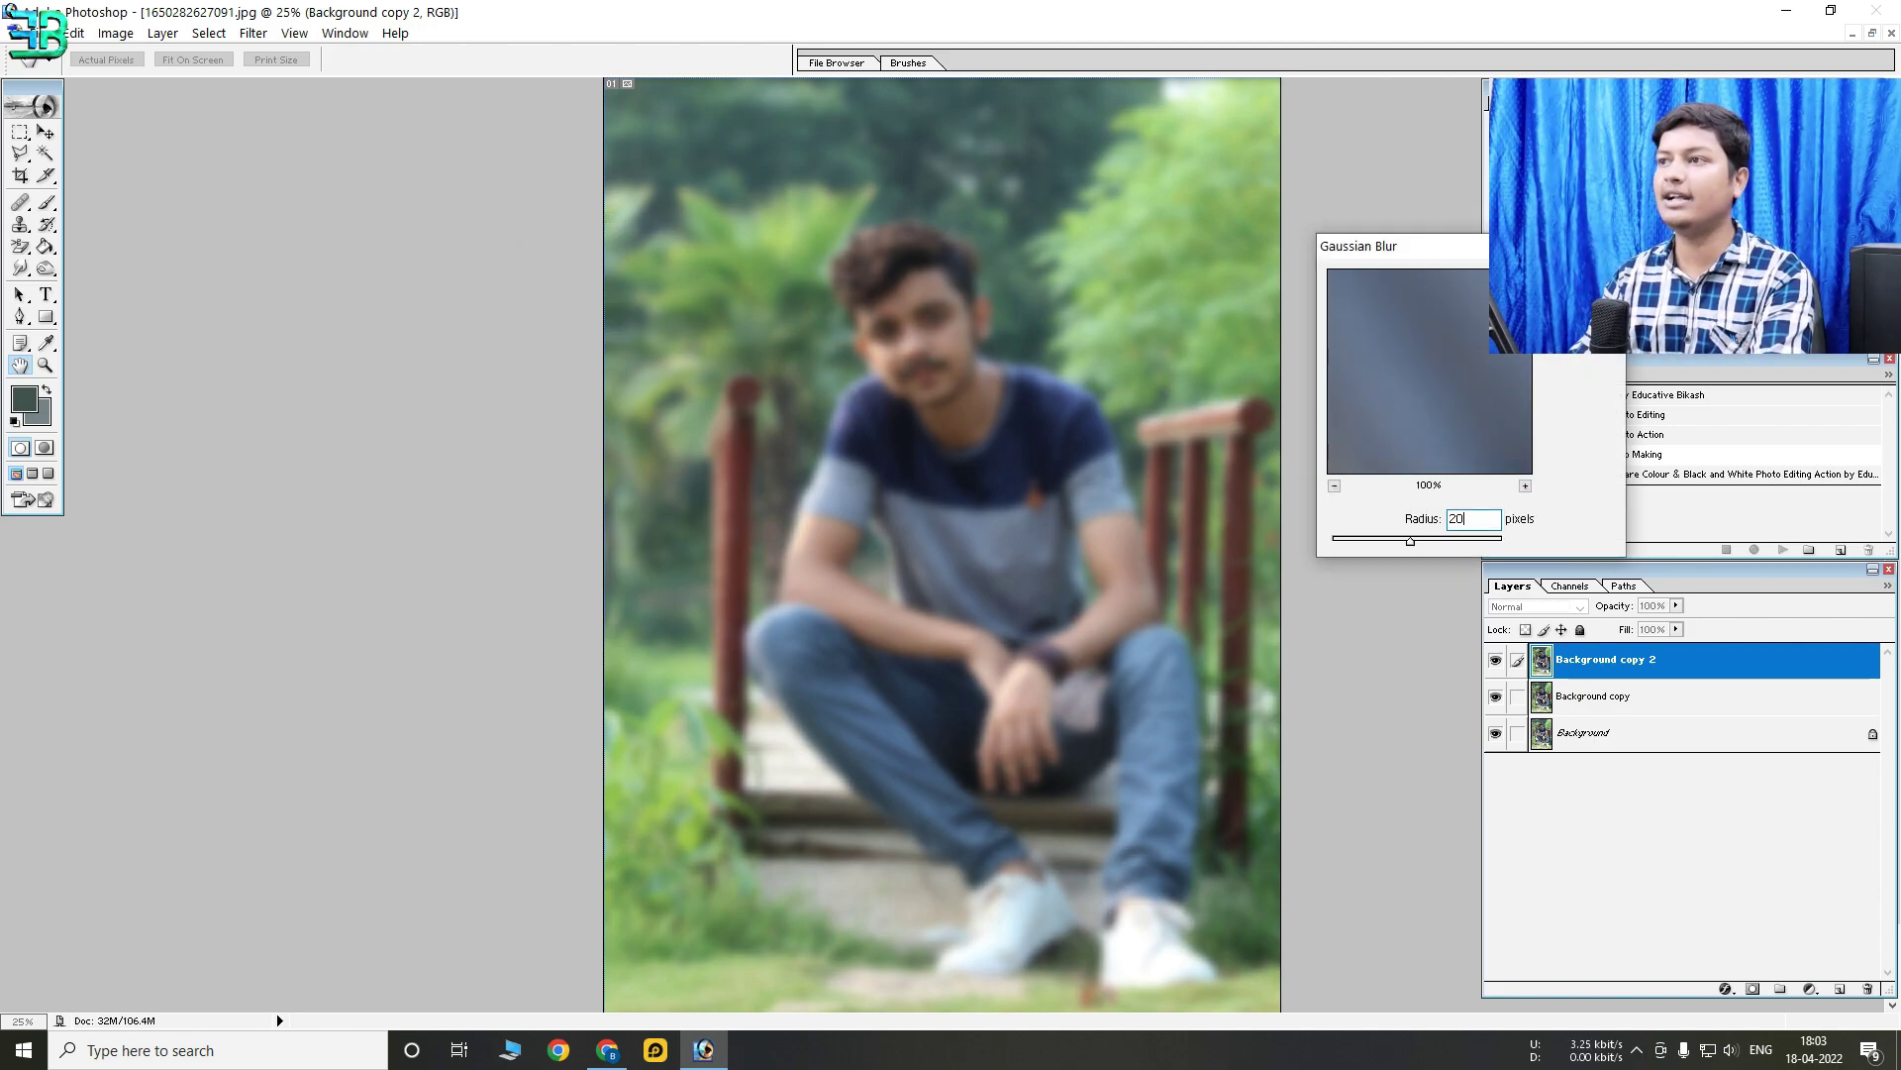
{"action": "key", "text": "Return"}
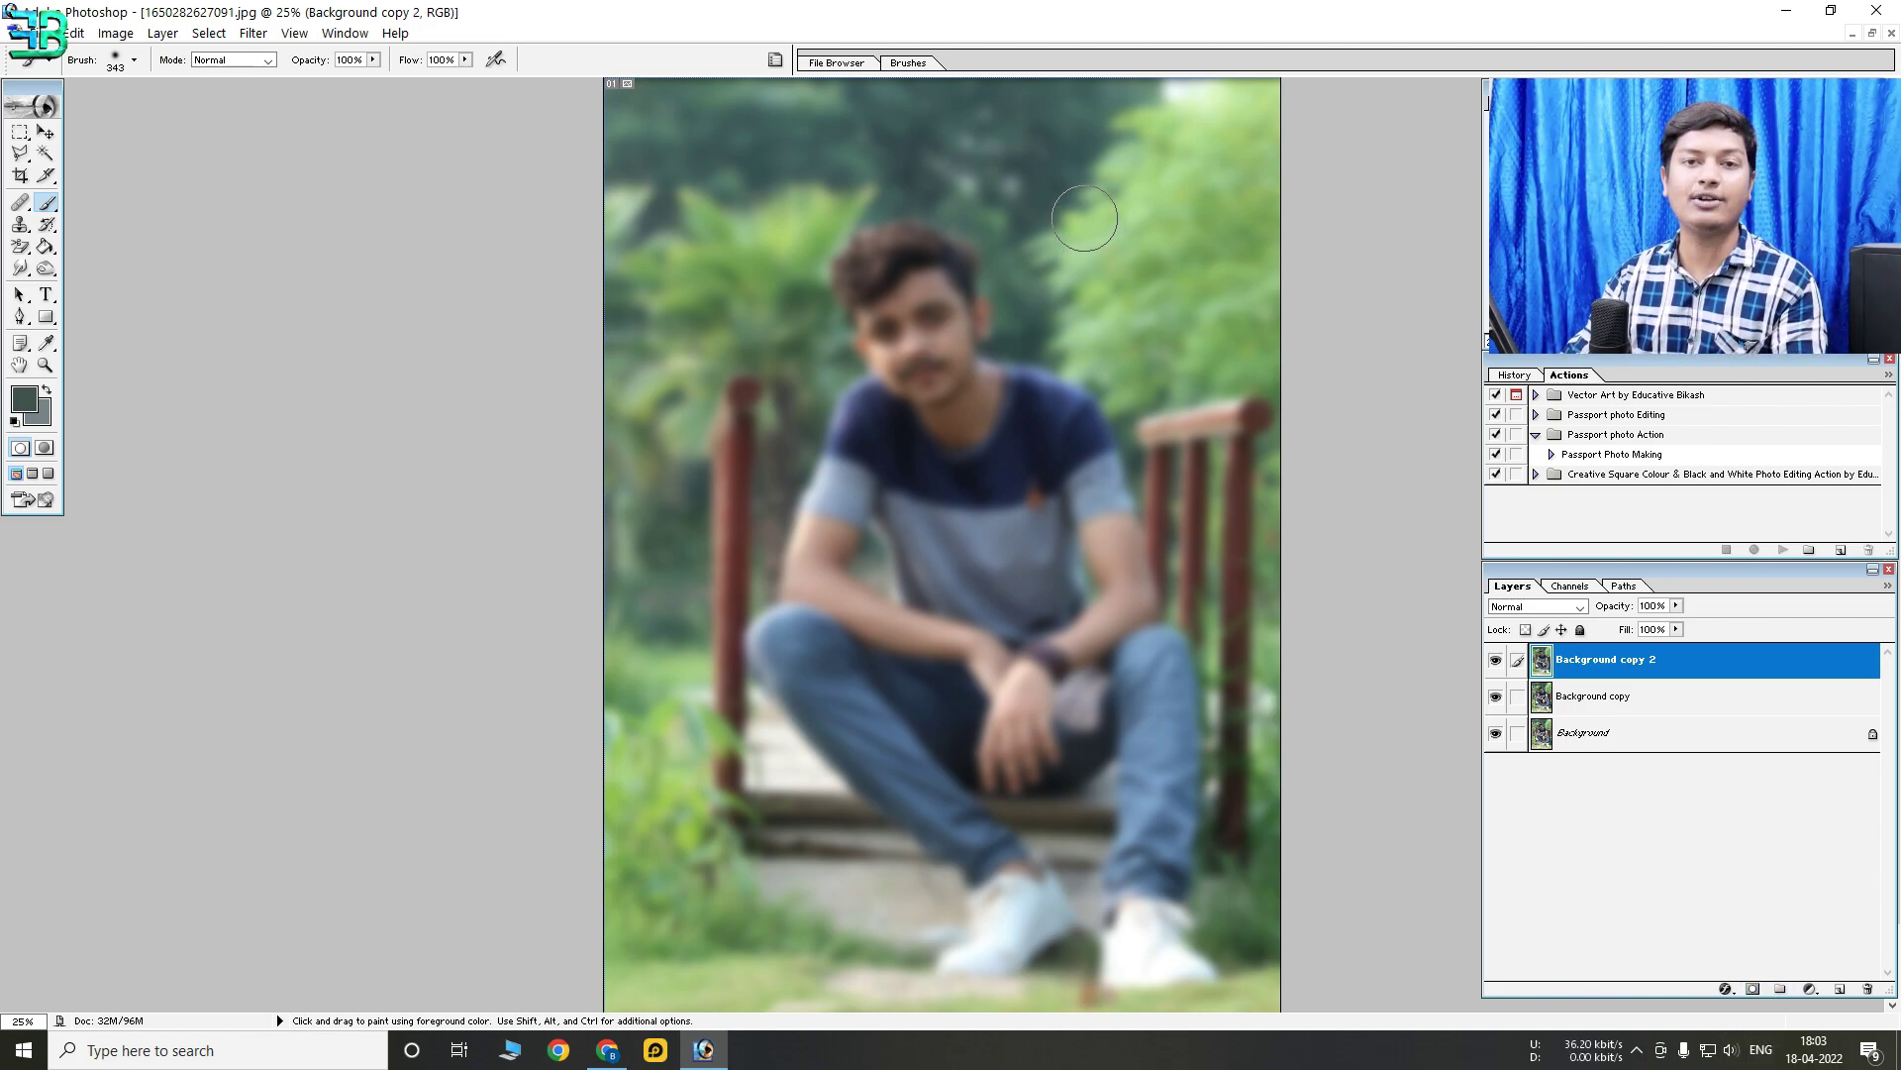
{"action": "left_click", "coordinate": [1753, 989]}
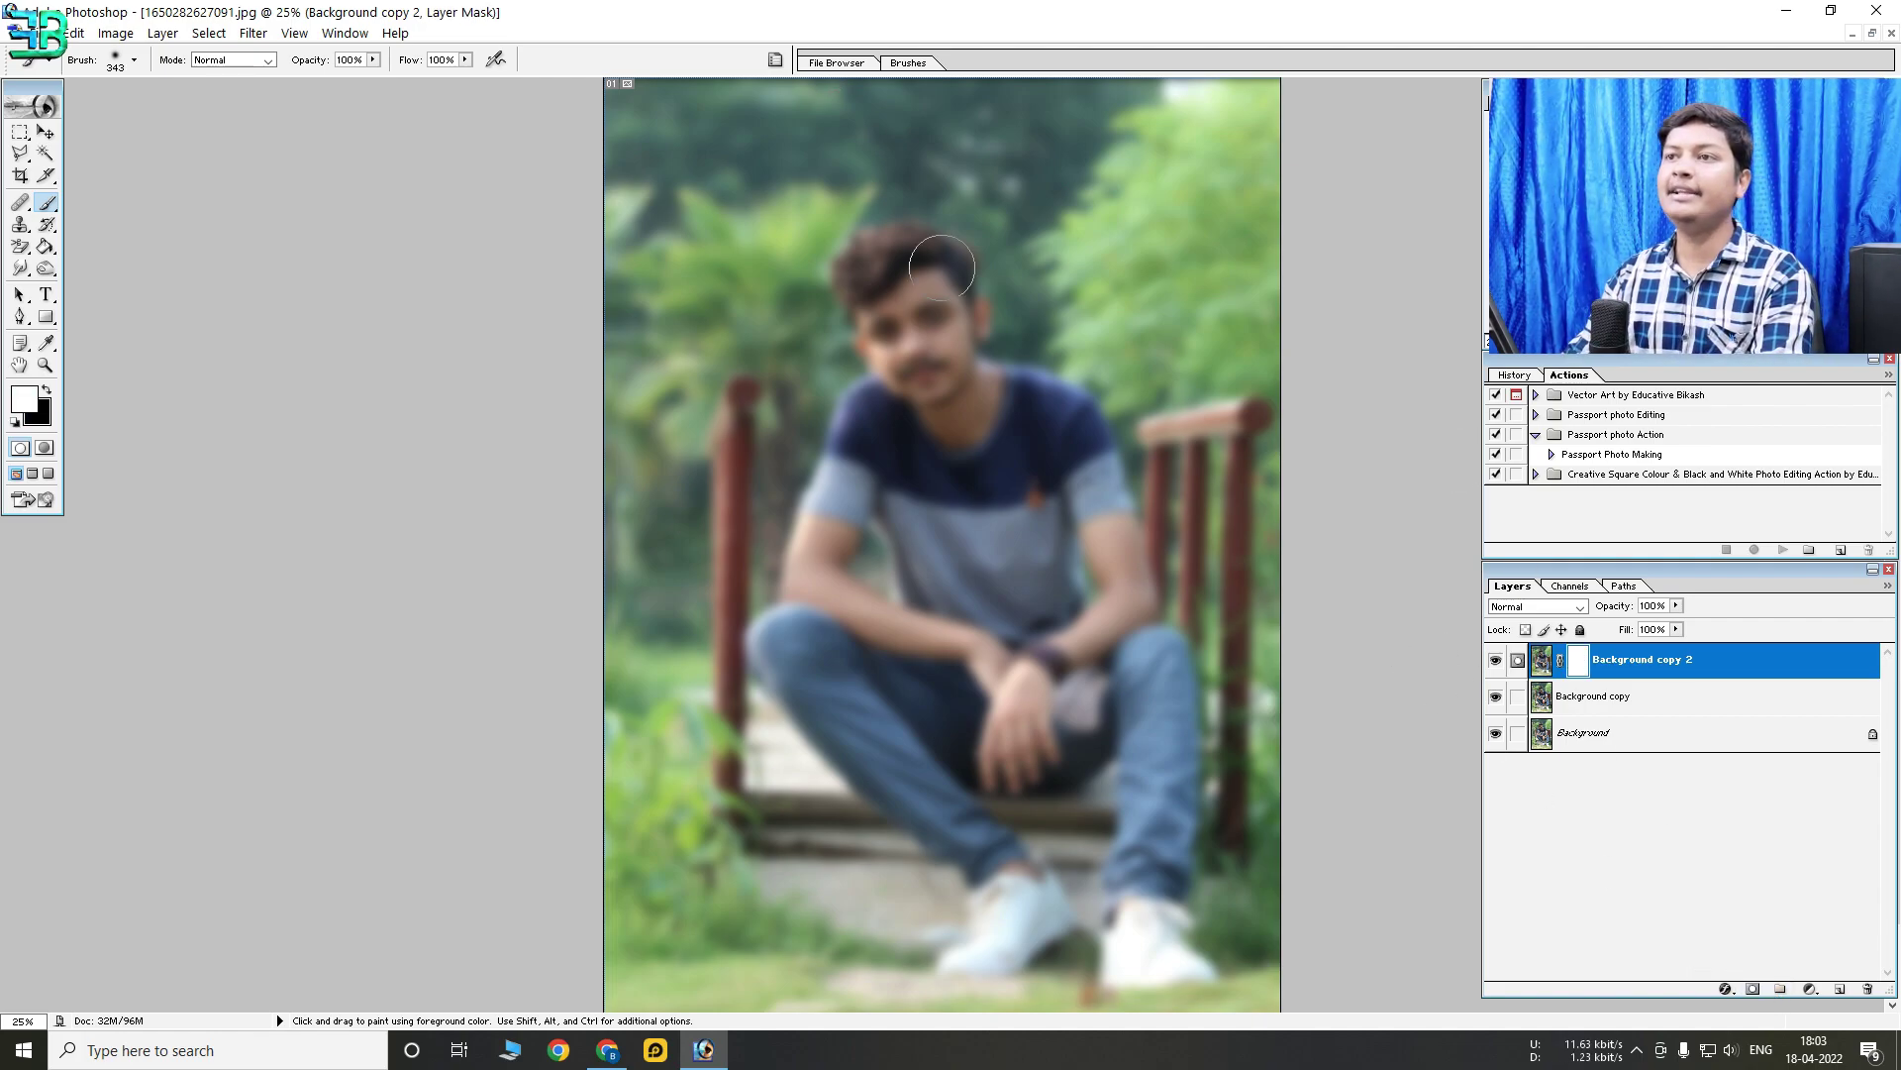
Invert the mask to black and reveal the blur over the top-right trees
{"action": "key", "text": "ctrl"}
{"action": "key", "text": "ctrl+i"}
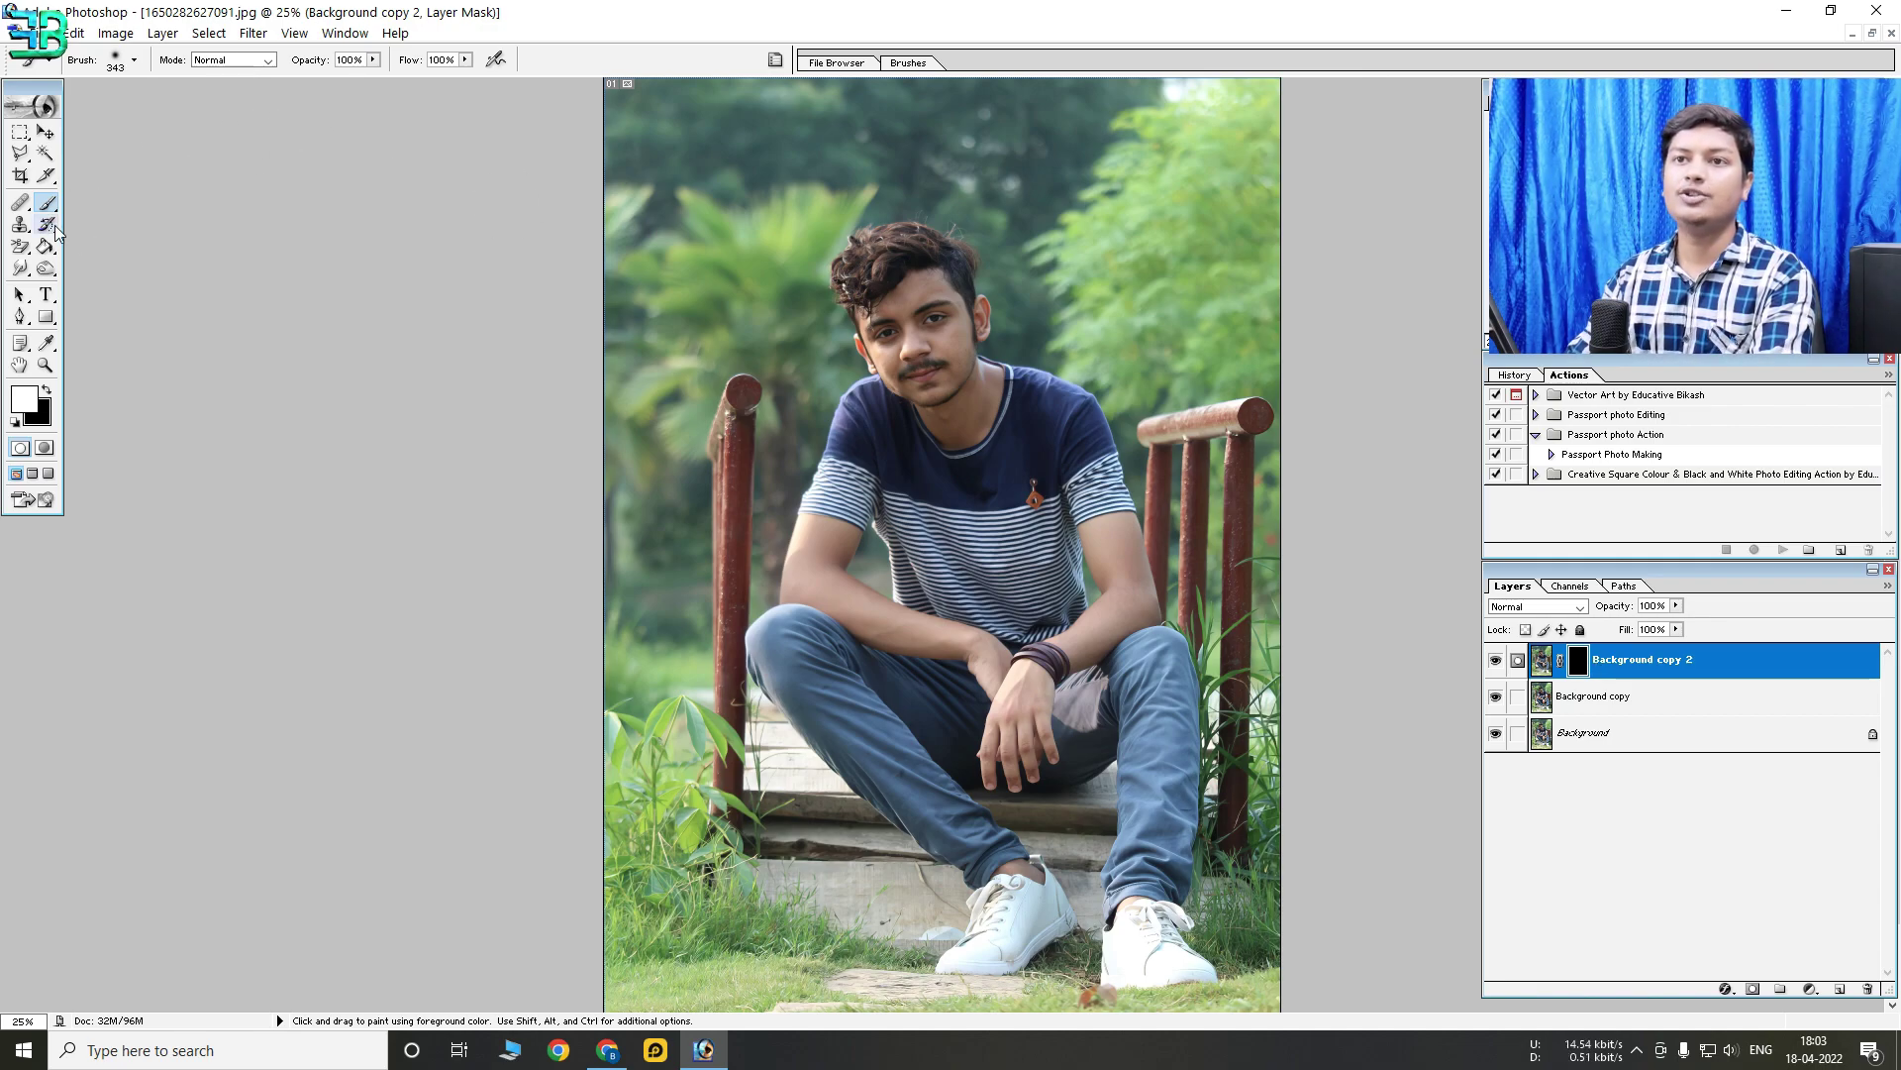
{"action": "left_click", "coordinate": [722, 196], "text": "ctrl"}
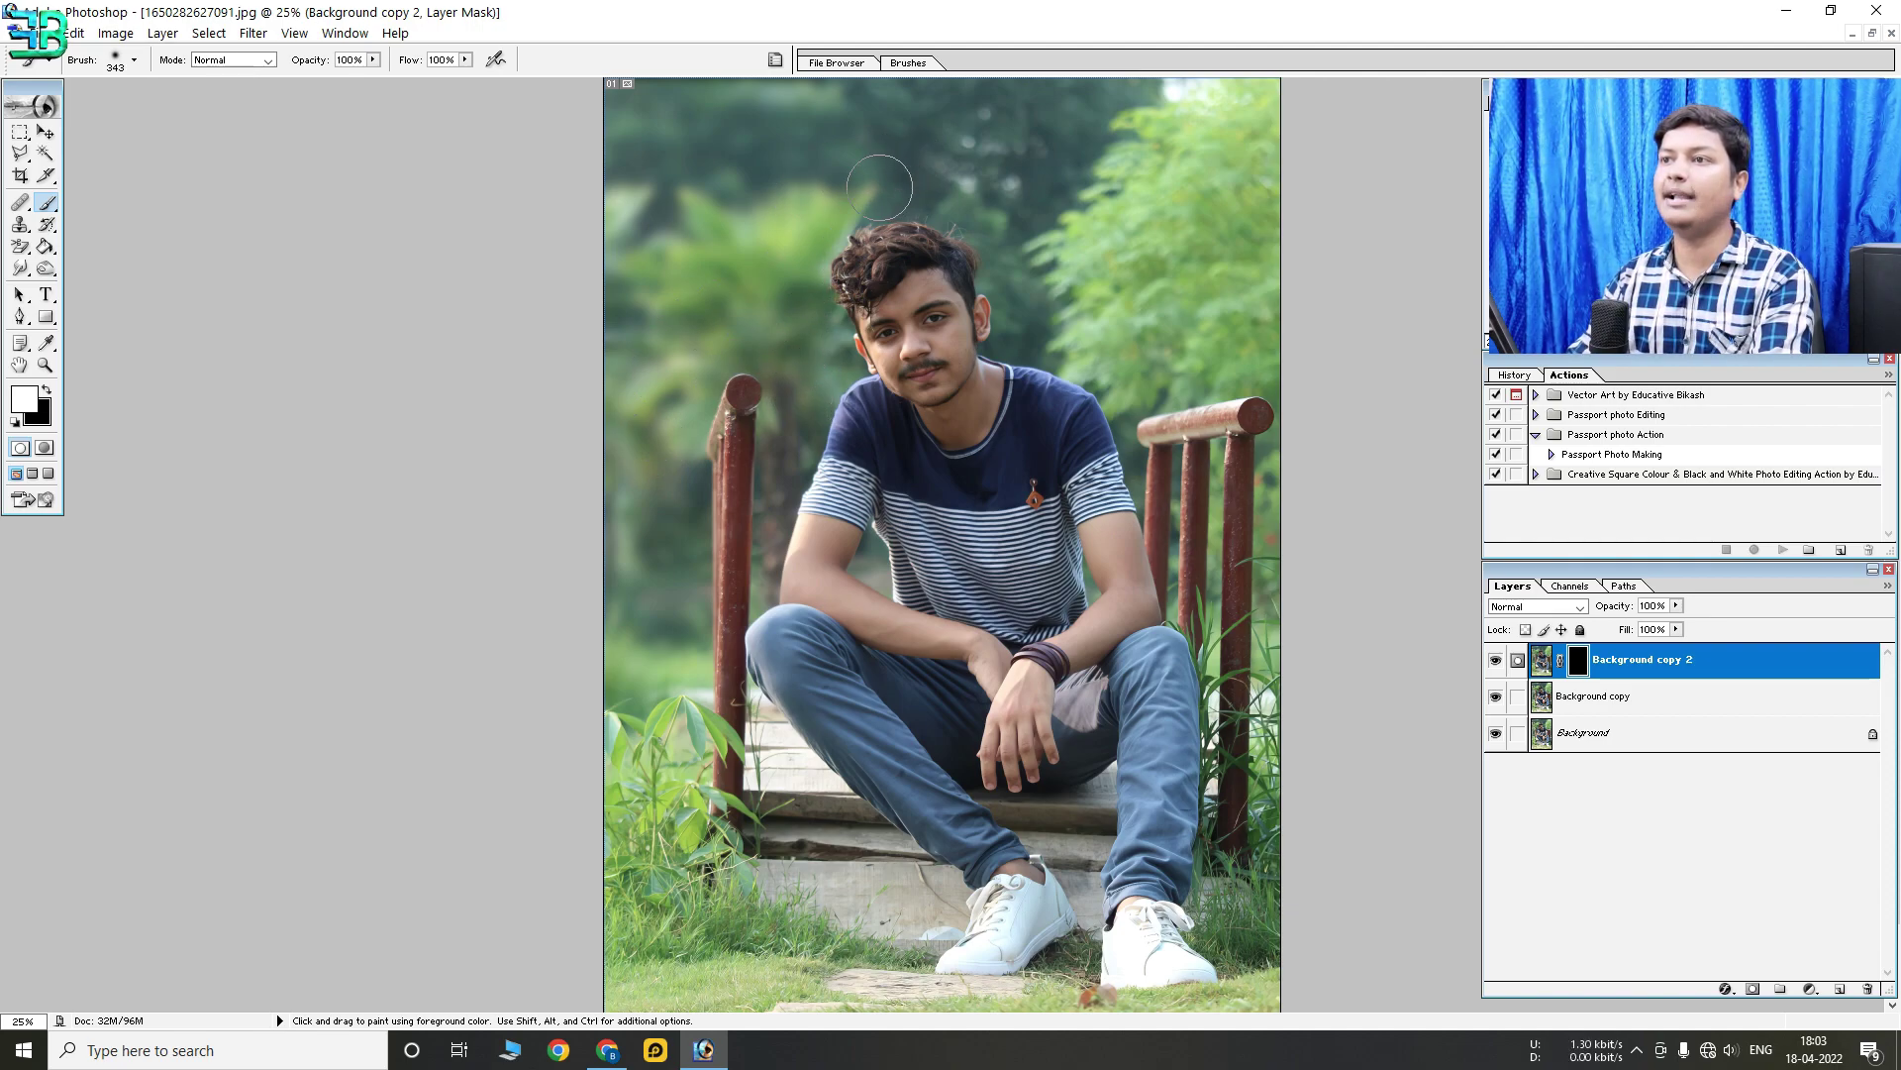
{"action": "left_click_drag", "start_coordinate": [892, 160], "coordinate": [1236, 178]}
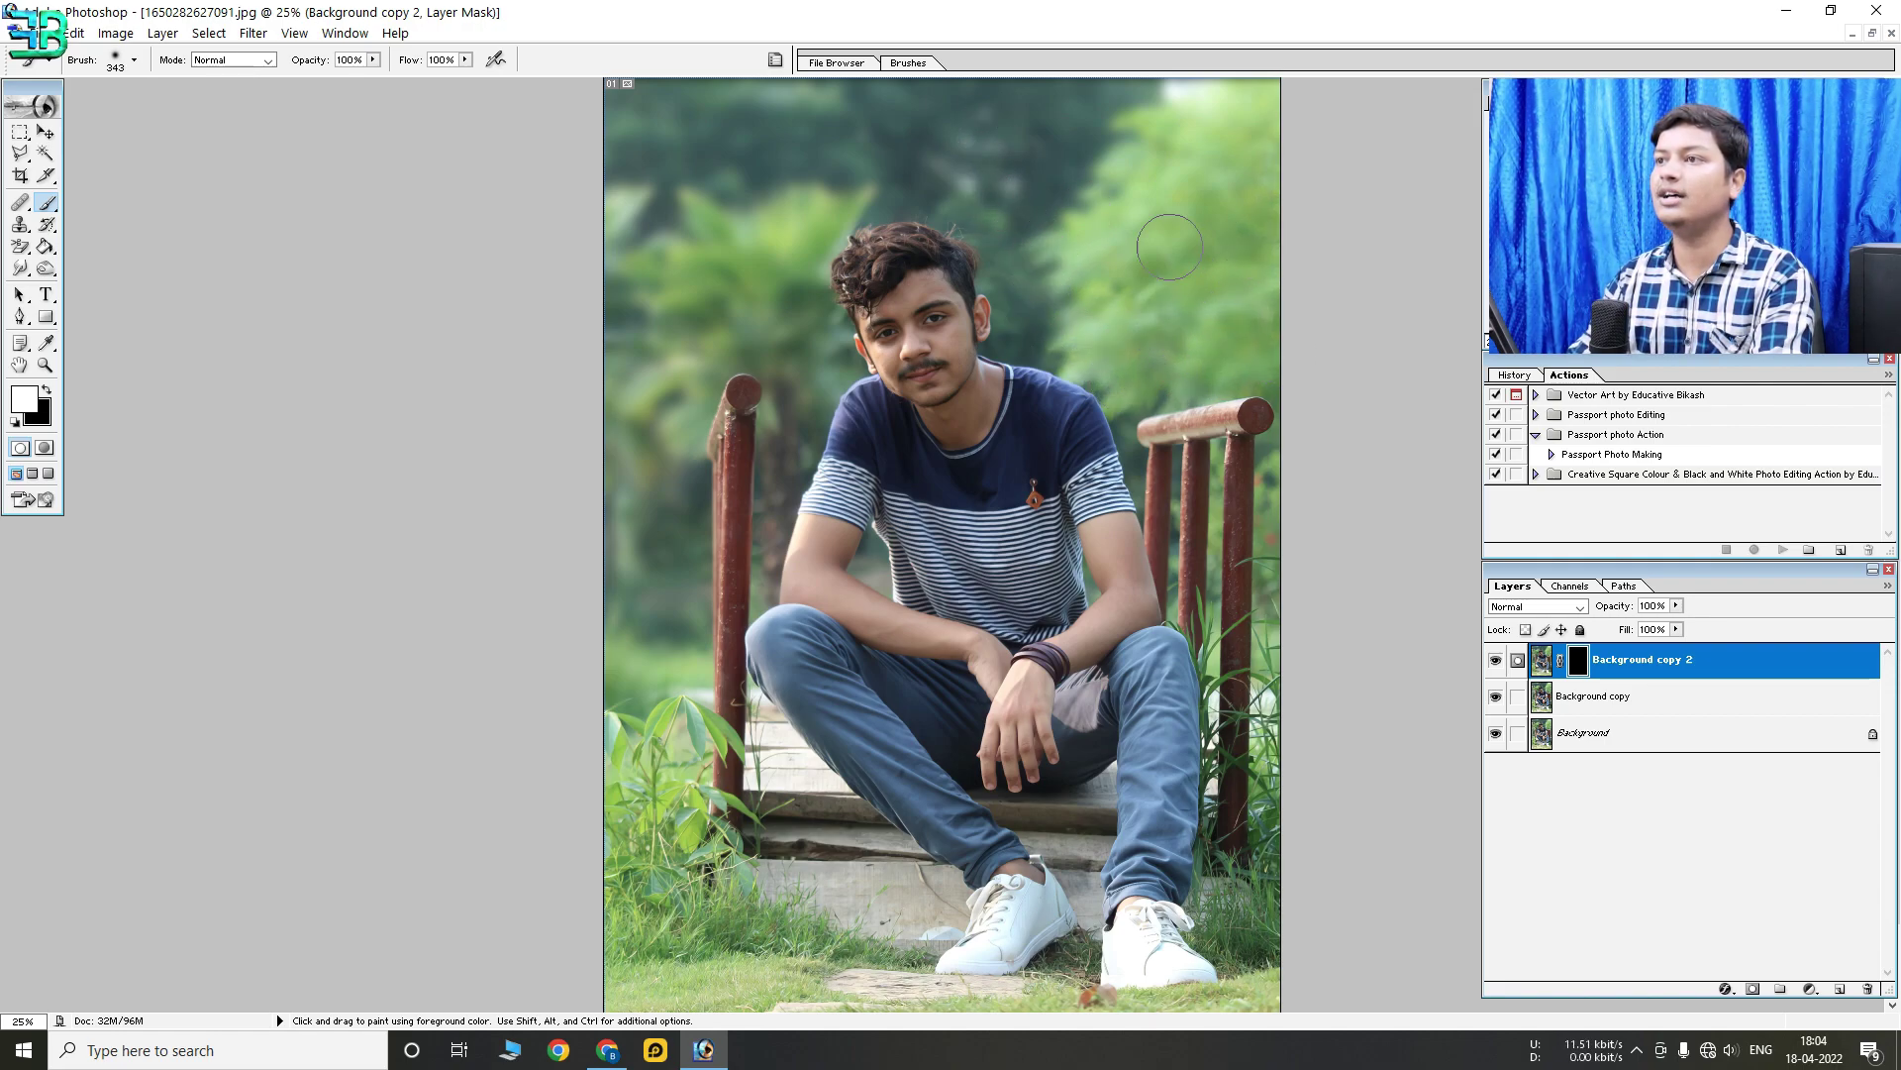
Enlarge the brush to 112 px and zoom back out to the whole photo
{"action": "key", "text": "ctrl+plus"}
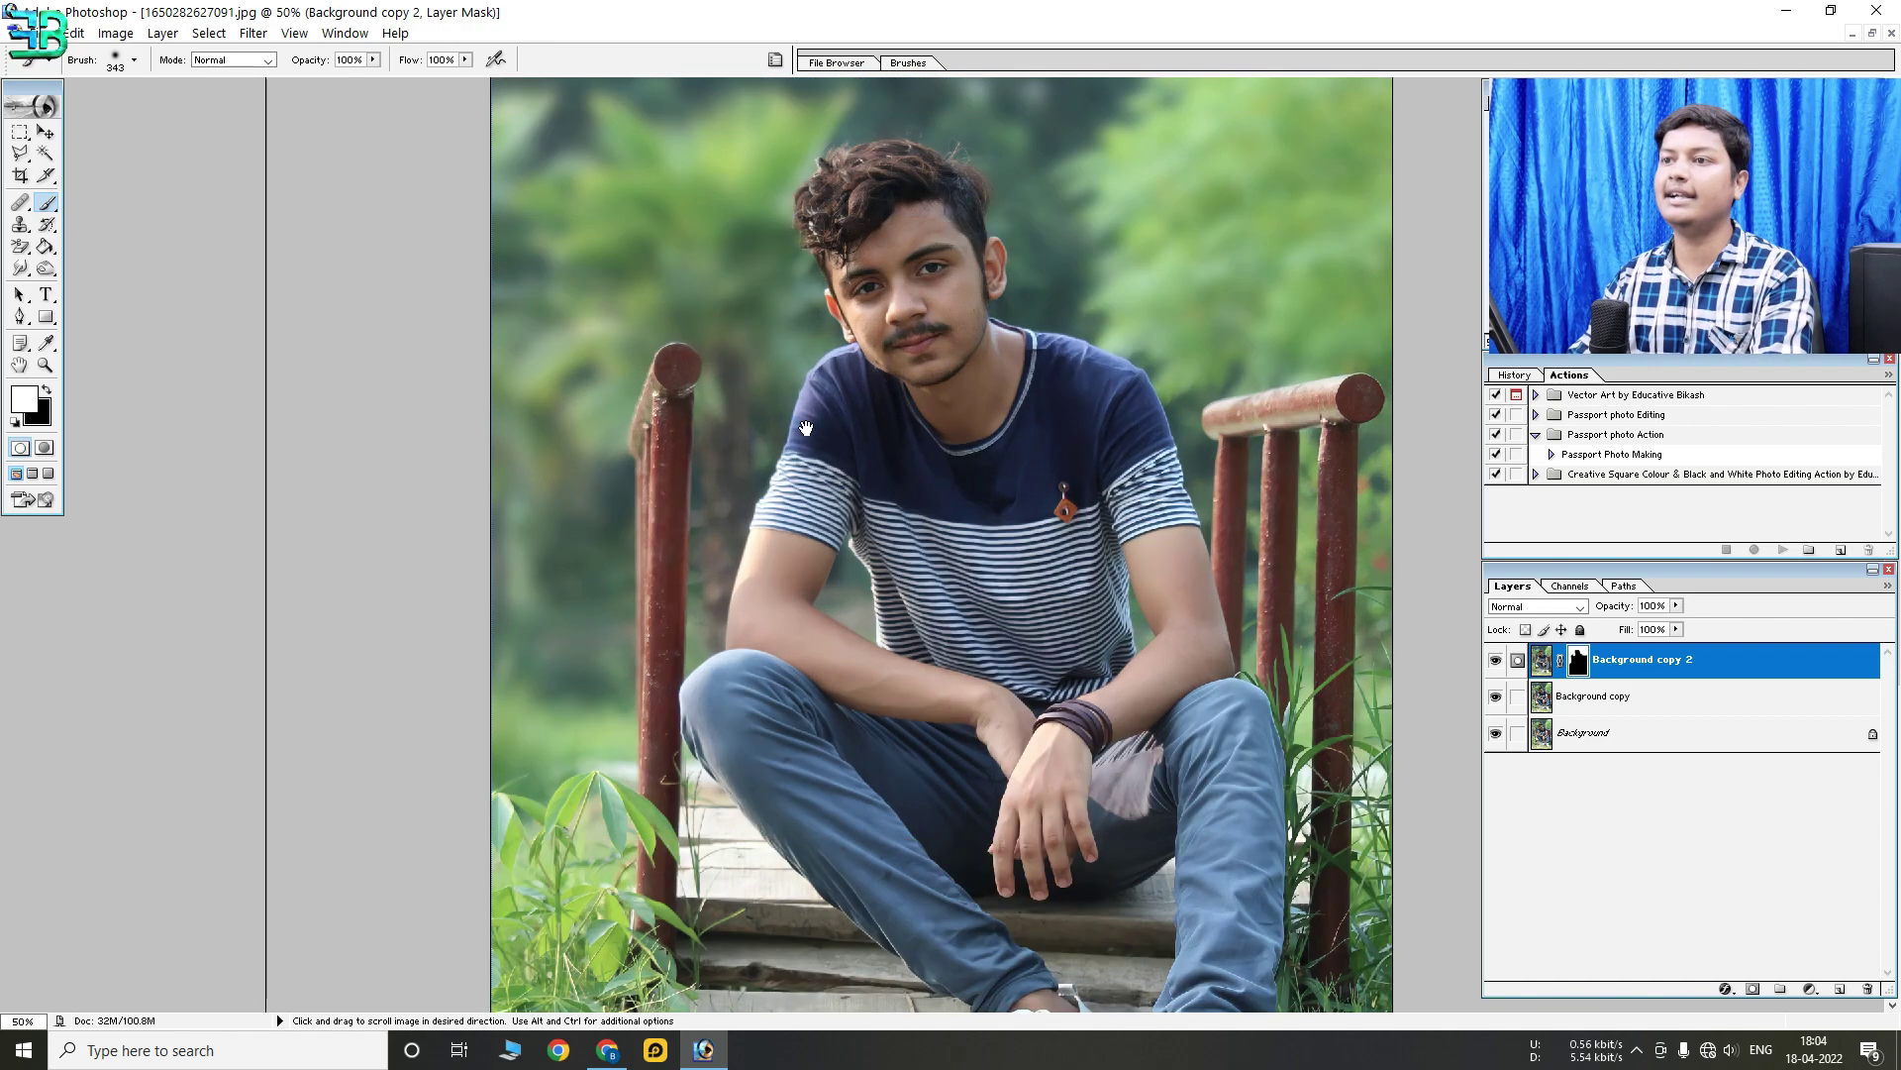
{"action": "key", "text": "ctrl+plus"}
{"action": "right_click", "coordinate": [615, 348]}
{"action": "key", "text": "Return"}
{"action": "right_click", "coordinate": [663, 329]}
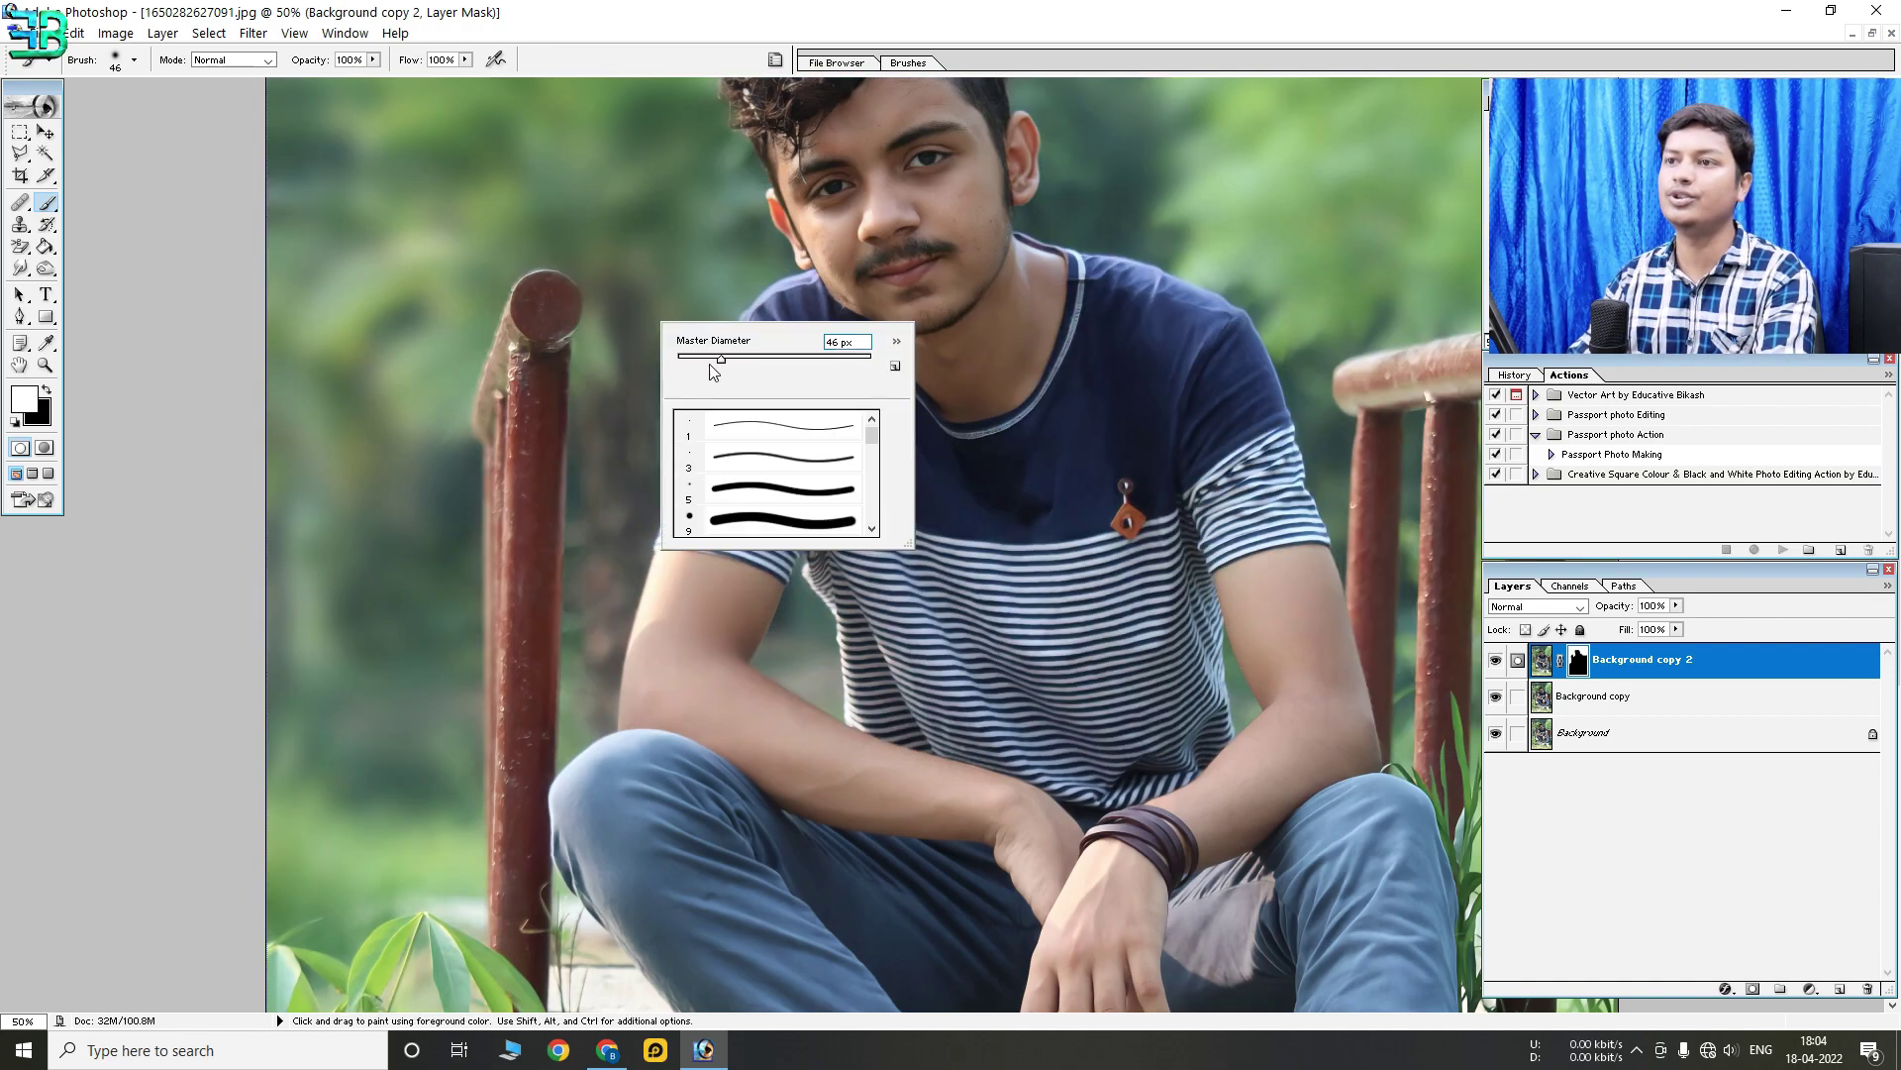
{"action": "left_click_drag", "start_coordinate": [782, 369], "coordinate": [784, 368]}
{"action": "key", "text": "Return"}
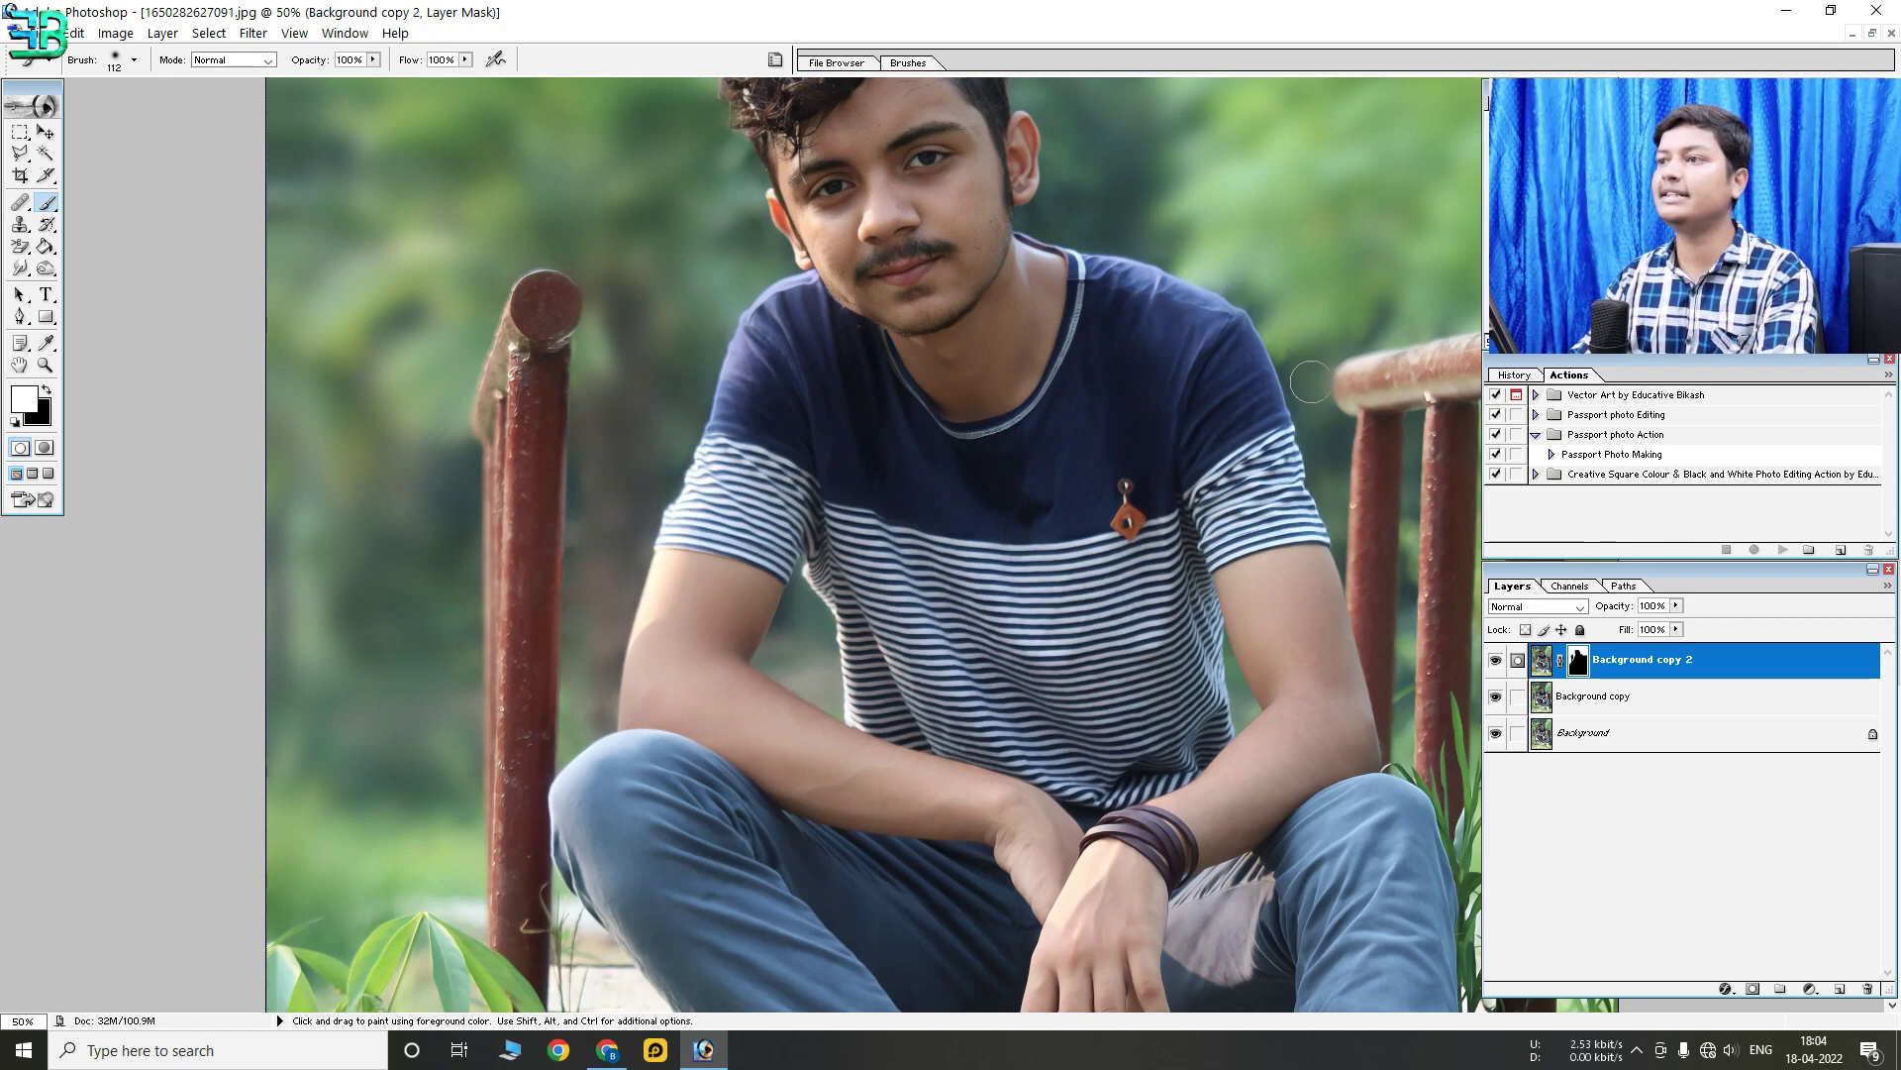
{"action": "scroll", "coordinate": [1315, 426], "scroll_direction": "down", "scroll_amount": 5}
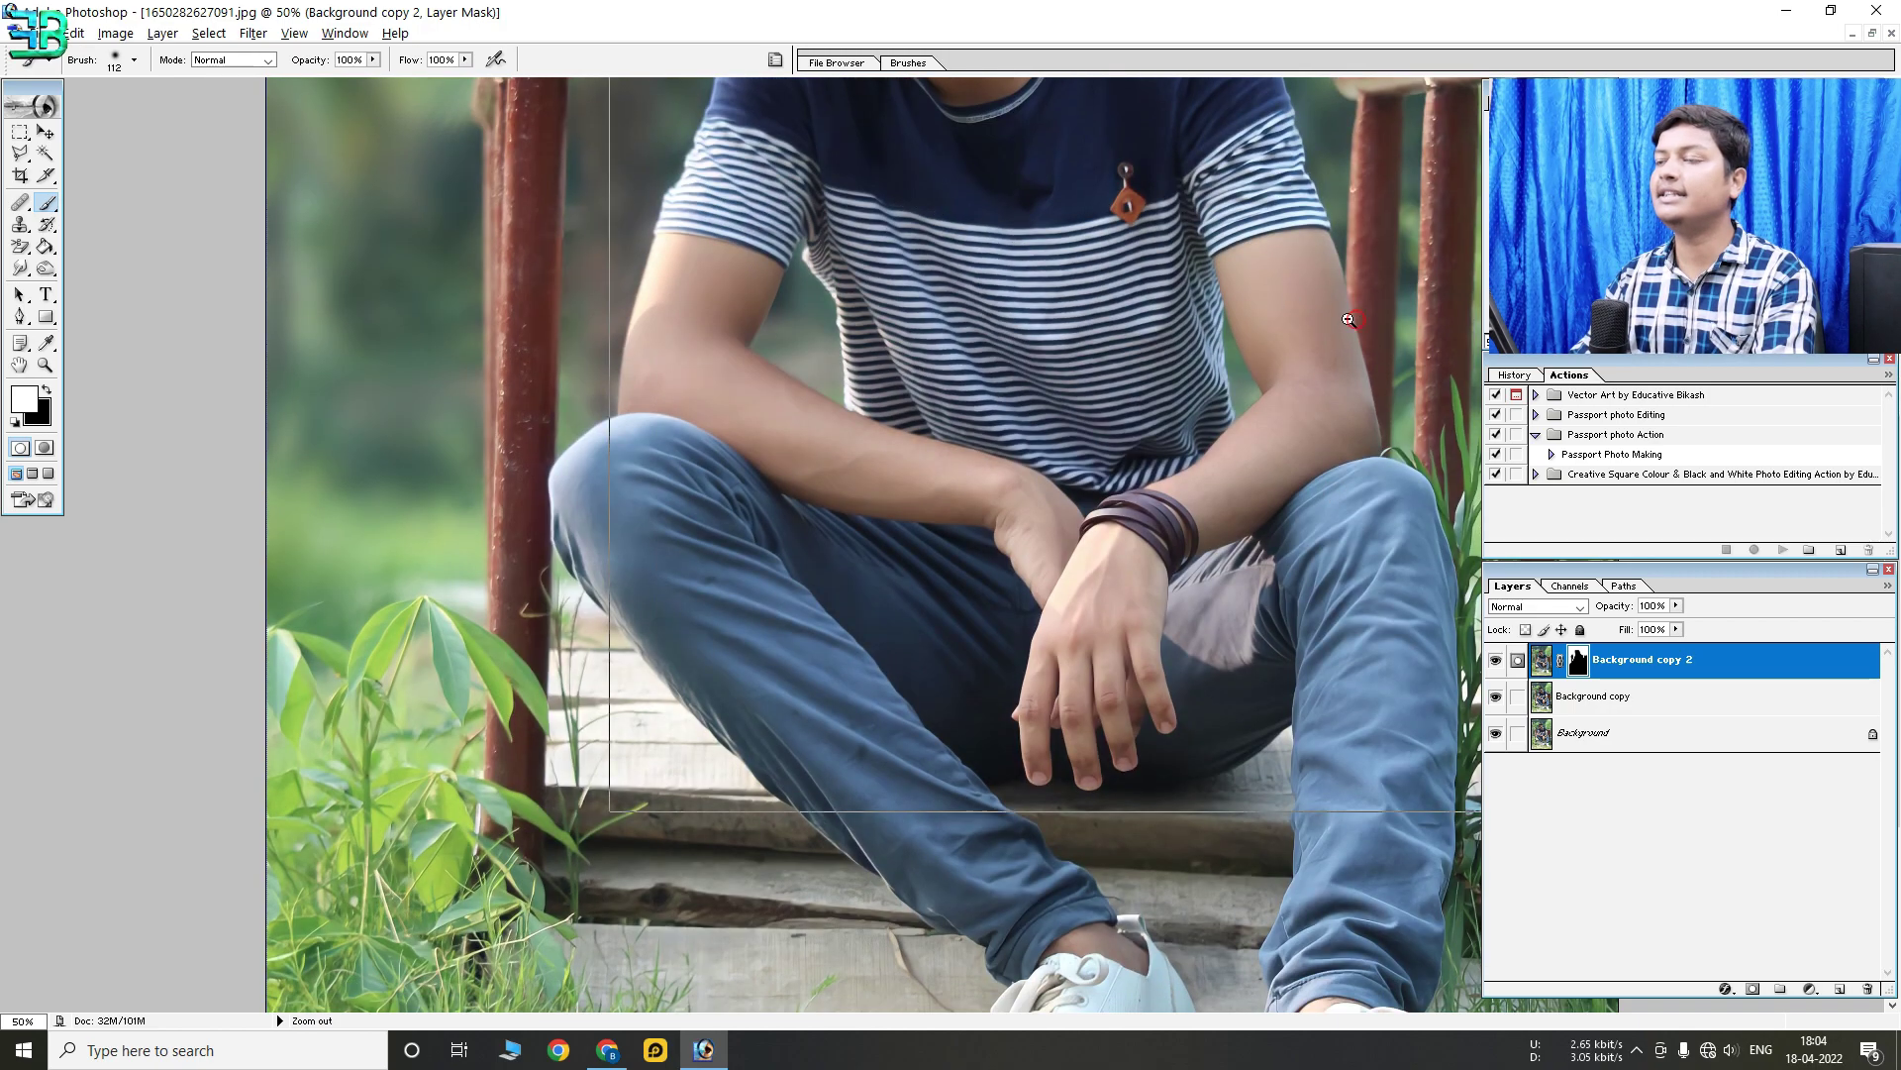
{"action": "left_click", "coordinate": [1318, 322], "text": "alt"}
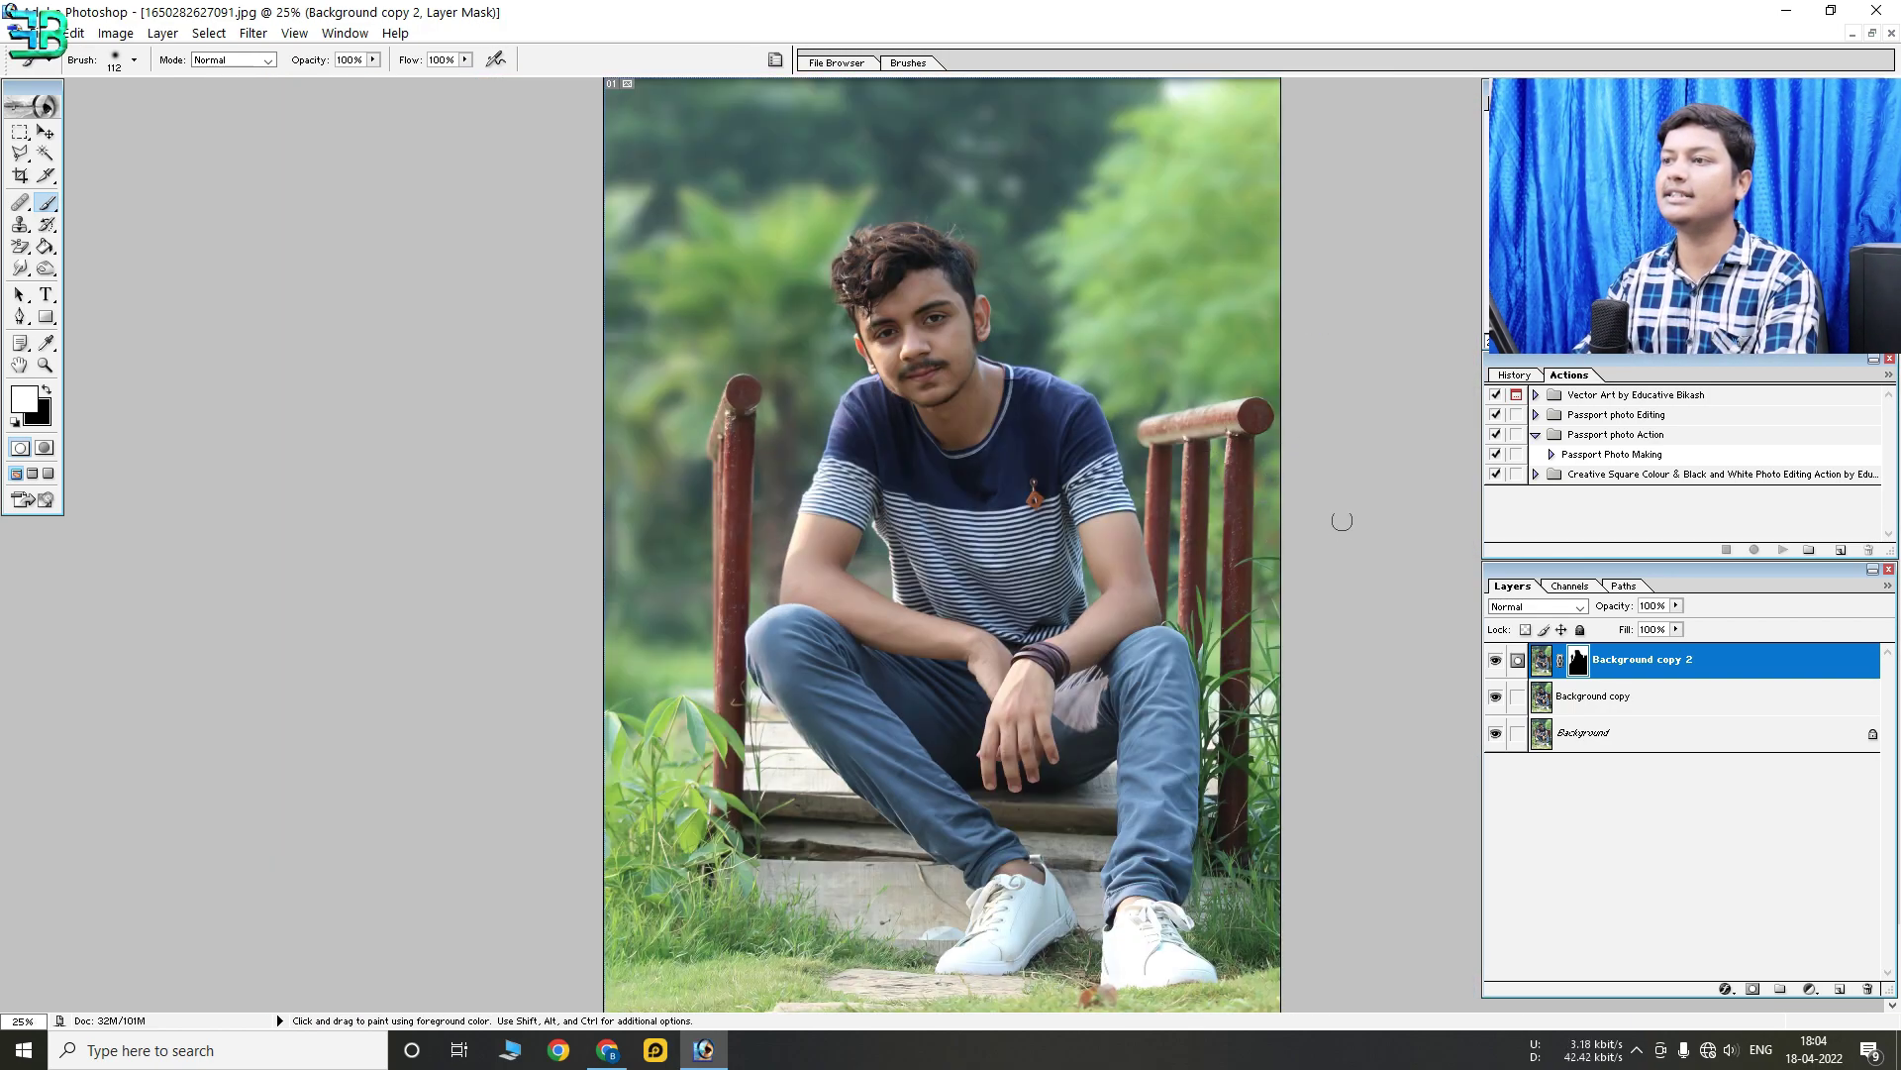
{"action": "left_click", "coordinate": [1178, 447], "text": "alt"}
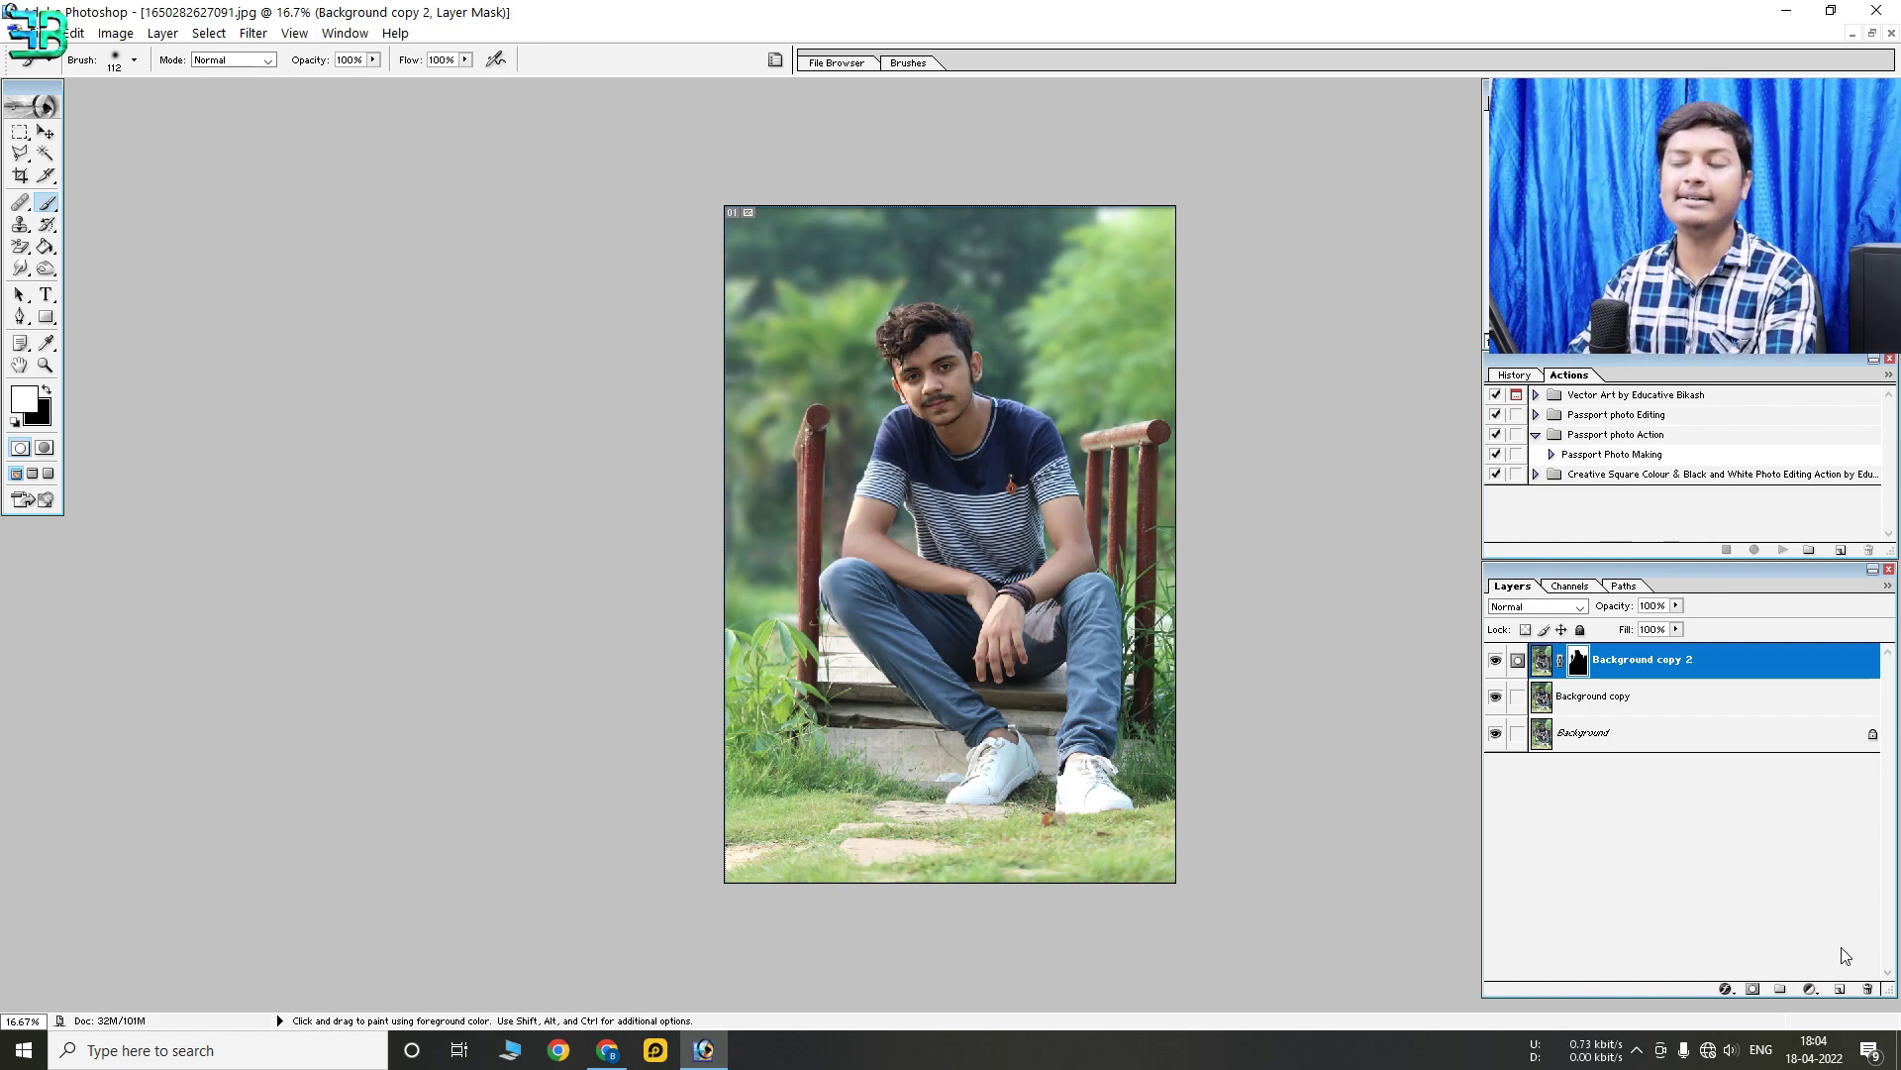
{"action": "left_click", "coordinate": [1811, 988]}
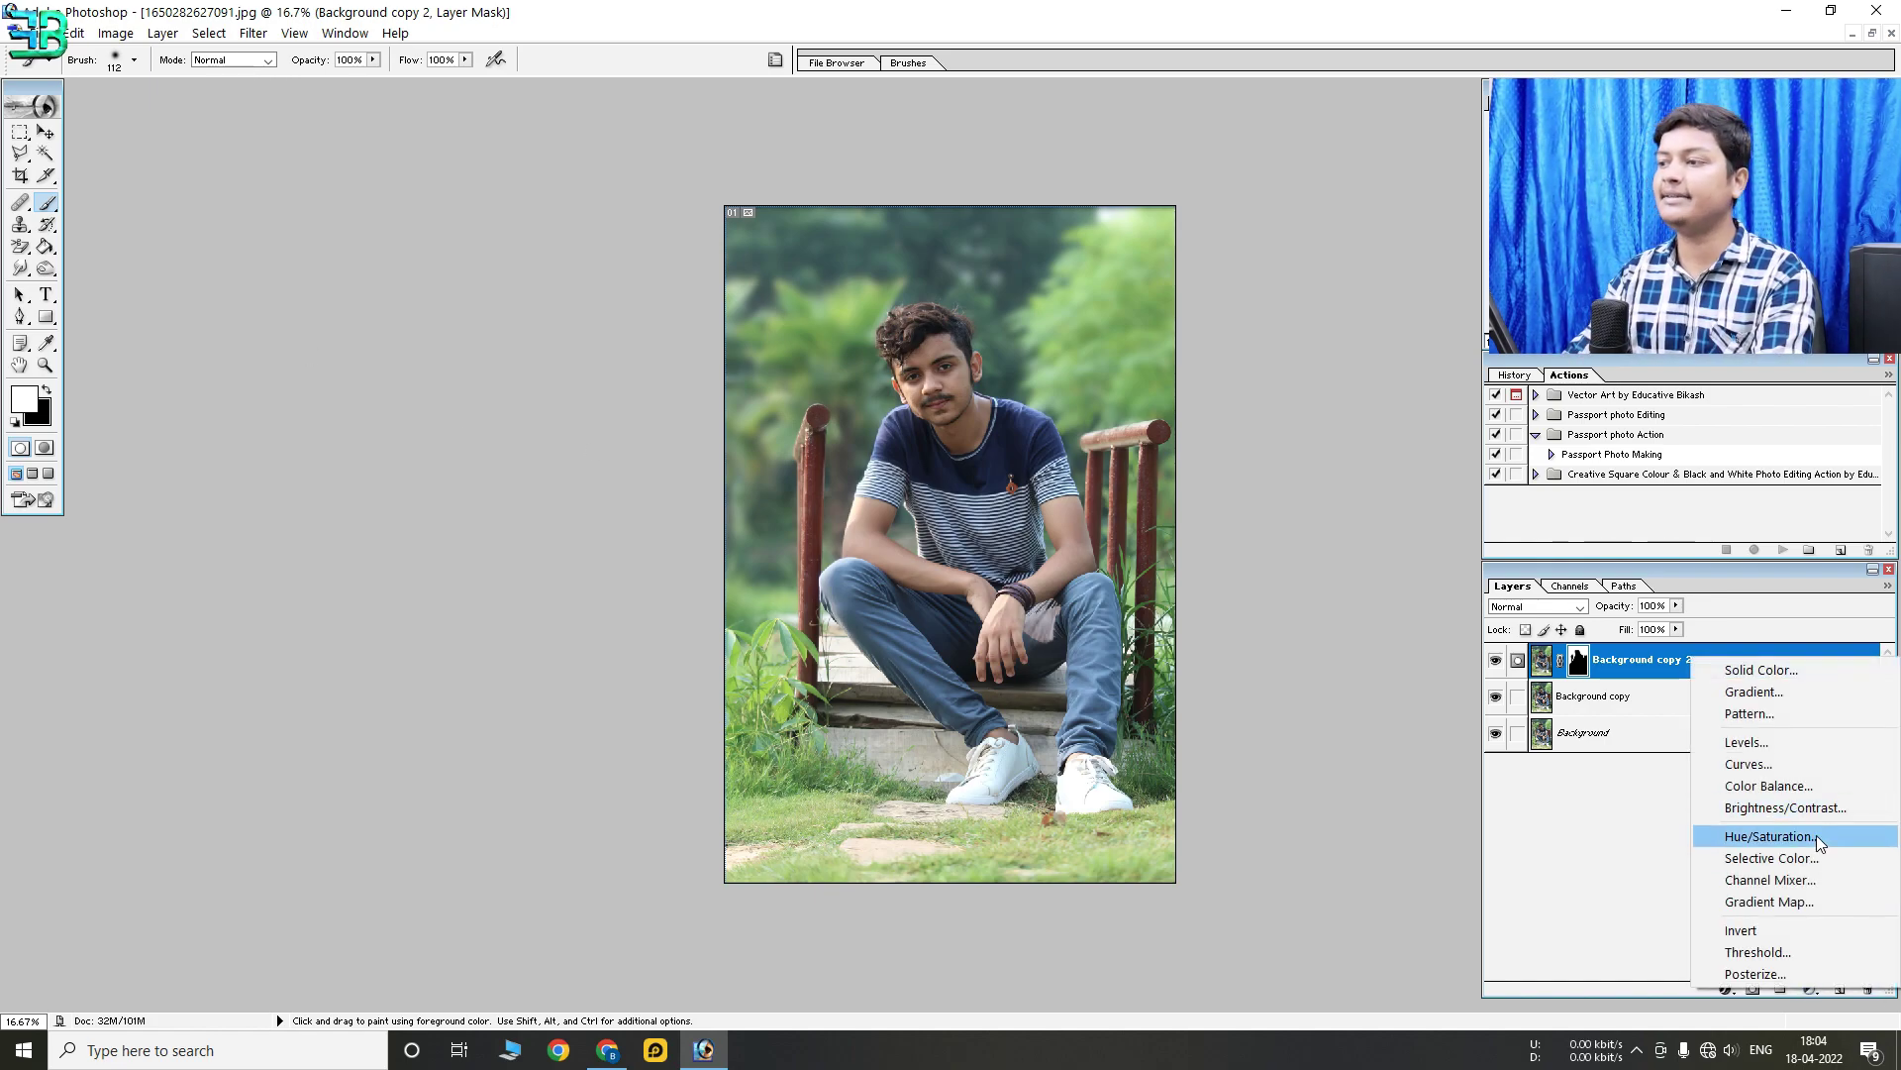
Add a Hue/Saturation layer with Greens saturation -100 and lowered Greens lightness
{"action": "left_click", "coordinate": [1753, 836]}
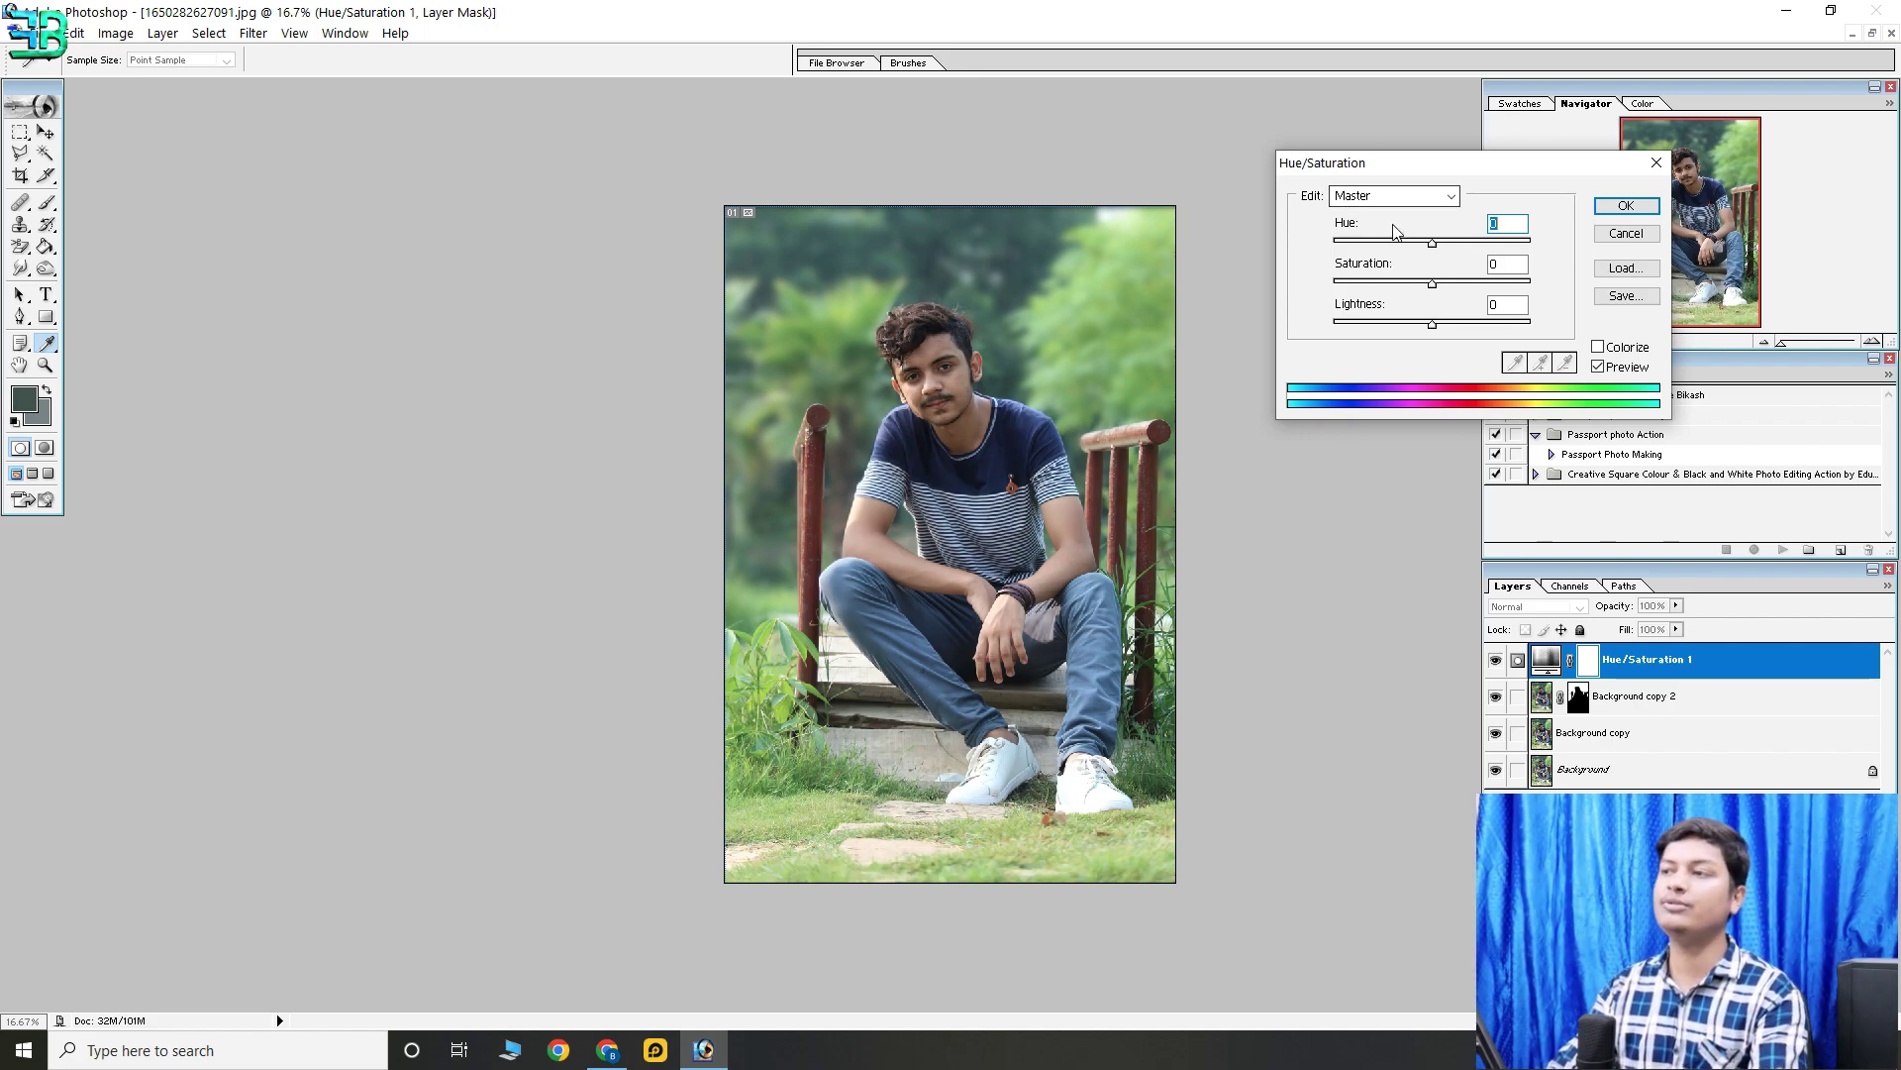
{"action": "left_click", "coordinate": [1381, 196]}
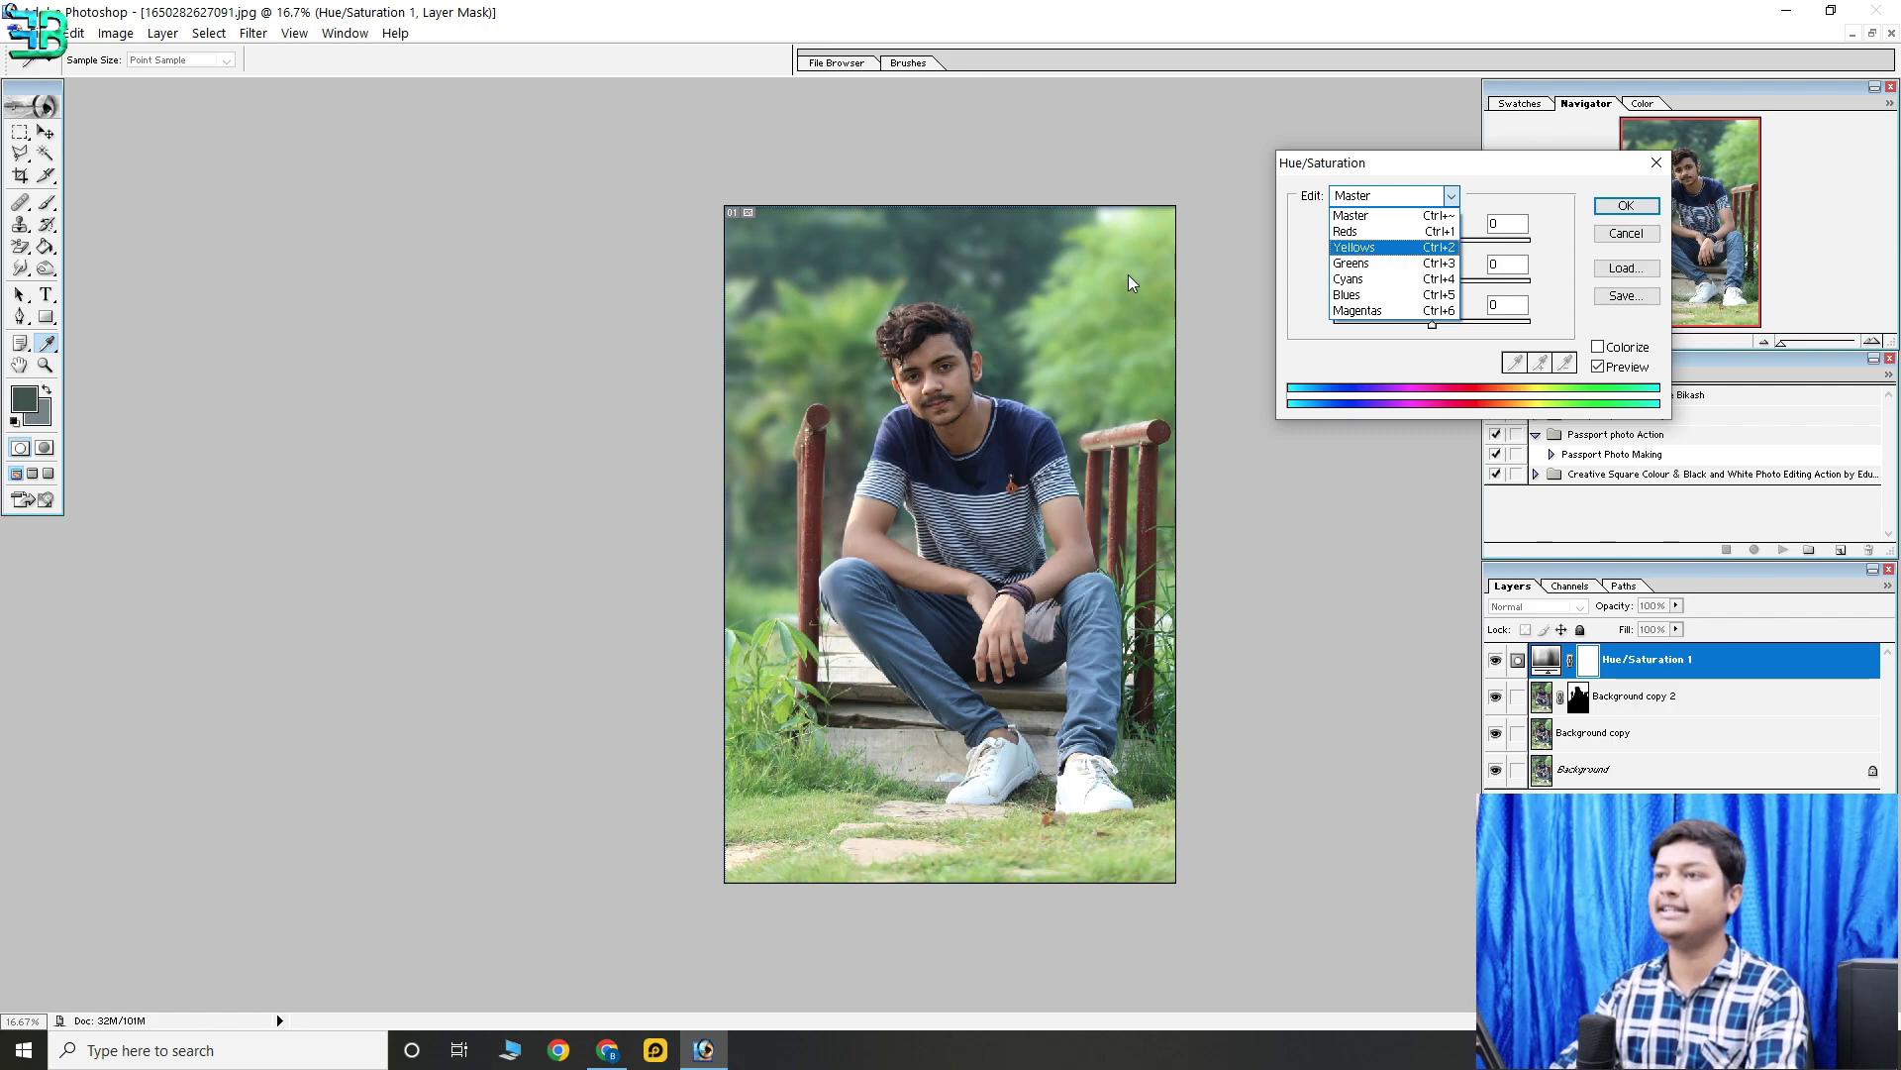
{"action": "left_click", "coordinate": [1372, 263]}
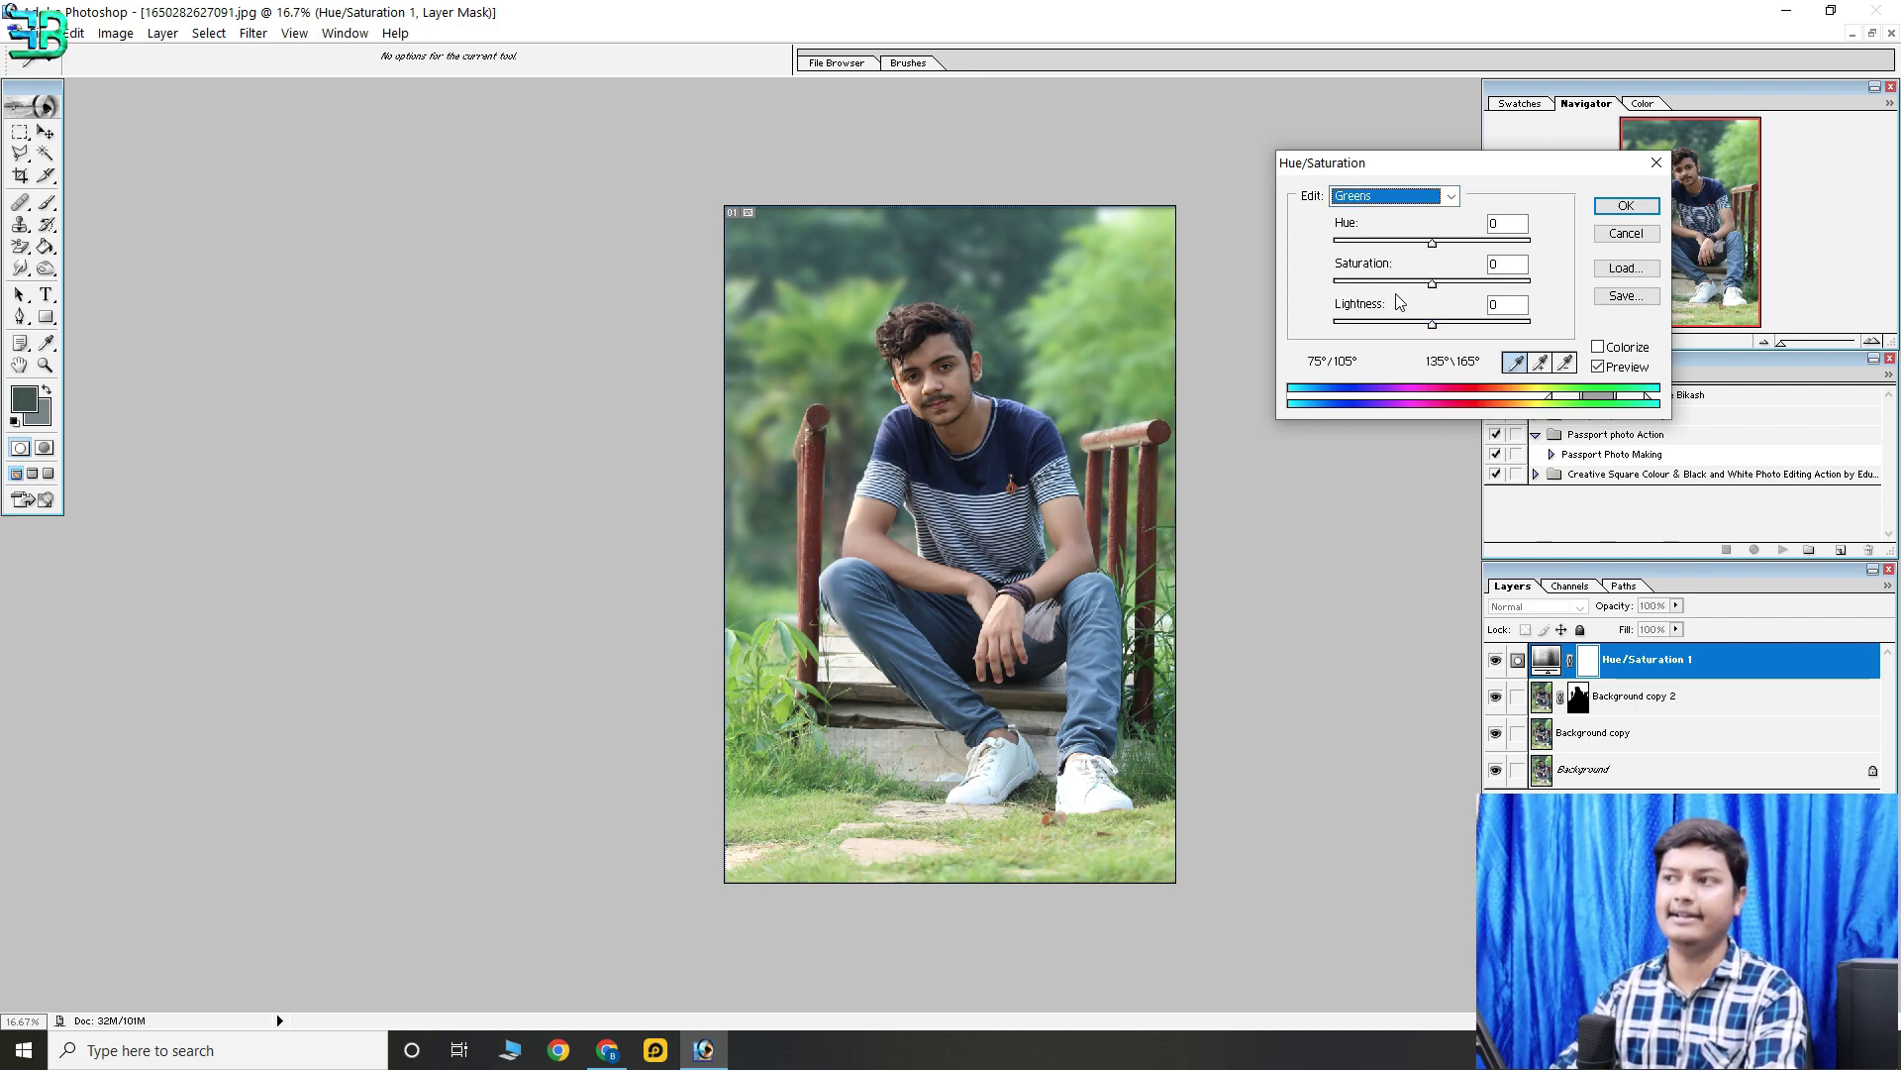
{"action": "left_click_drag", "start_coordinate": [1433, 287], "coordinate": [1260, 262]}
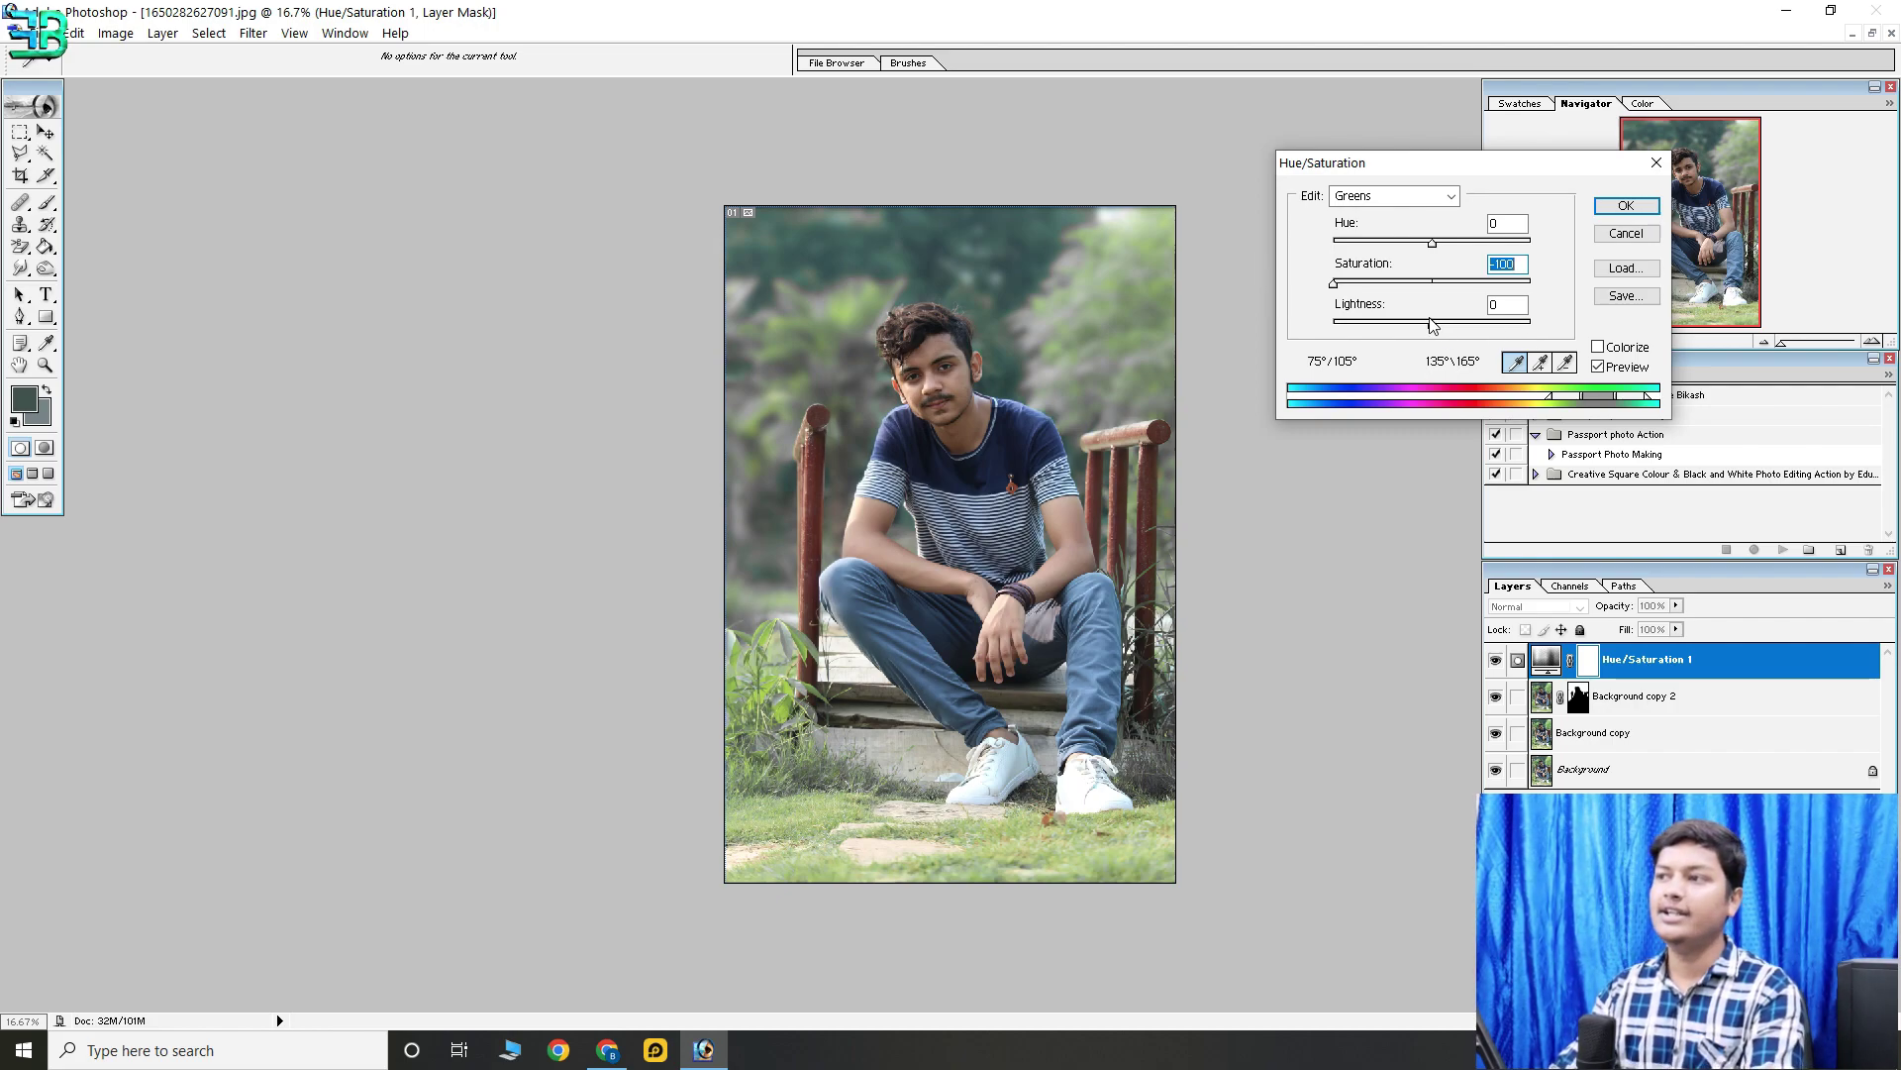
{"action": "left_click_drag", "start_coordinate": [1433, 324], "coordinate": [1390, 323]}
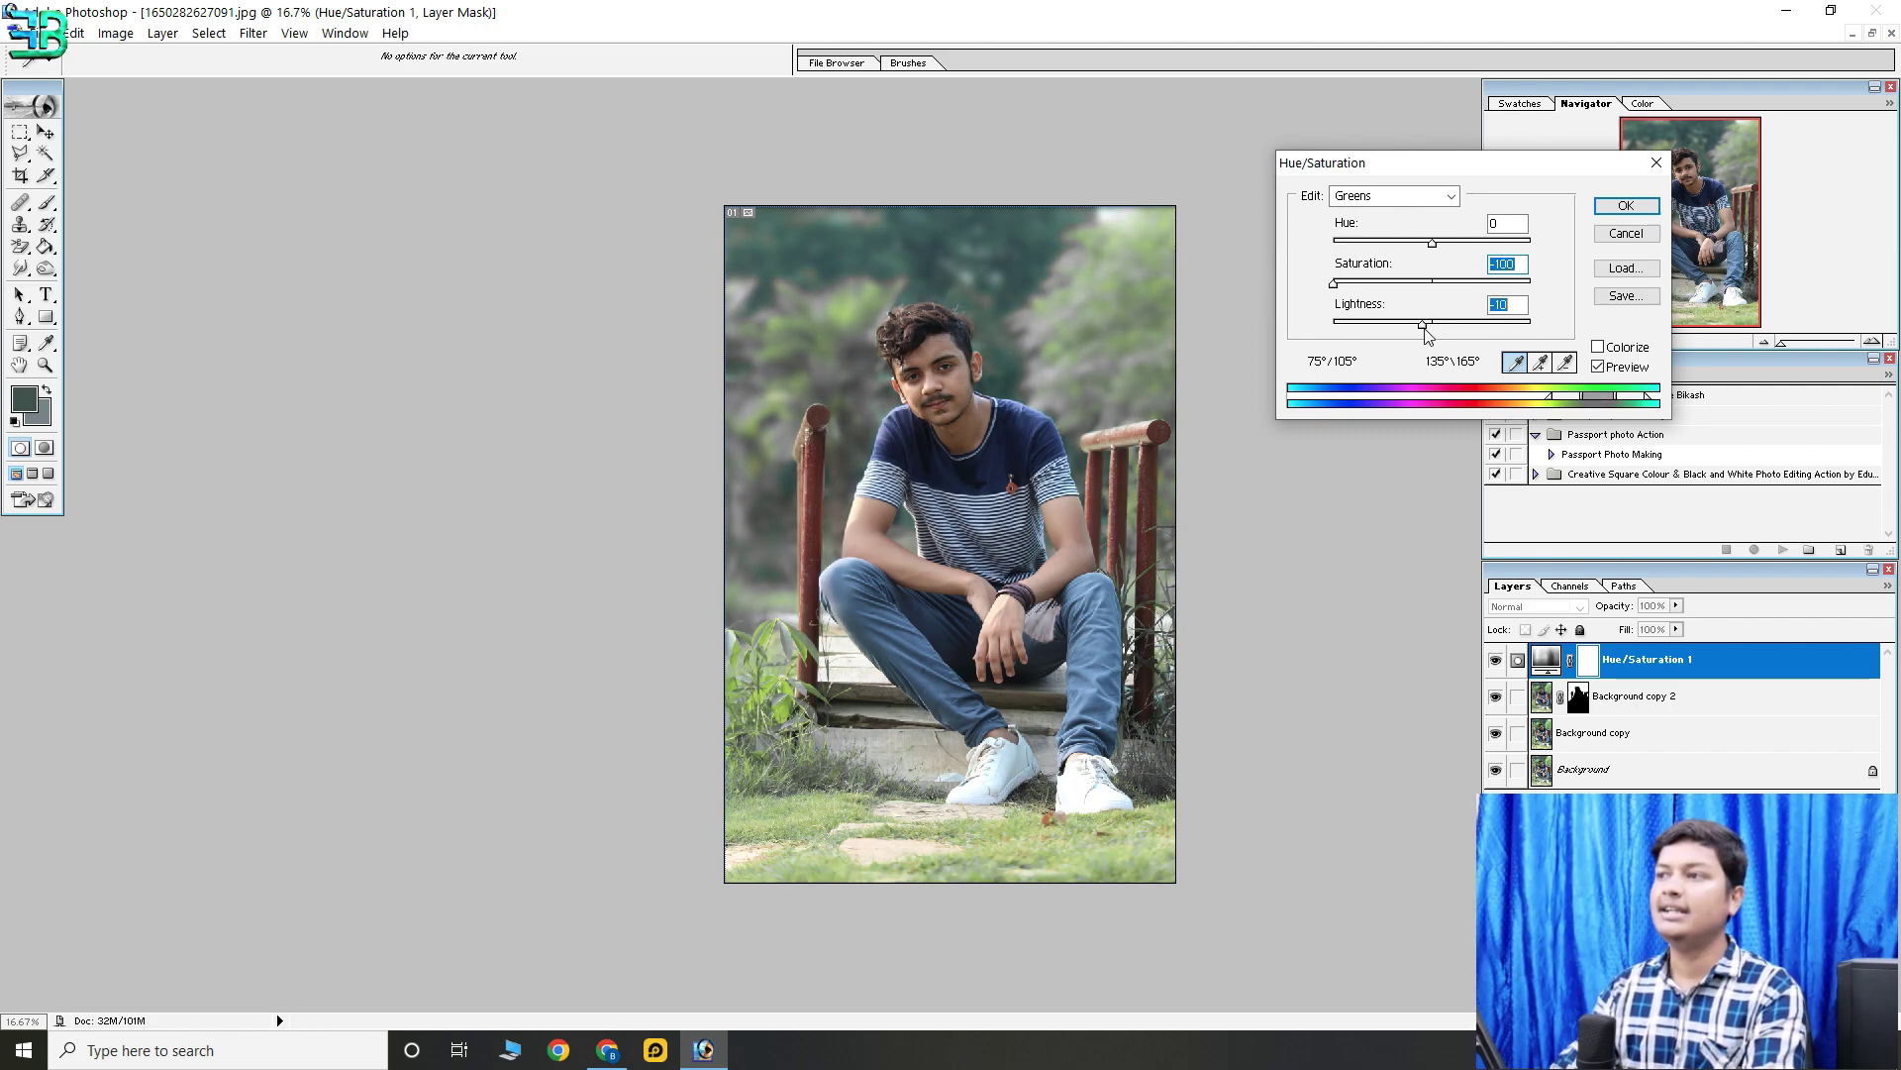
Desaturate the Yellows to -100 and move on to the Cyans range
{"action": "left_click", "coordinate": [1384, 198]}
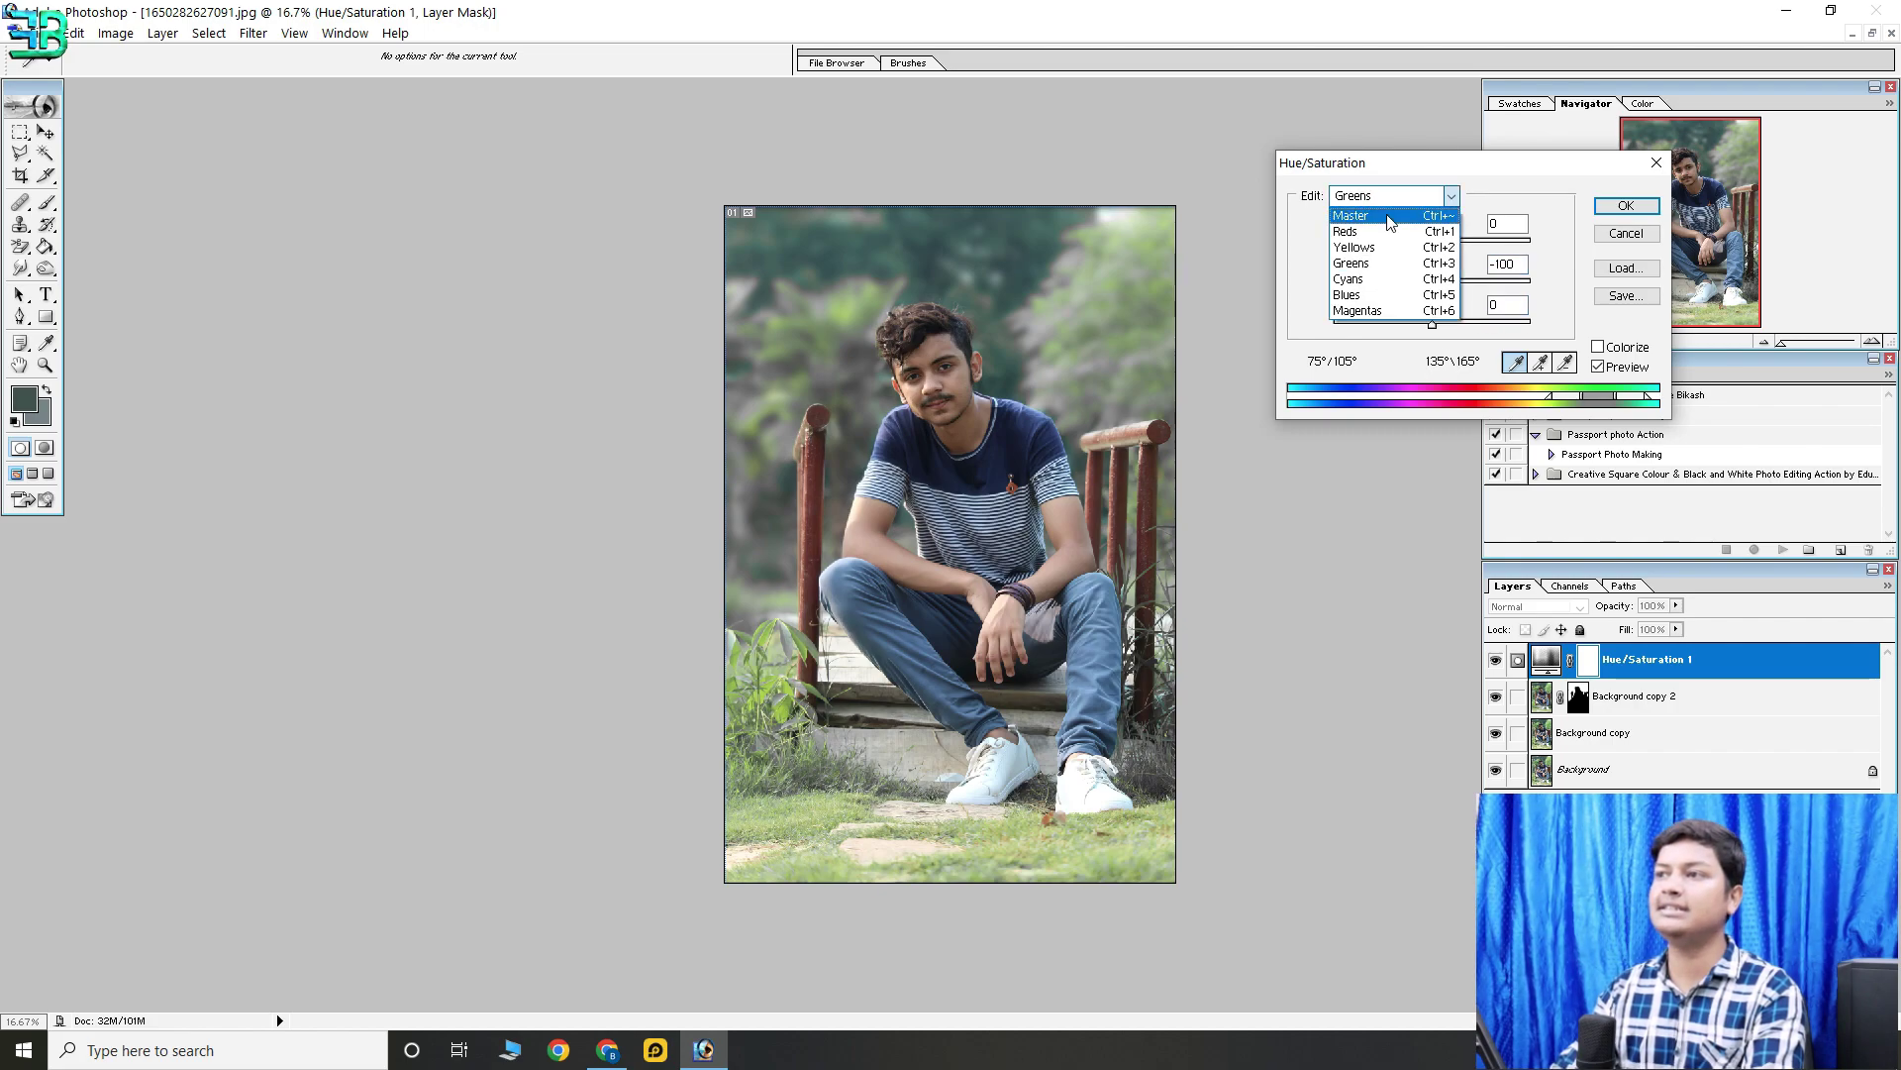
{"action": "left_click", "coordinate": [1383, 250]}
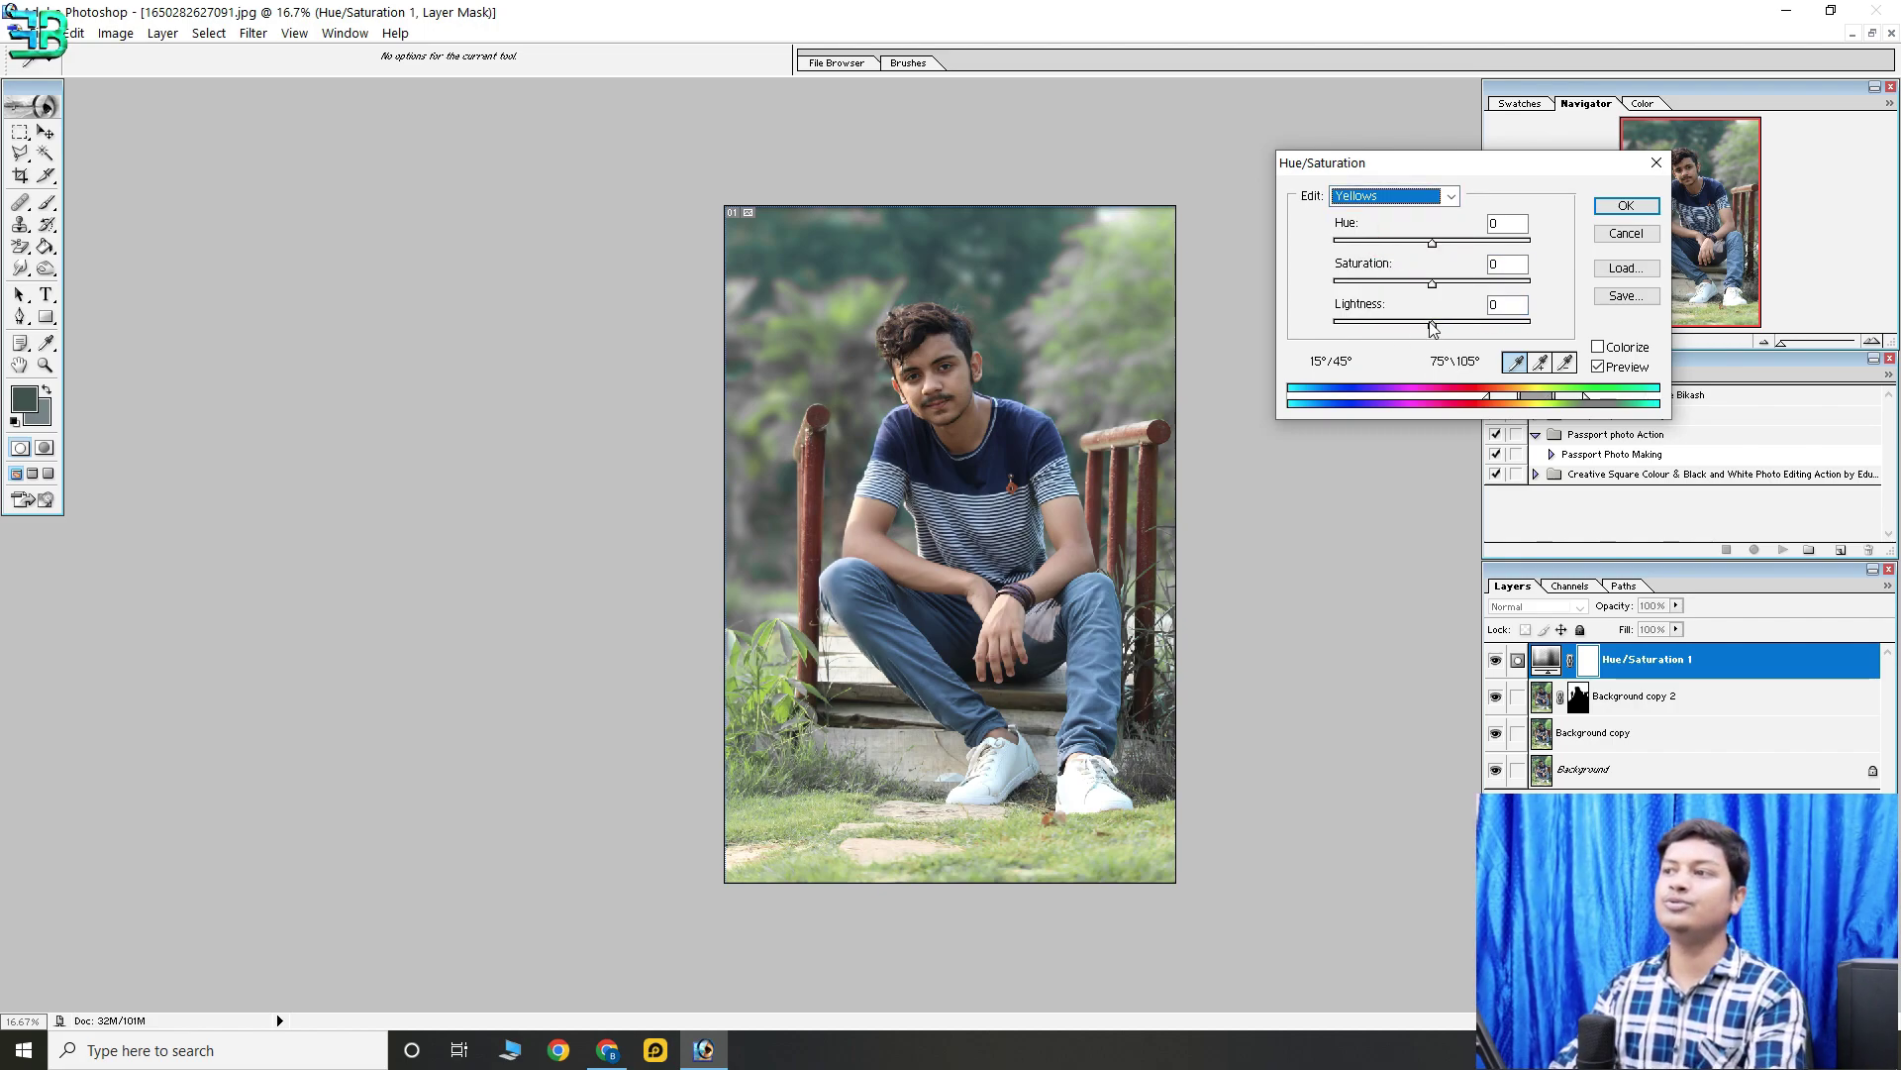
{"action": "left_click_drag", "start_coordinate": [1433, 284], "coordinate": [1220, 259]}
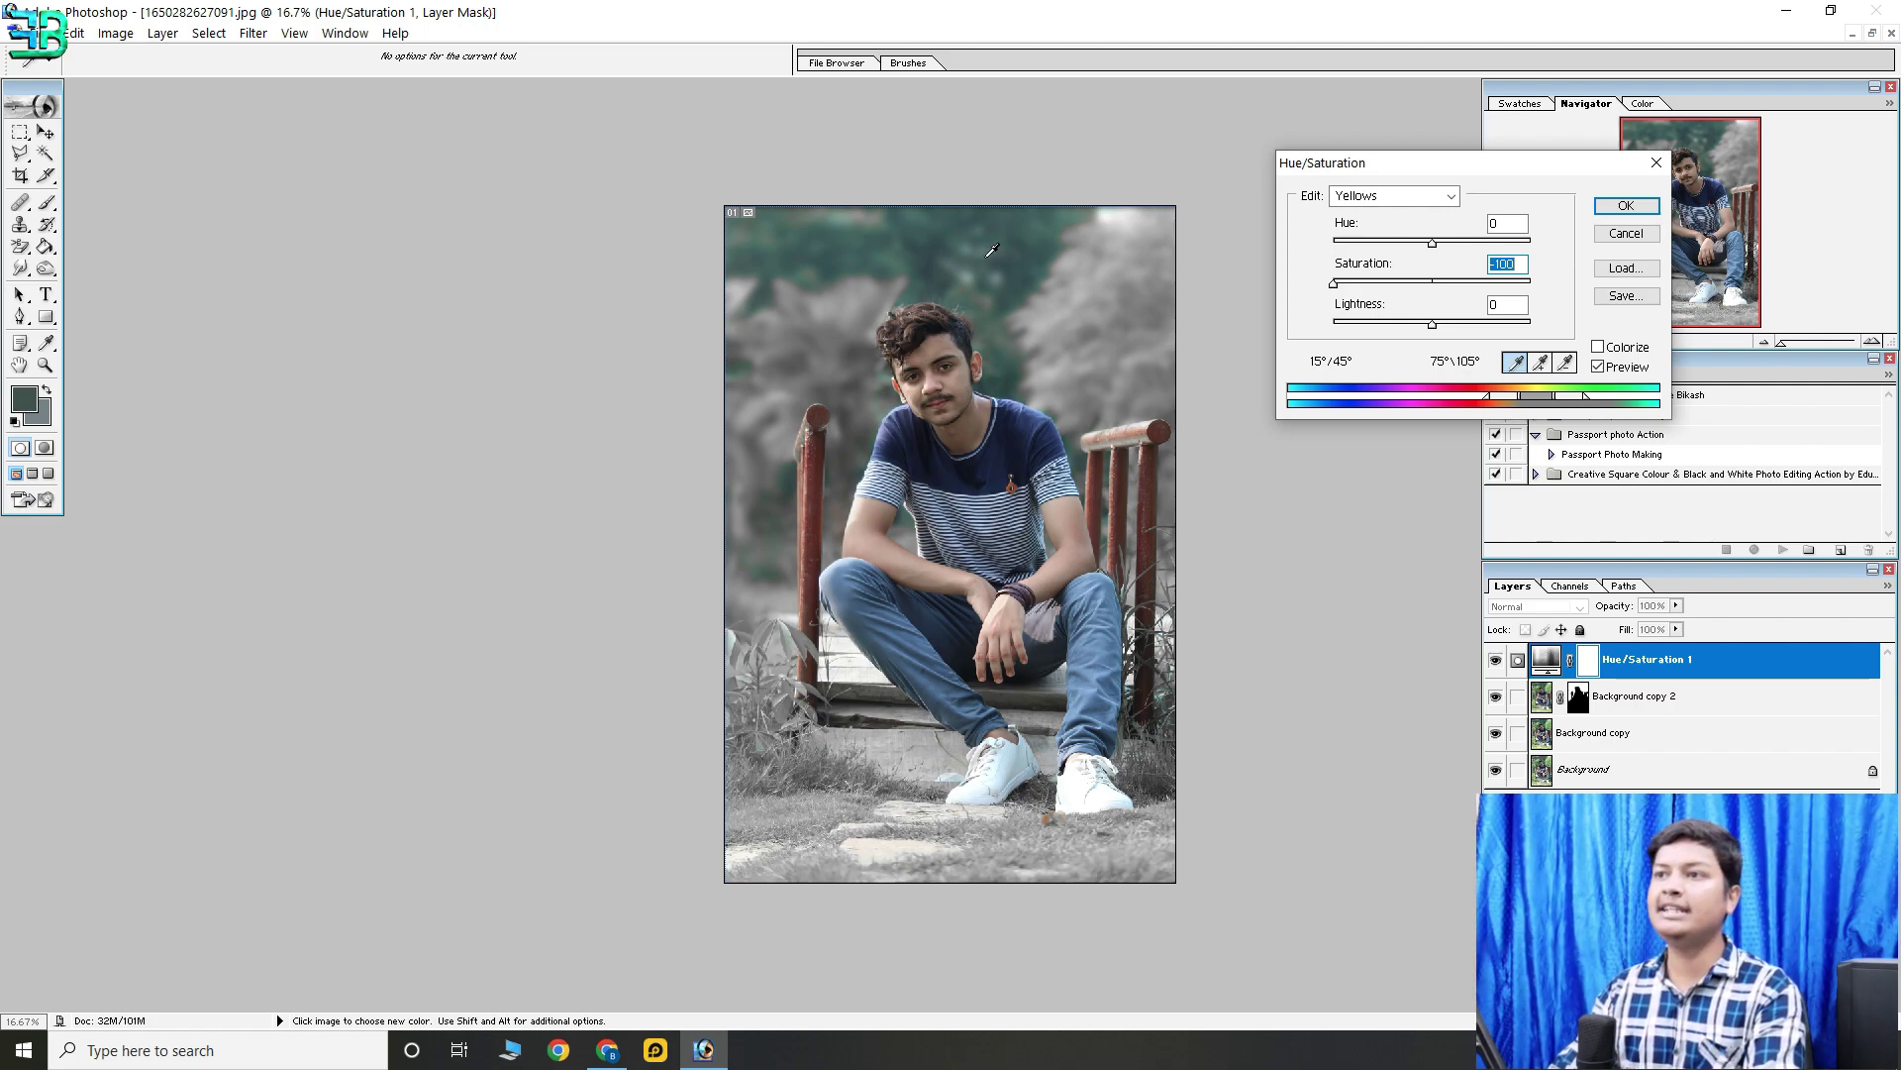
{"action": "left_click", "coordinate": [1416, 197]}
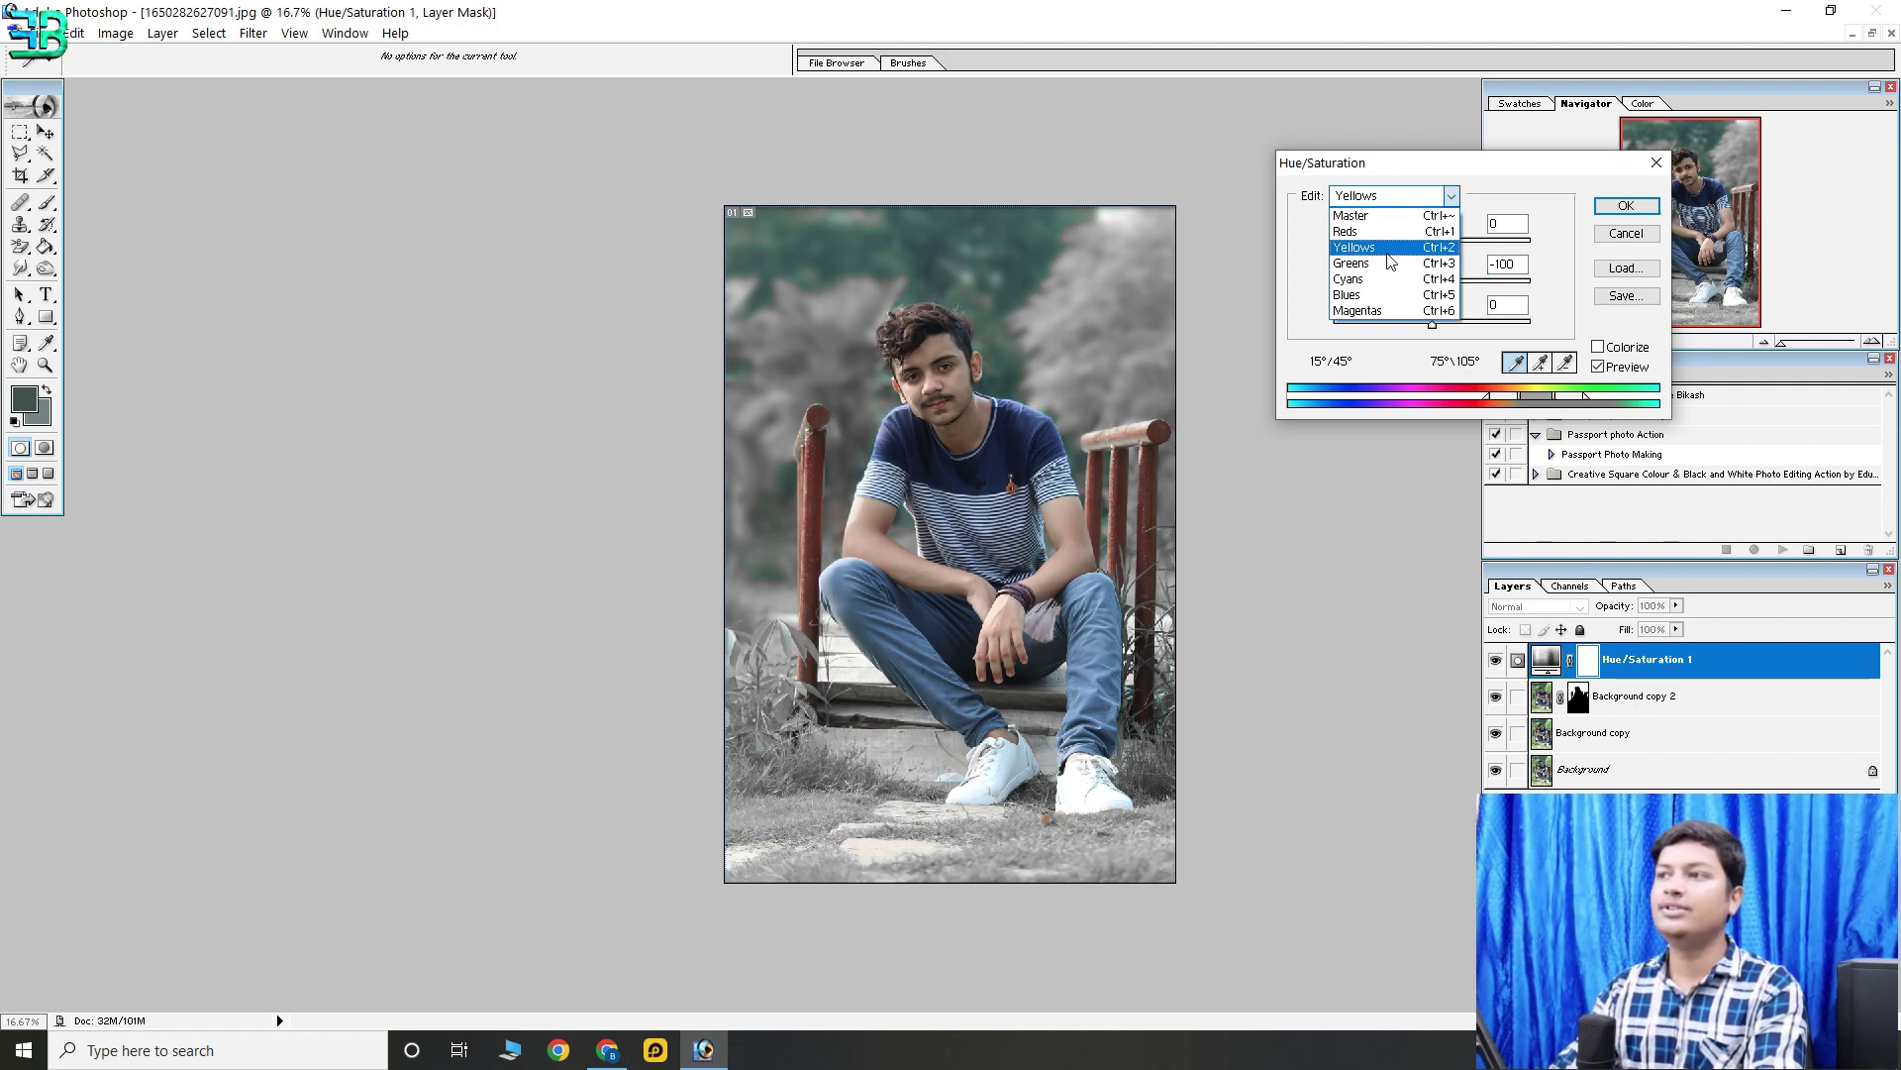
{"action": "left_click", "coordinate": [1356, 263]}
{"action": "left_click", "coordinate": [1426, 196]}
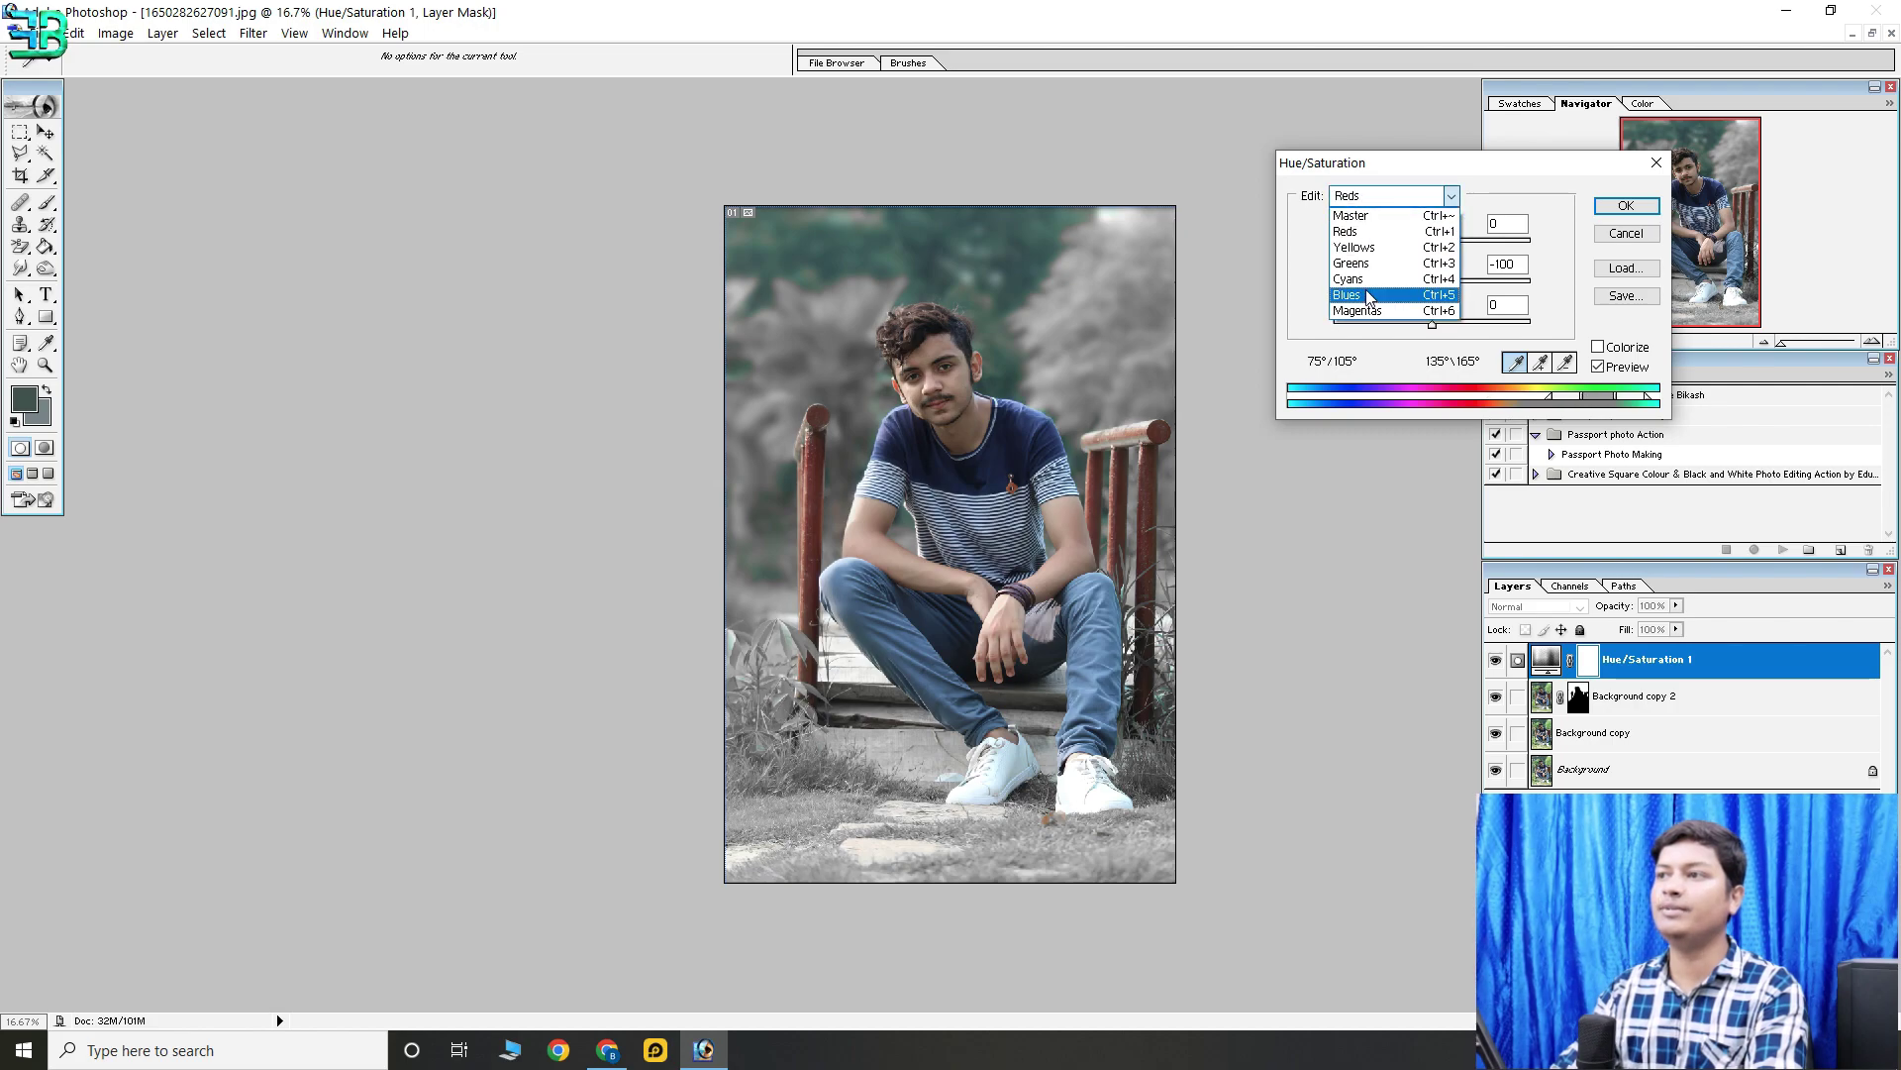
{"action": "left_click", "coordinate": [1367, 282]}
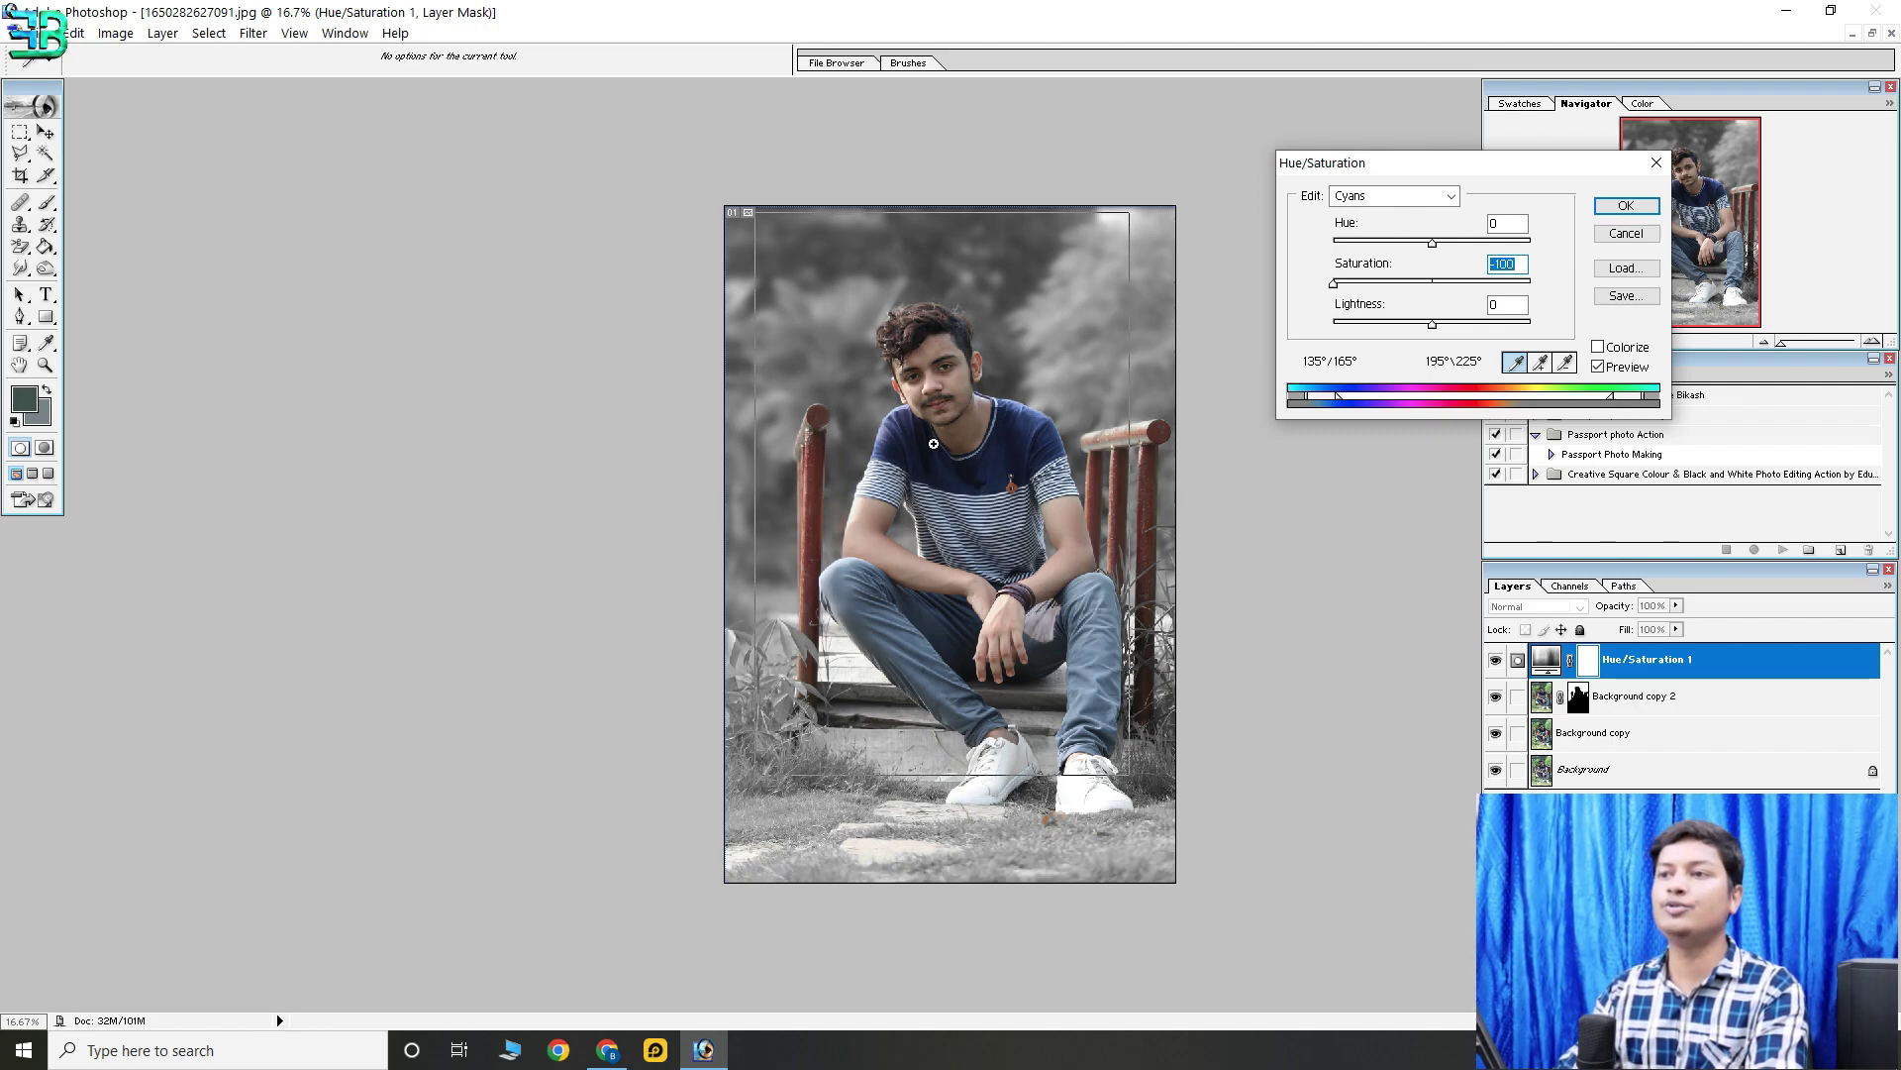
Zoom in on the man's upper body and select the Reds range
{"action": "key", "text": "ctrl+plus"}
{"action": "key", "text": "ctrl+plus"}
{"action": "left_click_drag", "start_coordinate": [943, 465], "coordinate": [943, 170]}
{"action": "left_click", "coordinate": [1392, 195]}
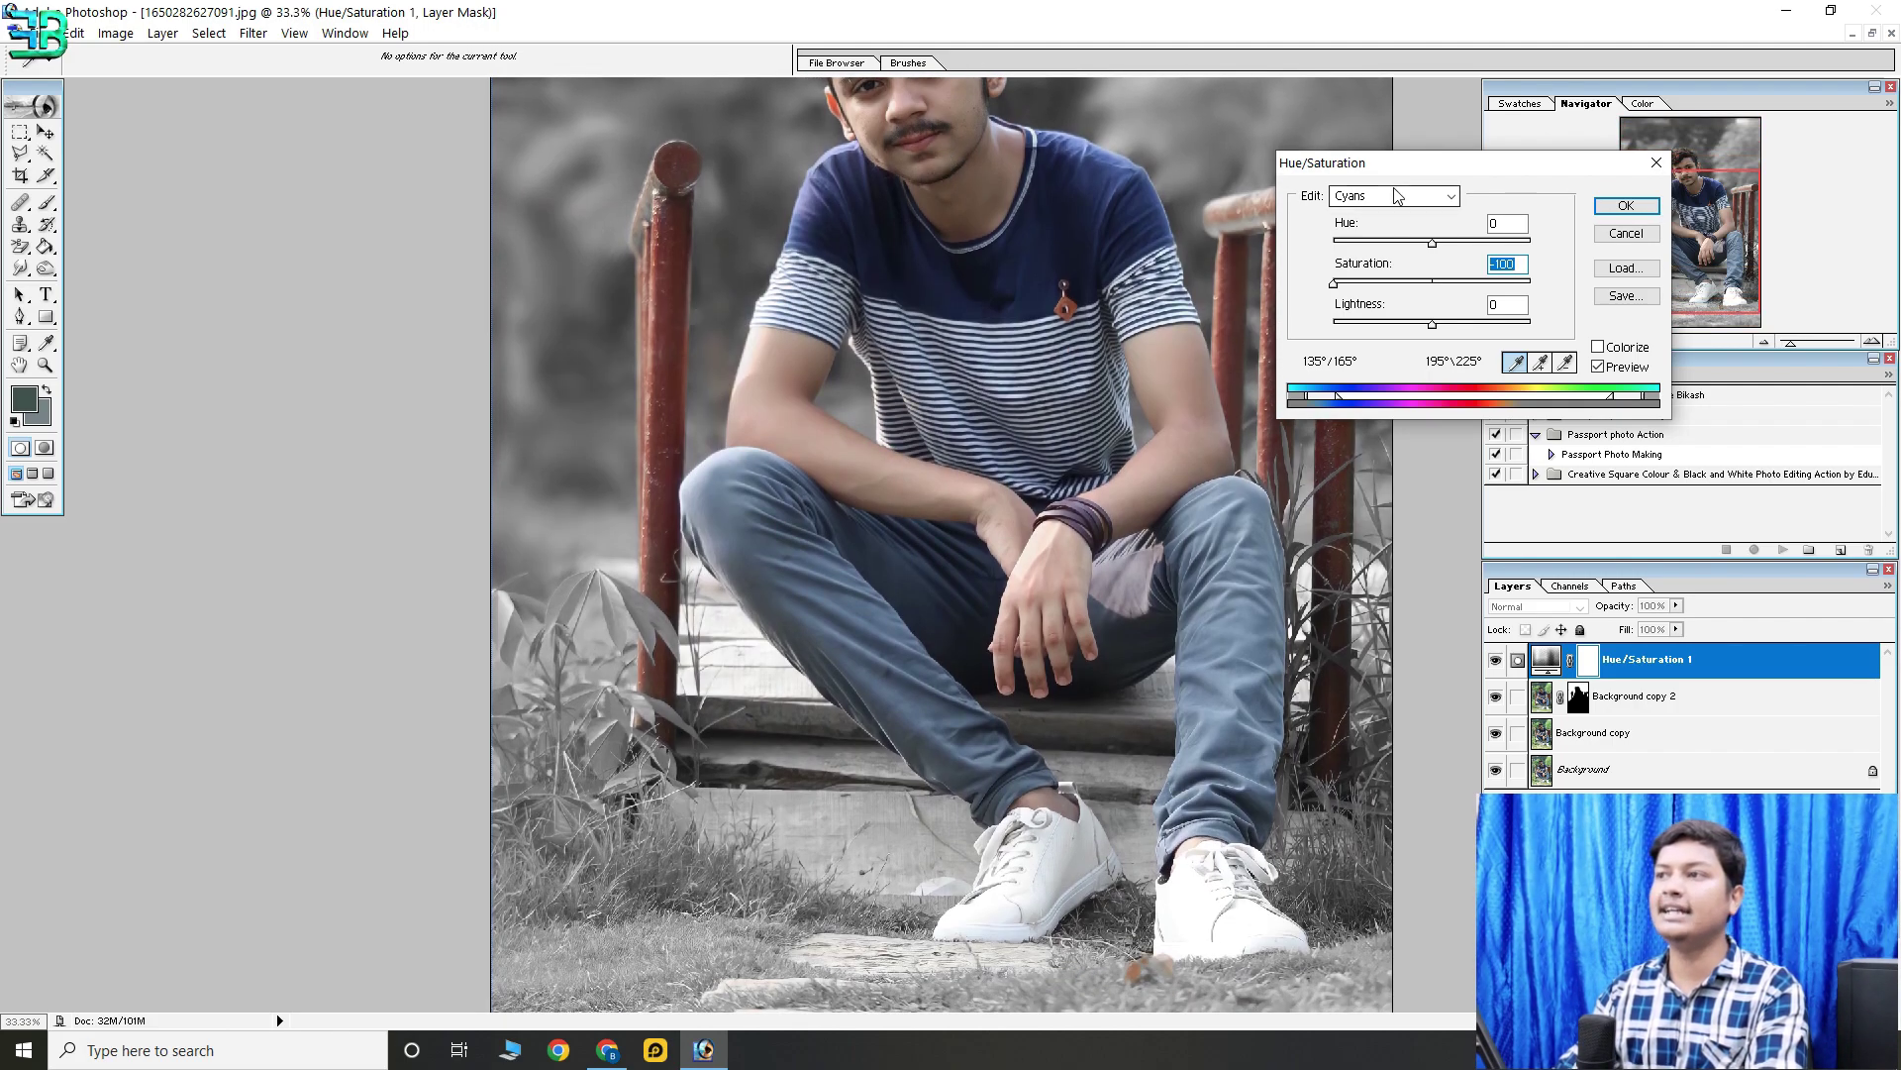
{"action": "left_click", "coordinate": [1386, 230]}
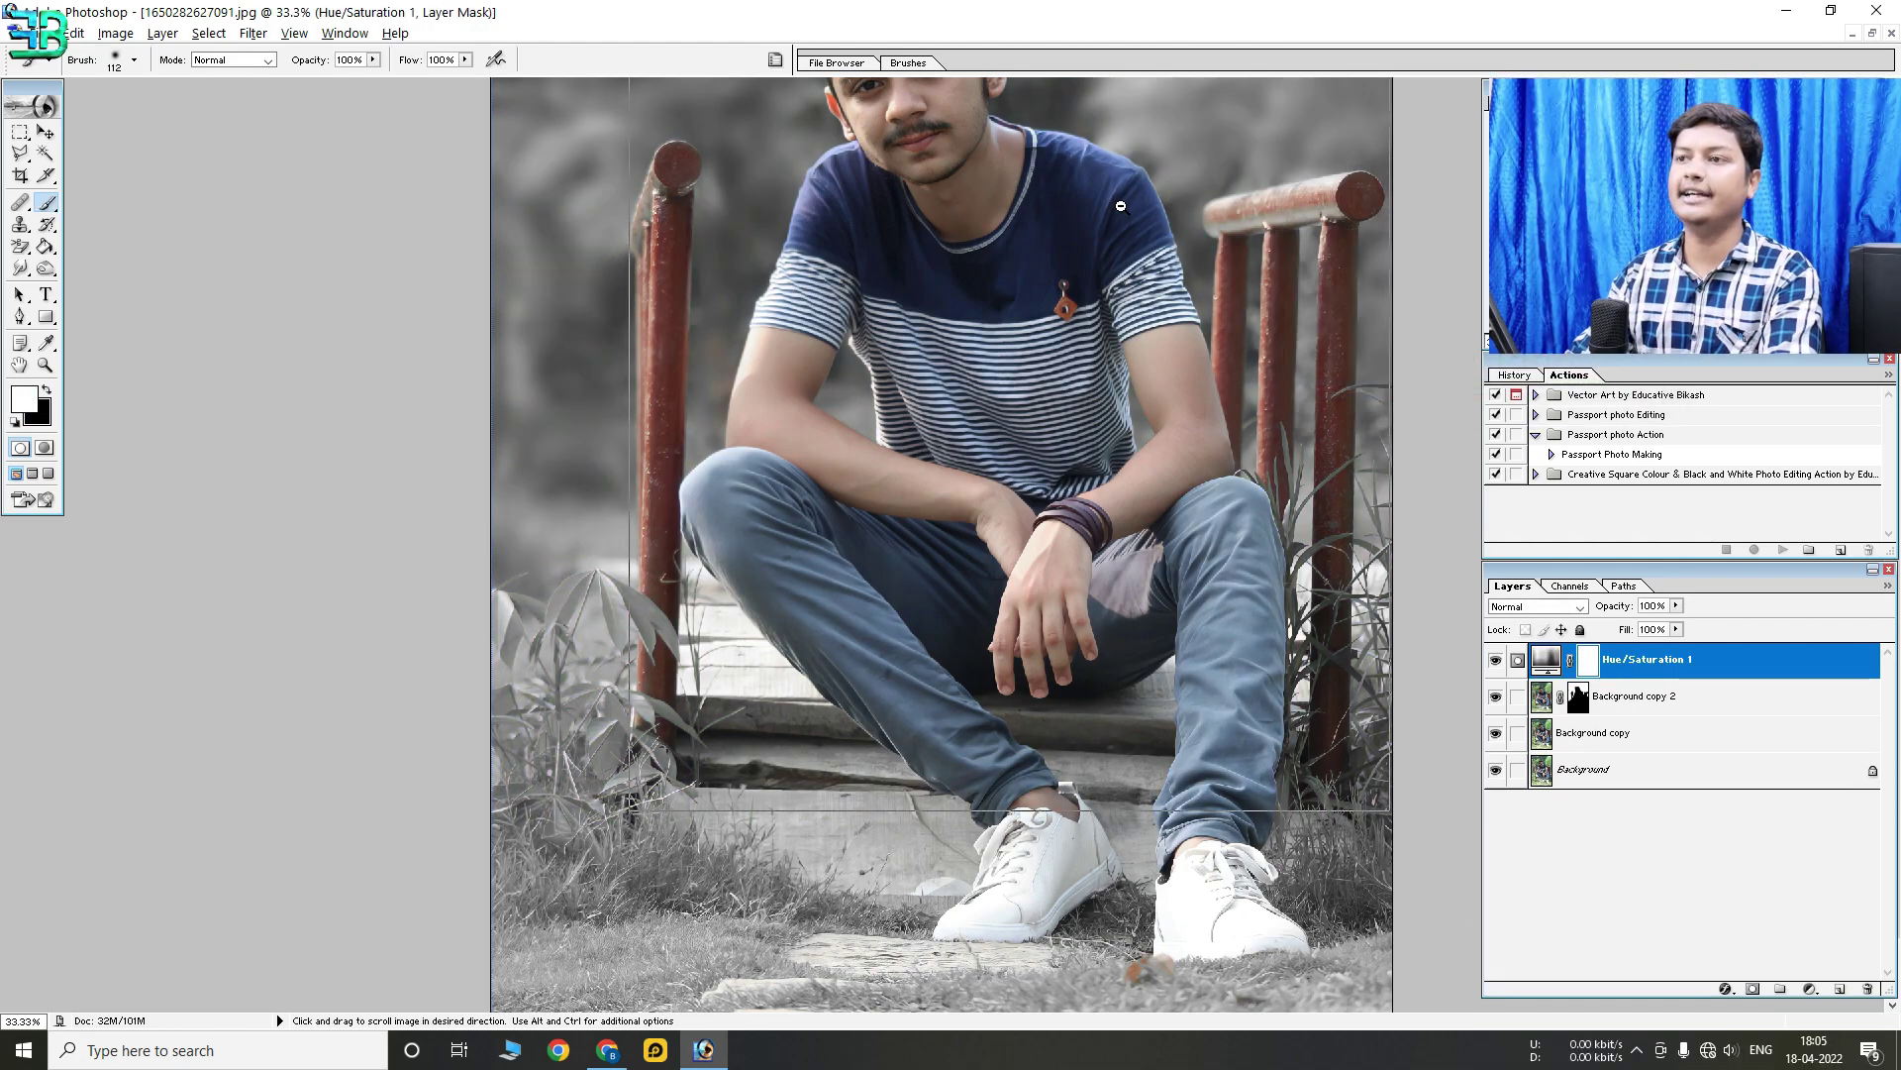
Zoom in to inspect the mask along the shirt edge and face
{"action": "key", "text": "ctrl+minus"}
{"action": "key", "text": "ctrl+minus"}
{"action": "key", "text": "ctrl+plus"}
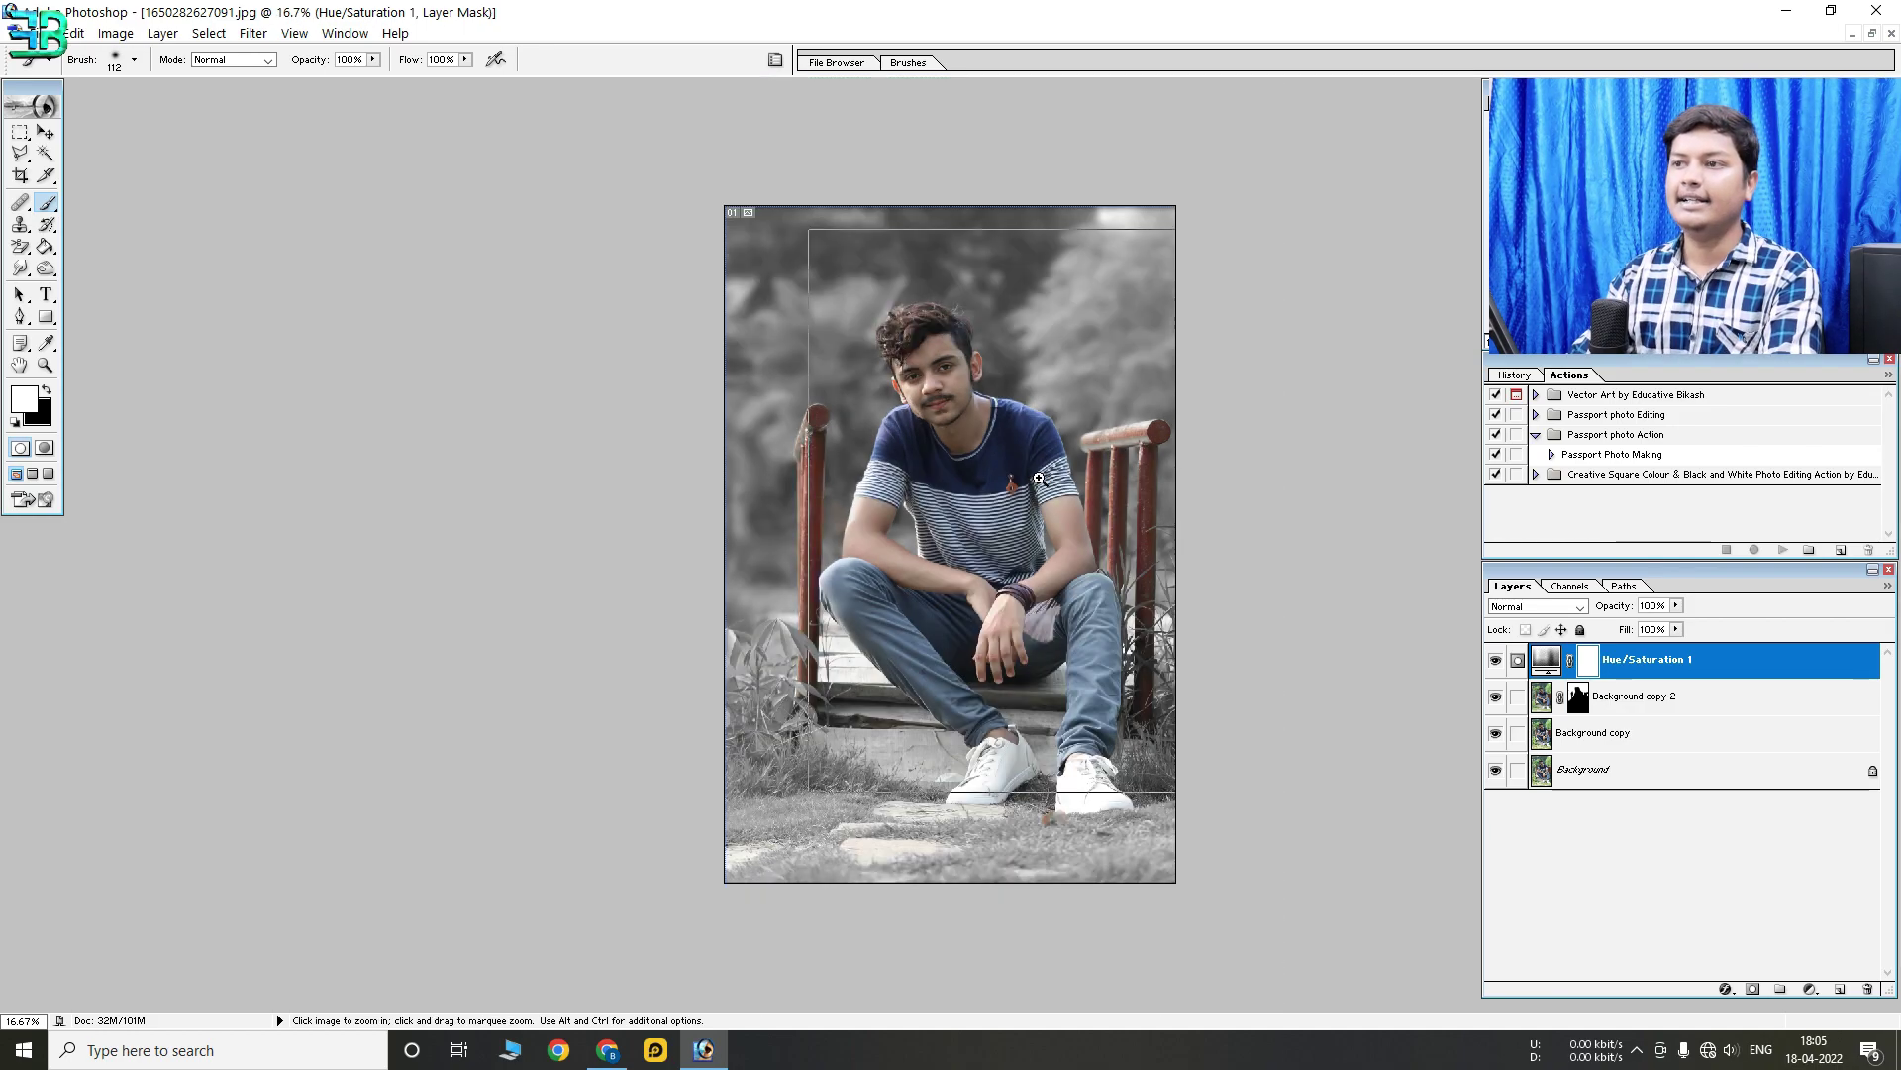
{"action": "left_click_drag", "start_coordinate": [1006, 484], "coordinate": [1012, 489]}
{"action": "left_click", "coordinate": [901, 355], "text": "alt"}
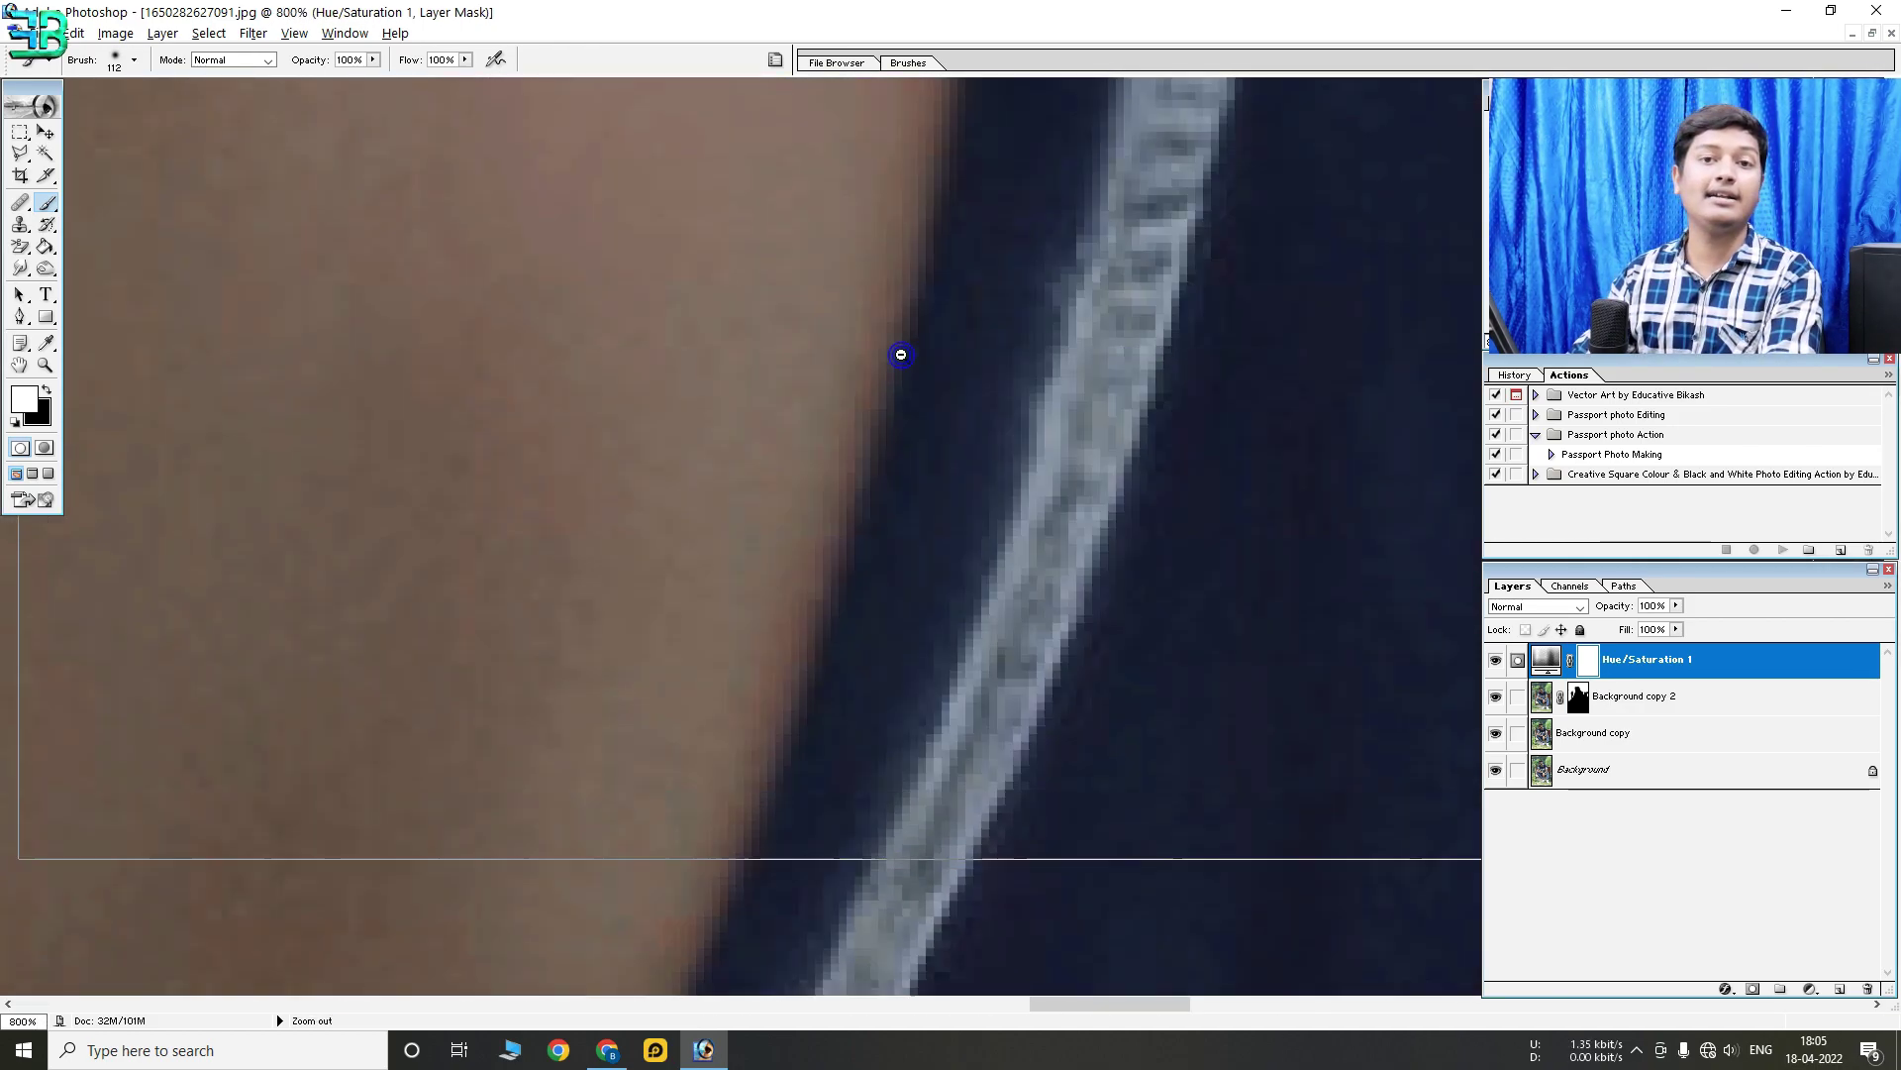
{"action": "left_click", "coordinate": [901, 356], "text": "alt"}
{"action": "key", "text": "ctrl+minus"}
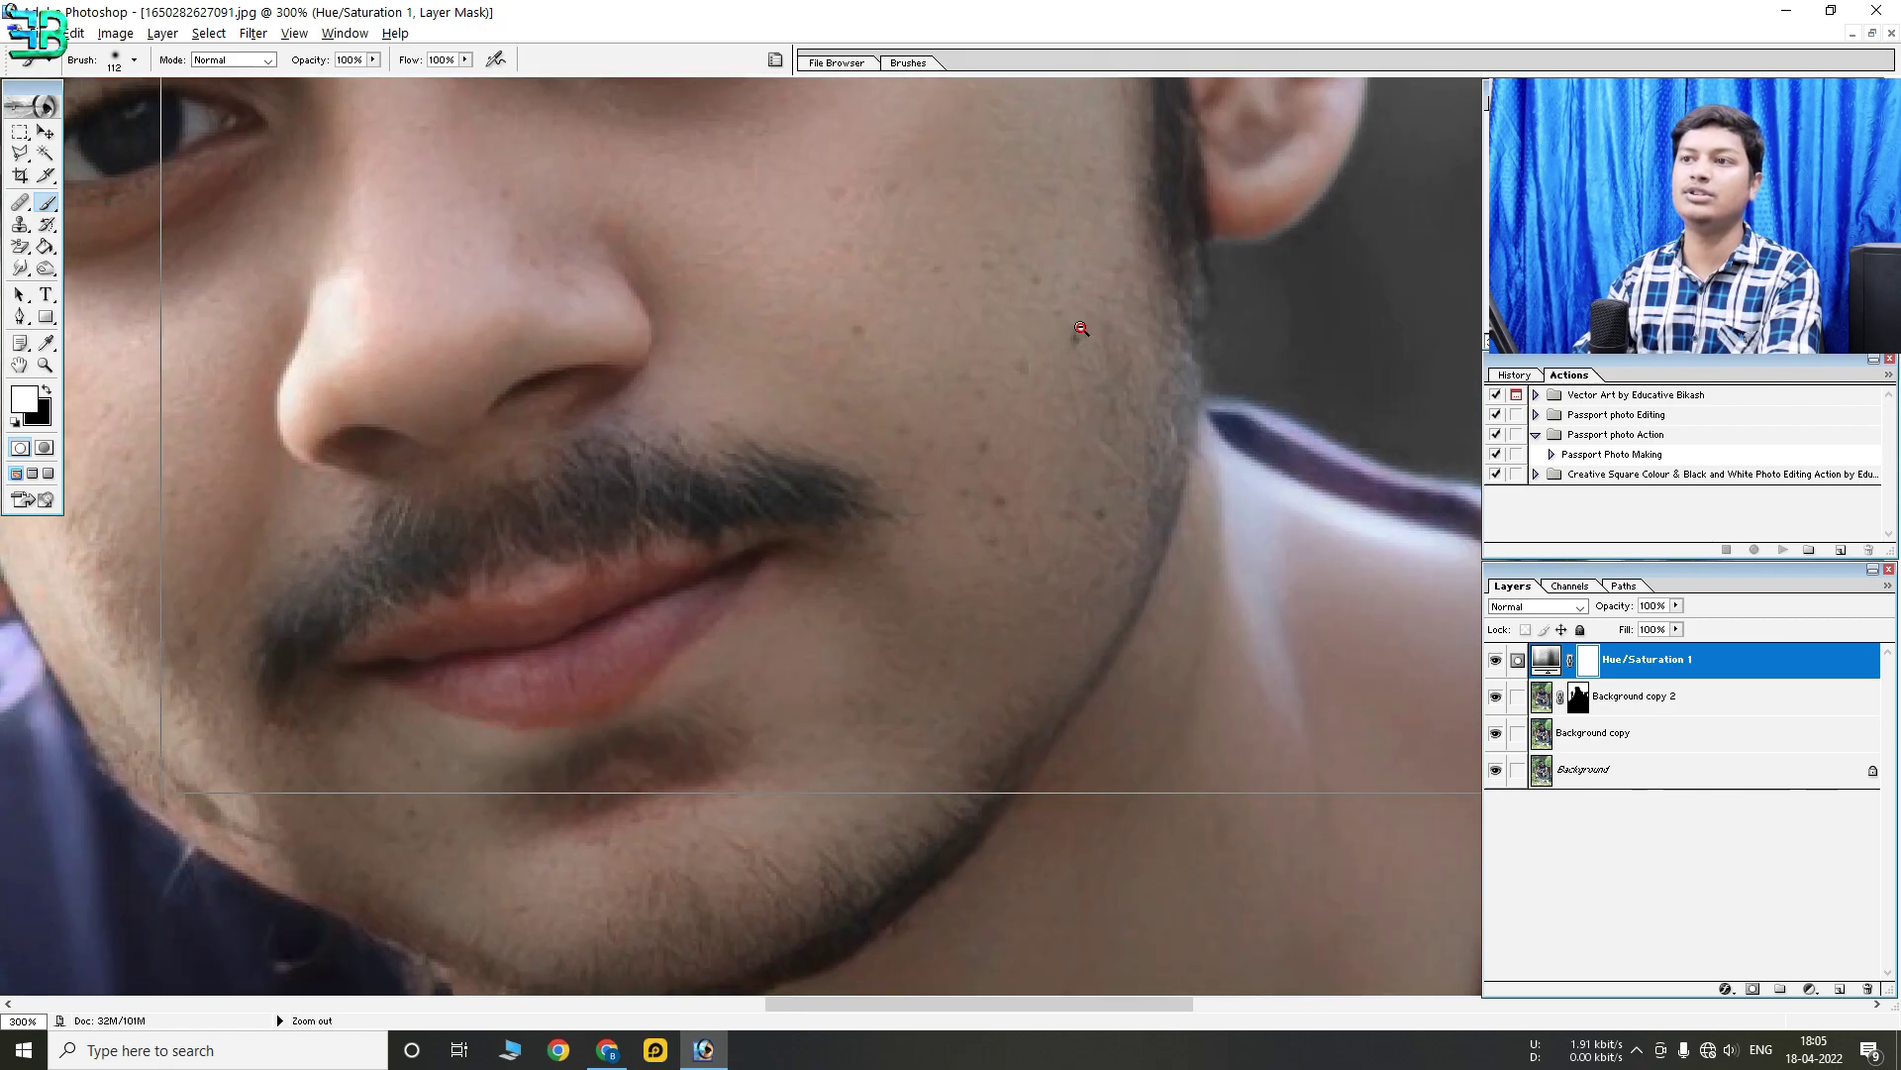
{"action": "key", "text": "ctrl+minus"}
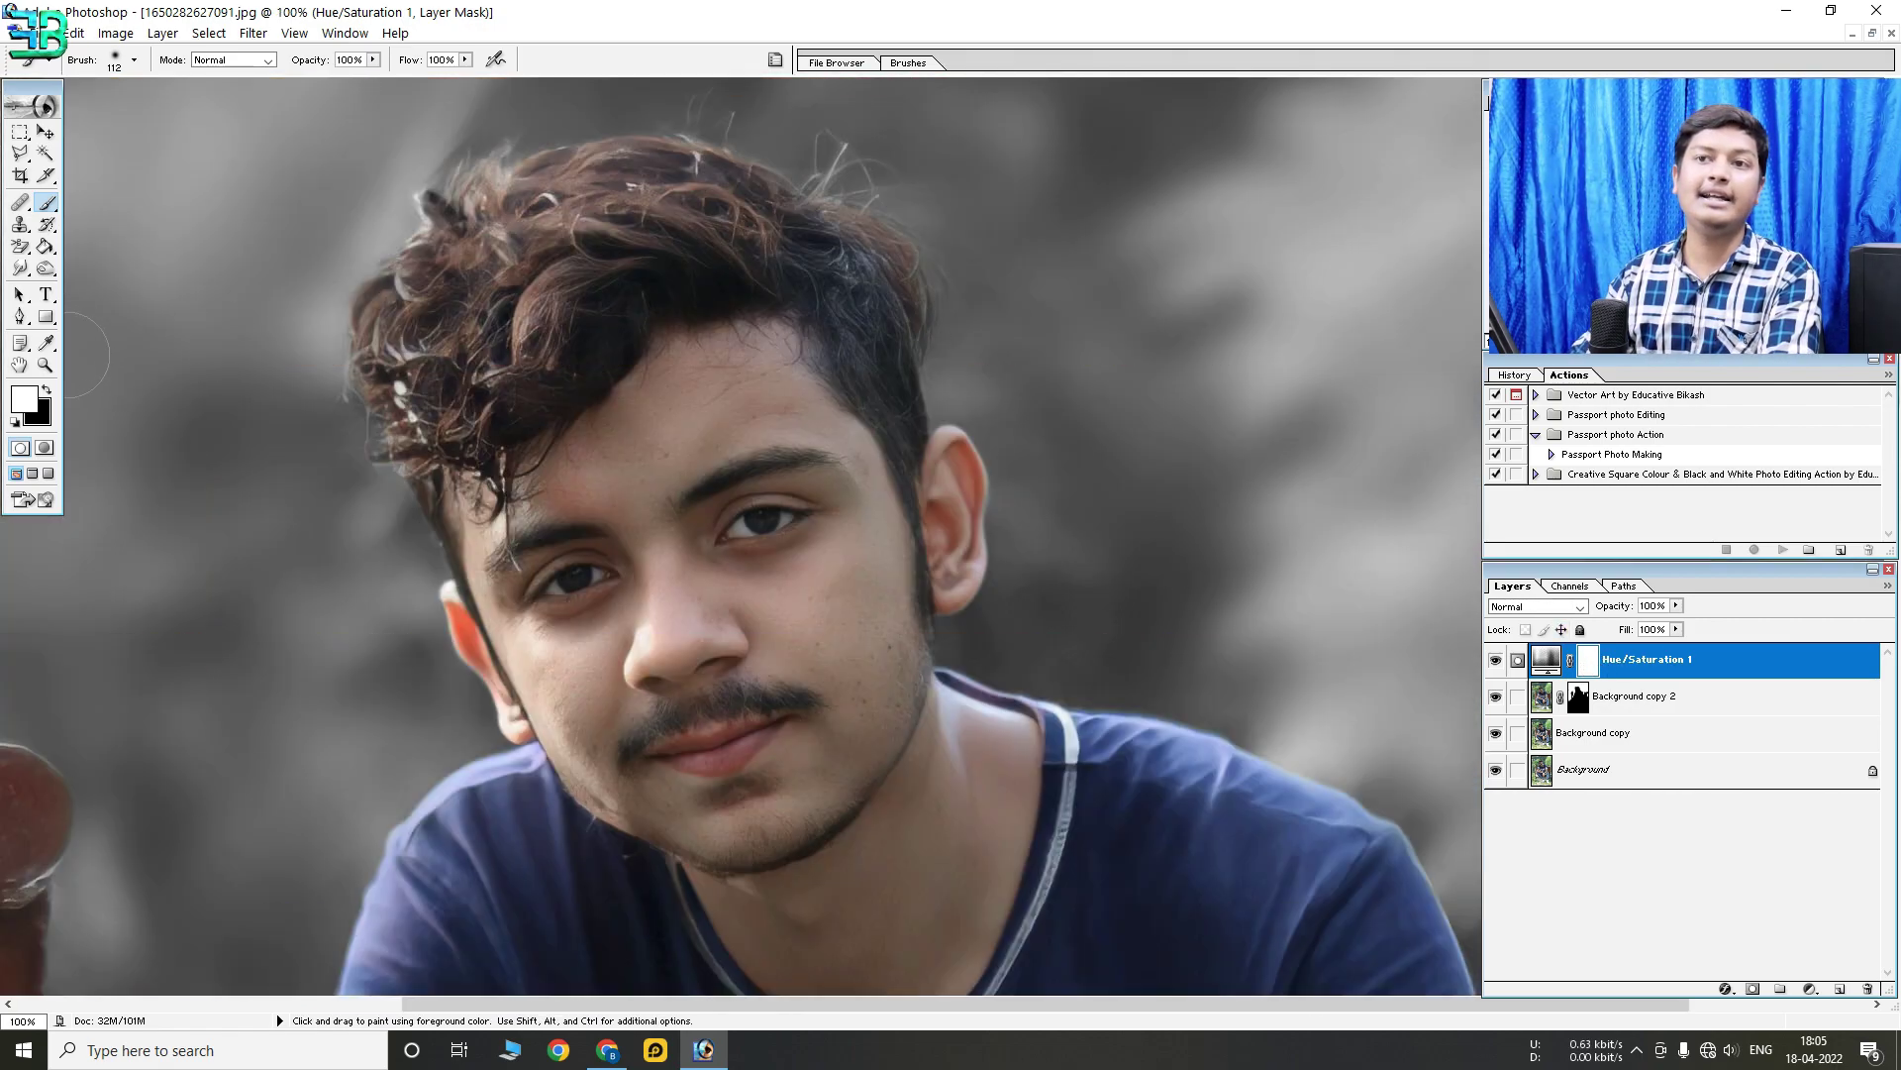
Paint the Hue/Saturation mask in black and white around the striped T-shirt
{"action": "left_click", "coordinate": [44, 394]}
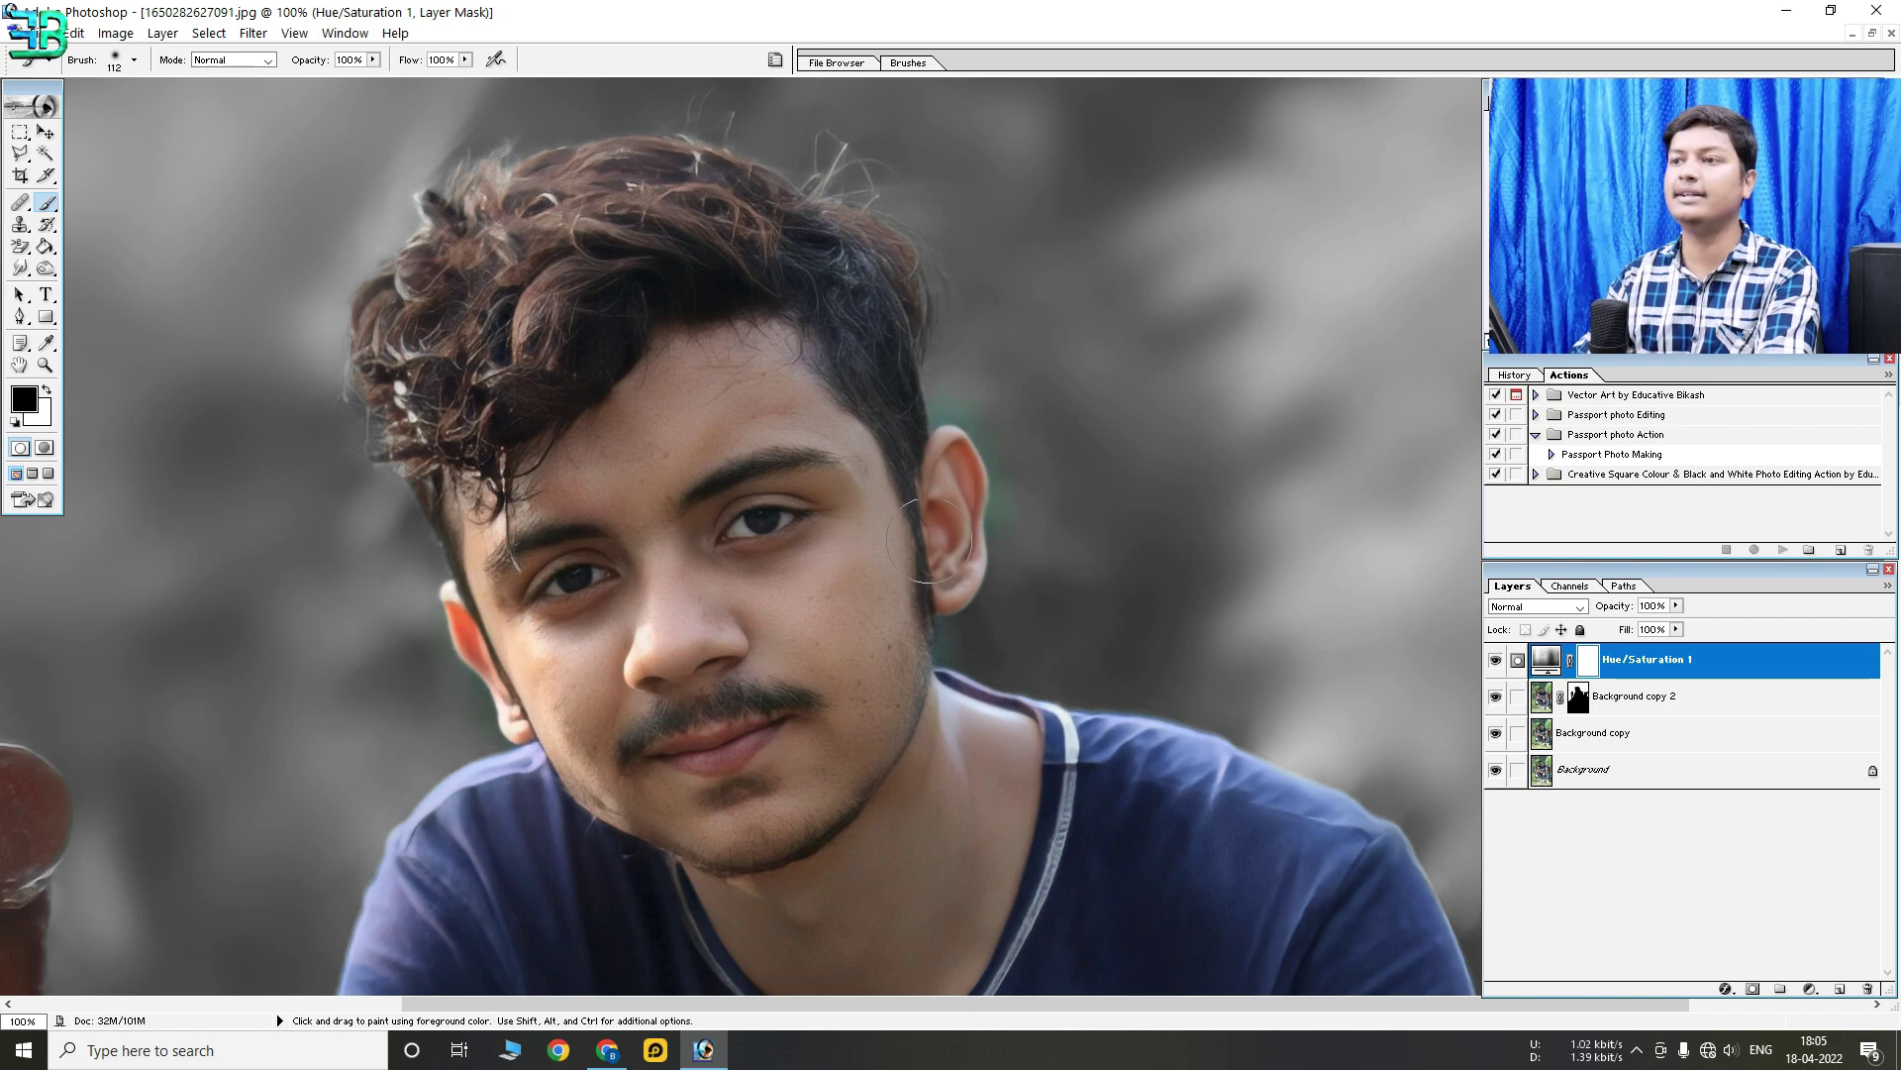
{"action": "scroll", "coordinate": [951, 445], "scroll_direction": "down", "scroll_amount": 5}
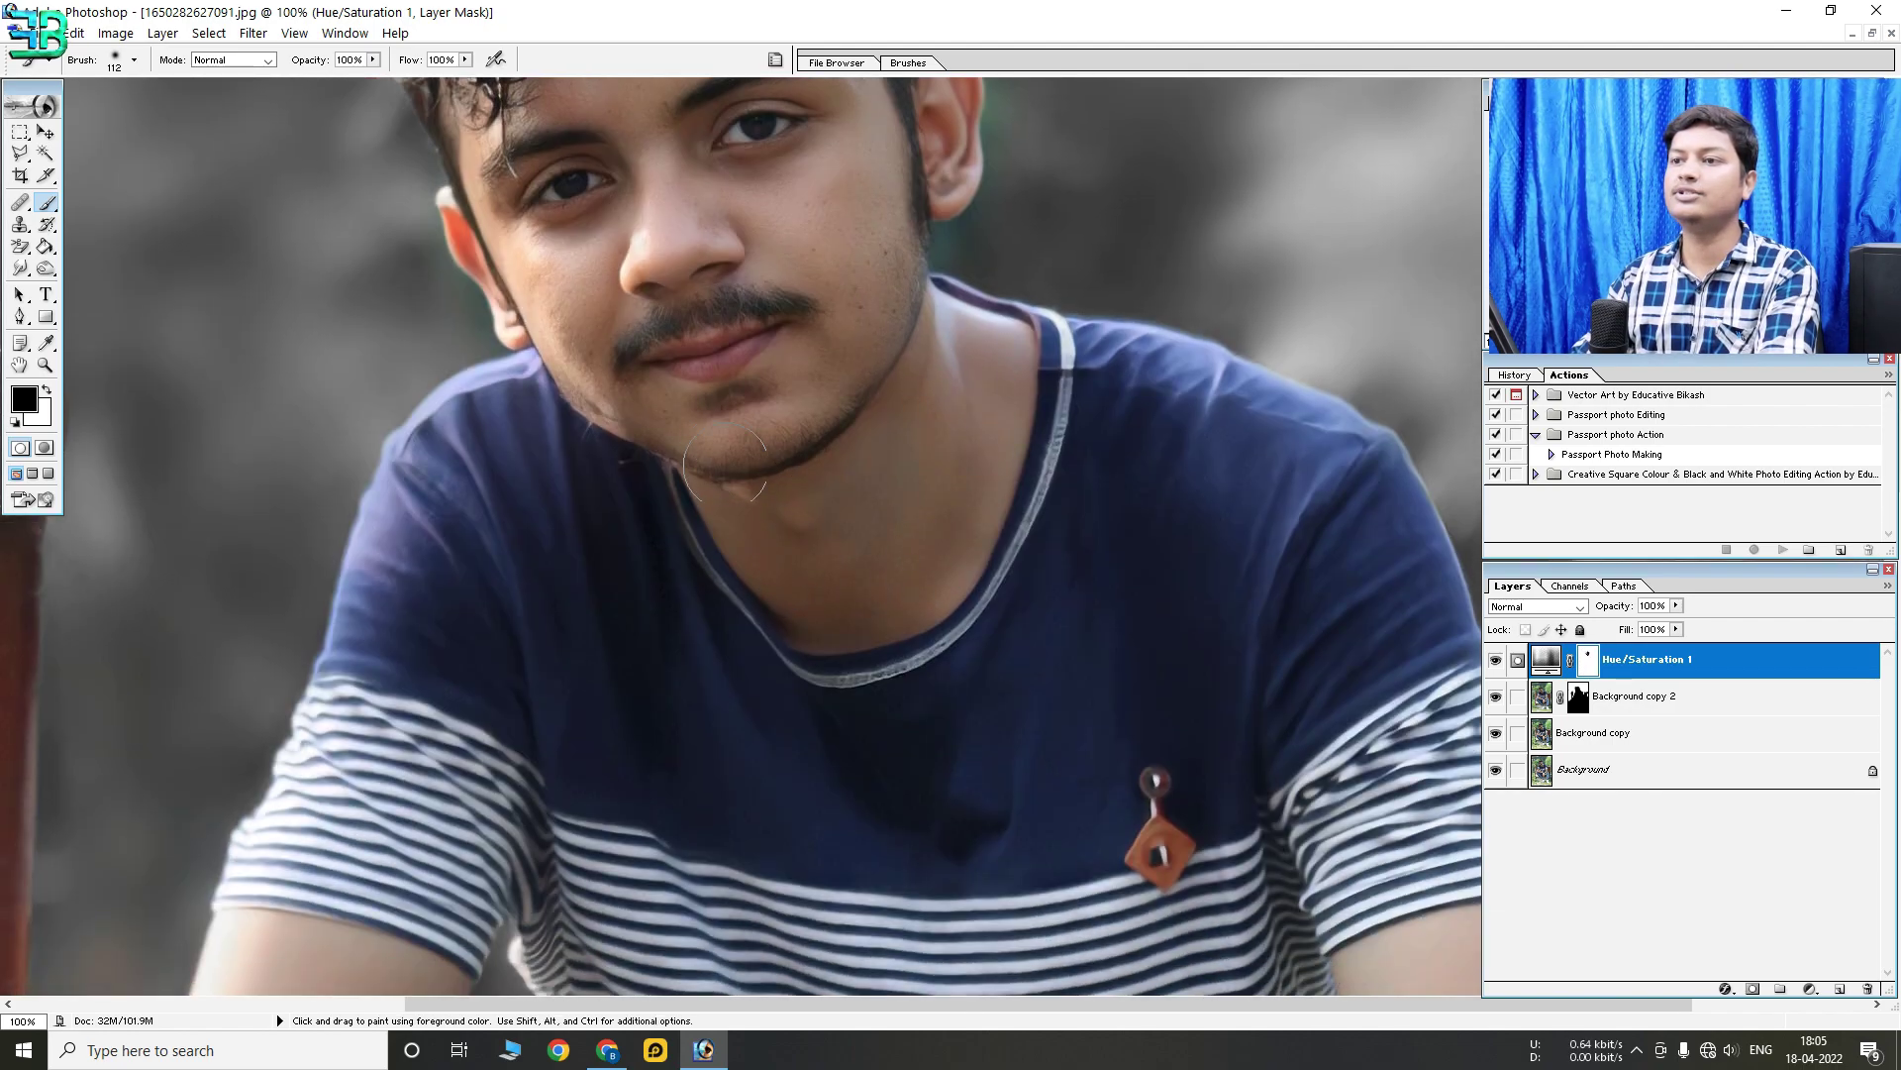
{"action": "scroll", "coordinate": [725, 464], "scroll_direction": "up", "scroll_amount": 3}
{"action": "key", "text": "x"}
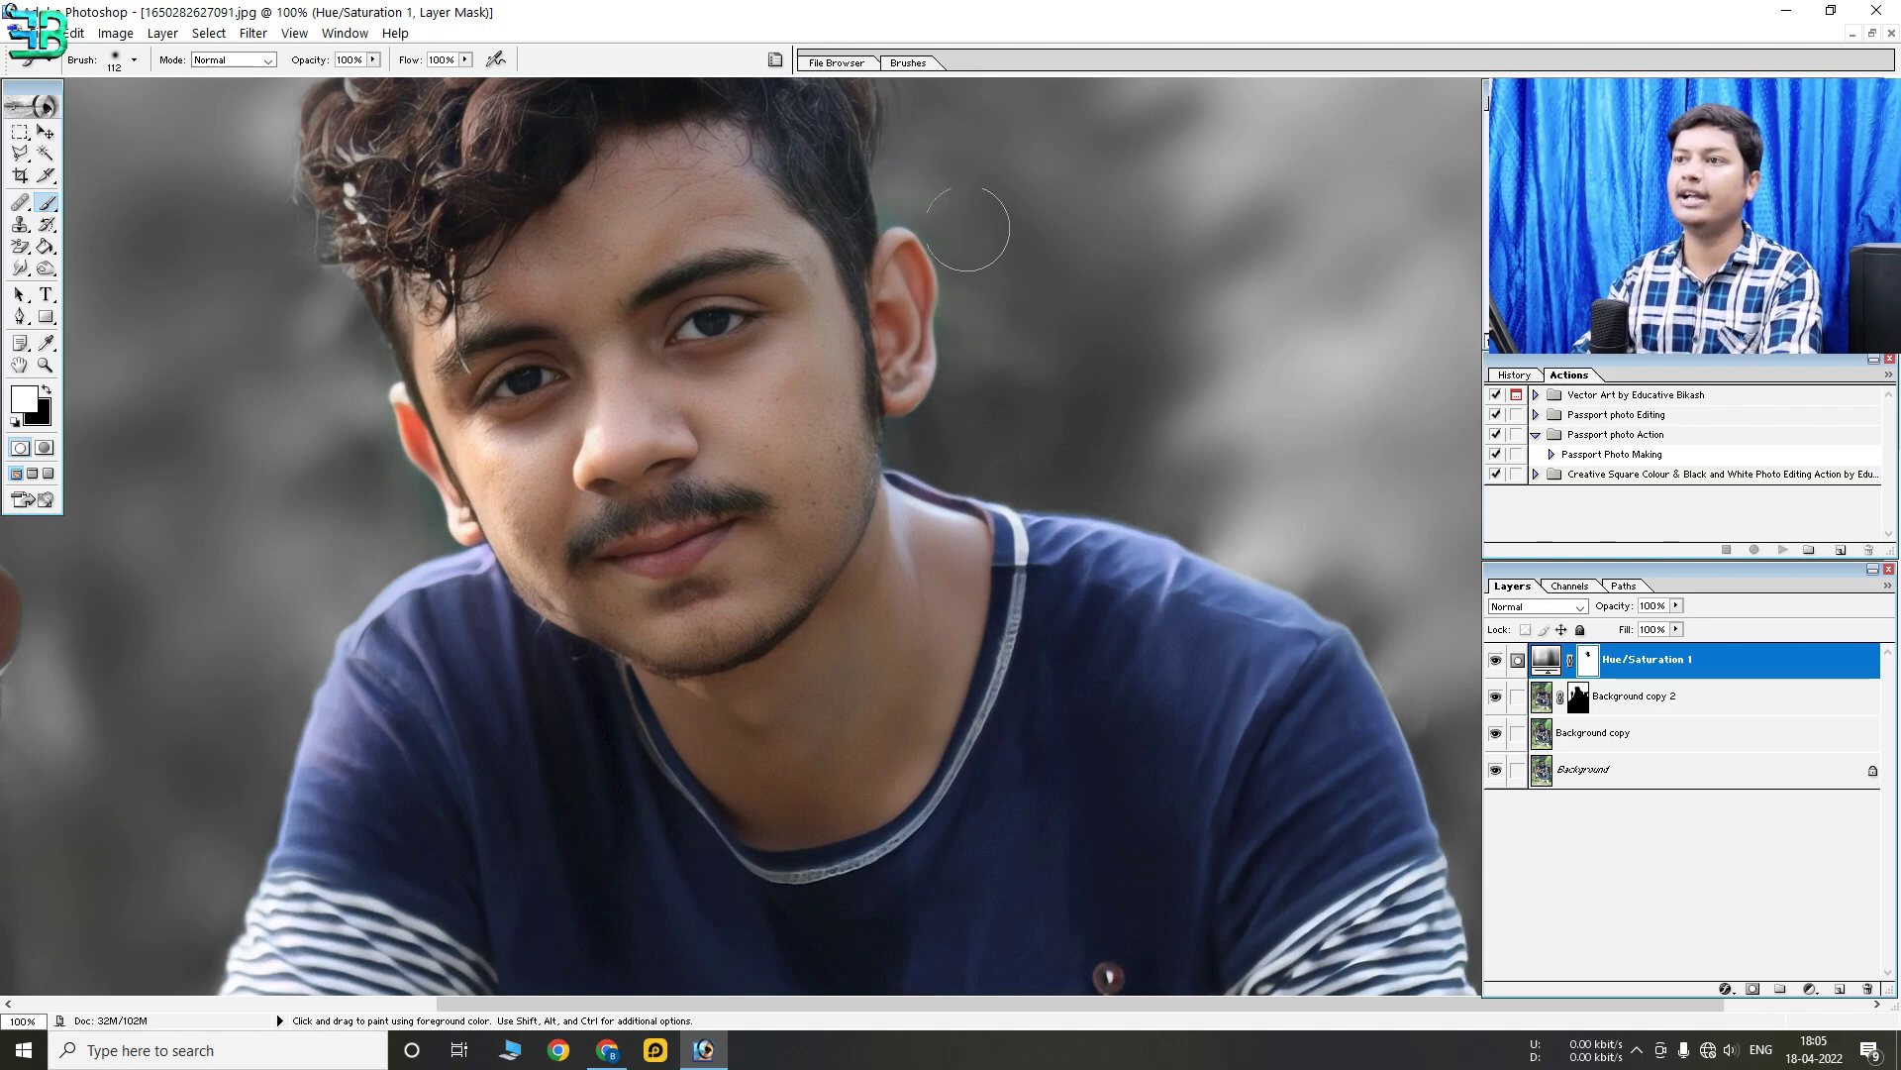
{"action": "left_click_drag", "start_coordinate": [931, 970], "coordinate": [706, 557]}
{"action": "left_click_drag", "start_coordinate": [706, 668], "coordinate": [709, 520]}
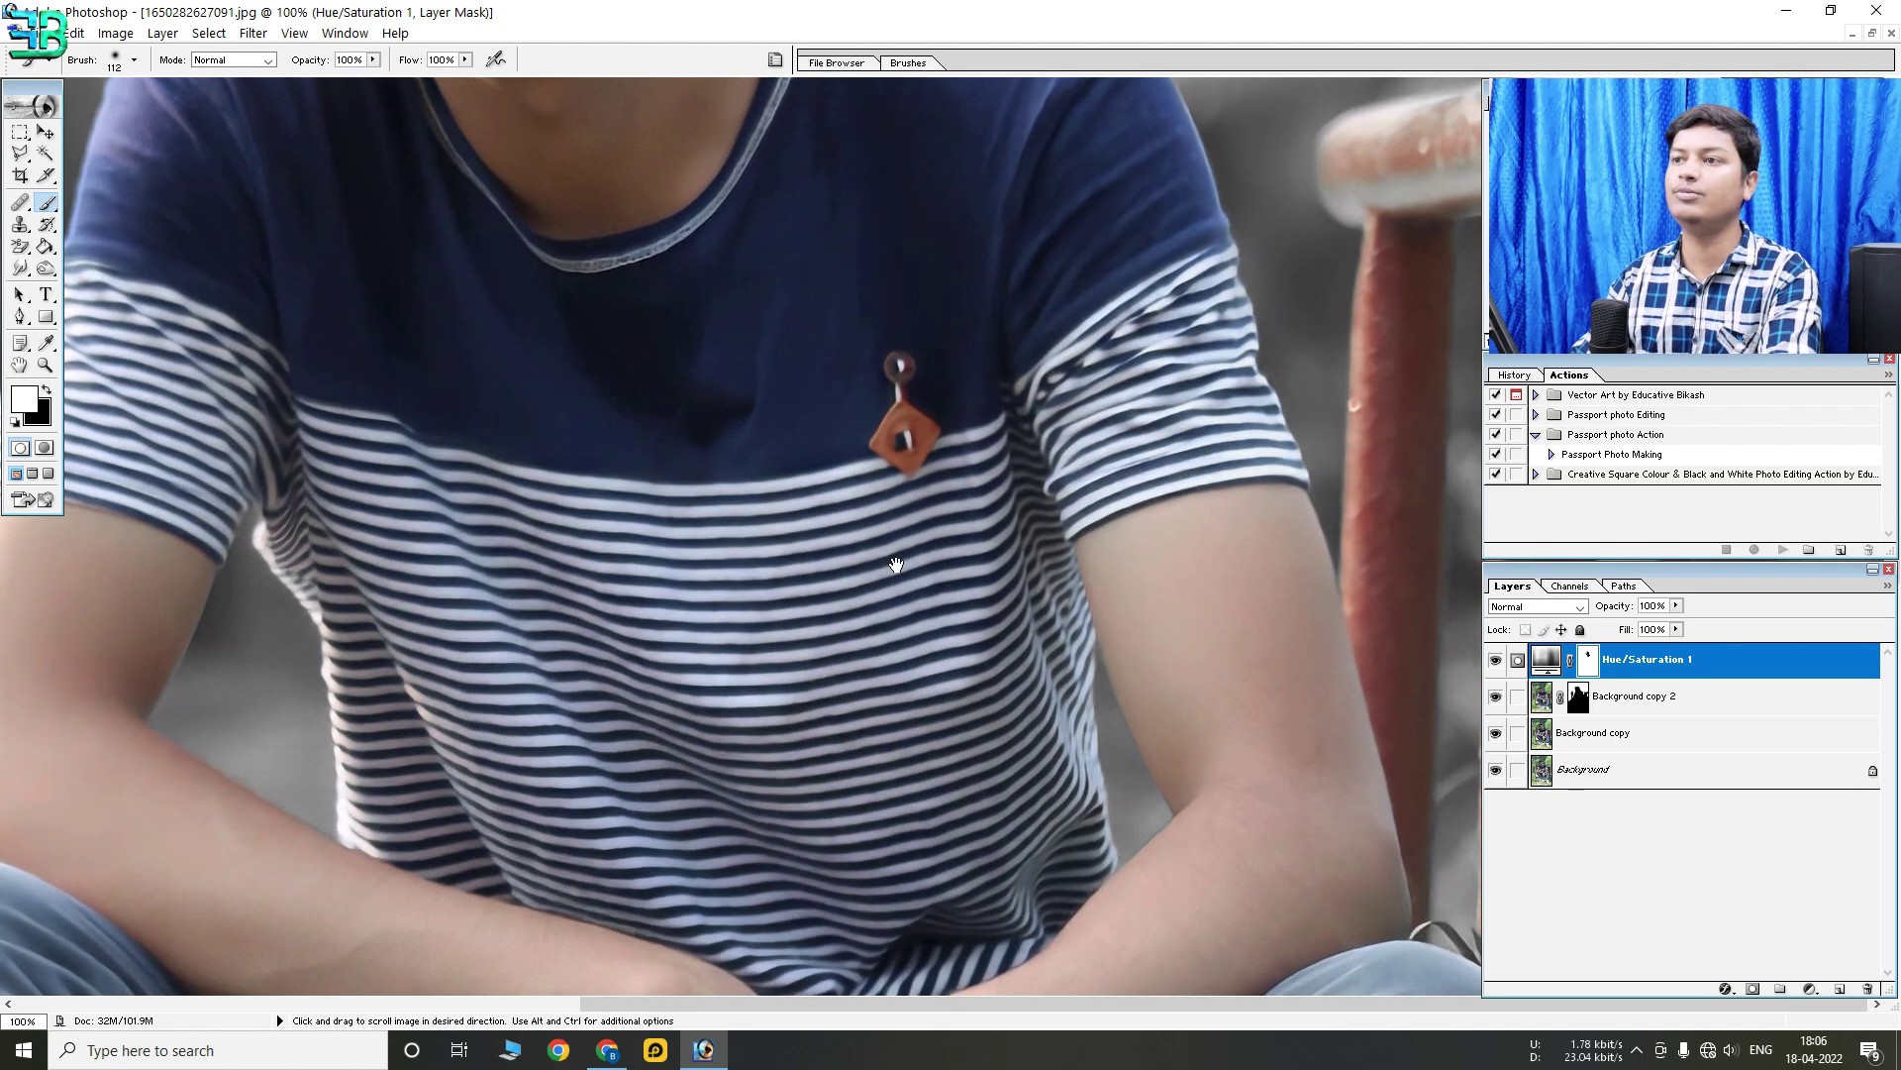
{"action": "key", "text": "x"}
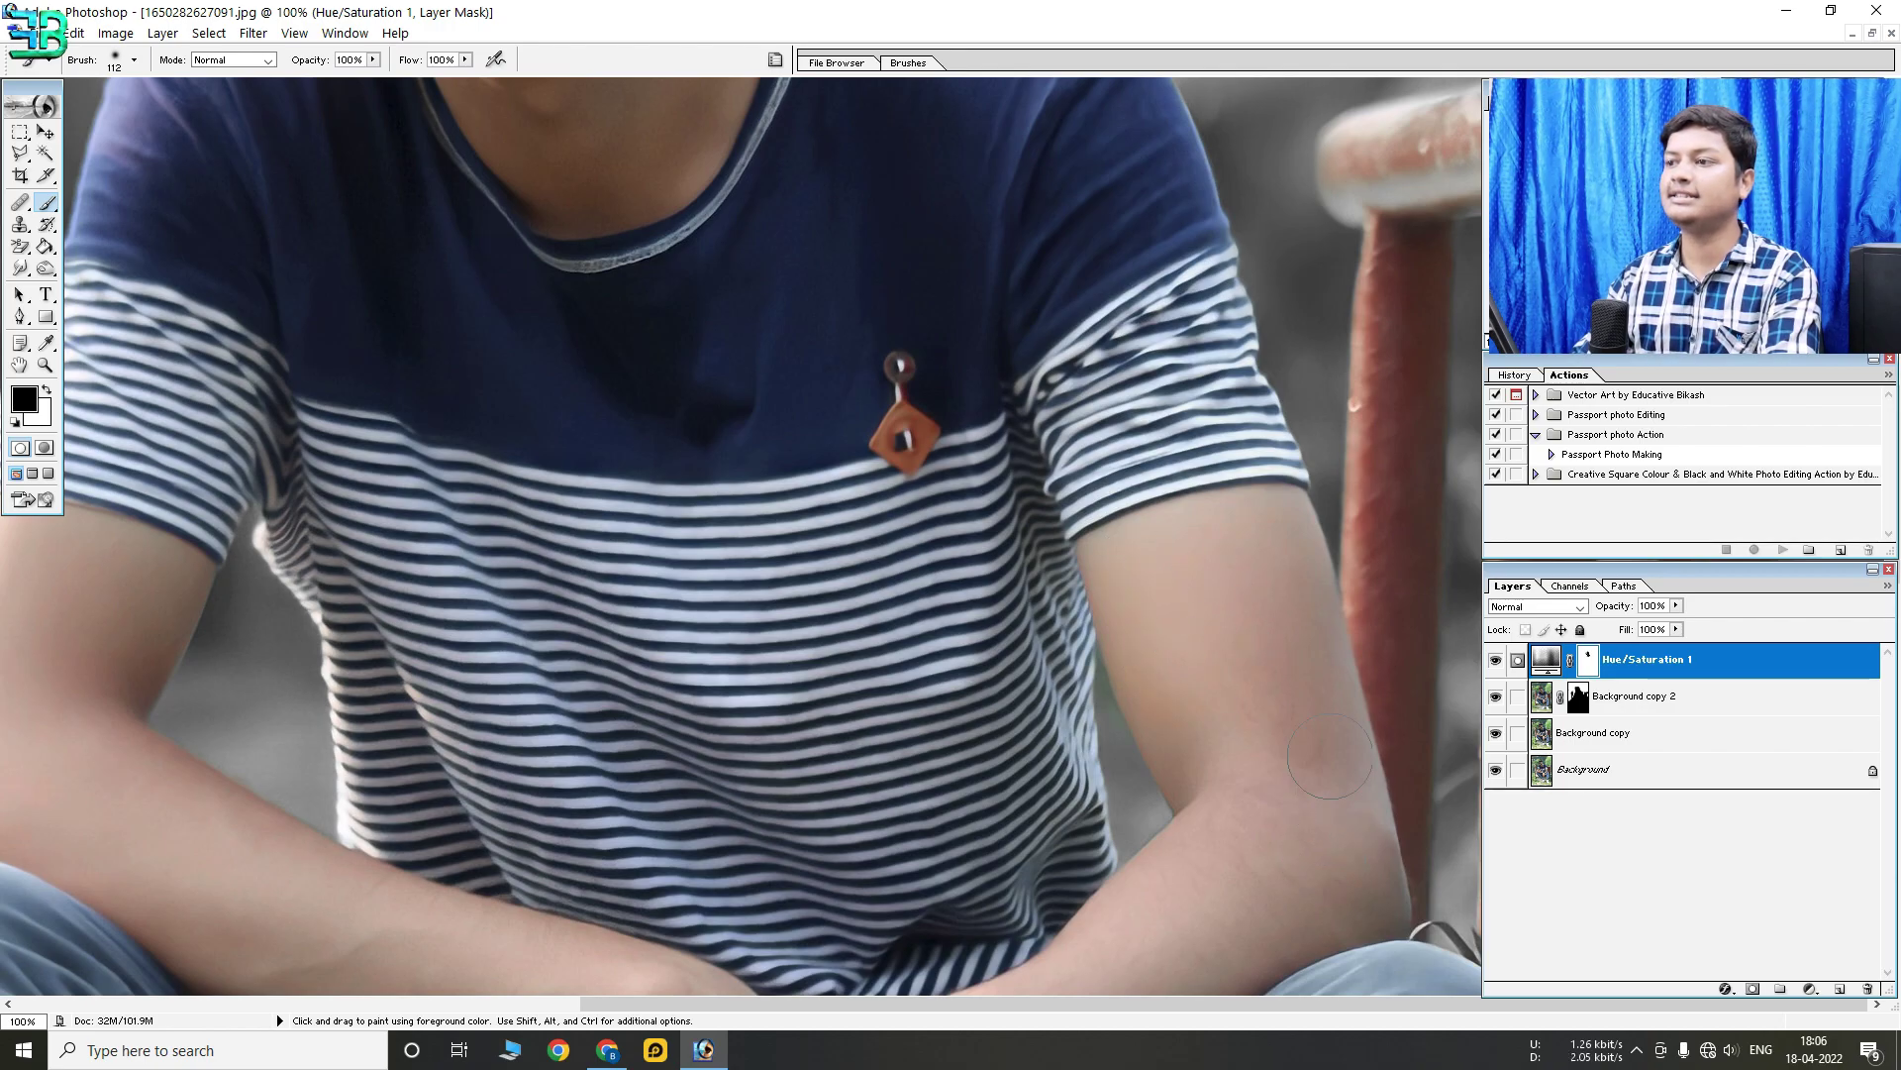
Refine the mask around the arms, bracelet and right shoe
{"action": "left_click_drag", "start_coordinate": [1204, 890], "coordinate": [1299, 565]}
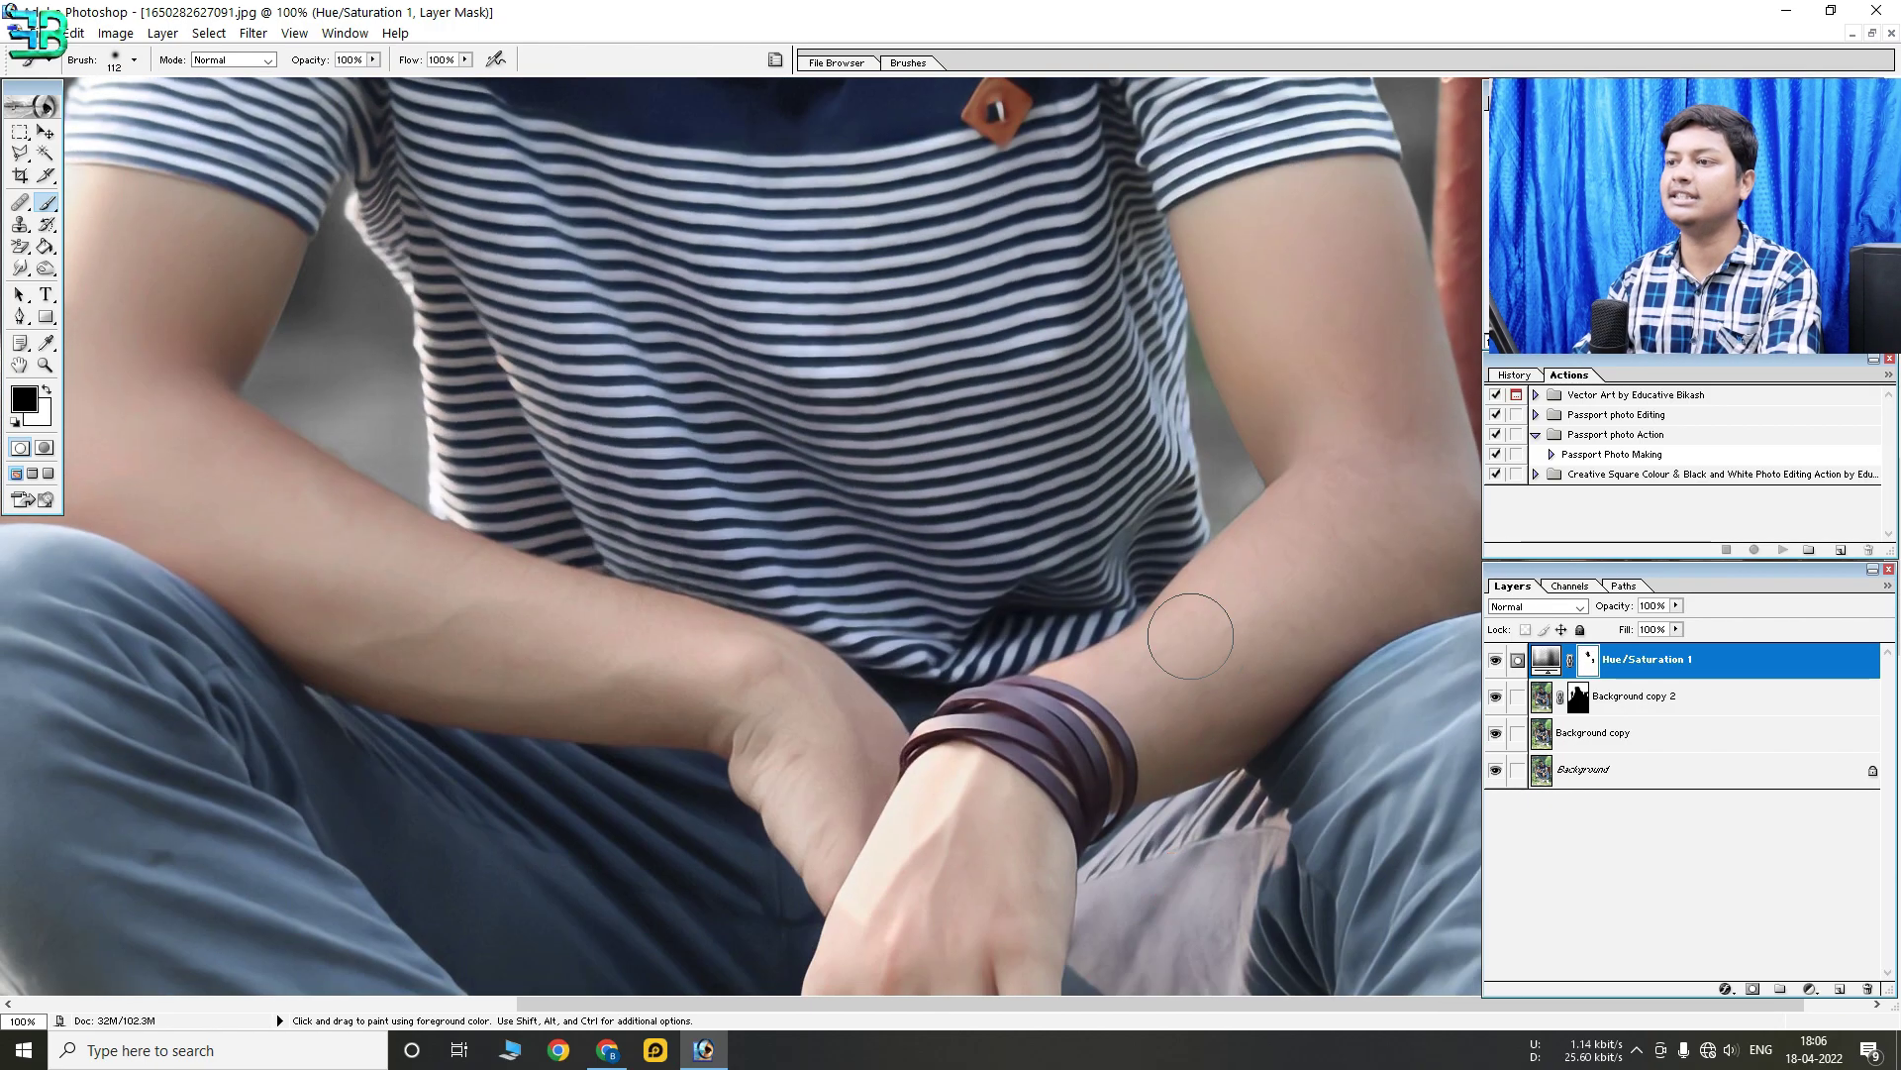
{"action": "scroll", "coordinate": [951, 870], "scroll_direction": "down", "scroll_amount": 5}
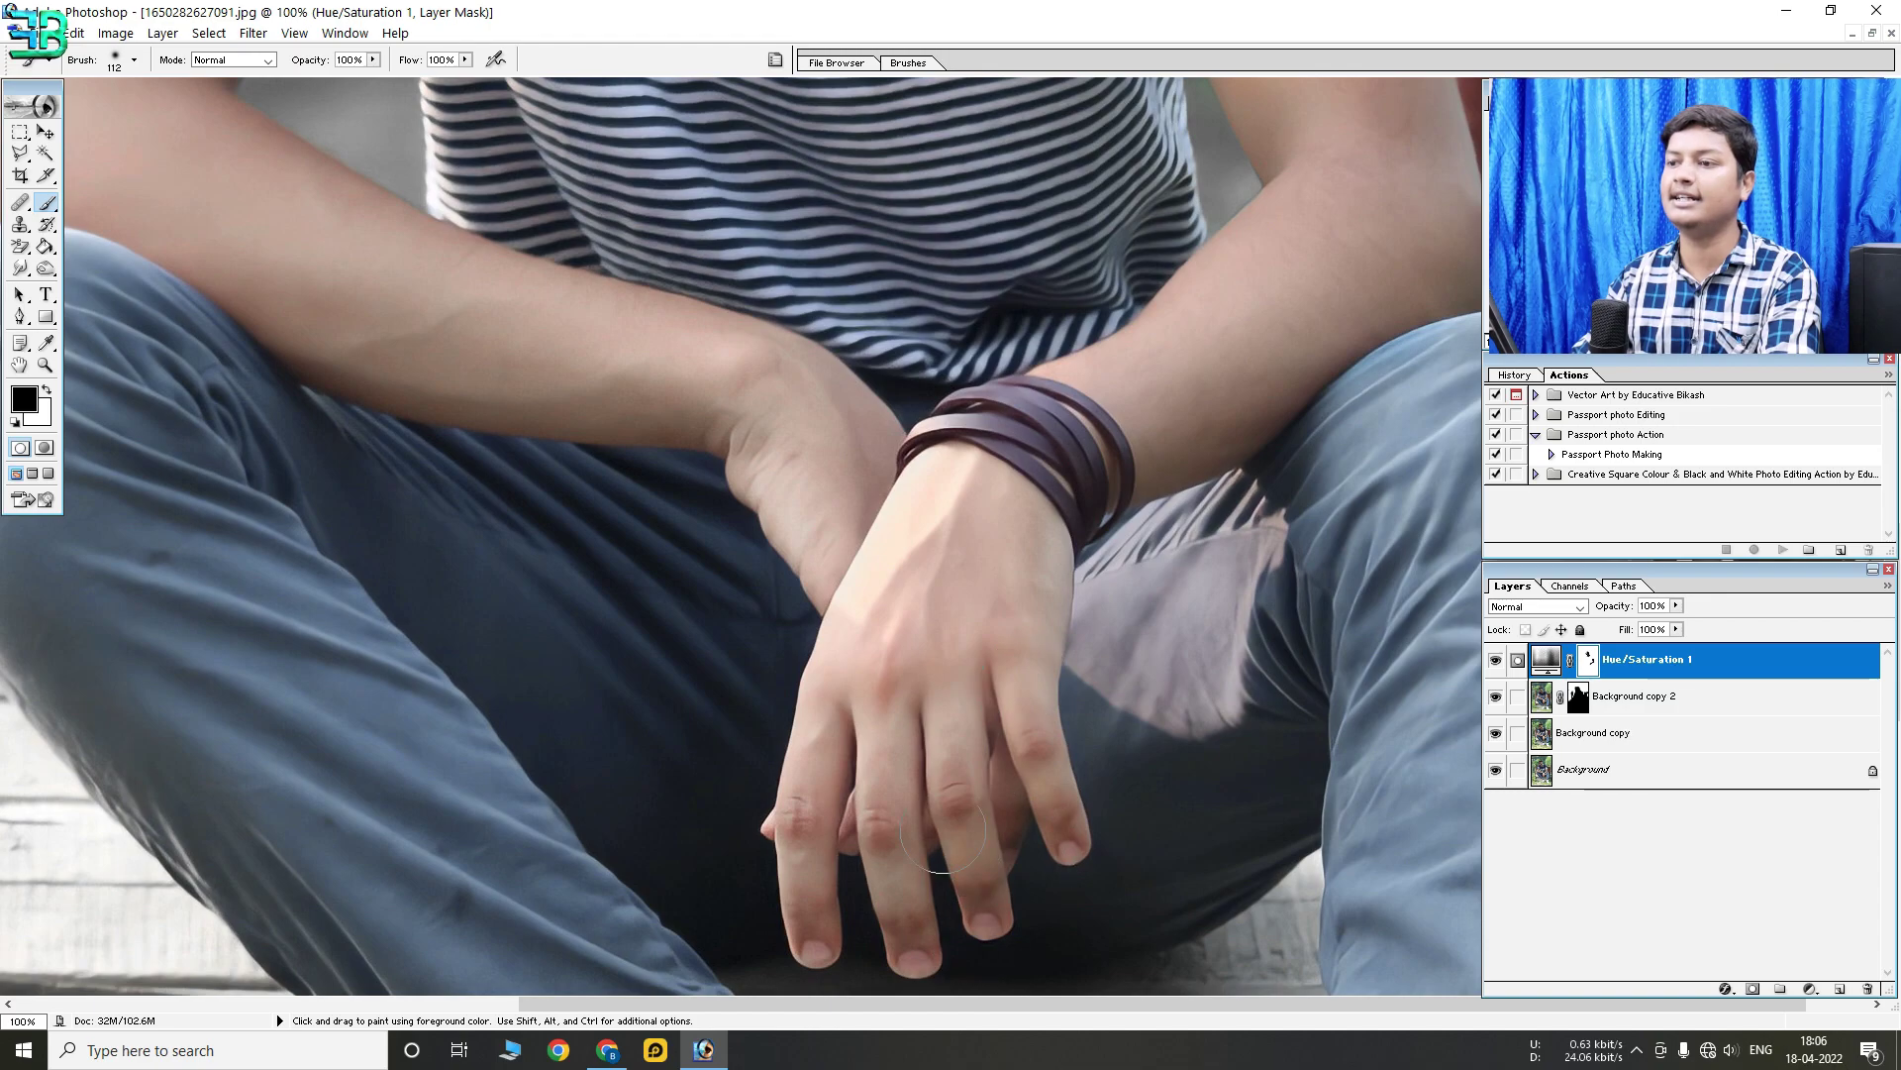
{"action": "left_click_drag", "start_coordinate": [896, 695], "coordinate": [971, 844]}
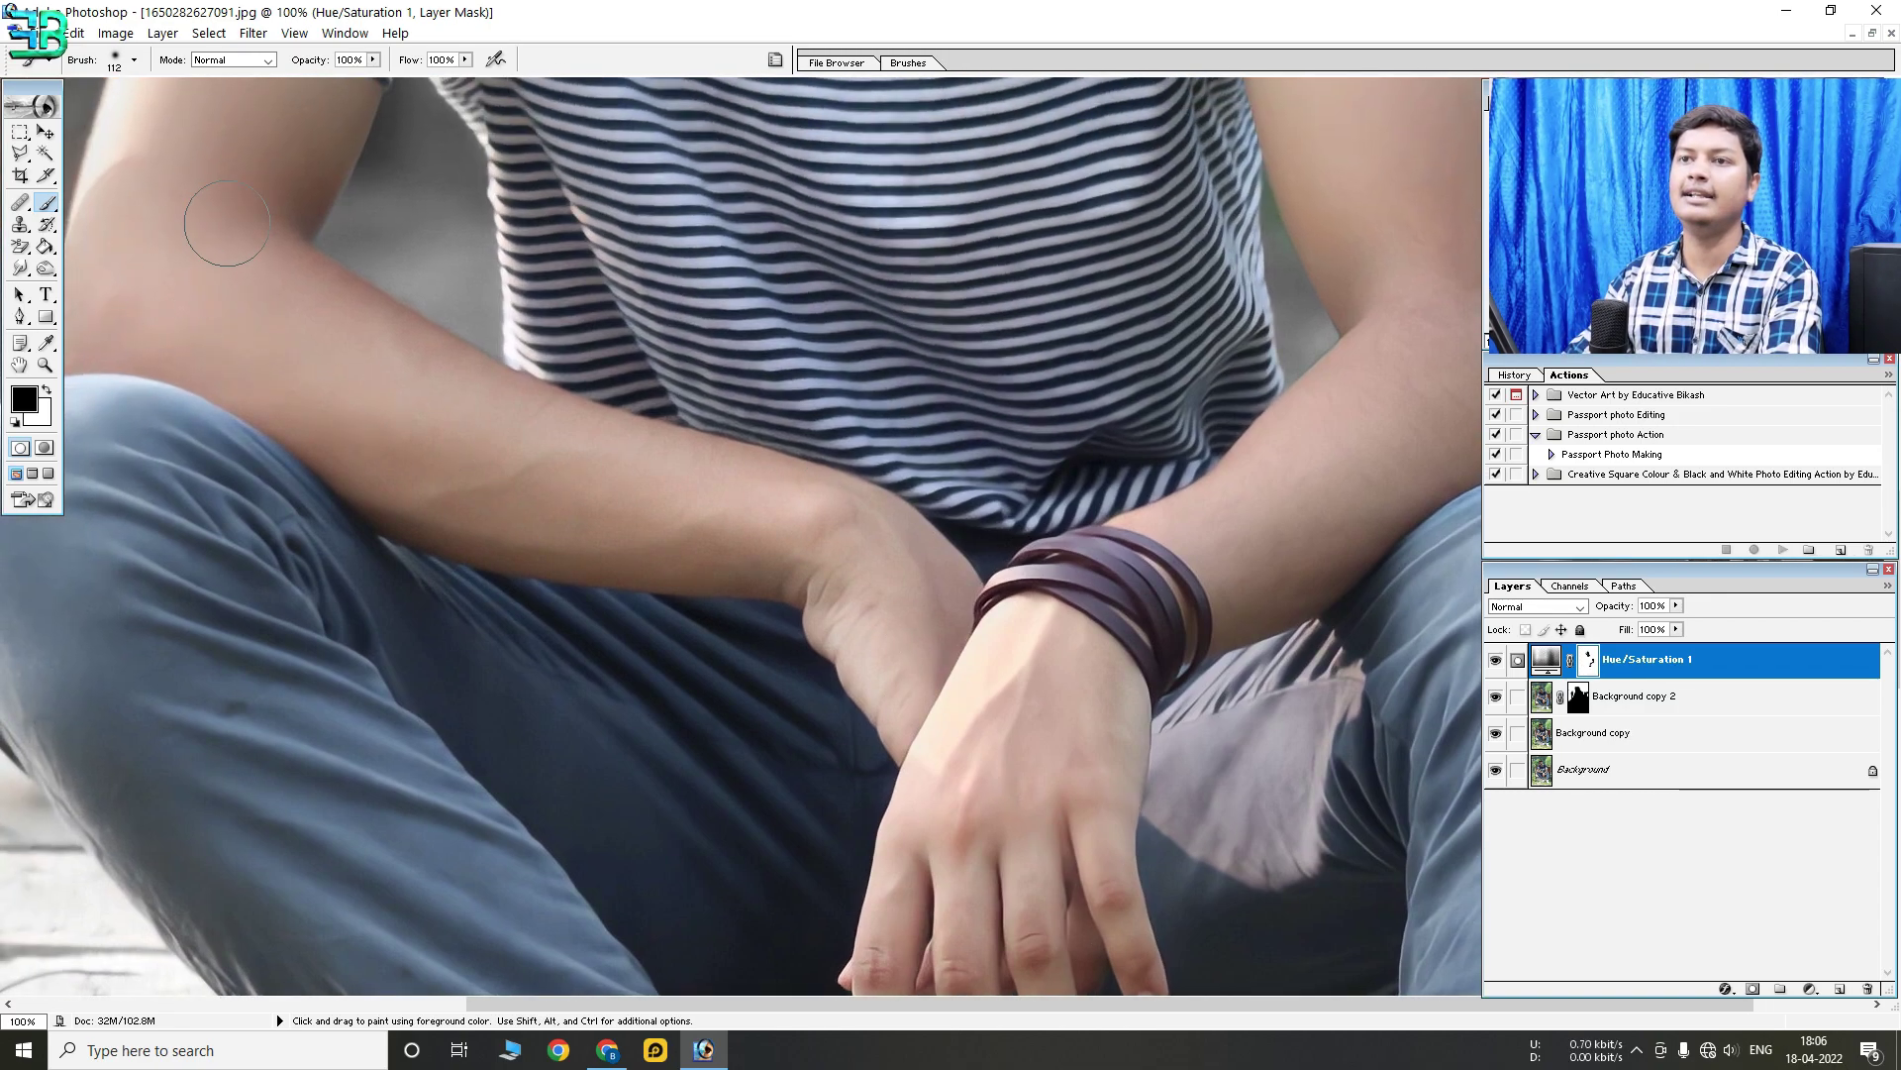
{"action": "scroll", "coordinate": [215, 483], "scroll_direction": "up", "scroll_amount": 5}
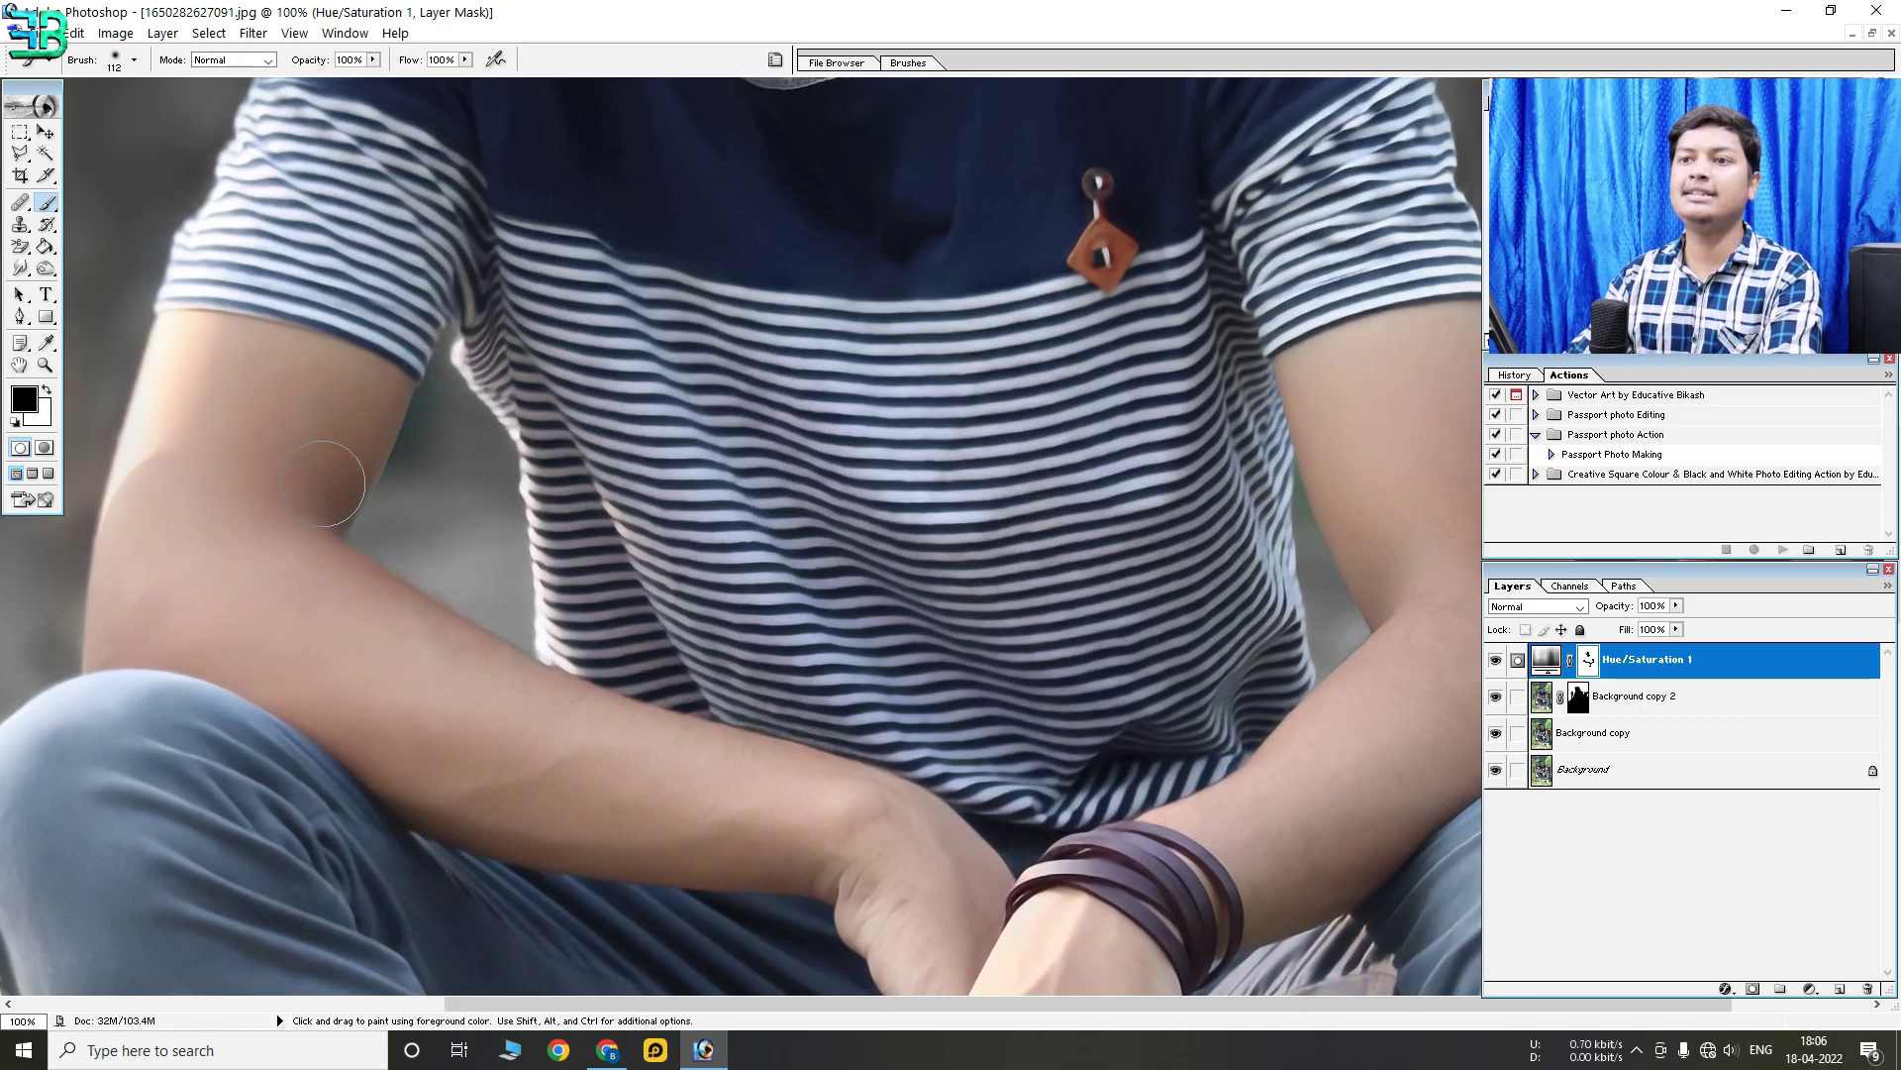
{"action": "key", "text": "ctrl+0"}
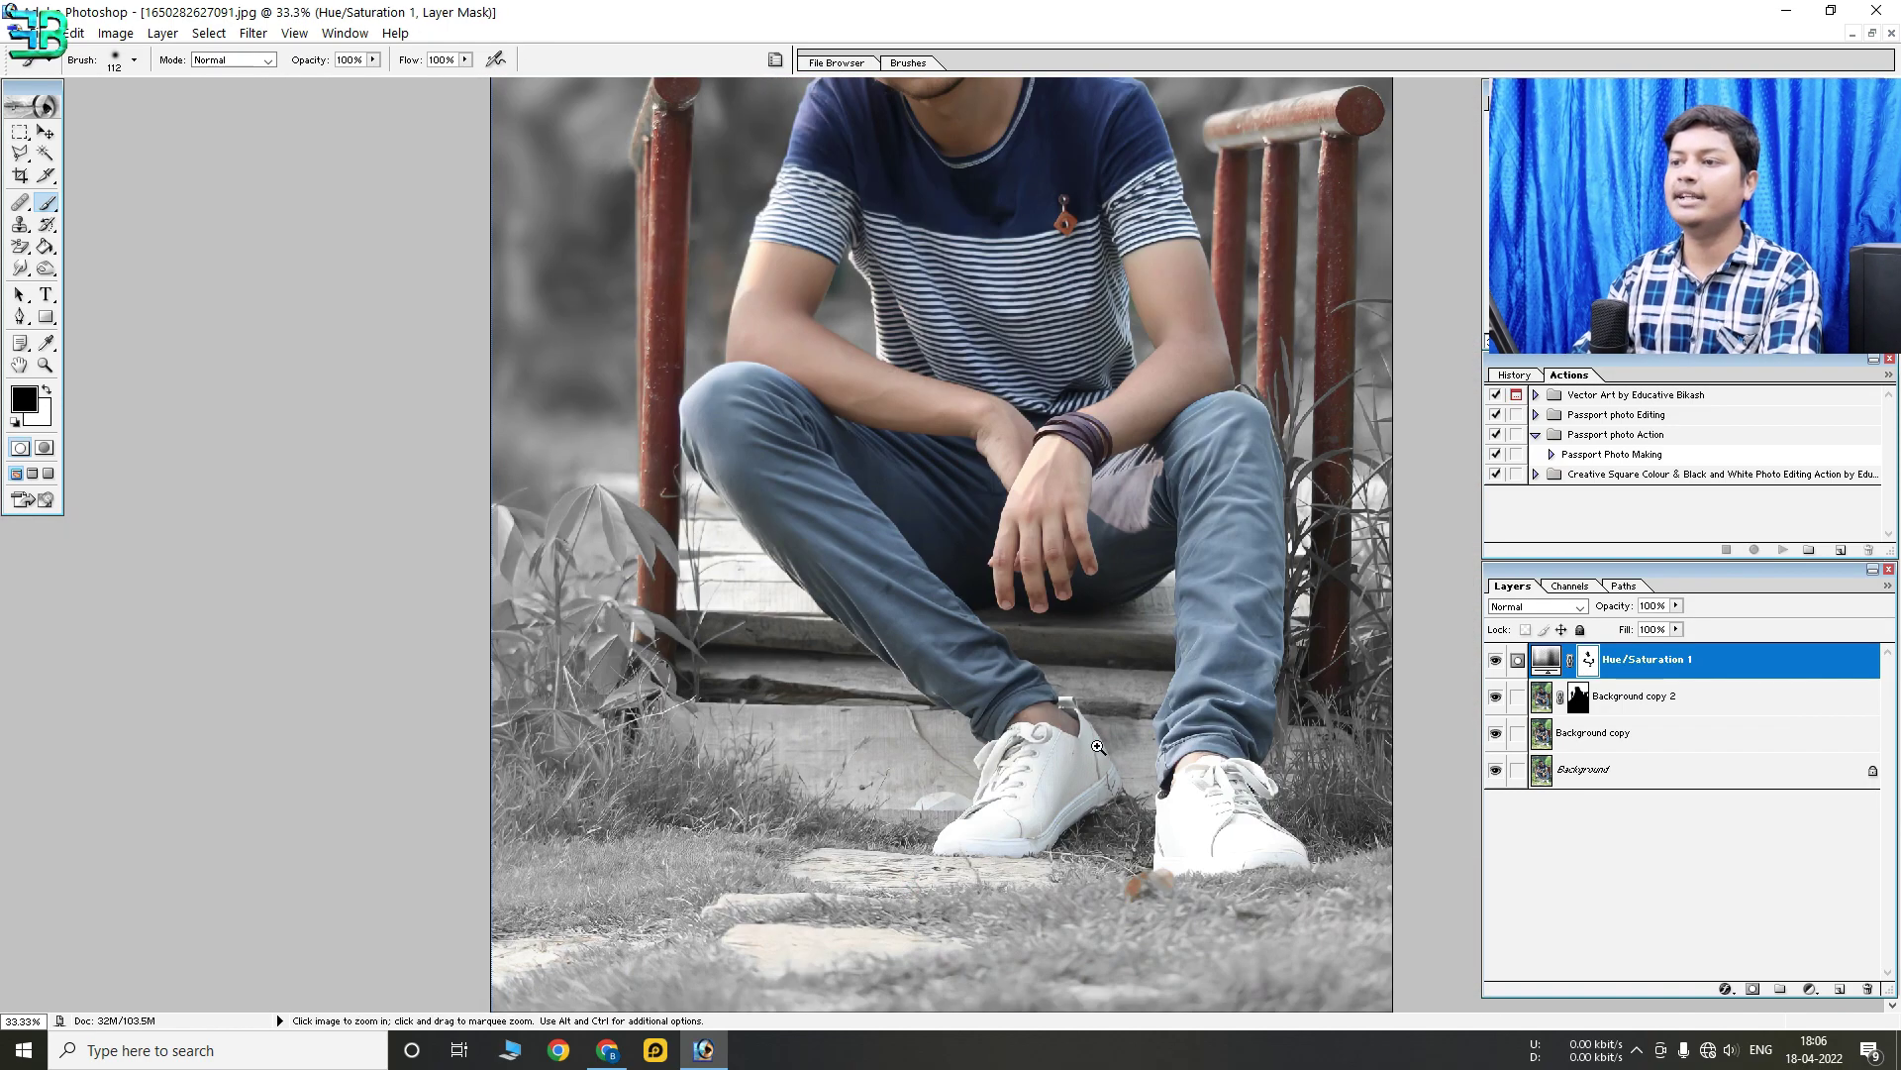
{"action": "left_click", "coordinate": [1099, 744]}
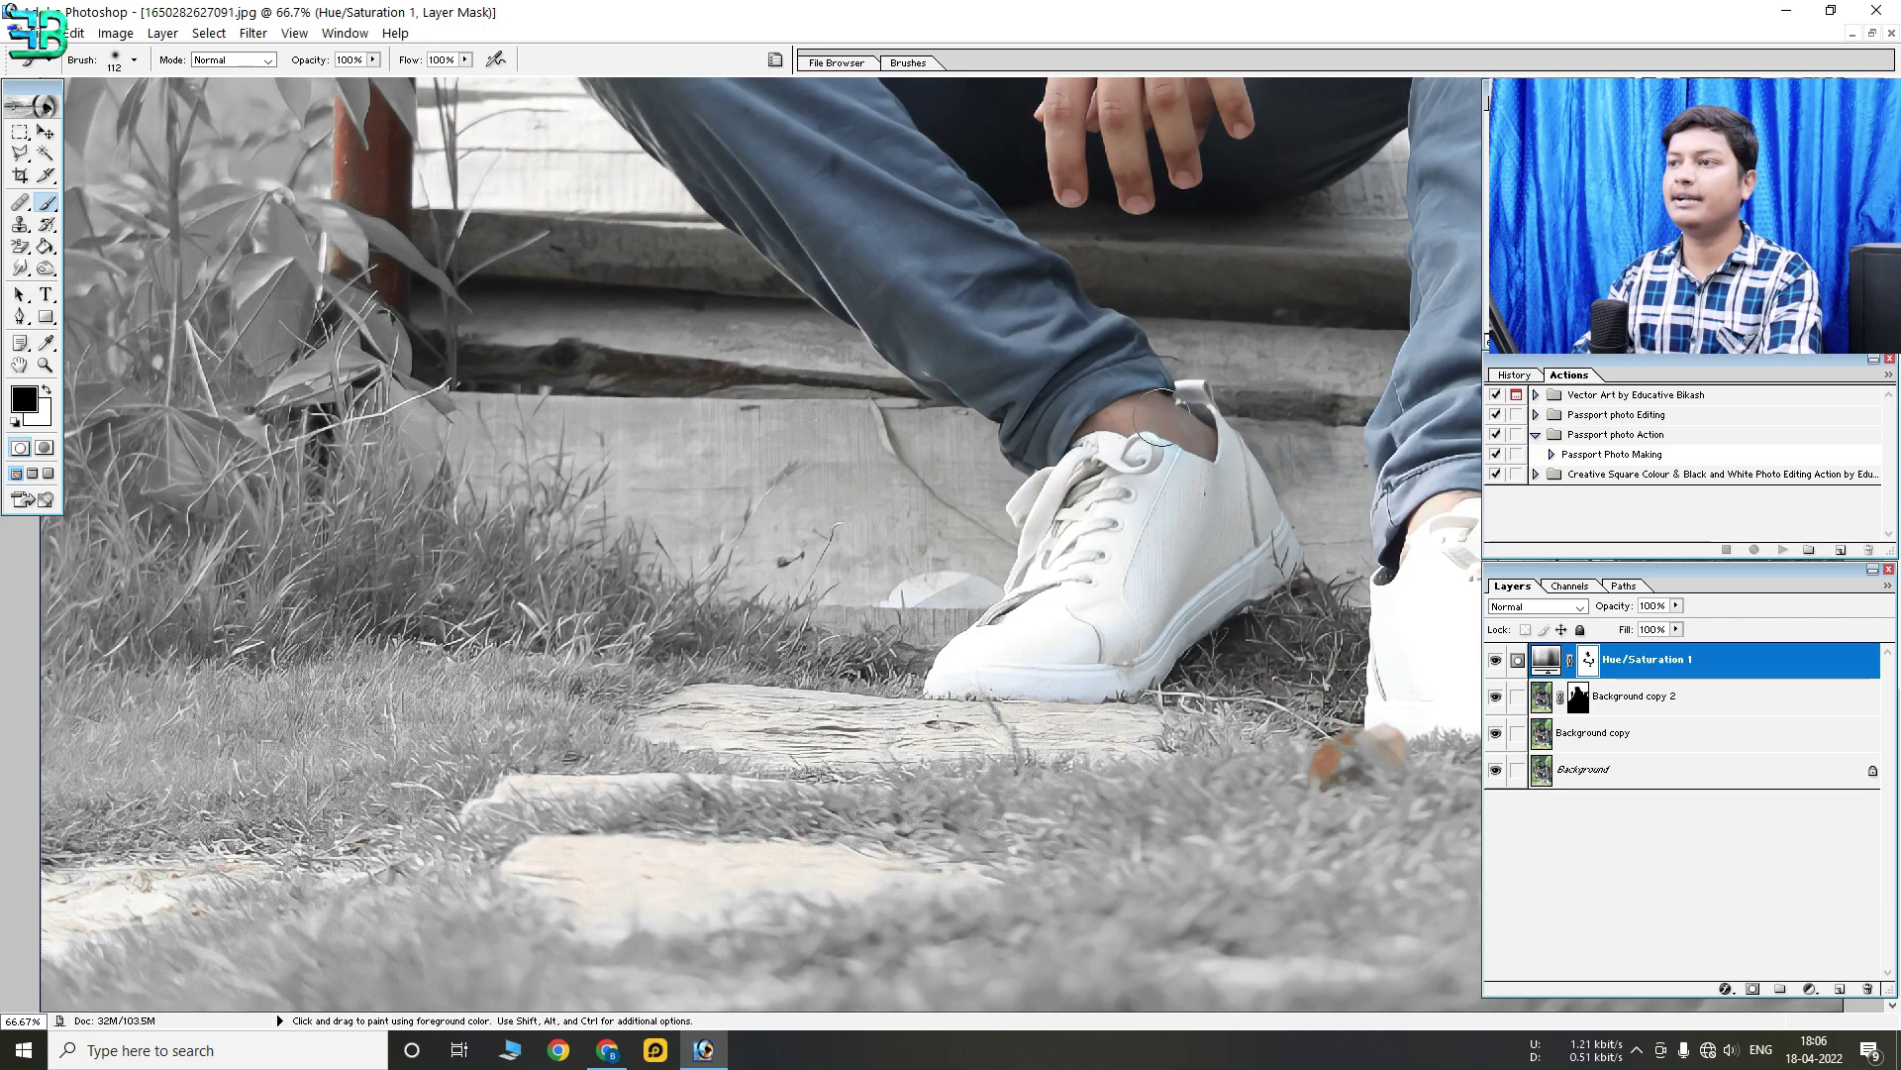
{"action": "key", "text": "ctrl+minus"}
{"action": "key", "text": "ctrl+minus"}
{"action": "key", "text": "ctrl+minus"}
{"action": "key", "text": "ctrl+minus"}
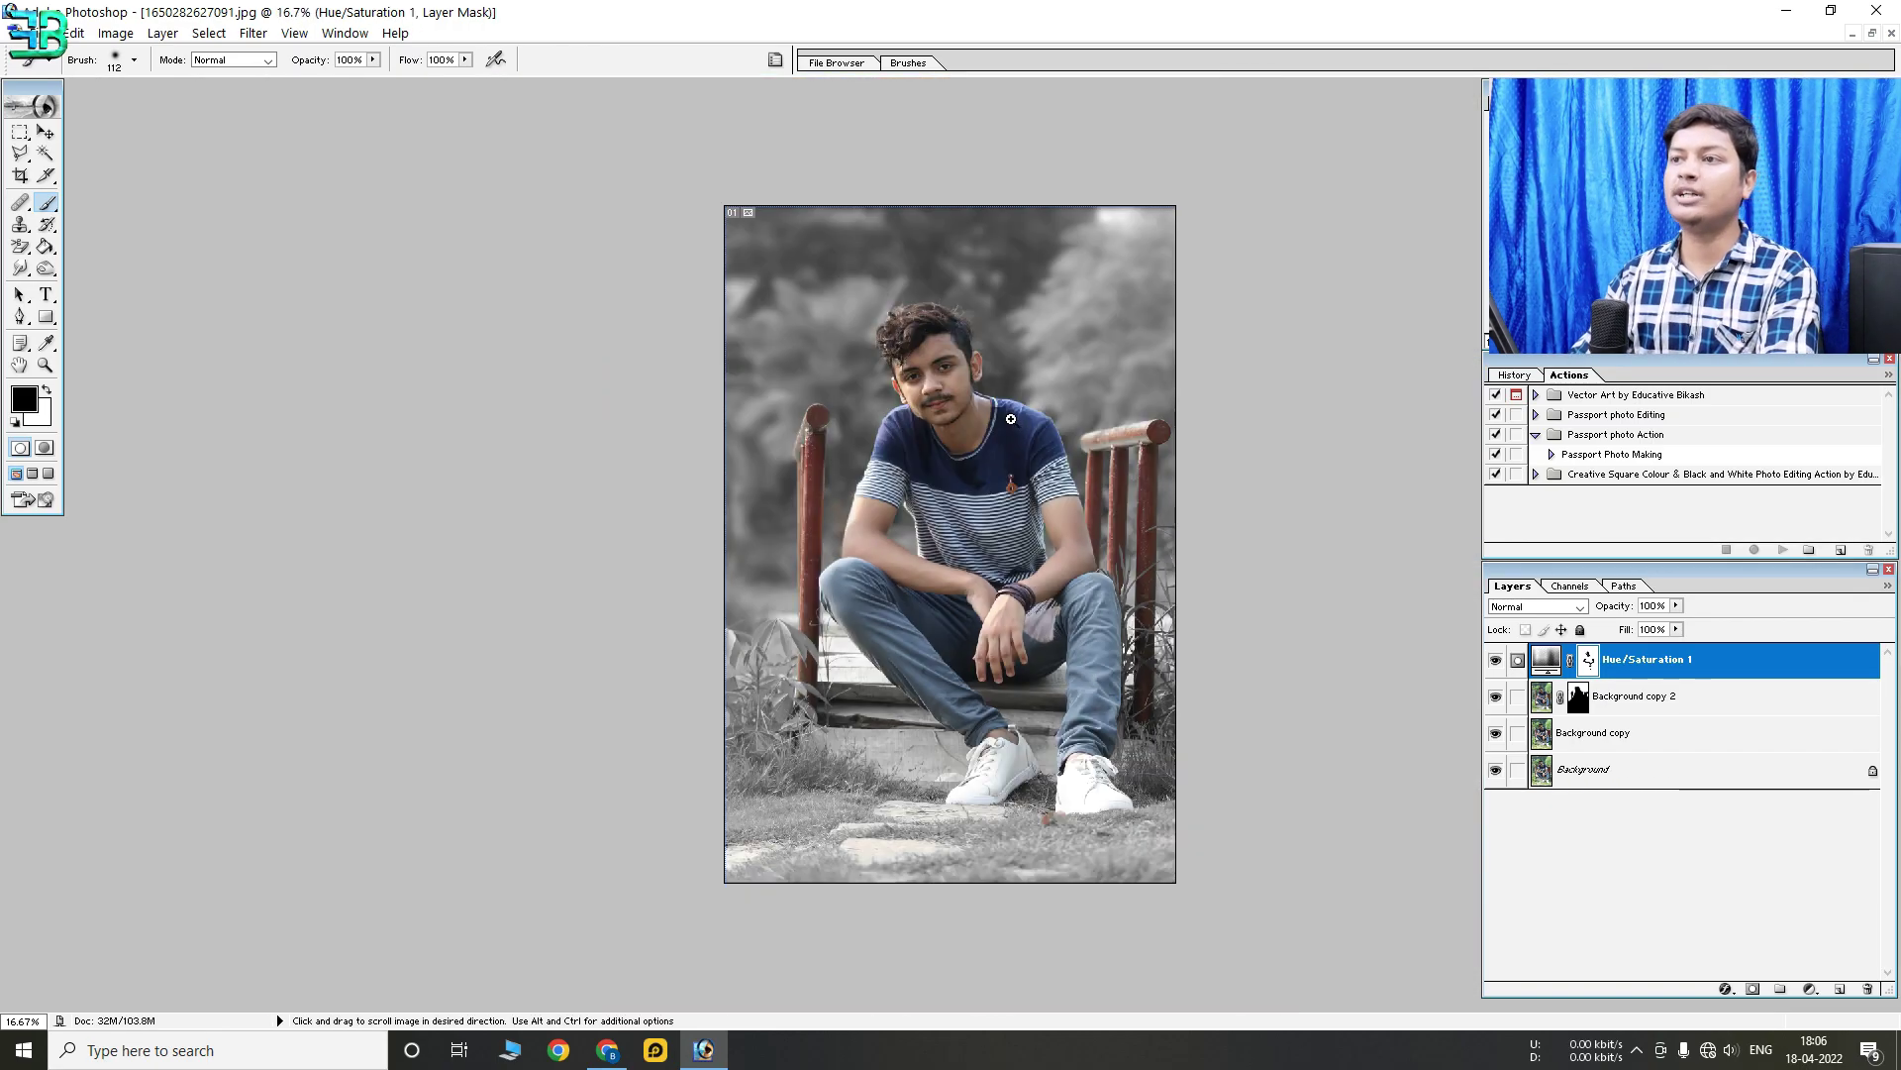
{"action": "left_click", "coordinate": [1010, 419]}
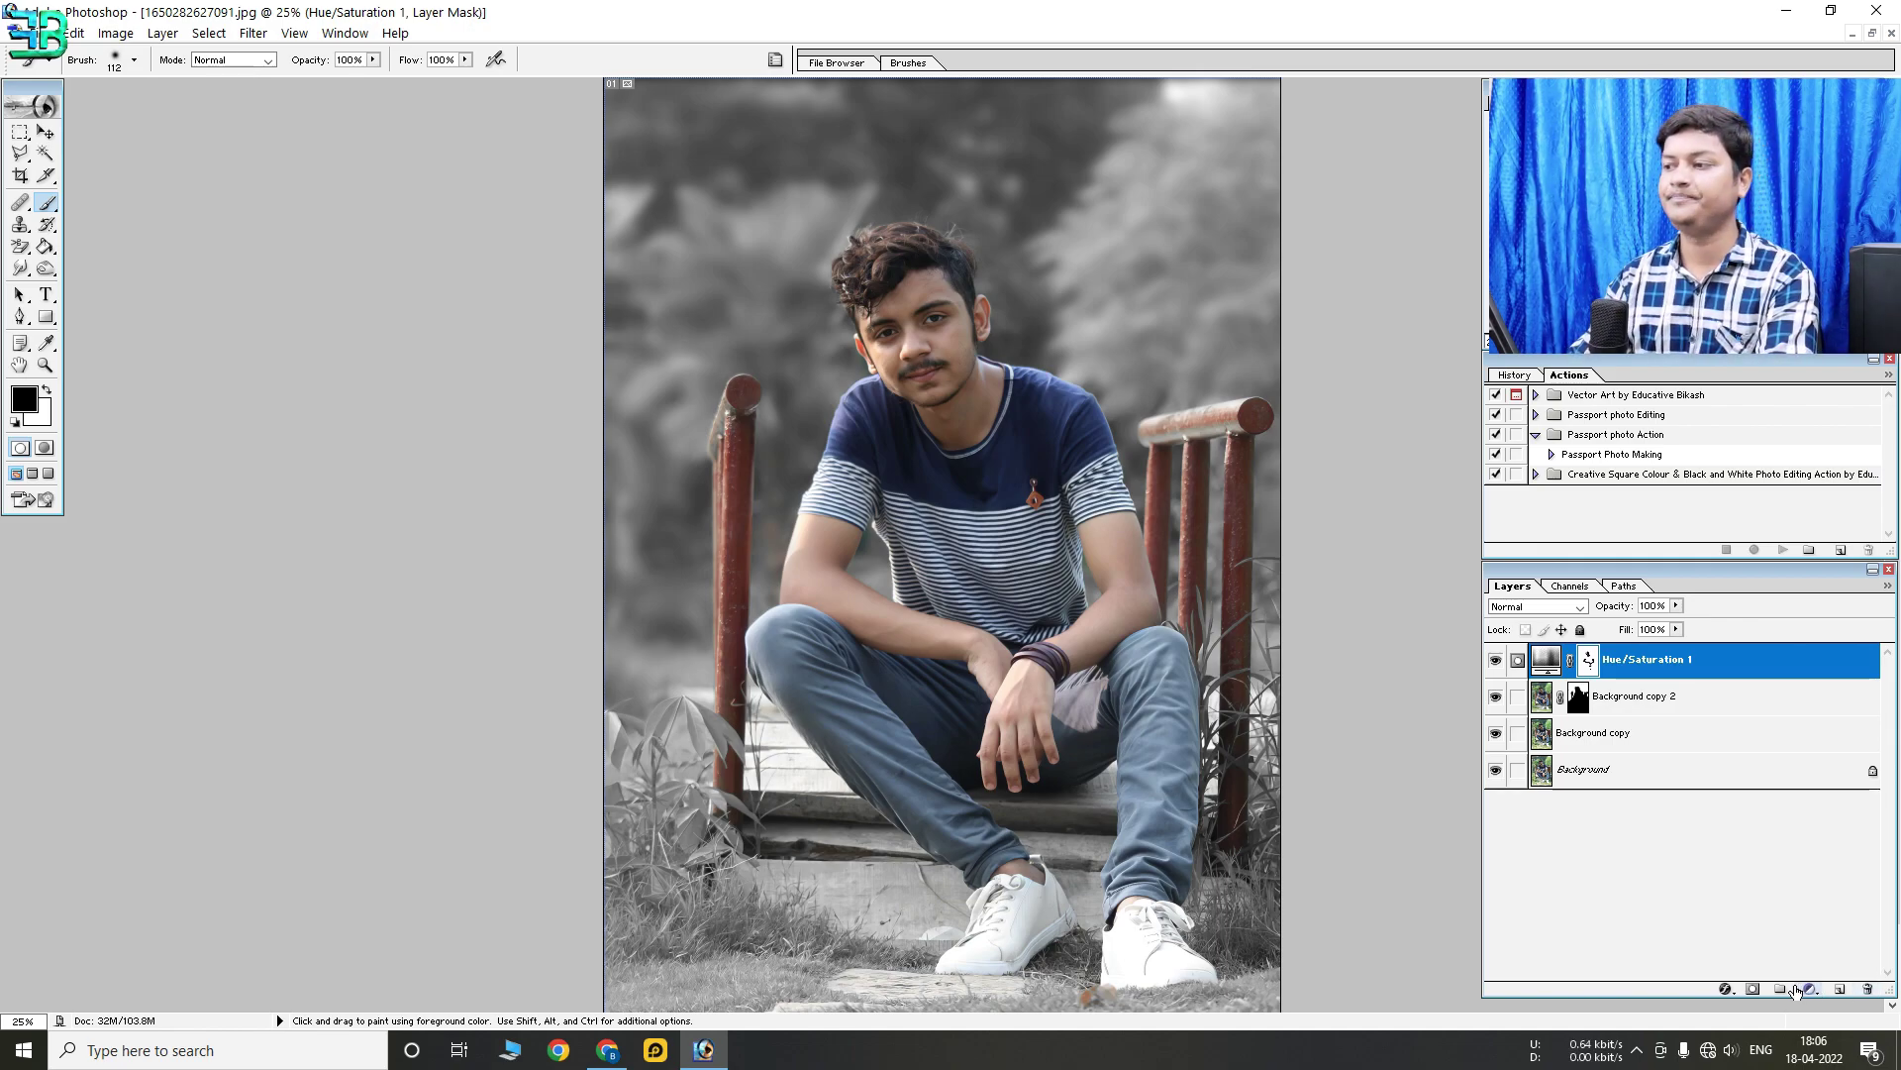
{"action": "left_click", "coordinate": [1795, 990]}
Add a Selective Color layer with Blacks at Black +21 plus added cyan, magenta and yellow
{"action": "left_click", "coordinate": [1753, 851]}
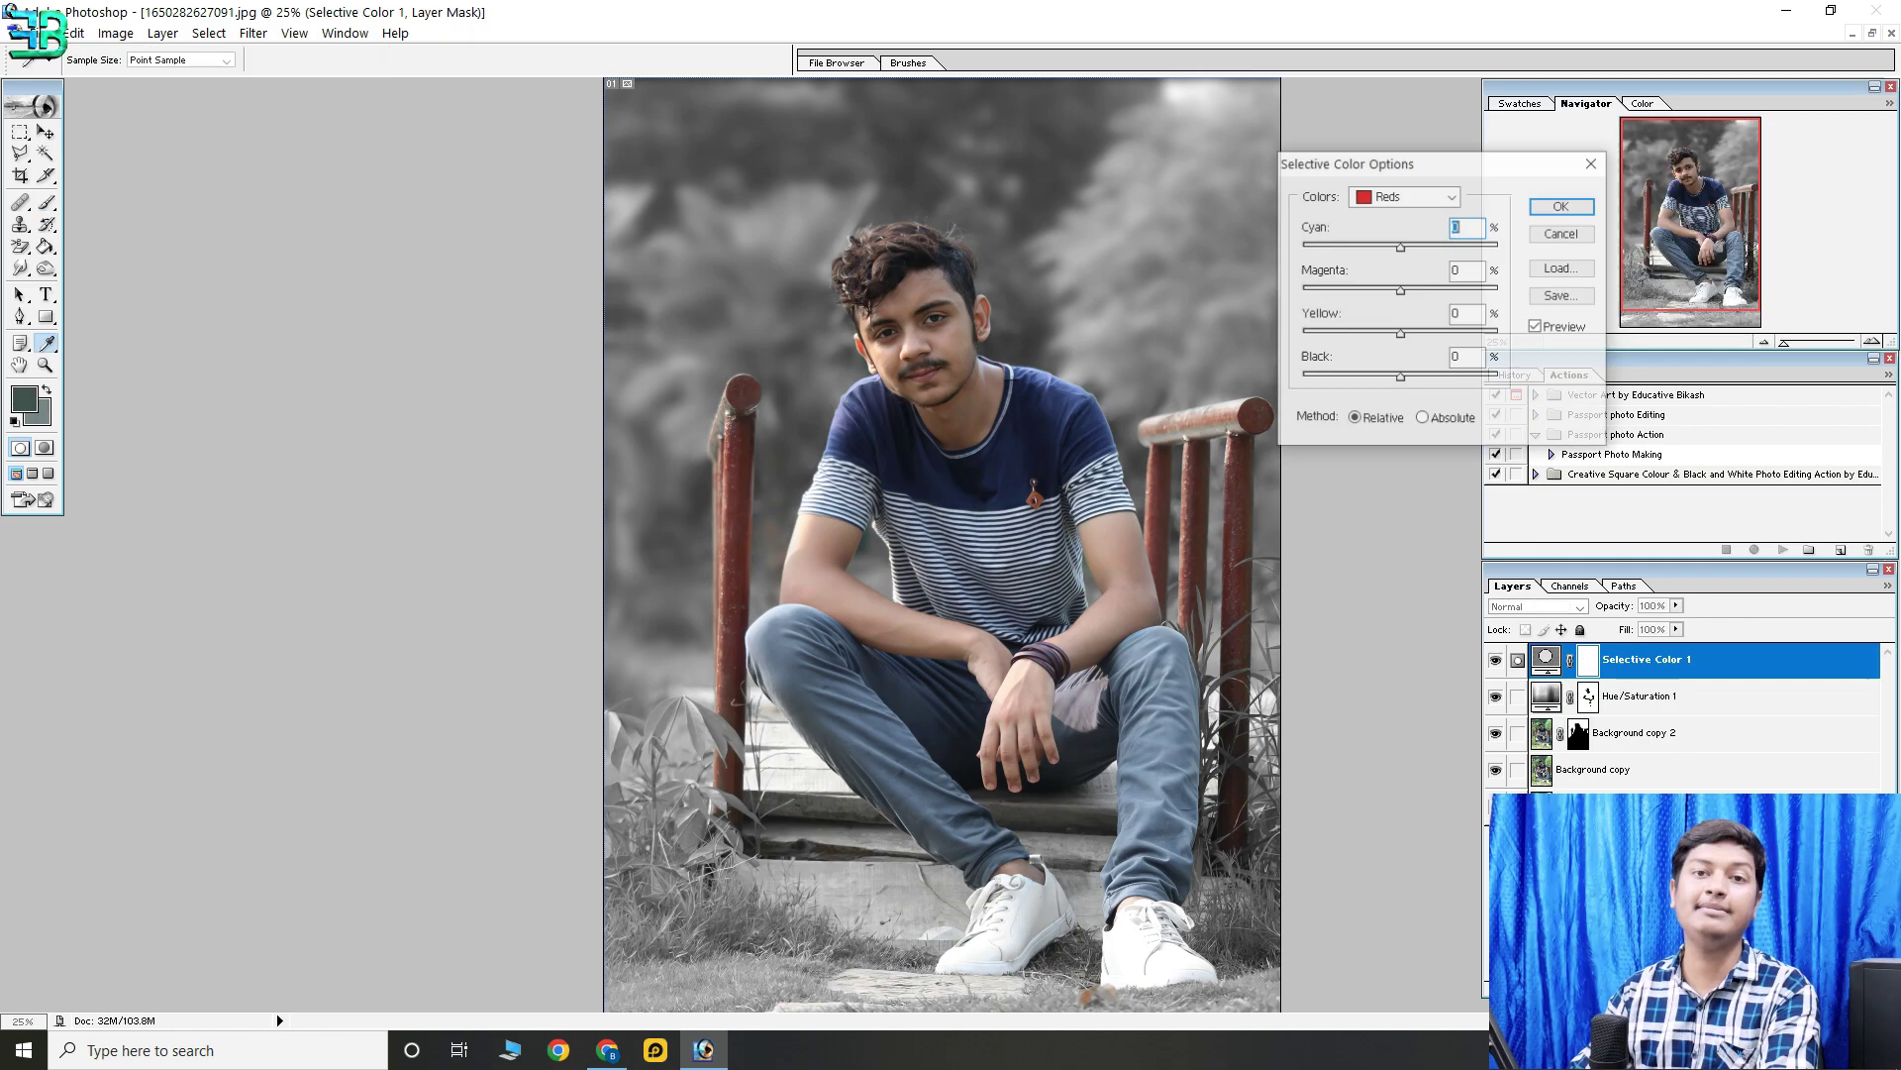
{"action": "left_click", "coordinate": [1406, 196]}
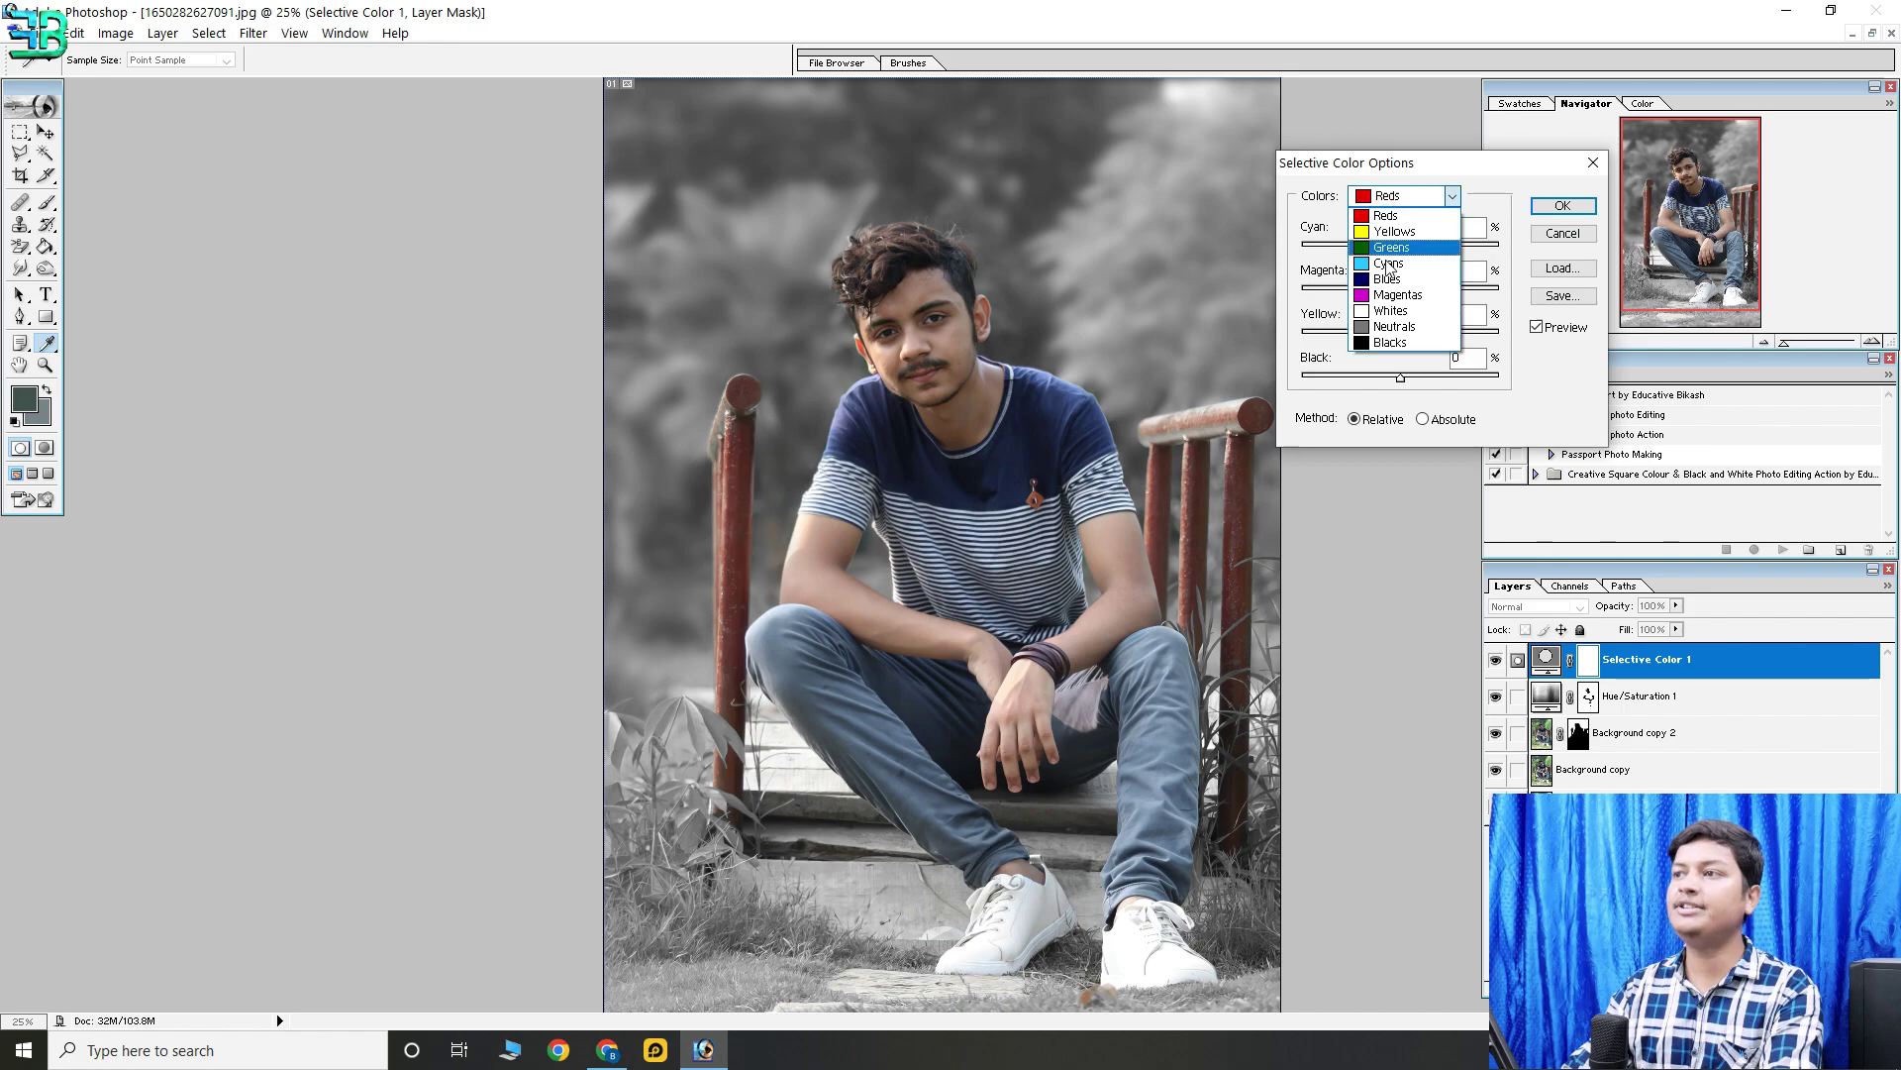
{"action": "left_click", "coordinate": [1390, 342]}
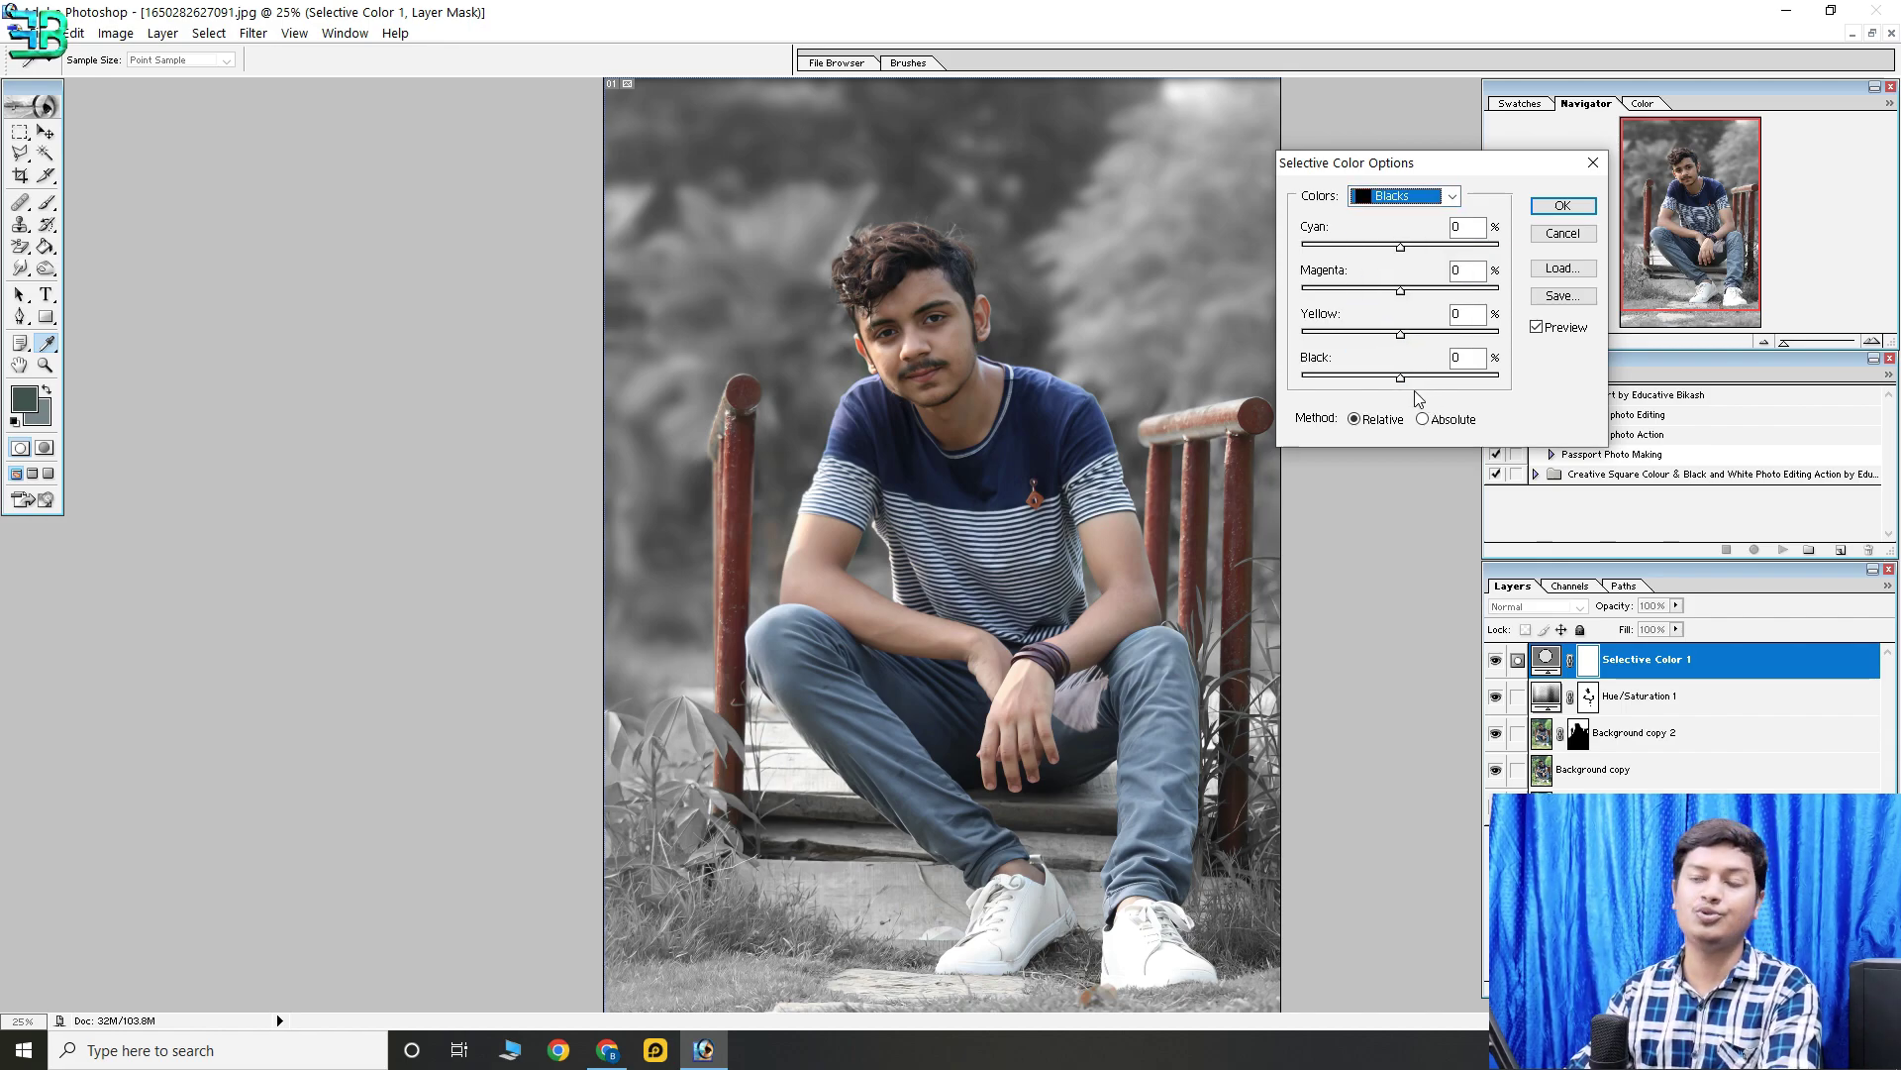
{"action": "left_click_drag", "start_coordinate": [1405, 378], "coordinate": [1423, 388]}
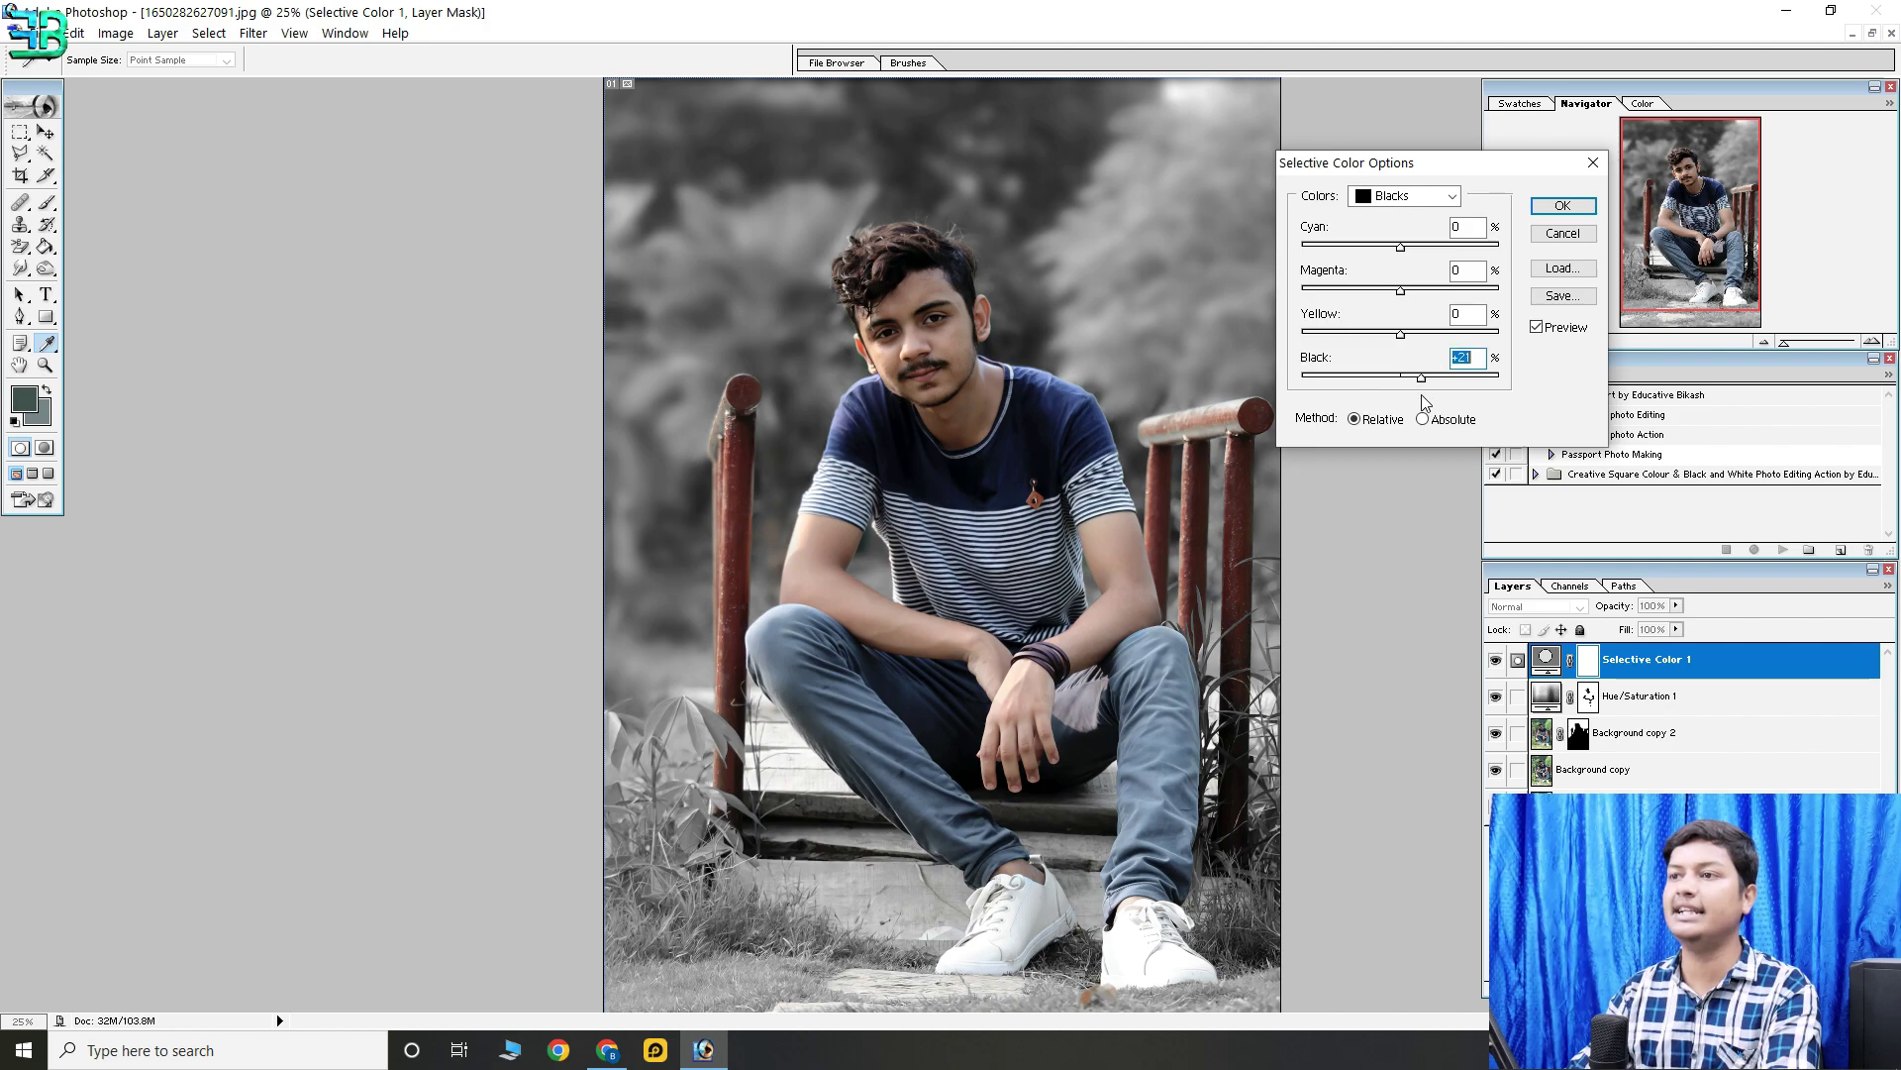
{"action": "left_click_drag", "start_coordinate": [1402, 335], "coordinate": [1408, 334]}
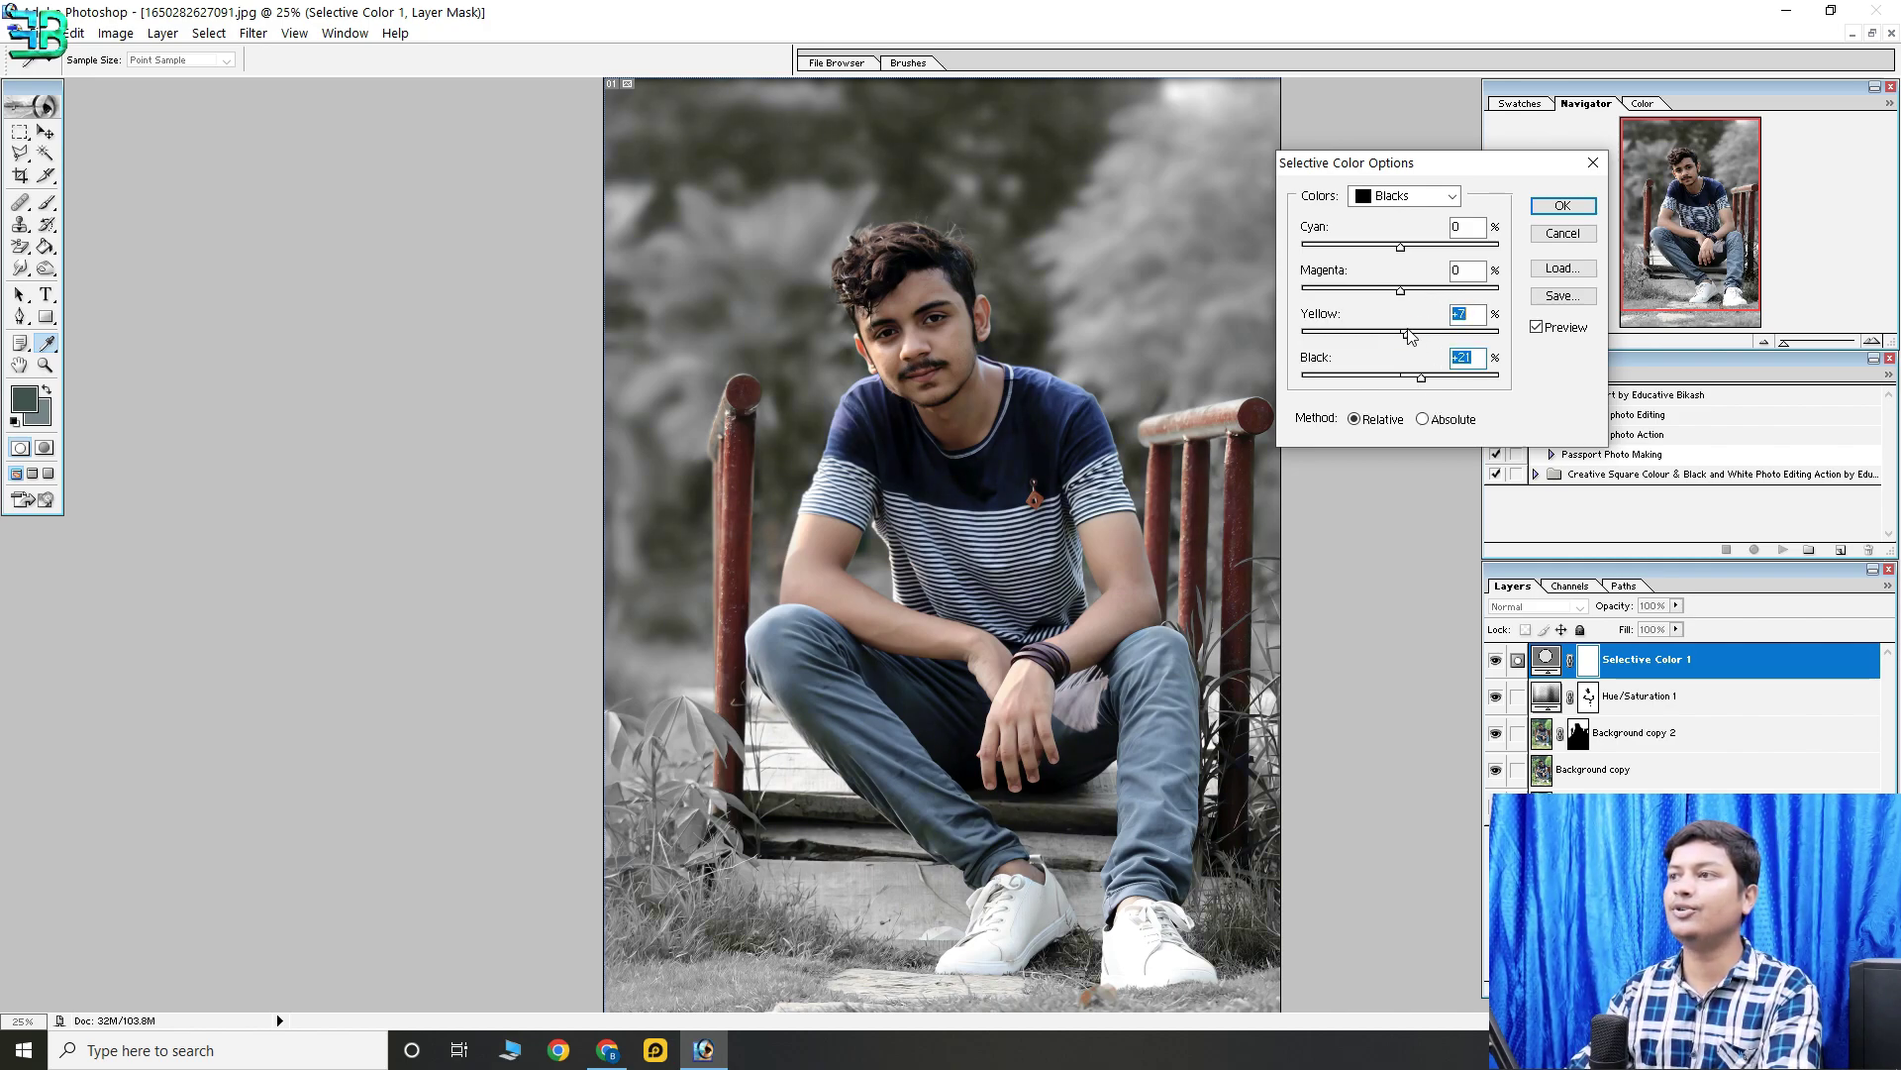
{"action": "left_click_drag", "start_coordinate": [1400, 291], "coordinate": [1411, 291]}
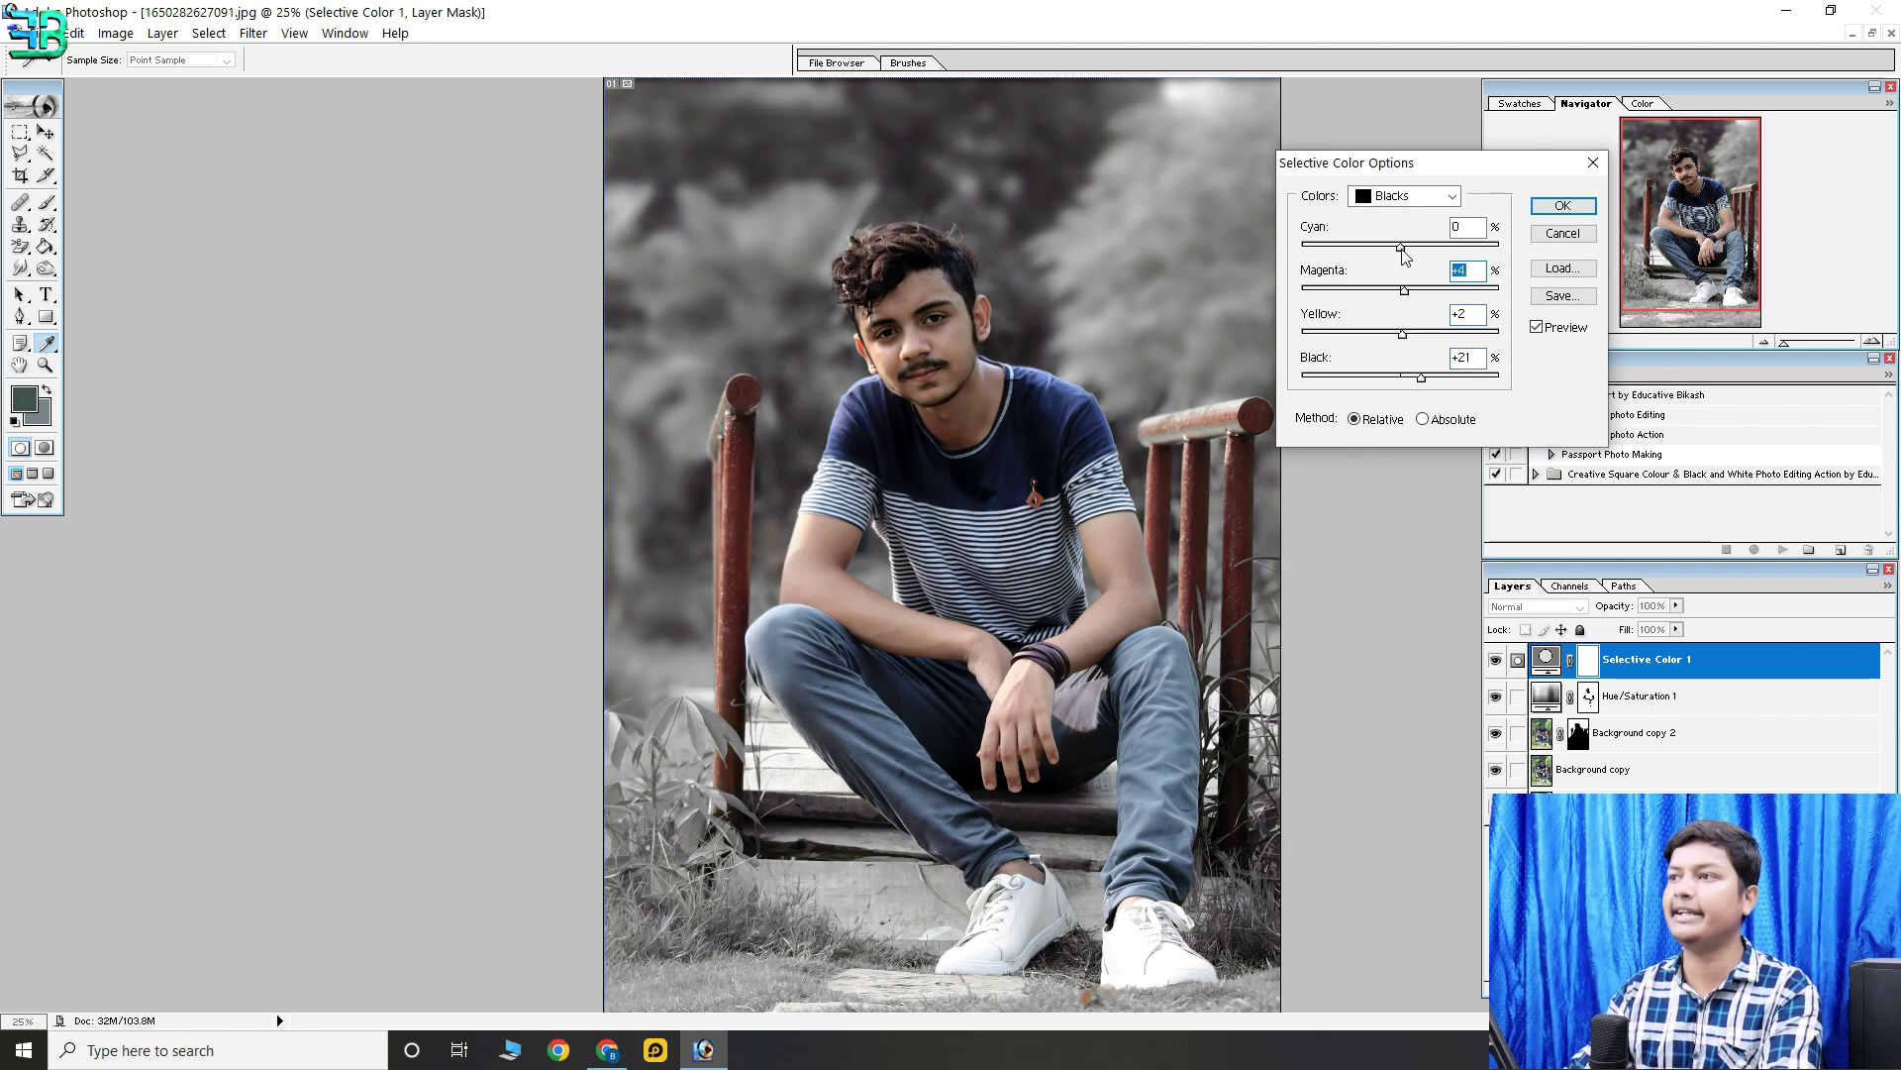
{"action": "left_click_drag", "start_coordinate": [1385, 253], "coordinate": [1420, 257]}
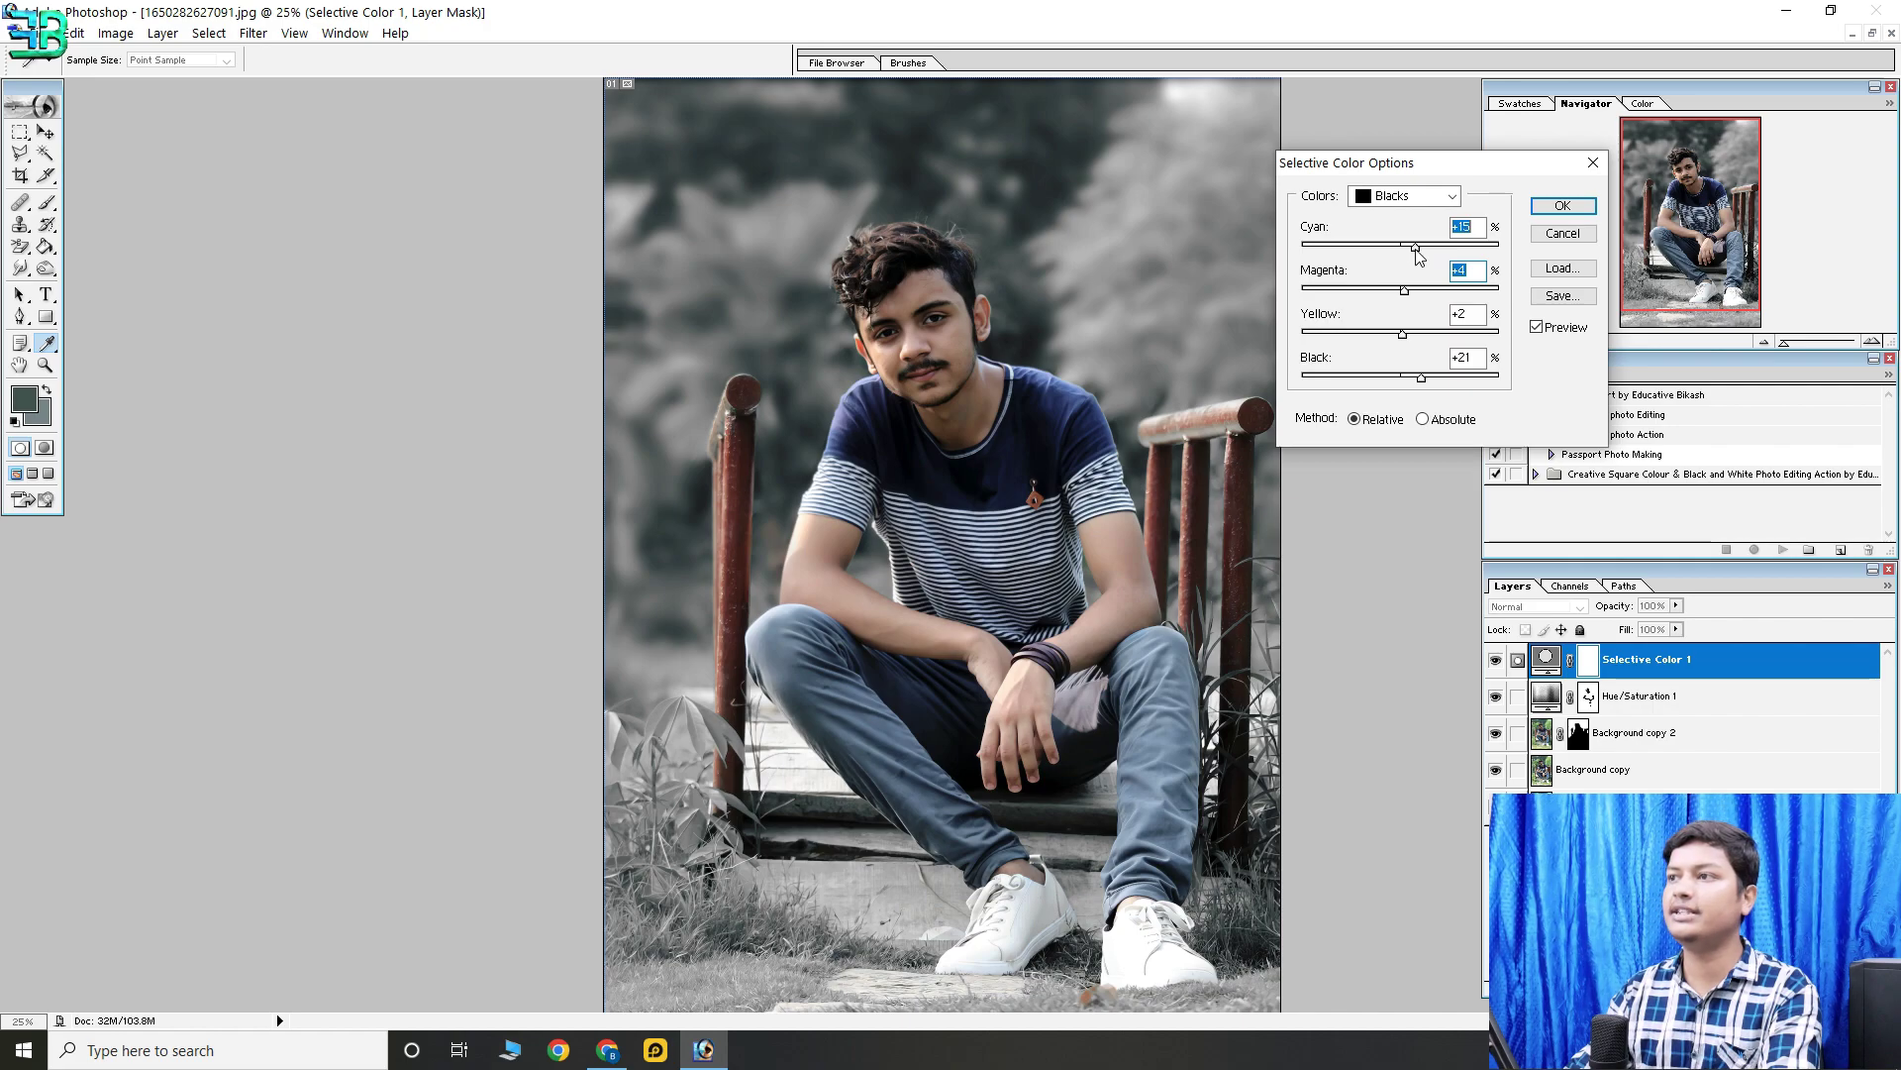
Set Neutrals to Yellow -10 and Black +2 with extra magenta, and confirm
{"action": "left_click", "coordinate": [1406, 196]}
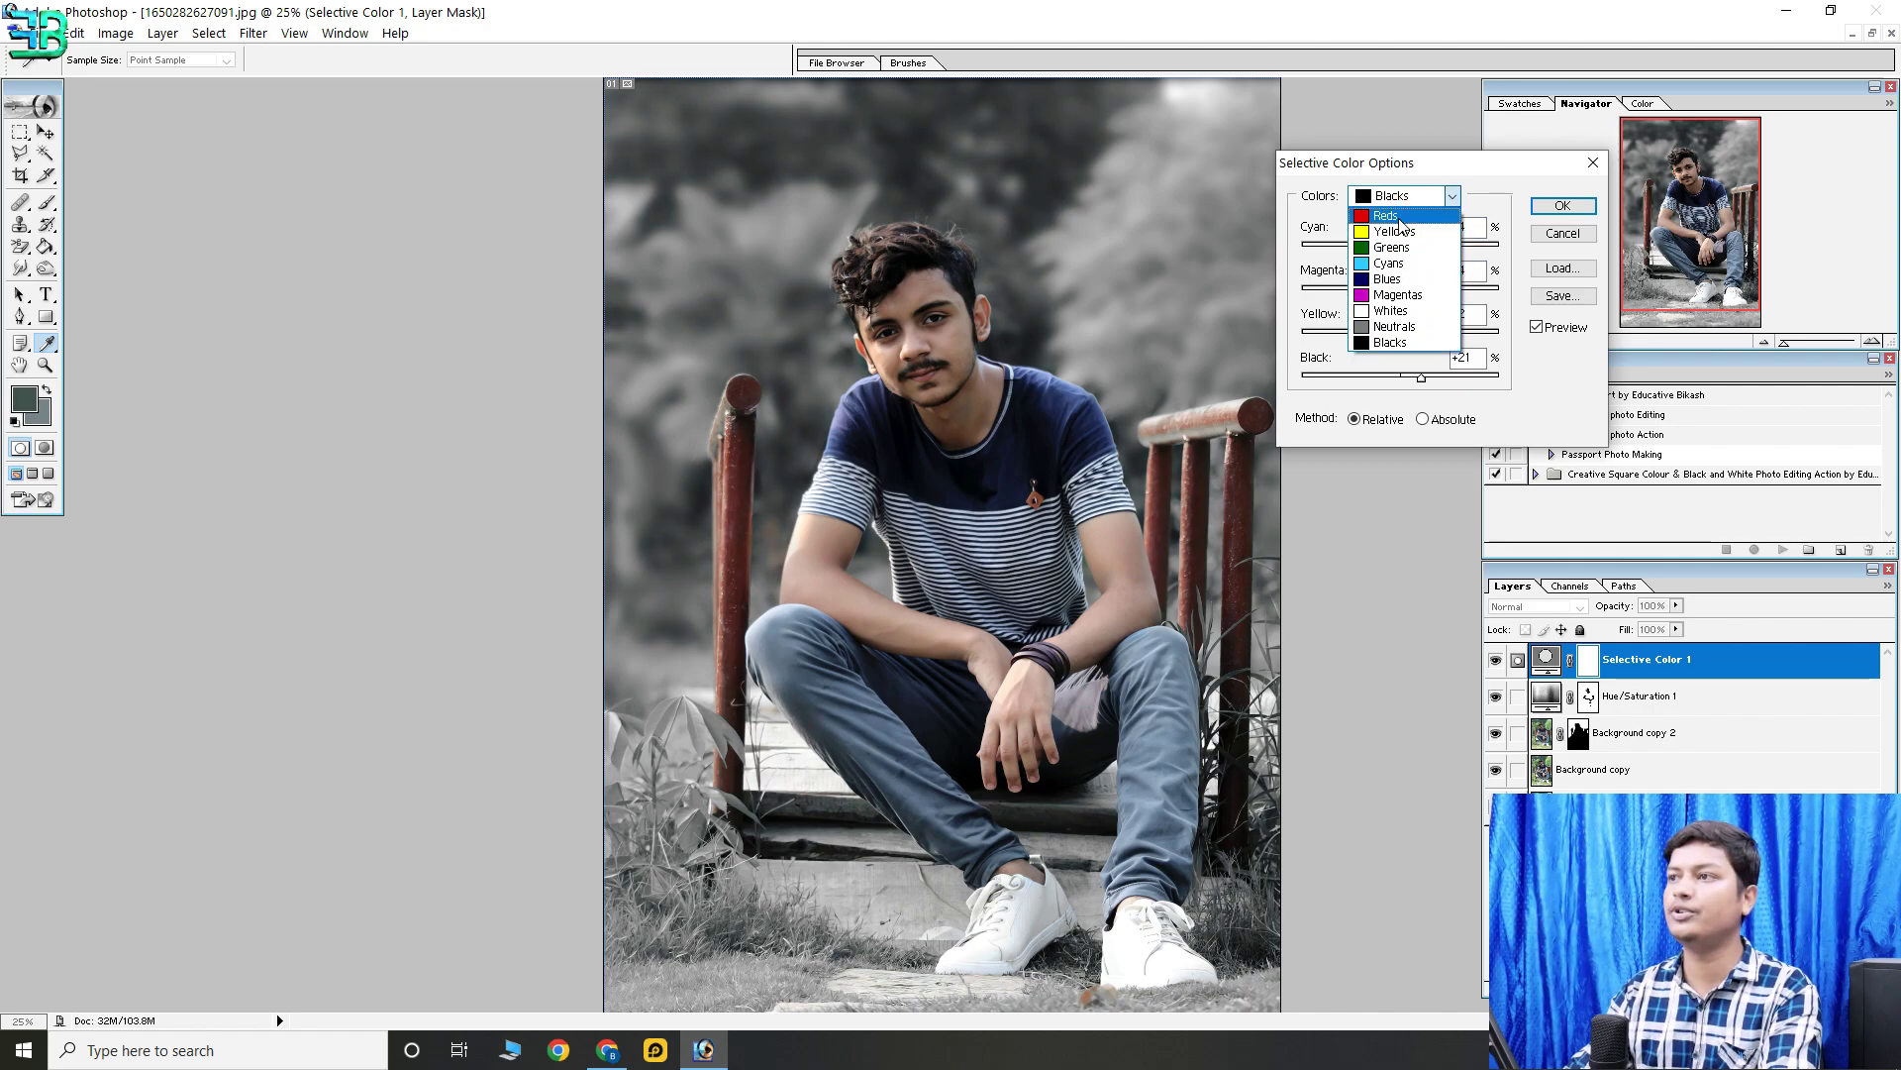
{"action": "left_click", "coordinate": [1426, 325]}
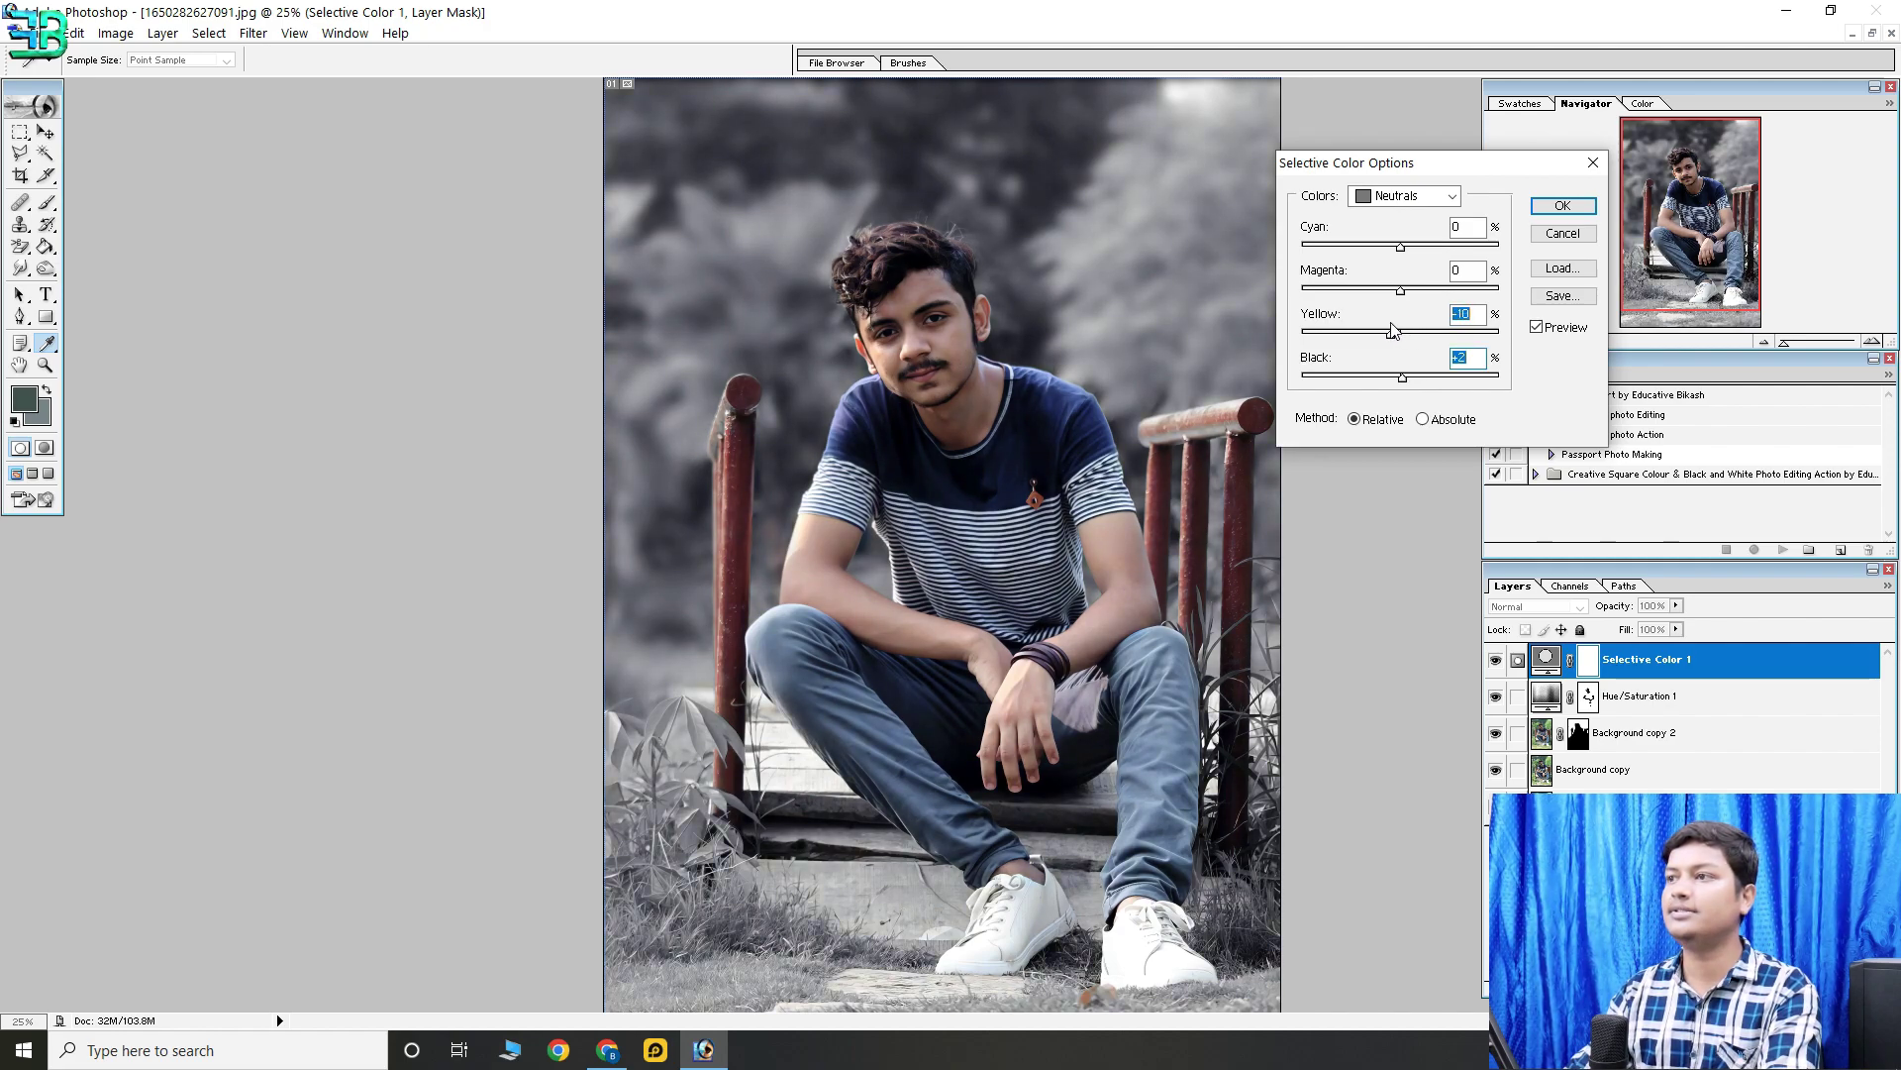
{"action": "mouse_move", "coordinate": [1401, 290]}
{"action": "left_mouse_down"}
{"action": "mouse_move", "coordinate": [1407, 246]}
{"action": "mouse_move", "coordinate": [1425, 245]}
{"action": "mouse_move", "coordinate": [1409, 246]}
{"action": "left_mouse_up"}
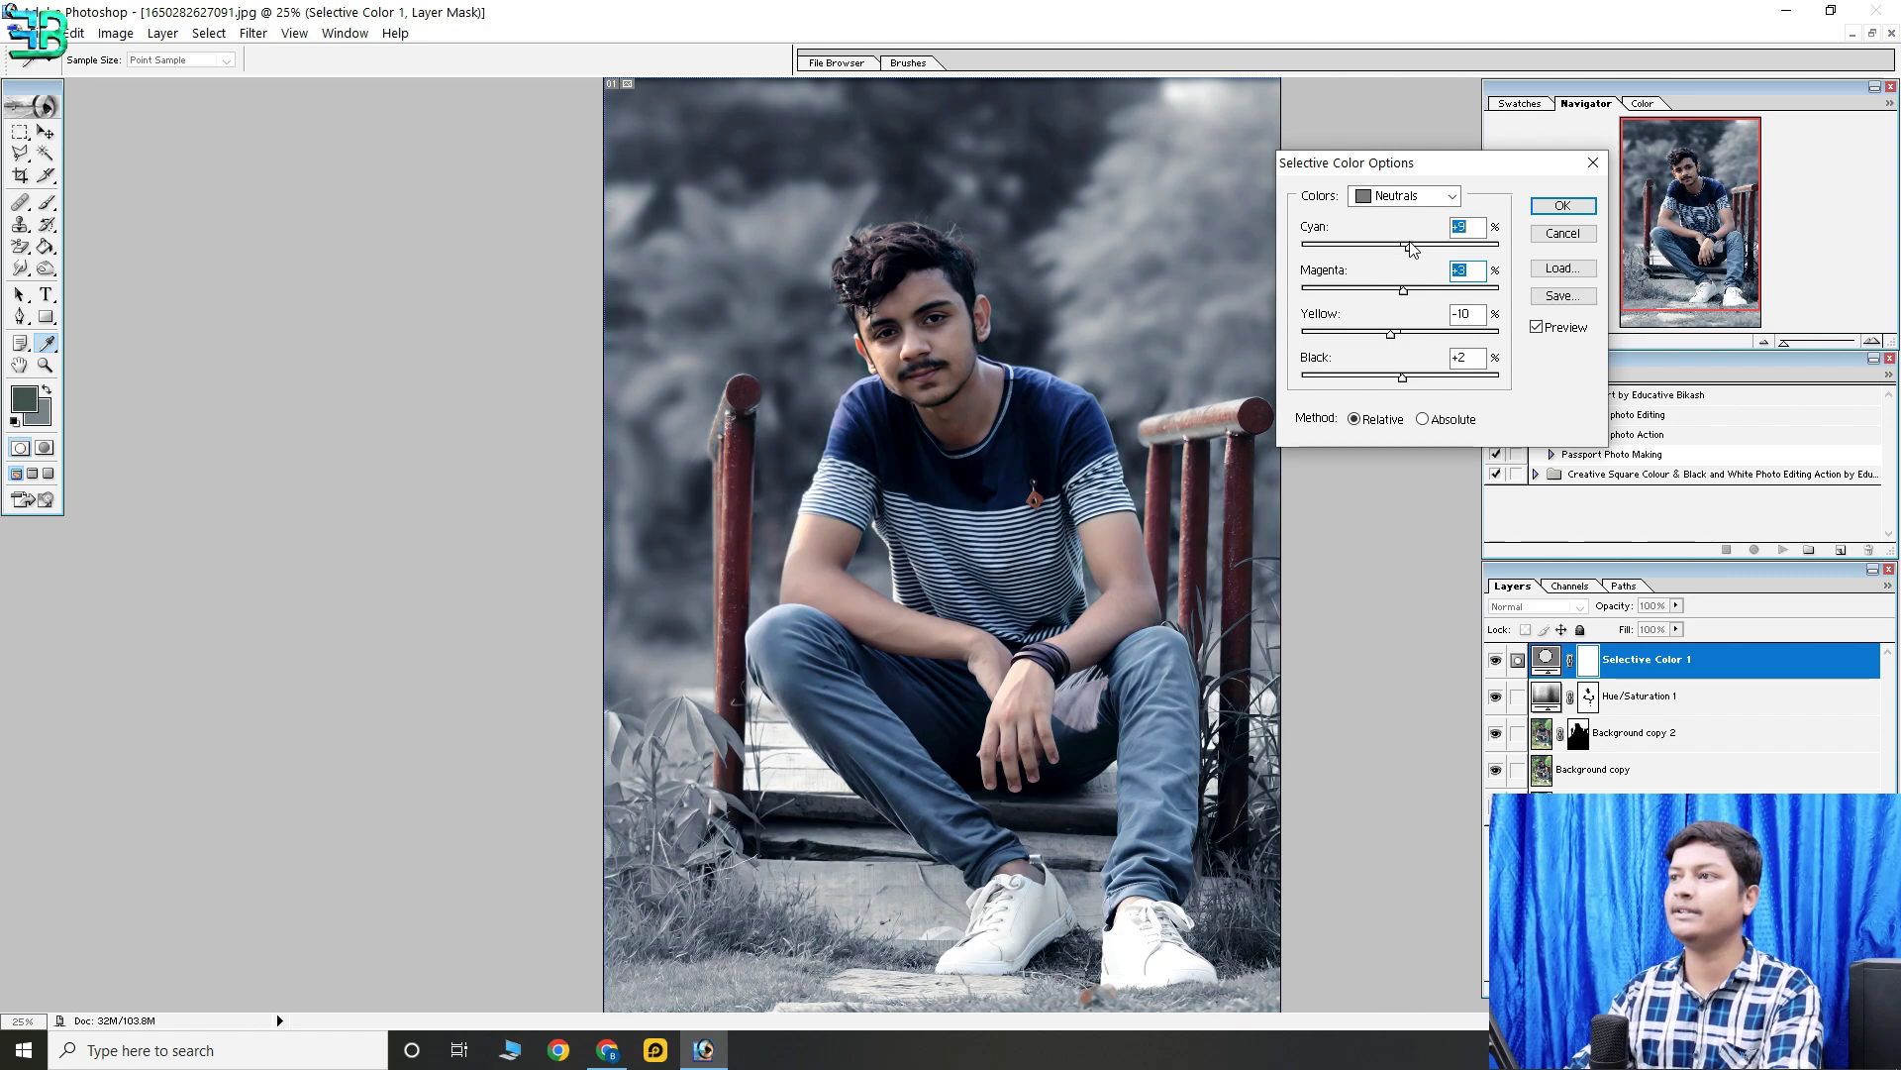
{"action": "left_click", "coordinate": [1561, 206]}
{"action": "key", "text": "b"}
{"action": "key", "text": "ctrl+minus"}
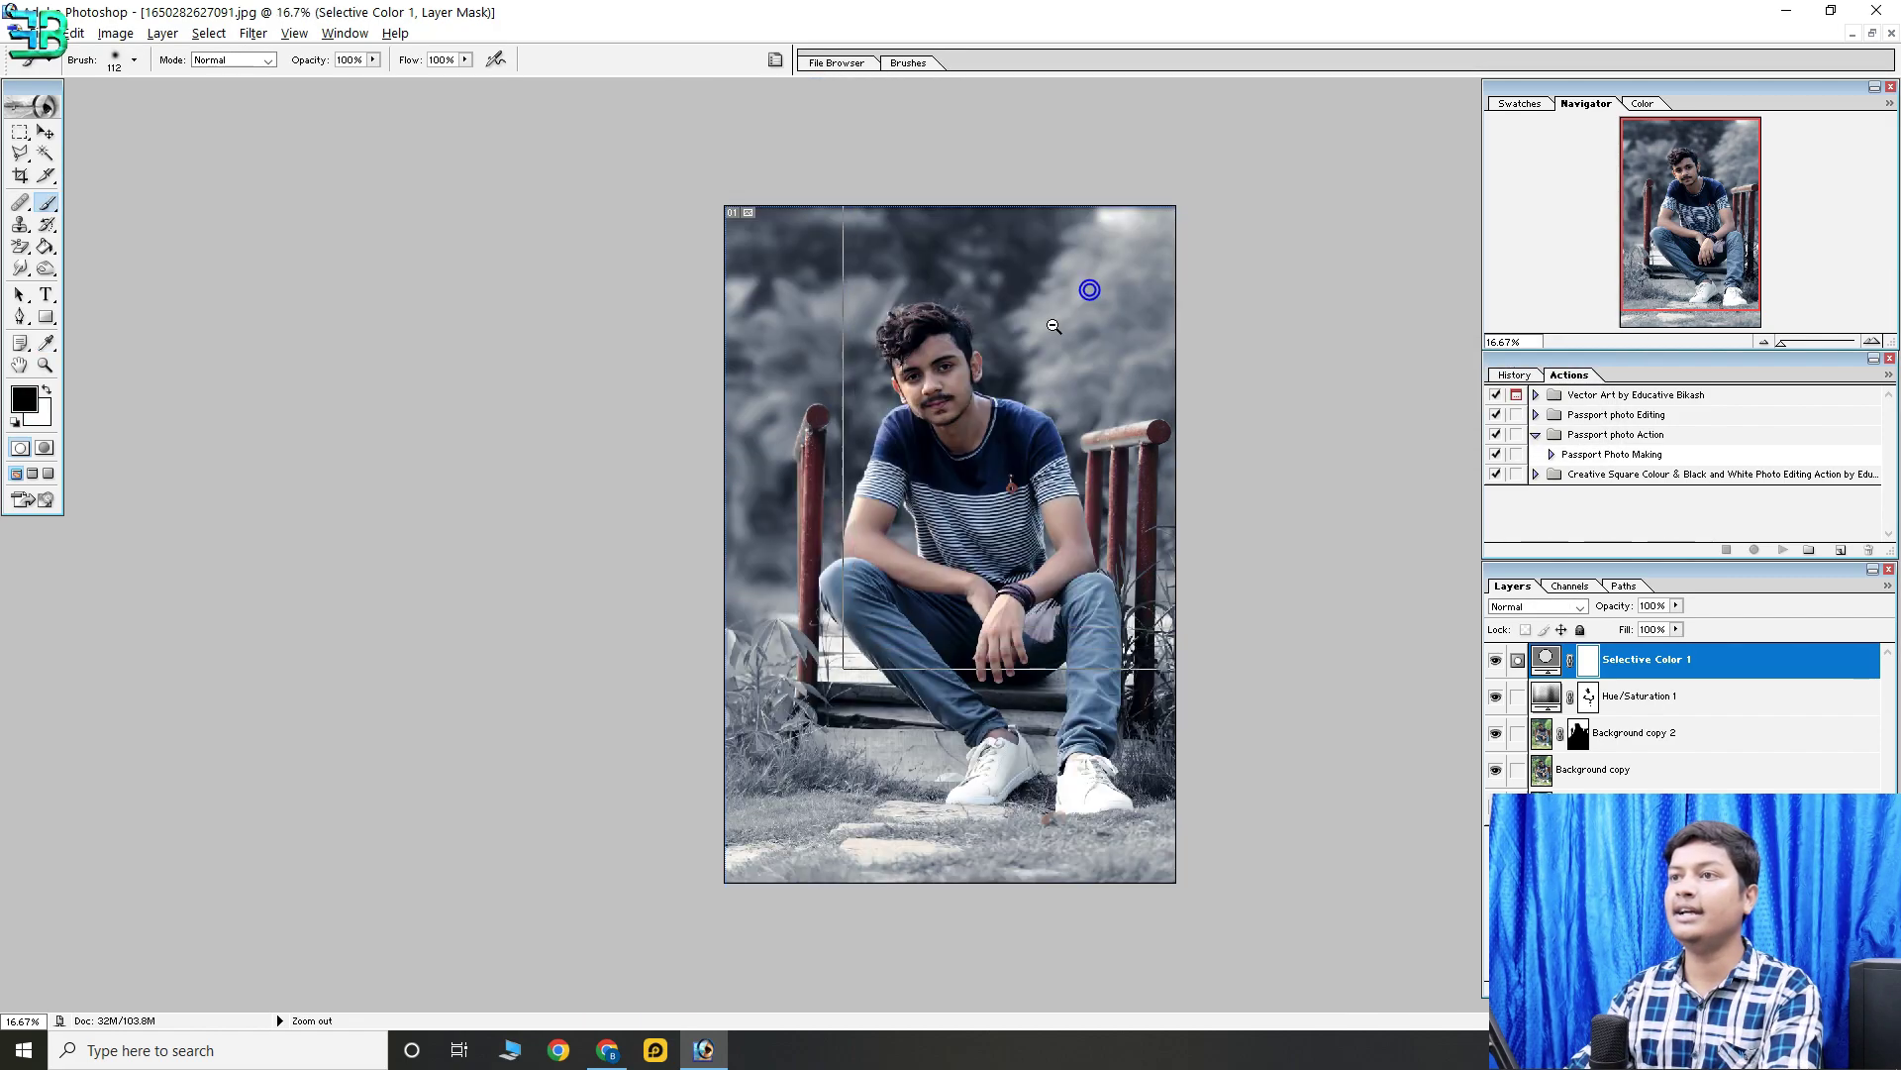
Enlarge the brush to 169 px
{"action": "left_click", "coordinate": [1026, 379]}
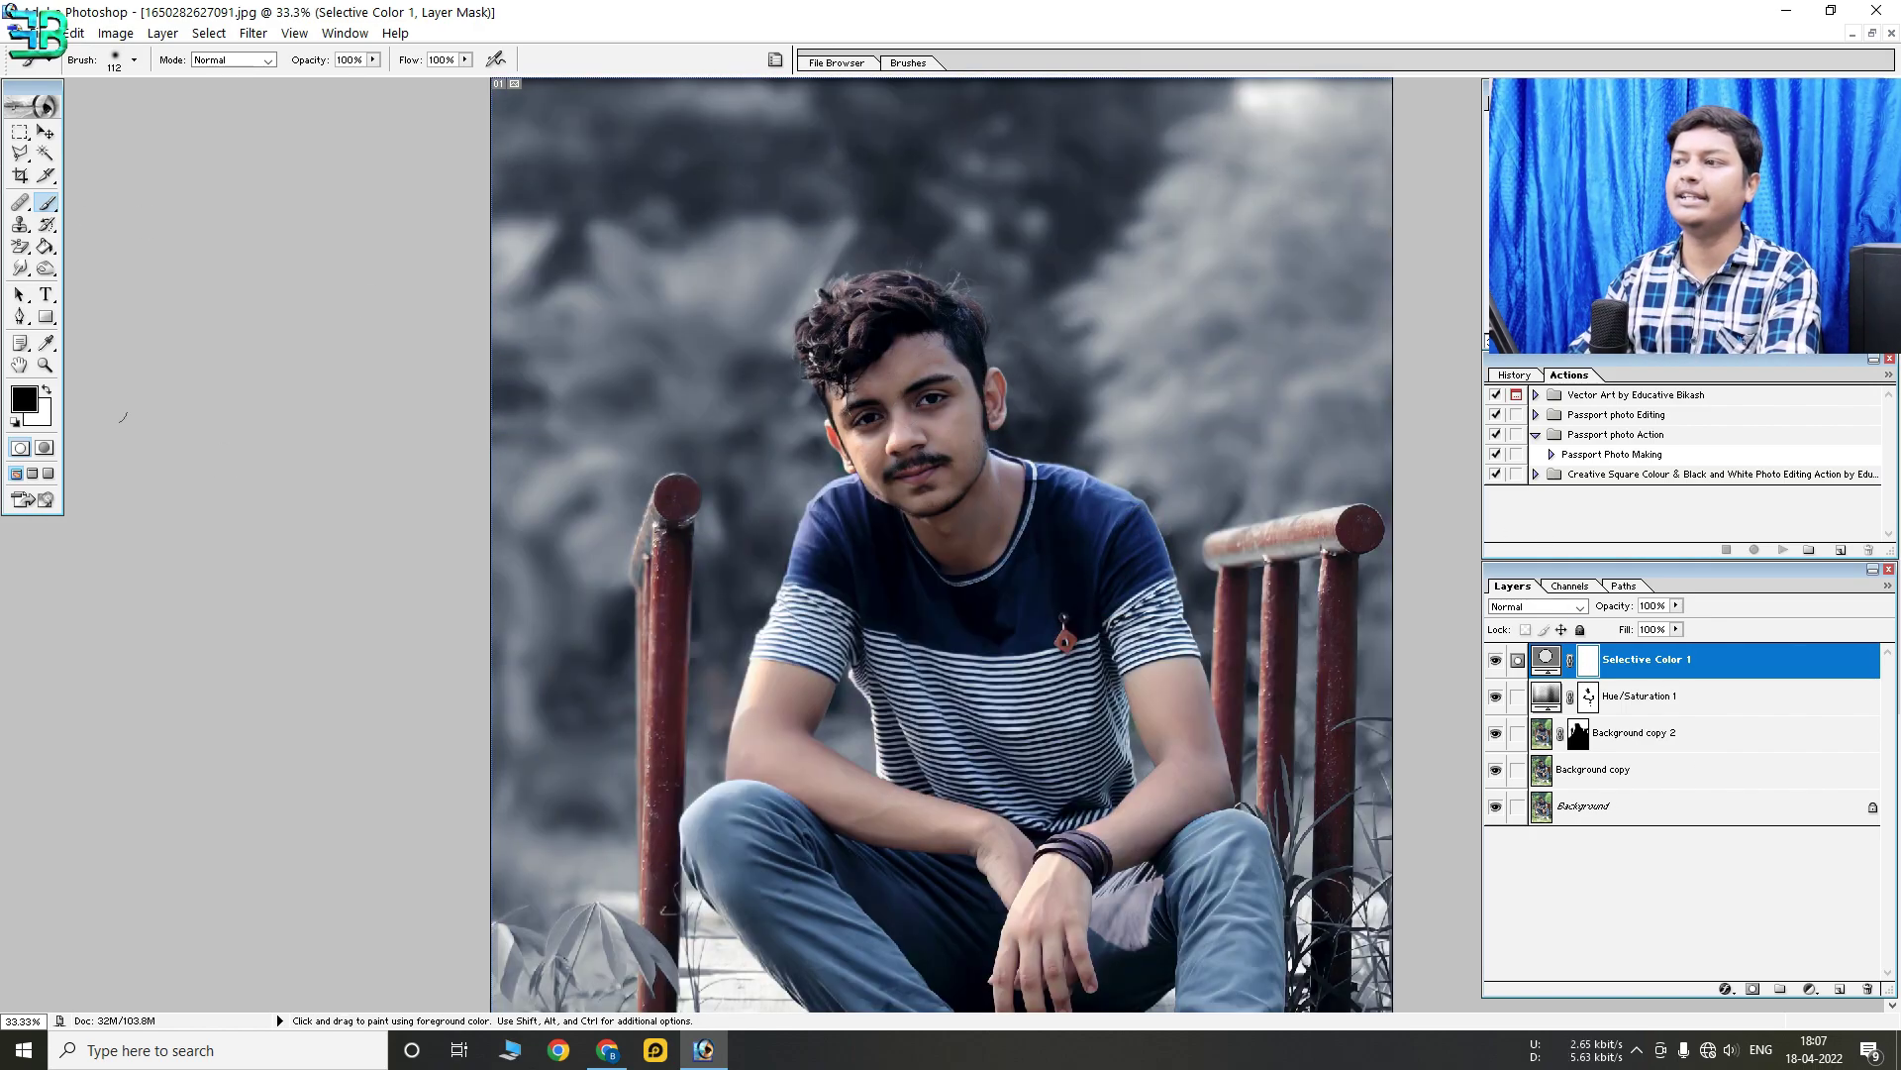
{"action": "right_click", "coordinate": [922, 412]}
{"action": "mouse_move", "coordinate": [1019, 419]}
{"action": "left_mouse_down"}
{"action": "mouse_move", "coordinate": [1035, 419]}
{"action": "mouse_move", "coordinate": [942, 427]}
{"action": "left_mouse_up"}
{"action": "key", "text": "Return"}
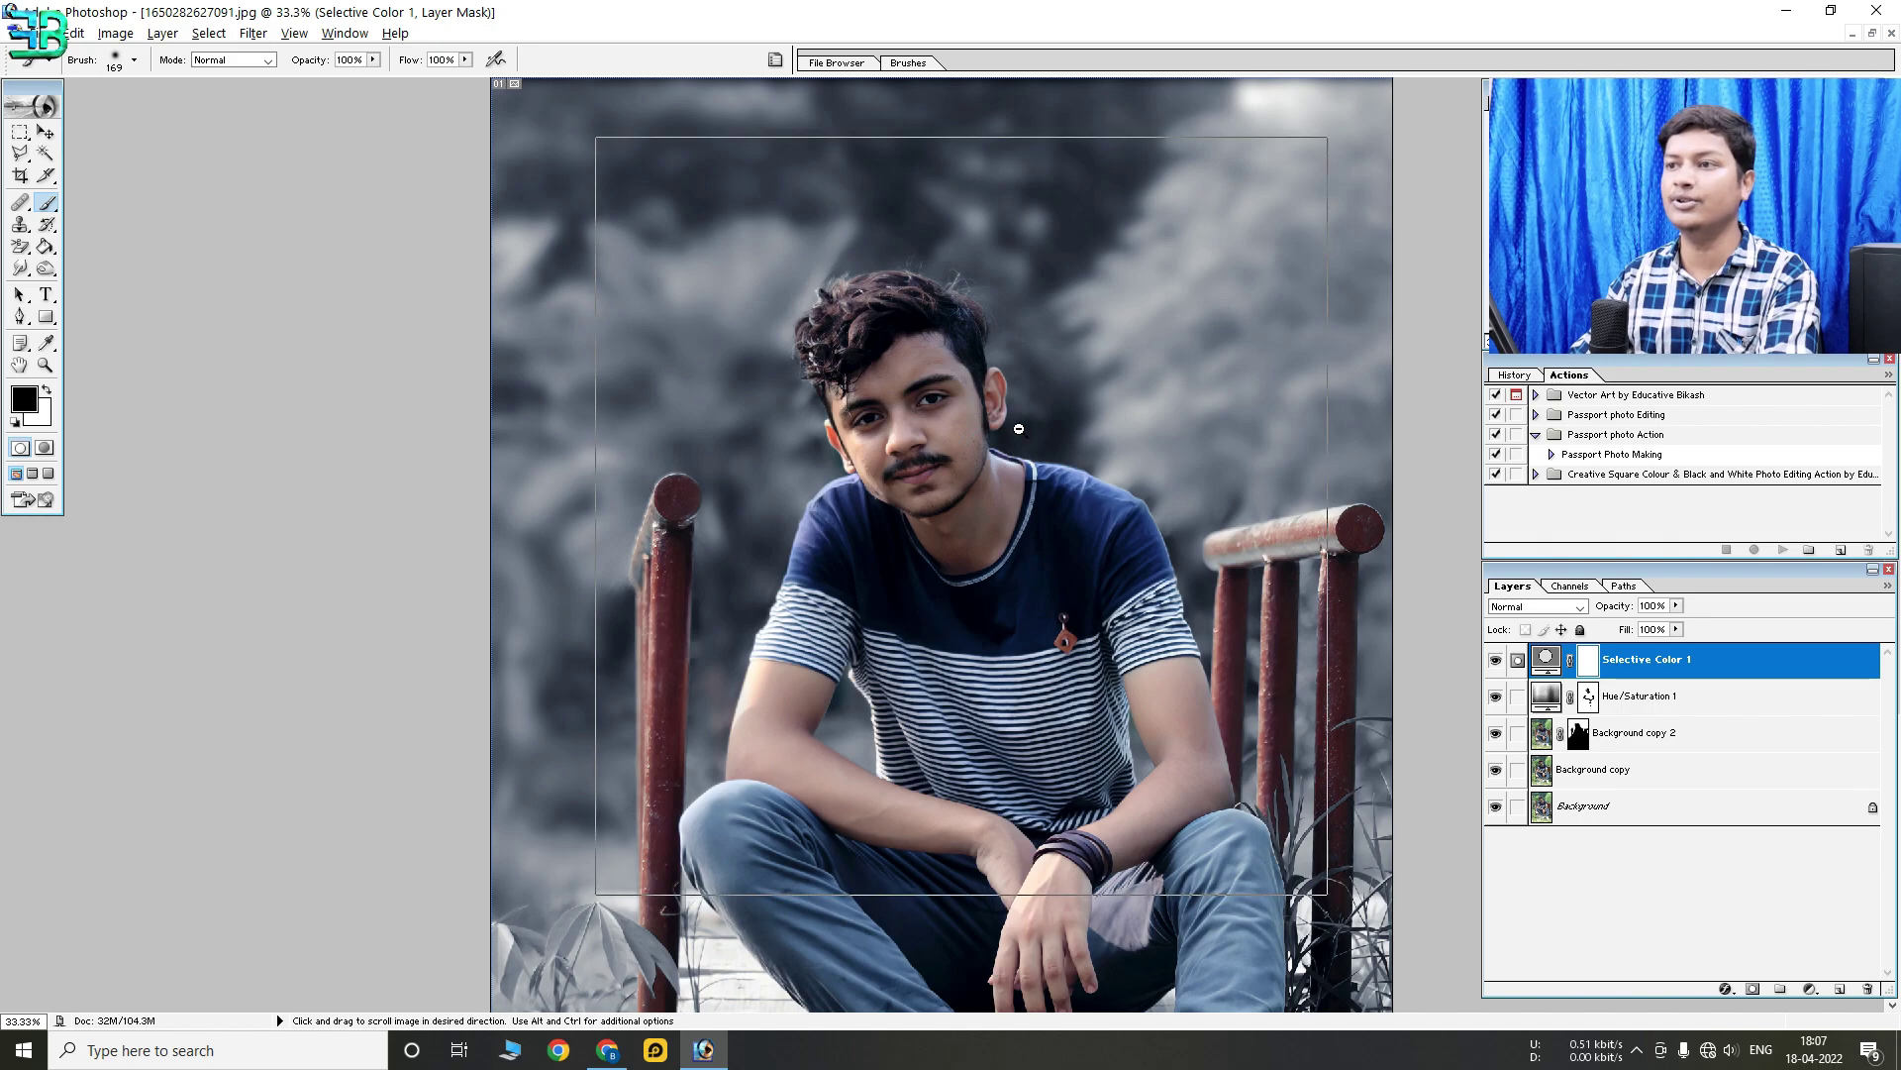
{"action": "key", "text": "ctrl+minus"}
Reopen Selective Color 1 and raise Blues Black to +25
{"action": "double_click", "coordinate": [1546, 659]}
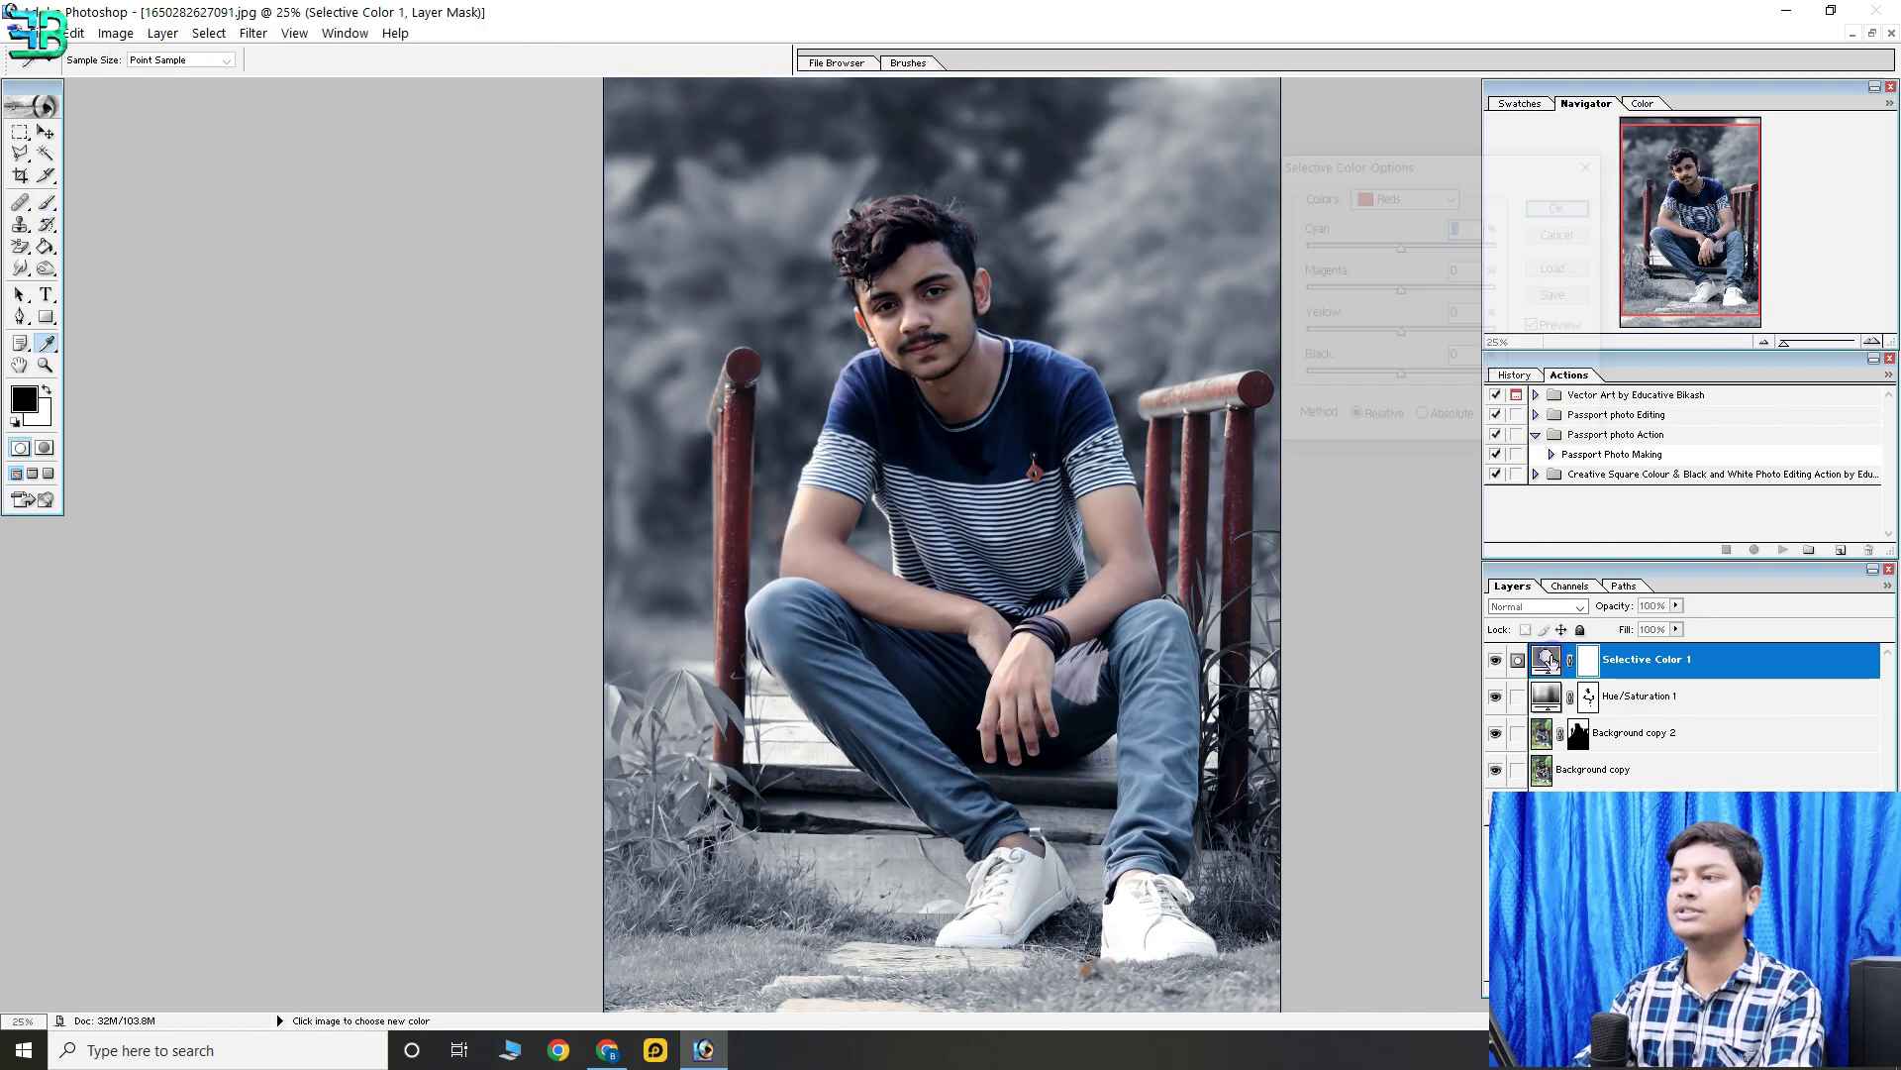
{"action": "left_click", "coordinate": [1406, 195]}
{"action": "left_click", "coordinate": [1386, 258]}
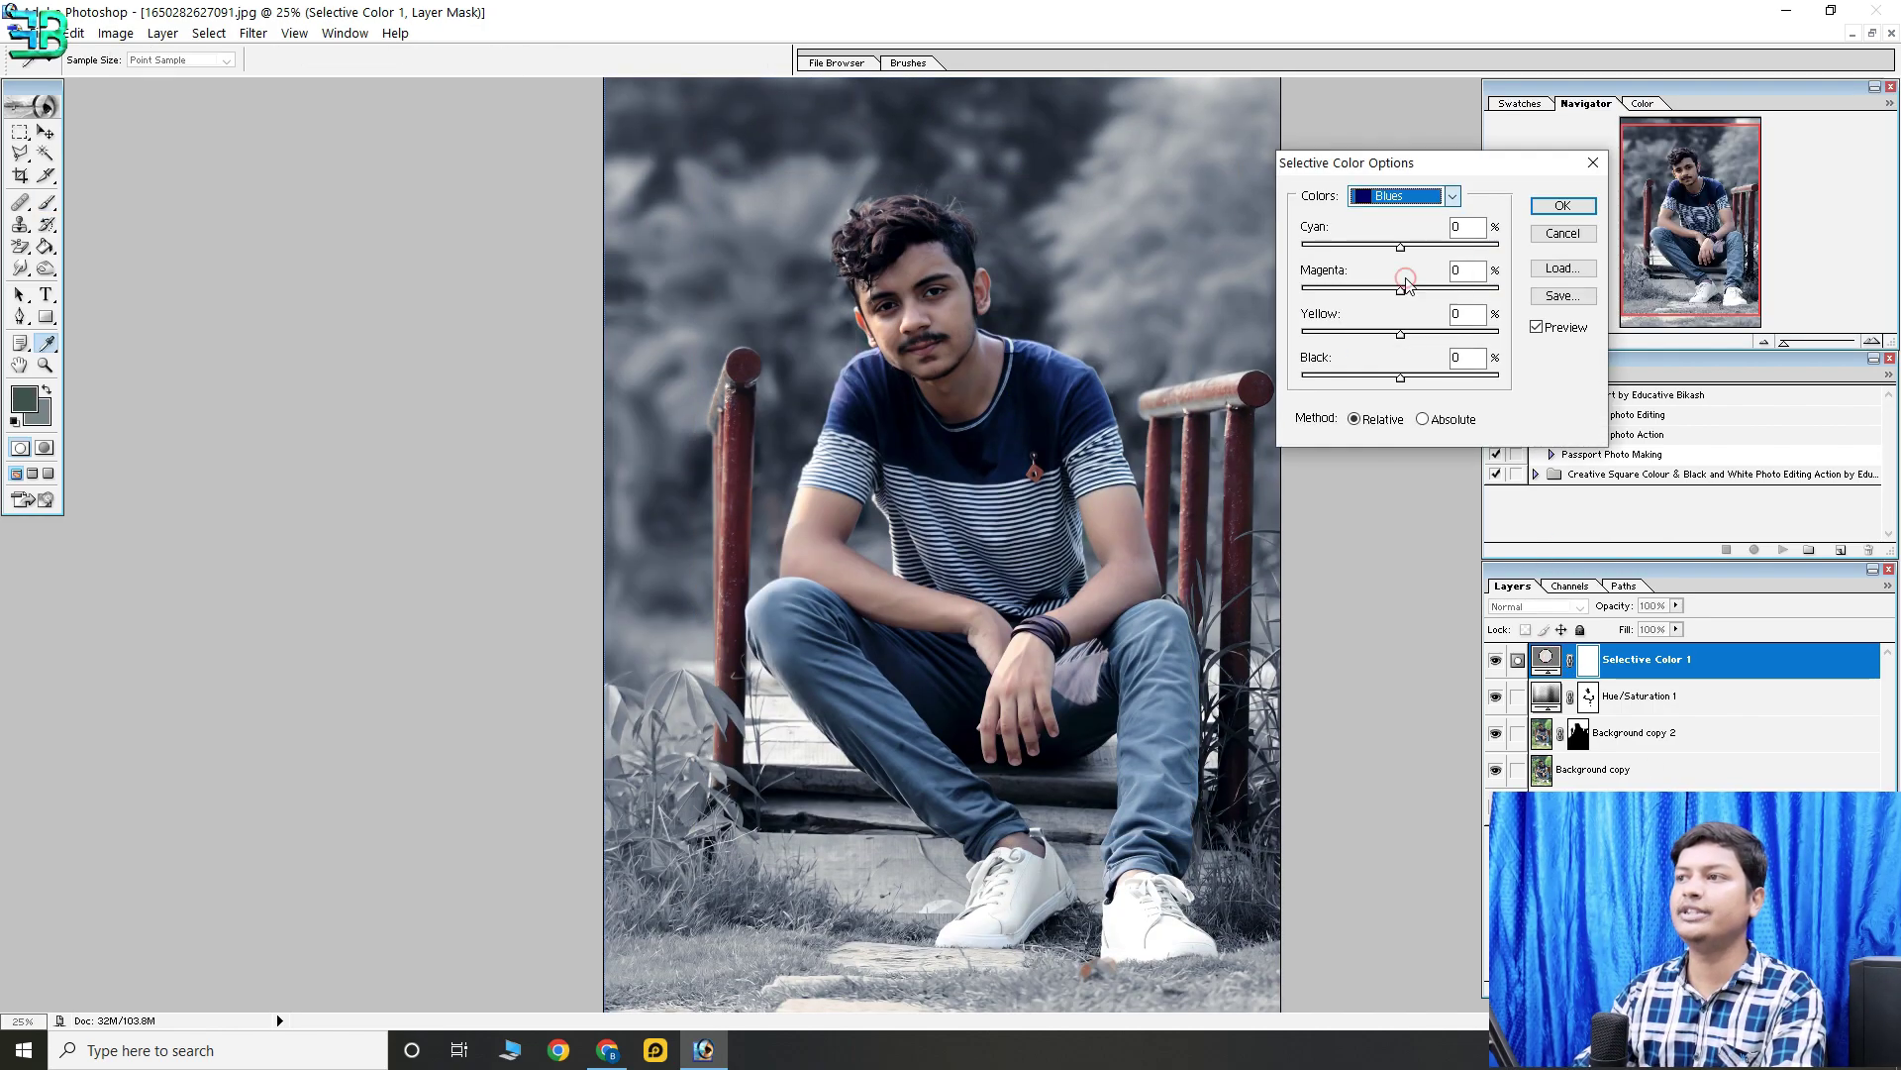
{"action": "mouse_move", "coordinate": [1401, 378]}
{"action": "left_mouse_down"}
{"action": "mouse_move", "coordinate": [1426, 377]}
{"action": "mouse_move", "coordinate": [1427, 334]}
{"action": "mouse_move", "coordinate": [1411, 334]}
{"action": "left_mouse_up"}
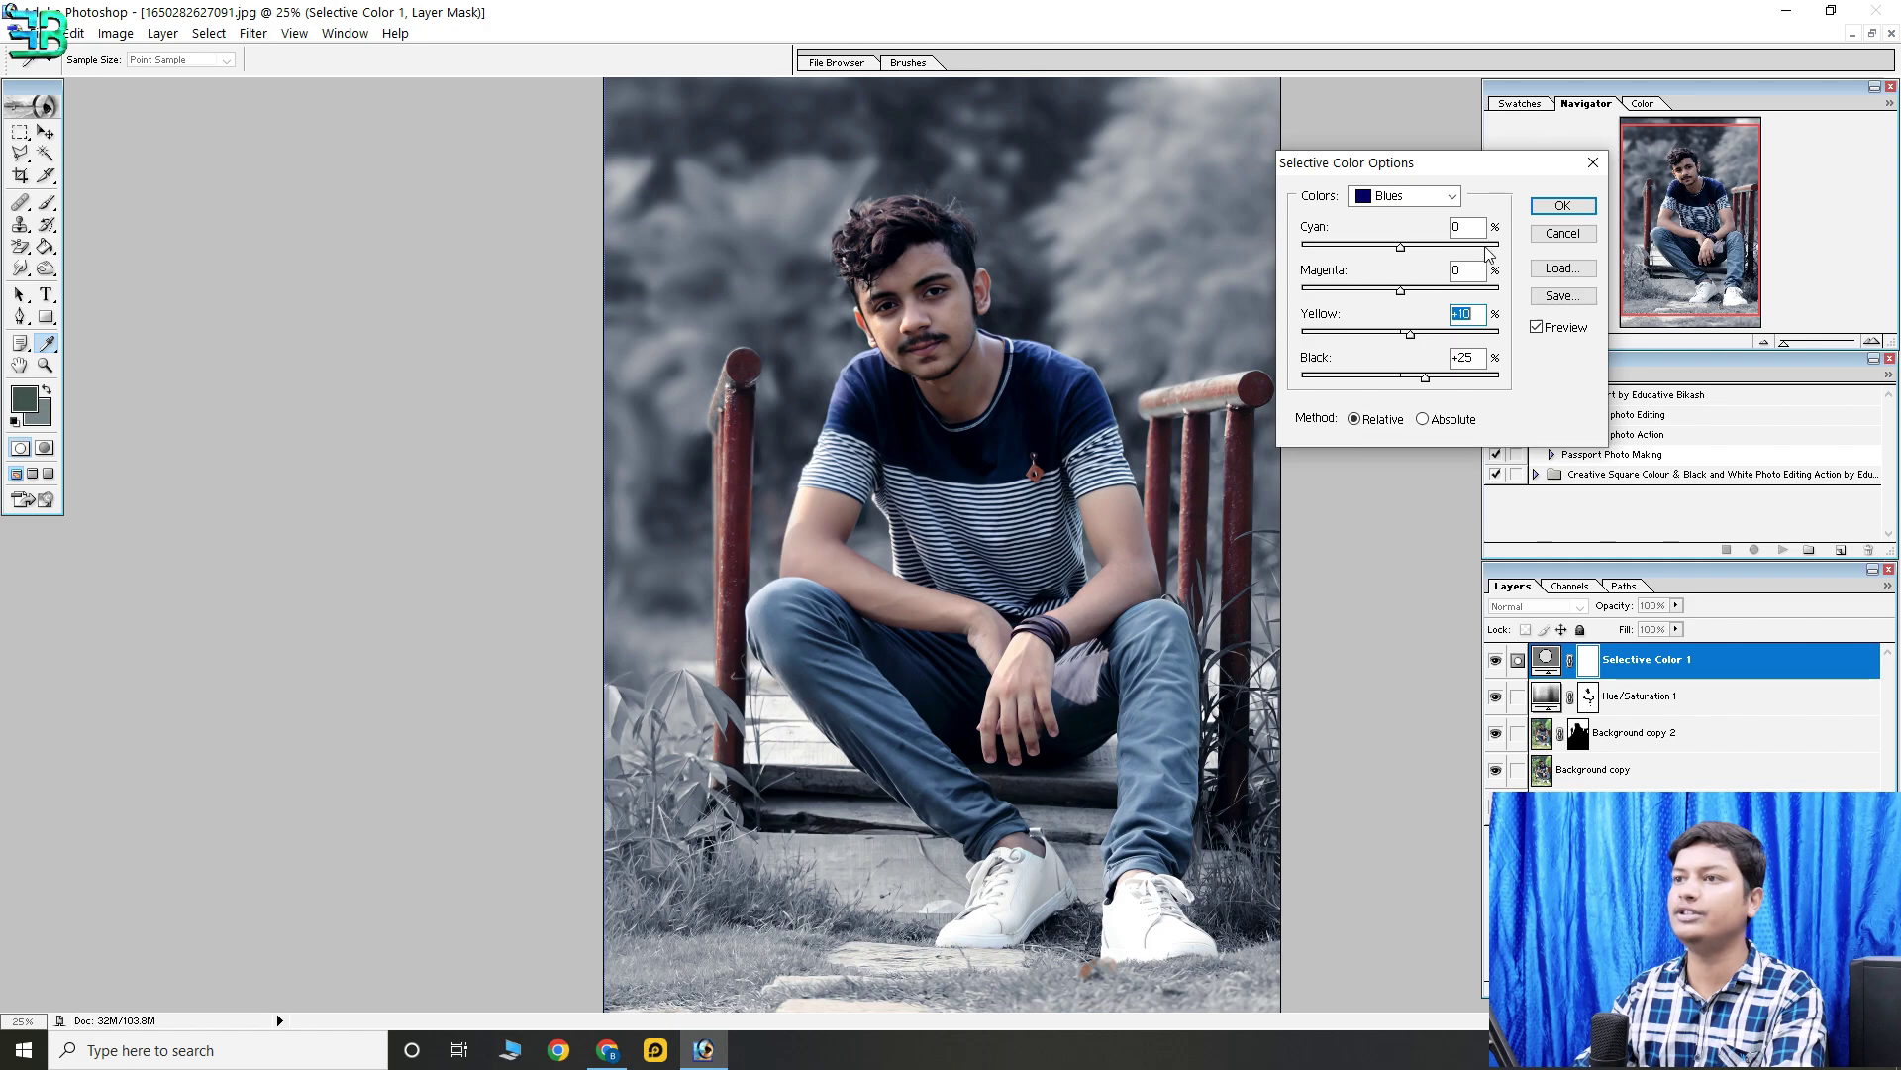
Set Cyans to Cyan +100 and Black +19, and confirm
{"action": "left_click", "coordinate": [1406, 195]}
{"action": "left_click", "coordinate": [1405, 250]}
{"action": "left_click_drag", "start_coordinate": [1404, 249], "coordinate": [1500, 245]}
{"action": "left_click_drag", "start_coordinate": [1400, 376], "coordinate": [1419, 376]}
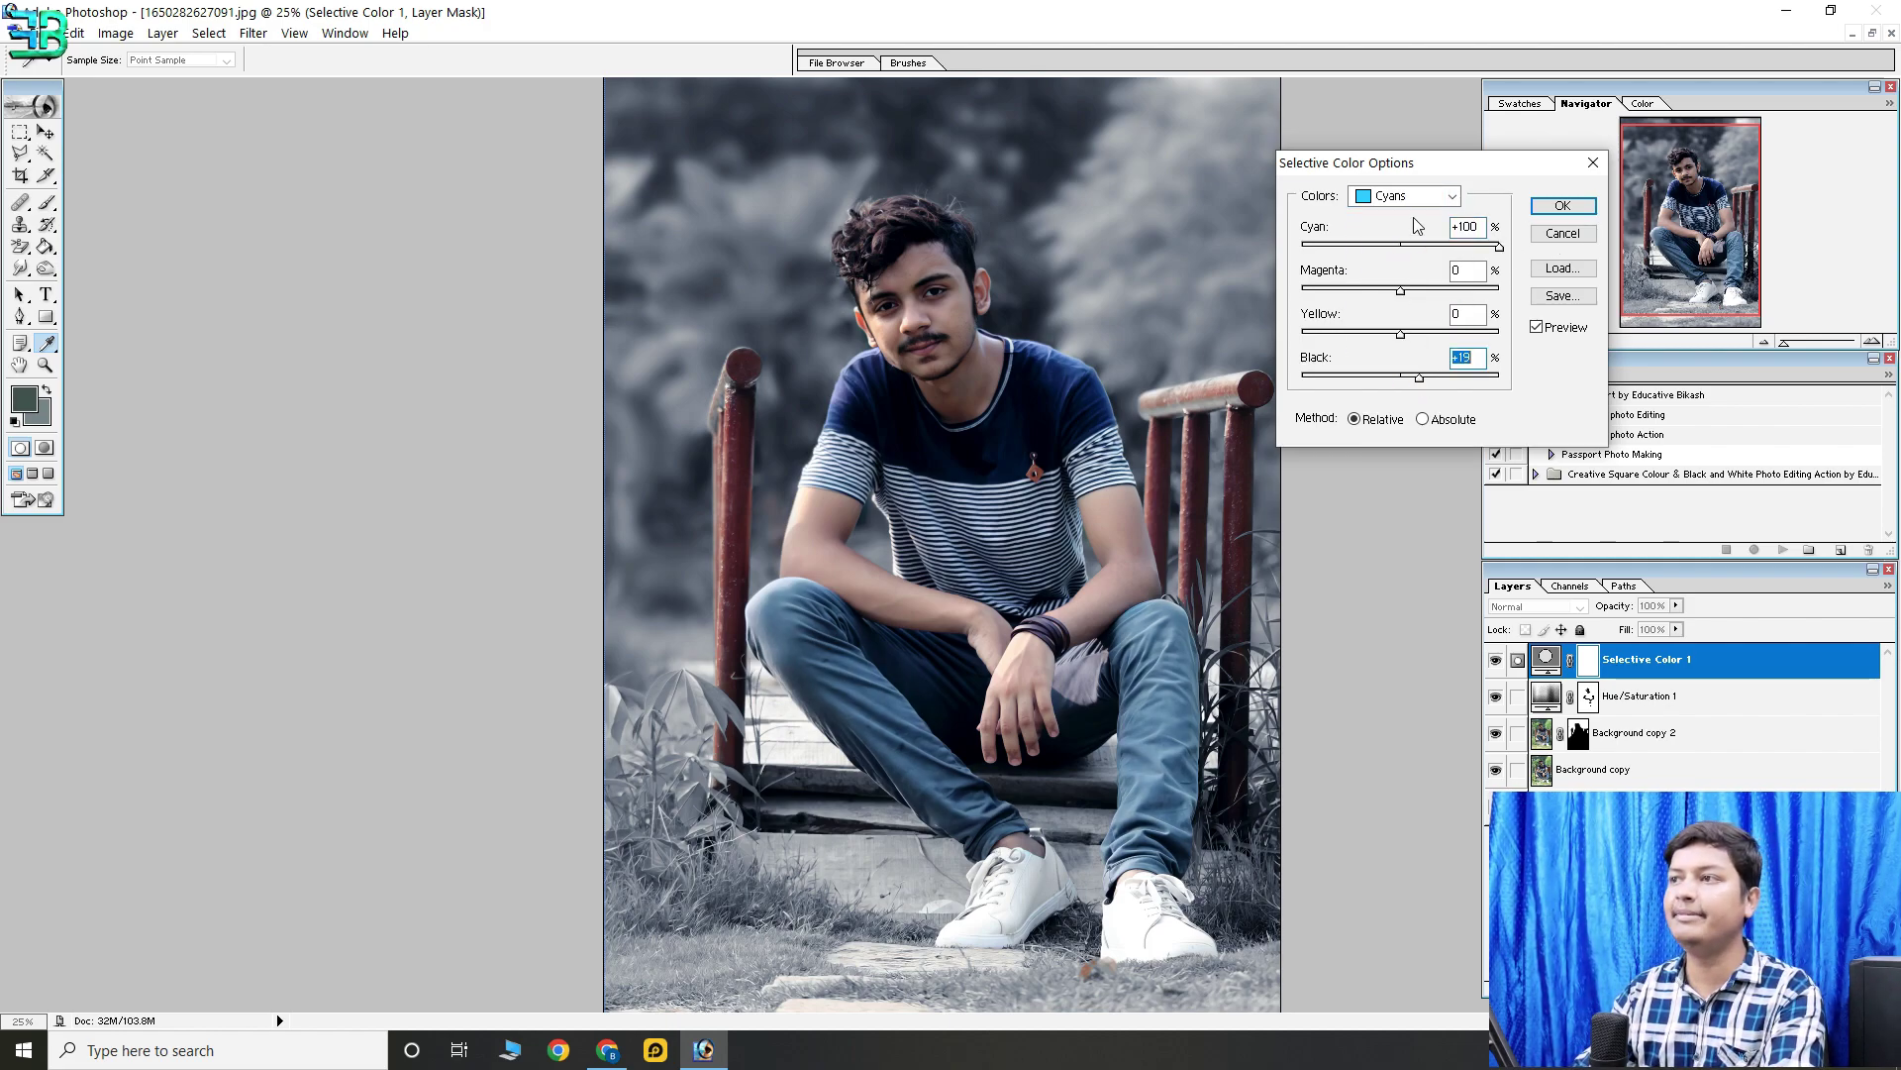
{"action": "left_click", "coordinate": [1406, 195]}
{"action": "left_click", "coordinate": [1405, 250]}
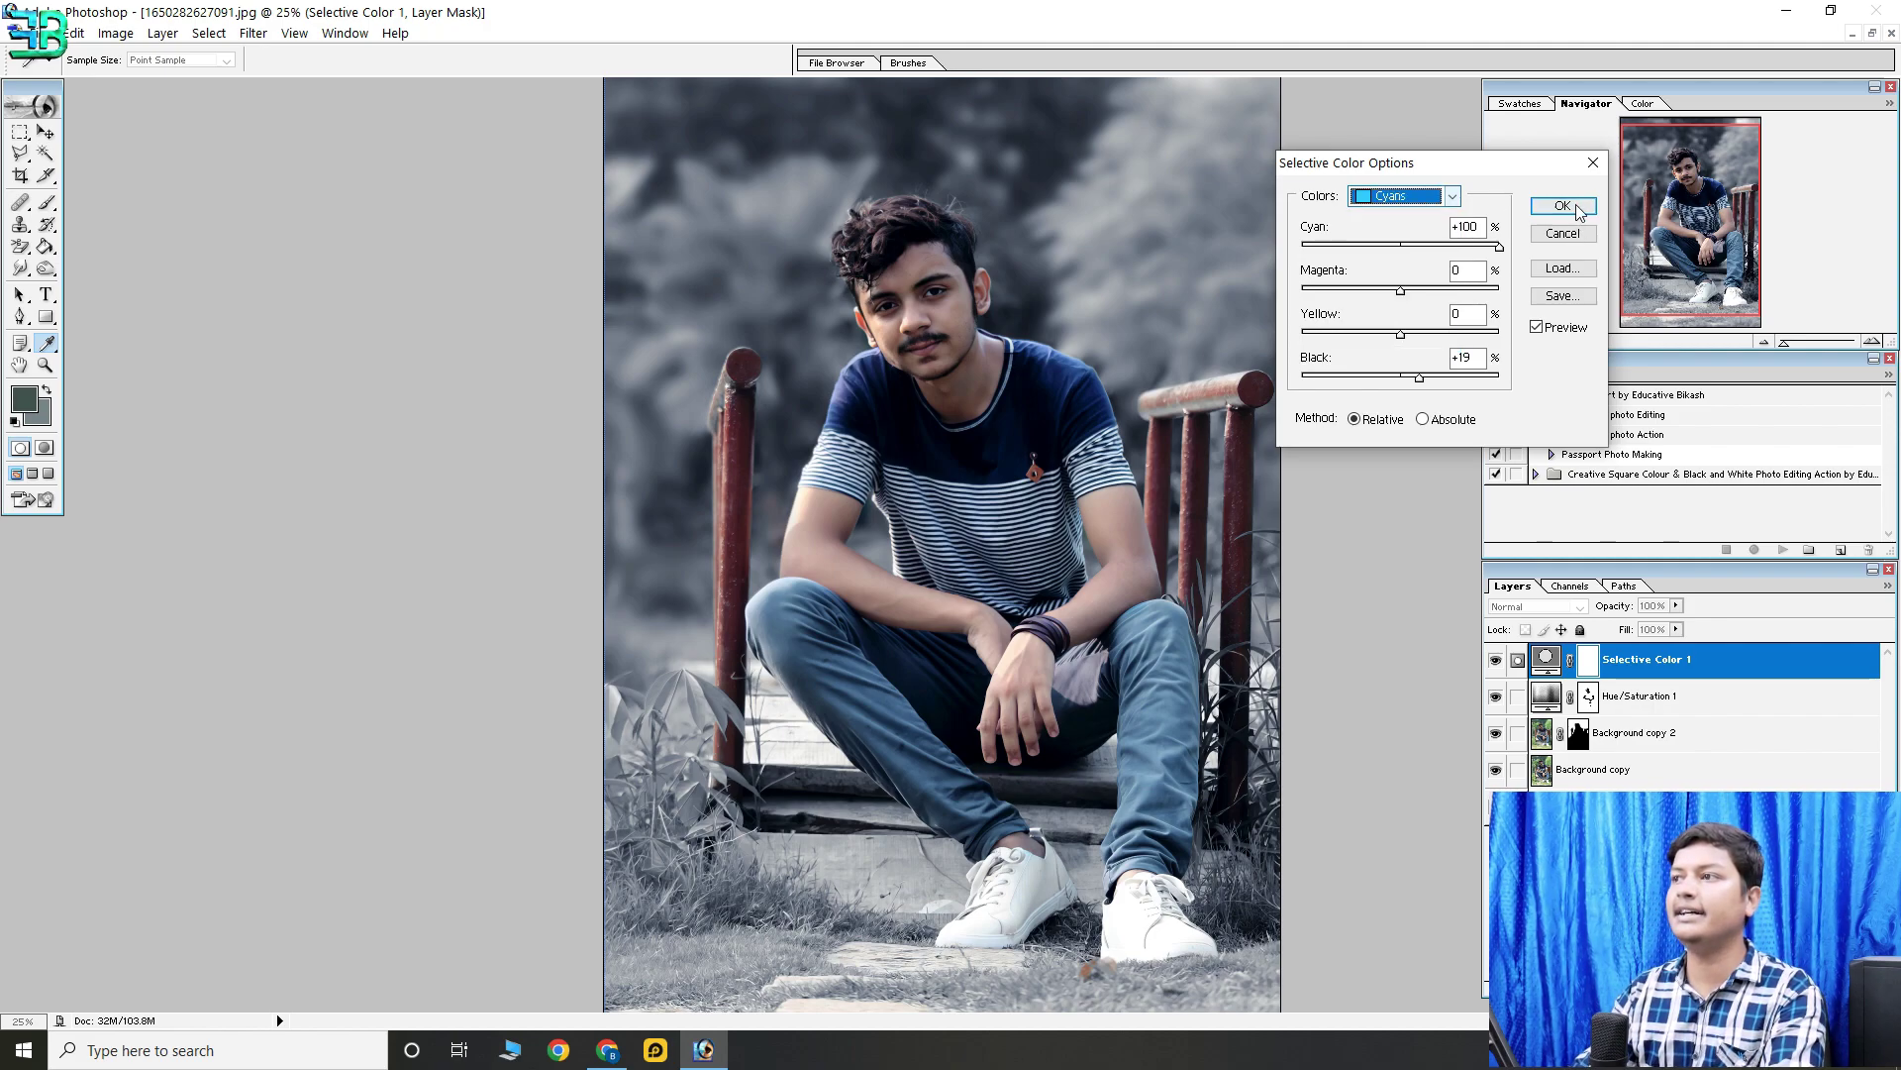
{"action": "left_click", "coordinate": [1578, 206]}
{"action": "key", "text": "b"}
{"action": "key", "text": "ctrl+minus"}
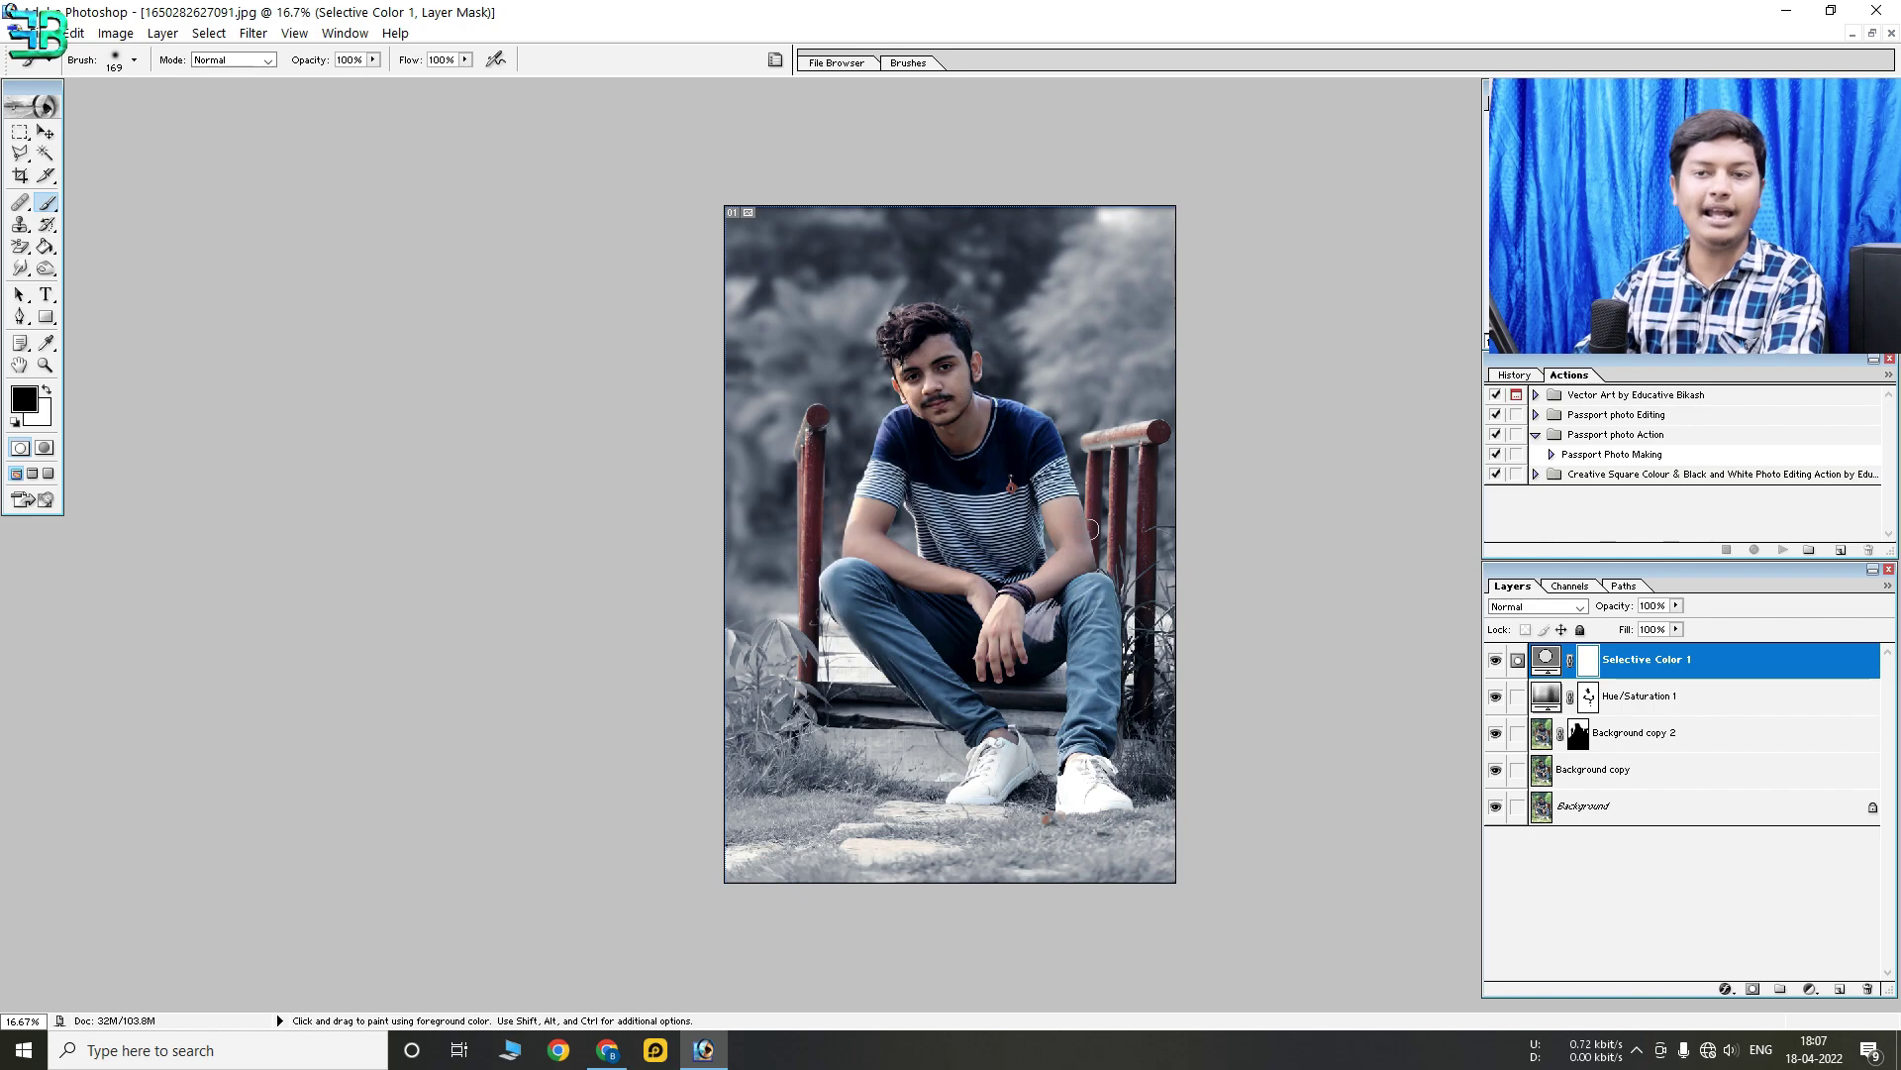
Add a Color Balance layer shifting the highlights toward blue and green
{"action": "left_click", "coordinate": [1810, 988]}
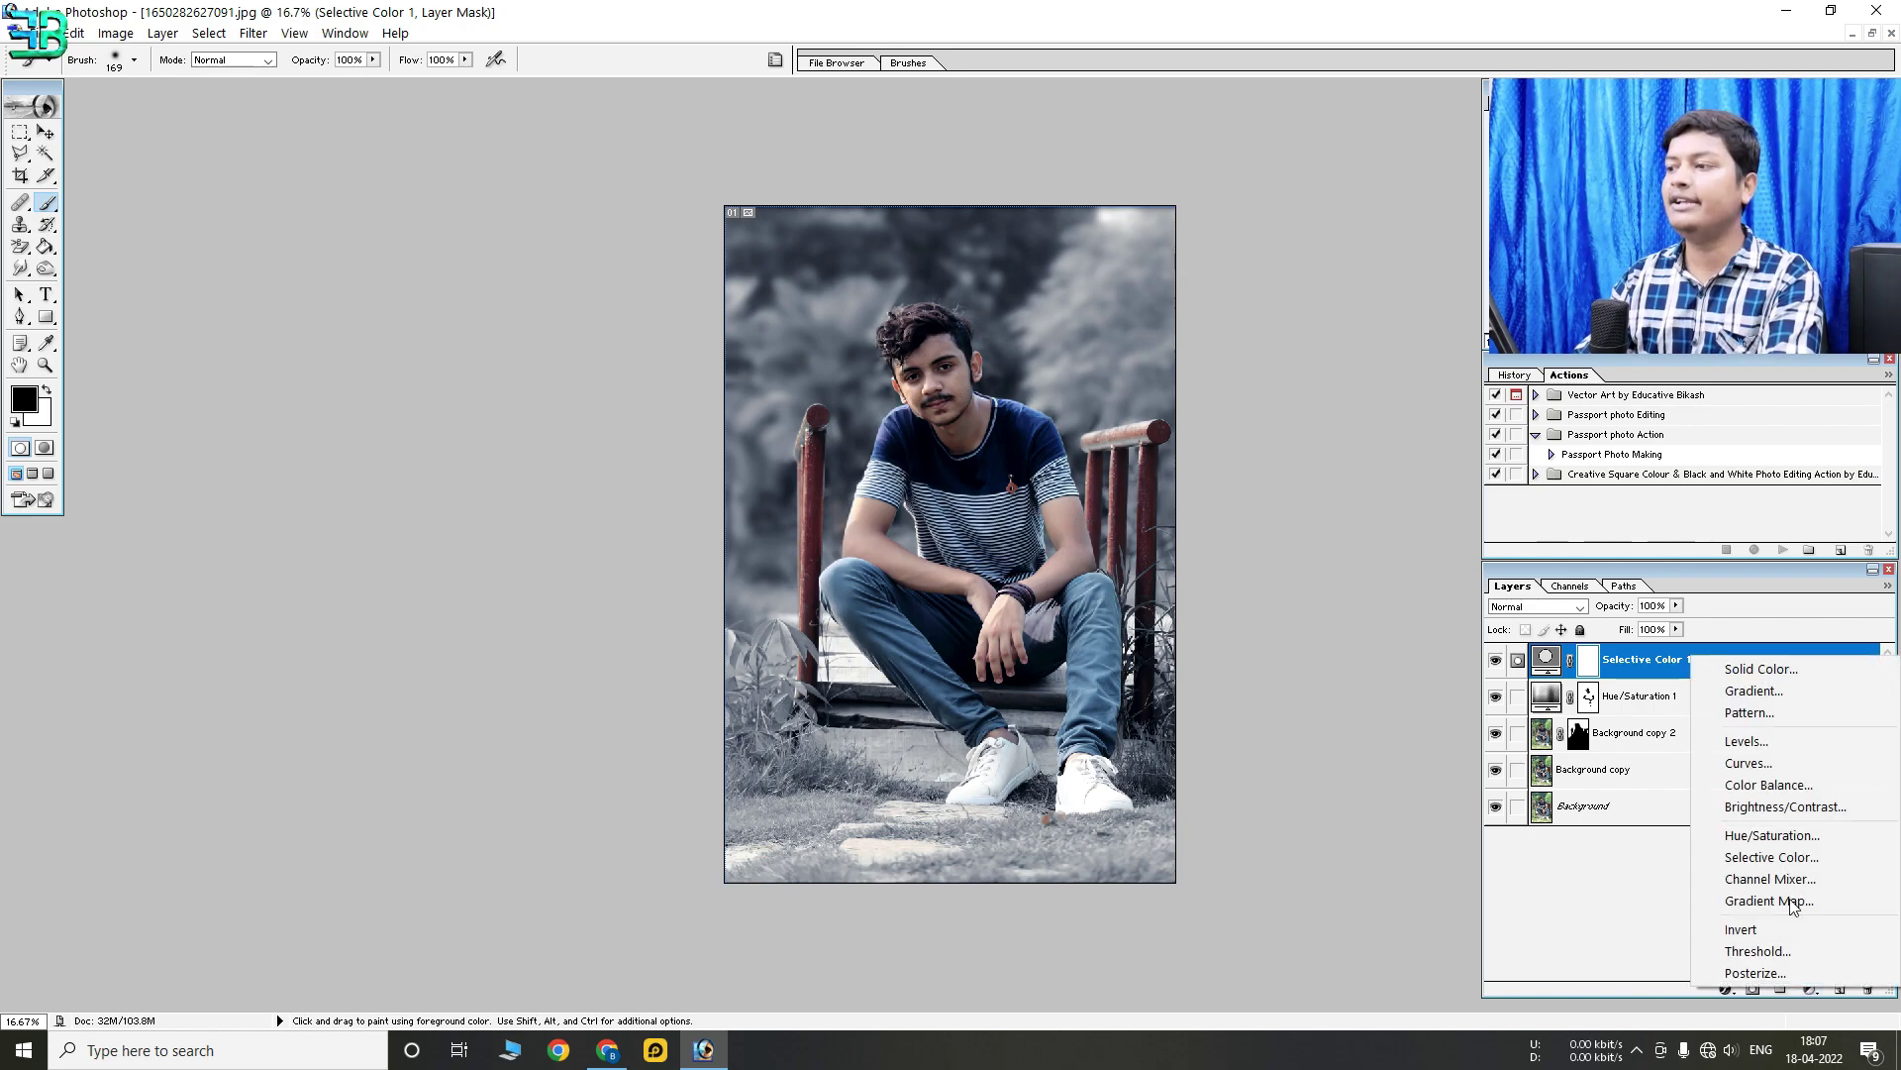
{"action": "left_click", "coordinate": [1769, 783]}
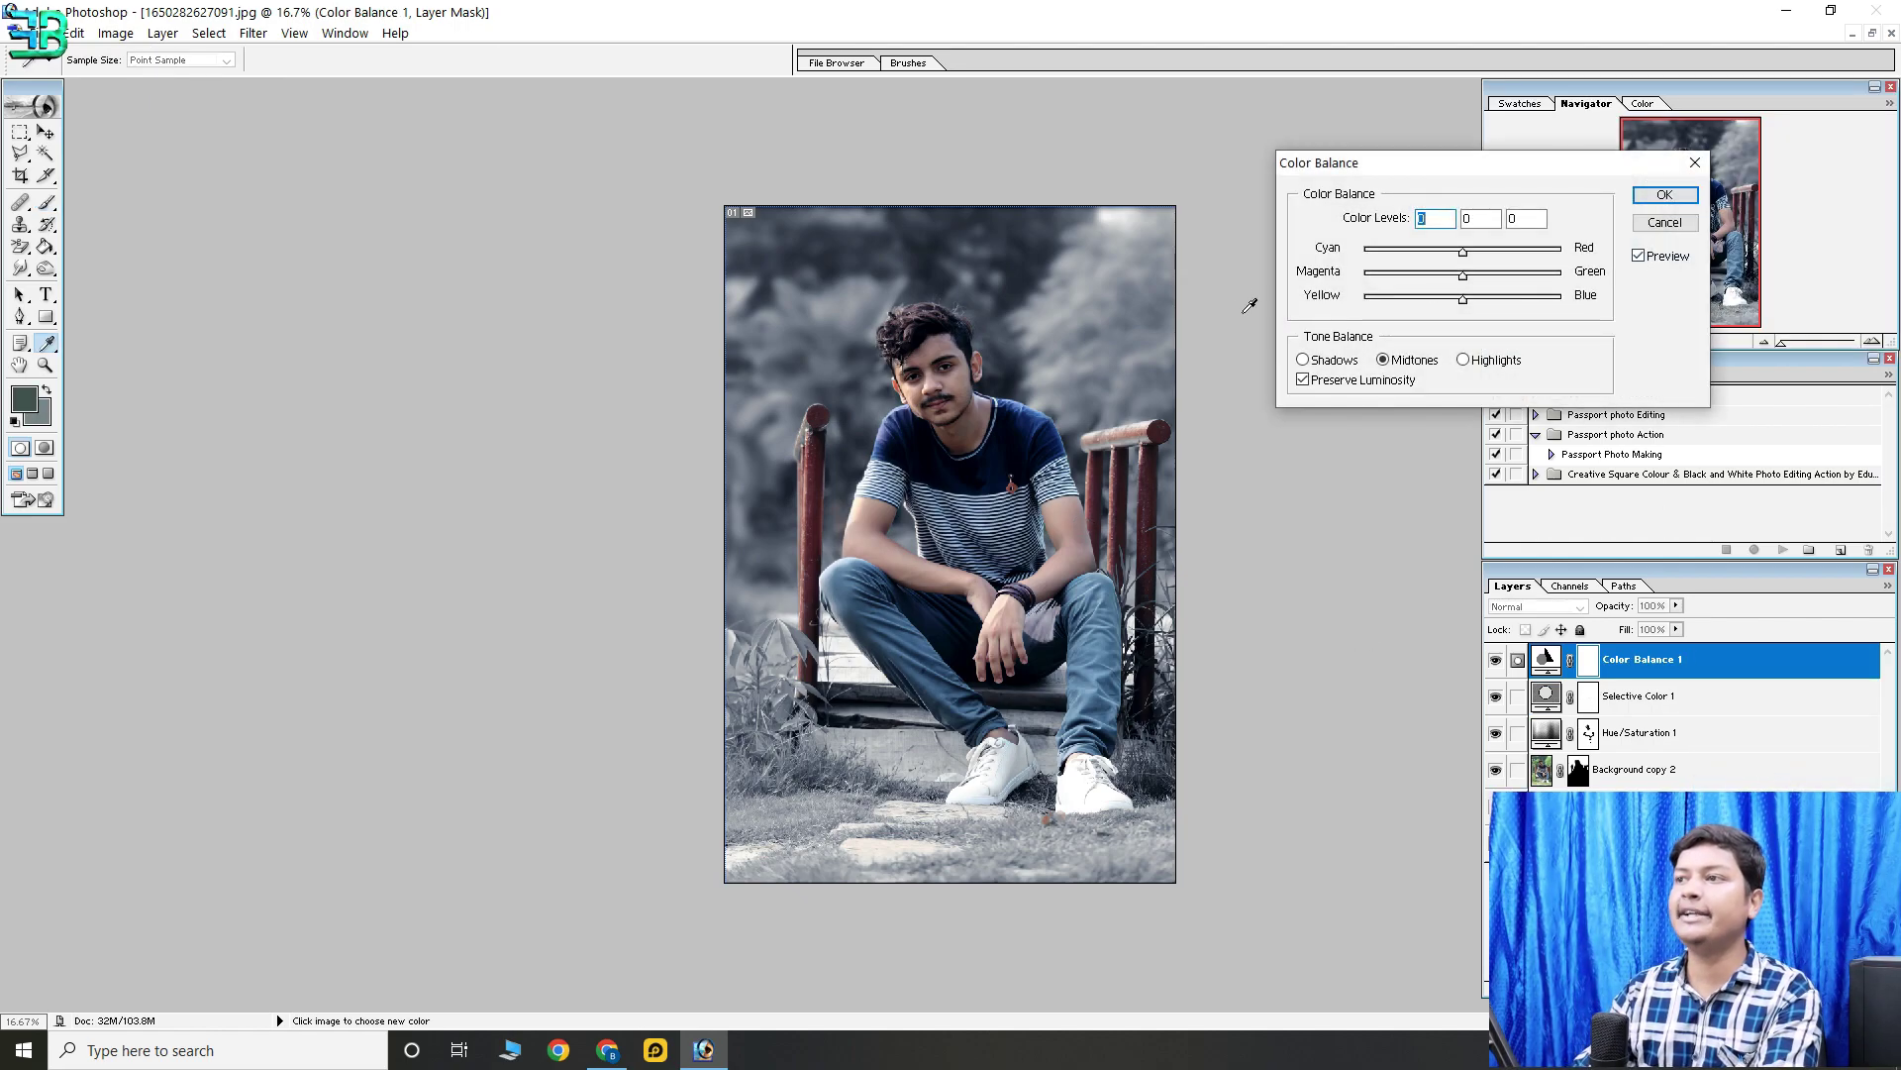
{"action": "left_click", "coordinate": [1463, 360]}
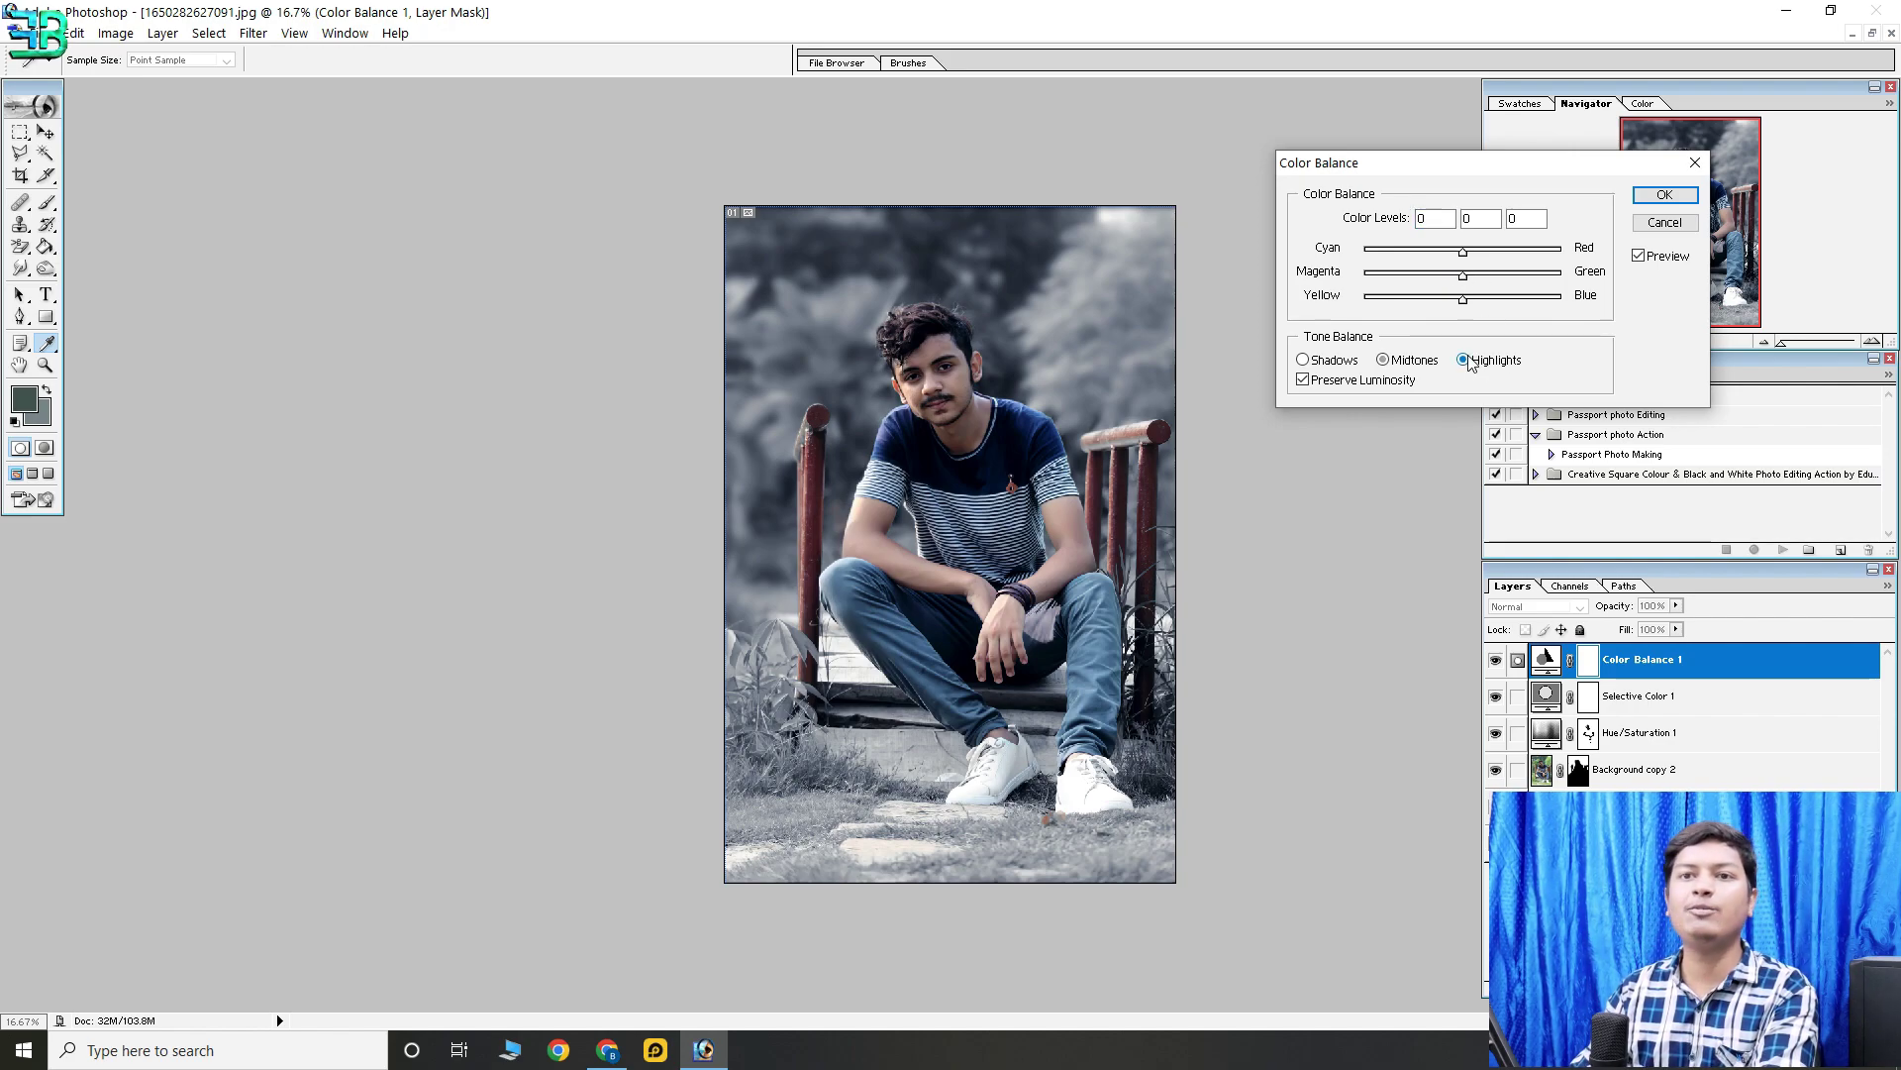
{"action": "left_click_drag", "start_coordinate": [1463, 298], "coordinate": [1482, 307]}
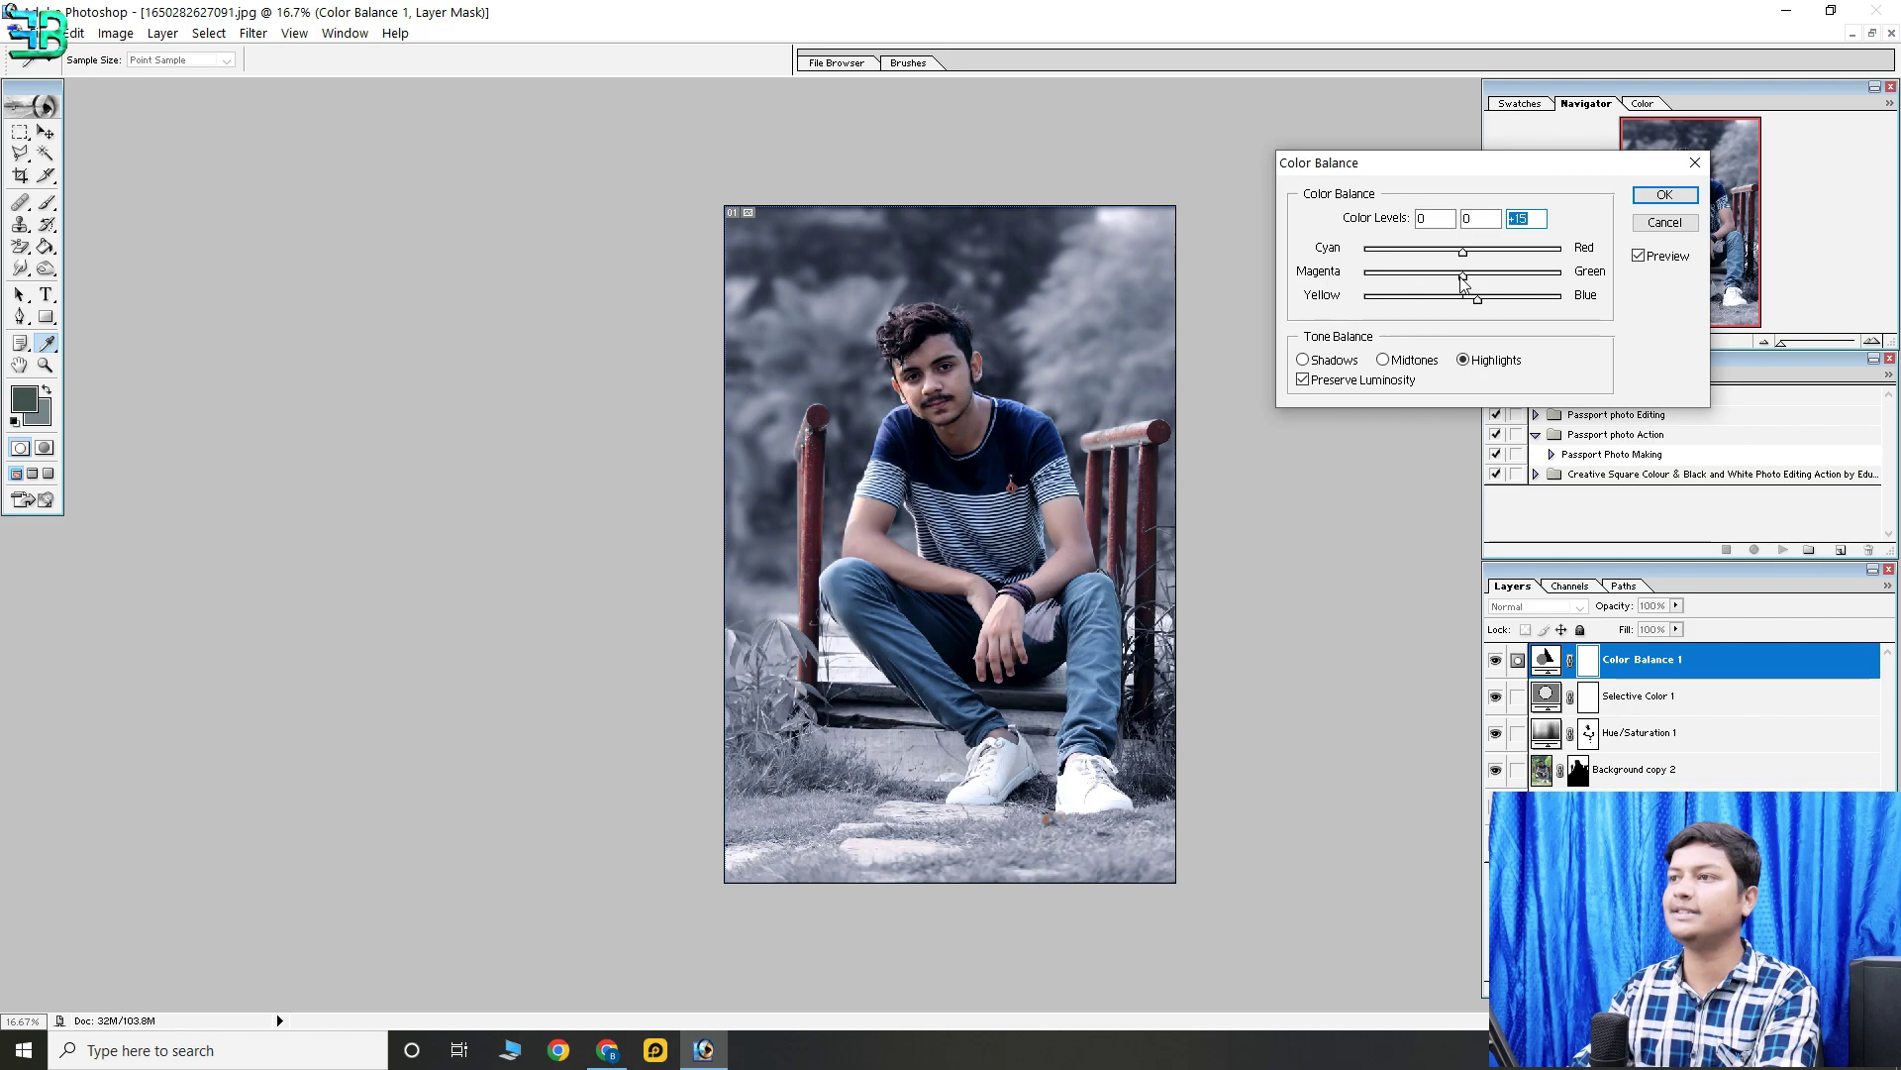
{"action": "left_click_drag", "start_coordinate": [1462, 276], "coordinate": [1459, 255]}
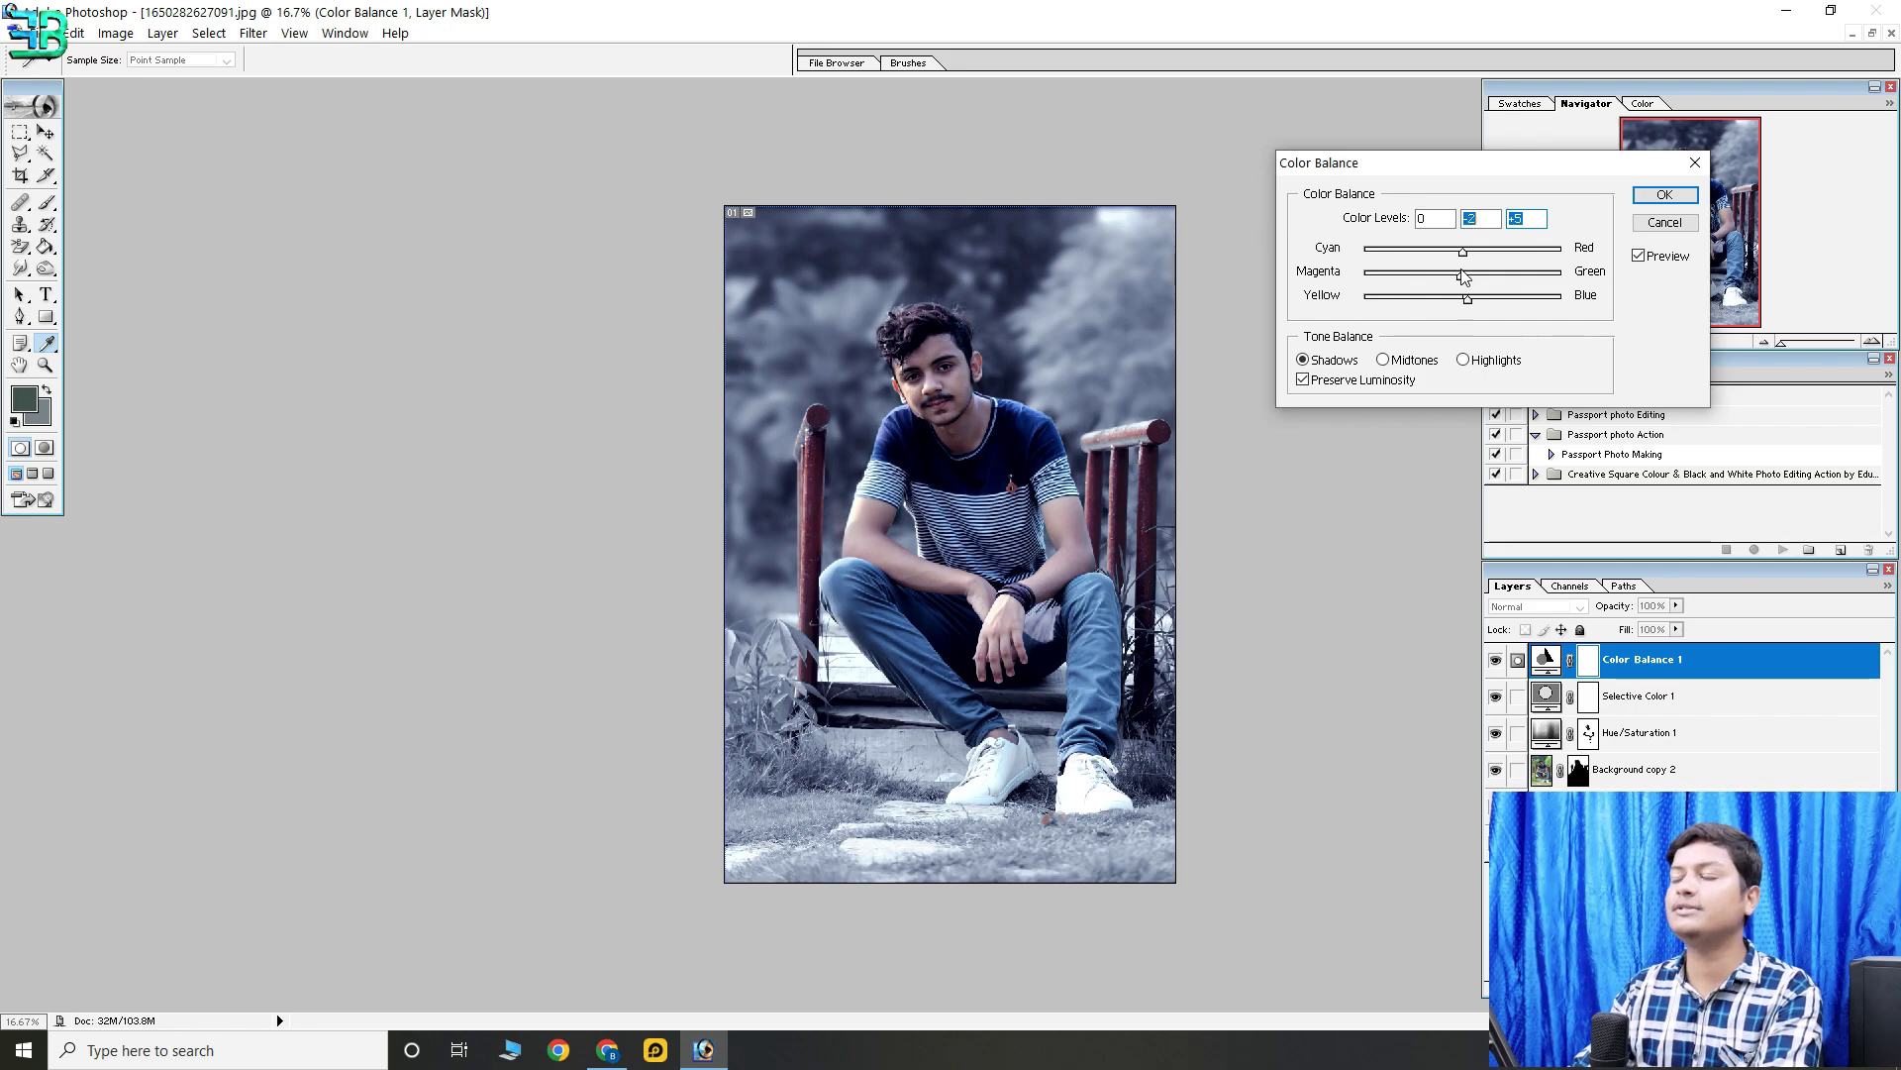
Nudge the shadows toward cyan, confirm, and reset colours to black and white
{"action": "left_click_drag", "start_coordinate": [1463, 251], "coordinate": [1453, 255]}
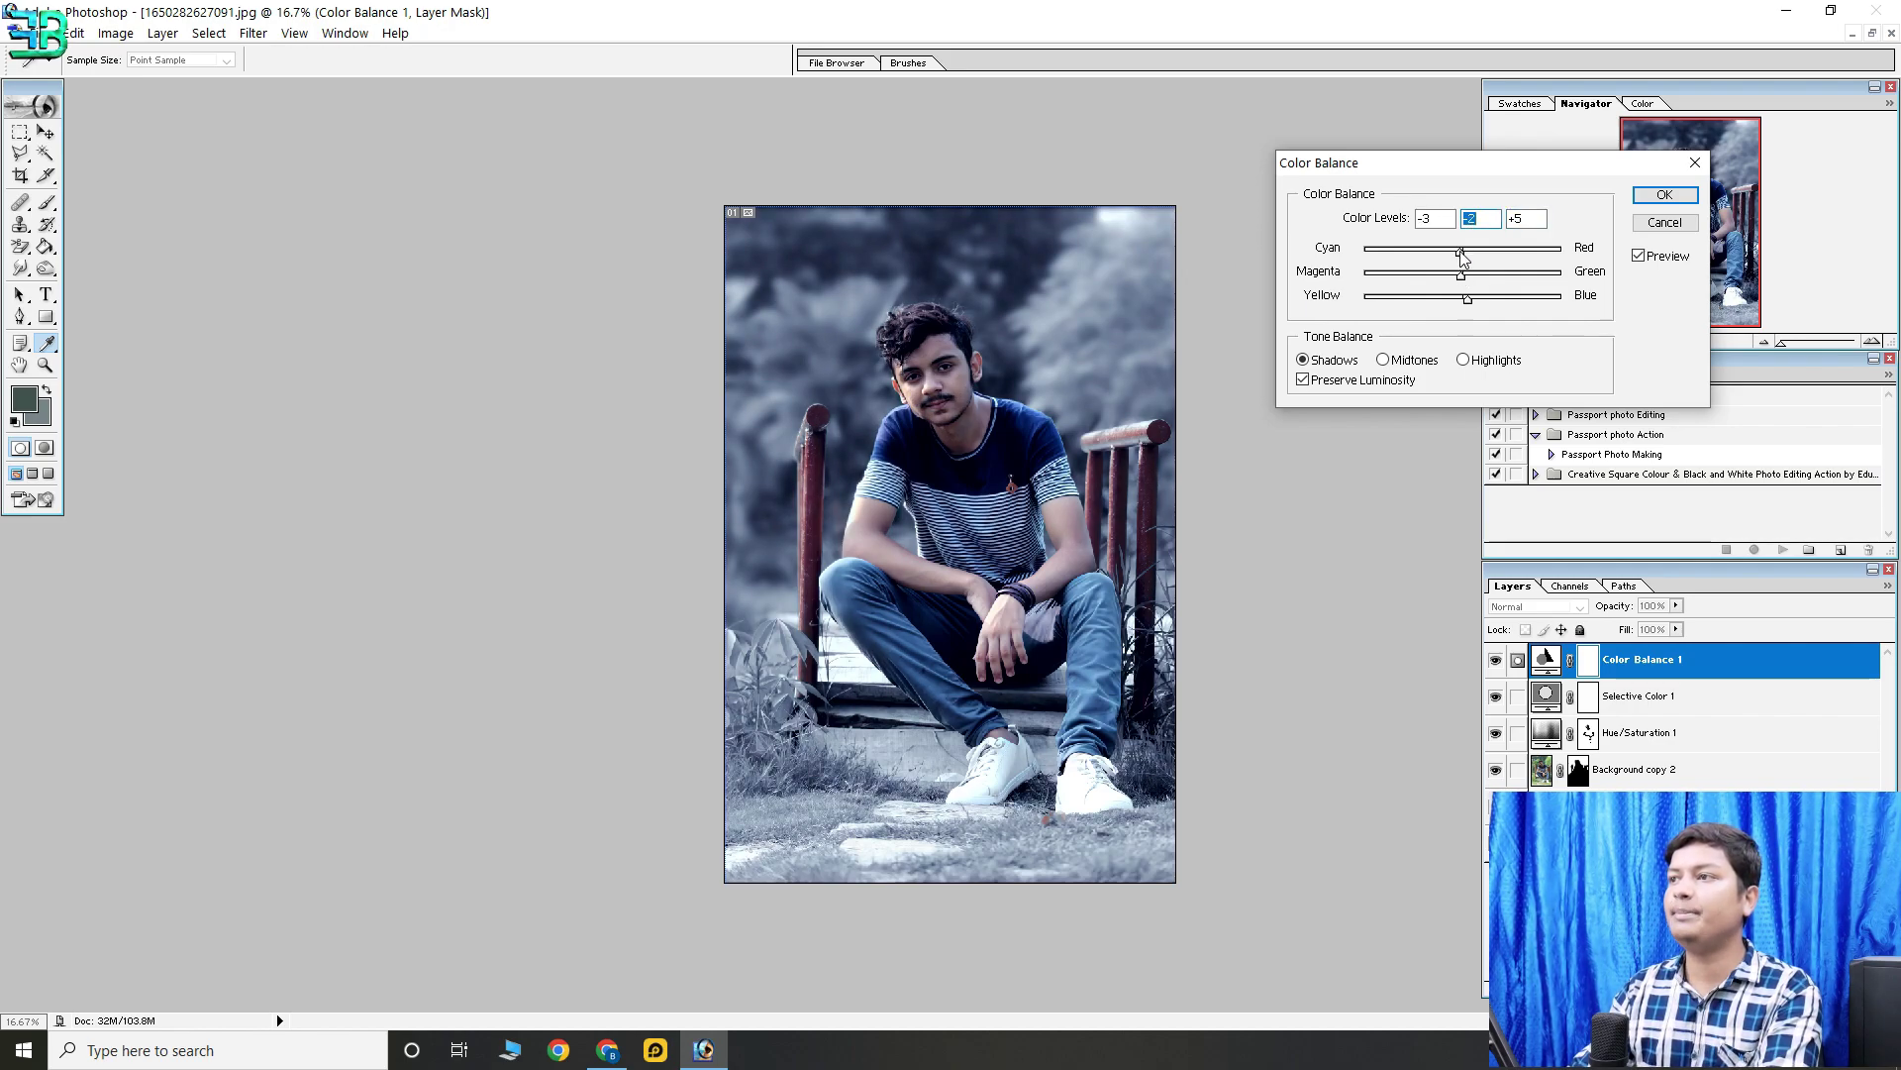
{"action": "left_click", "coordinate": [1461, 250]}
{"action": "left_click", "coordinate": [1664, 195]}
{"action": "key", "text": "d"}
{"action": "key", "text": "b"}
{"action": "key", "text": "ctrl+minus"}
{"action": "key", "text": "ctrl+plus"}
{"action": "key", "text": "ctrl+plus"}
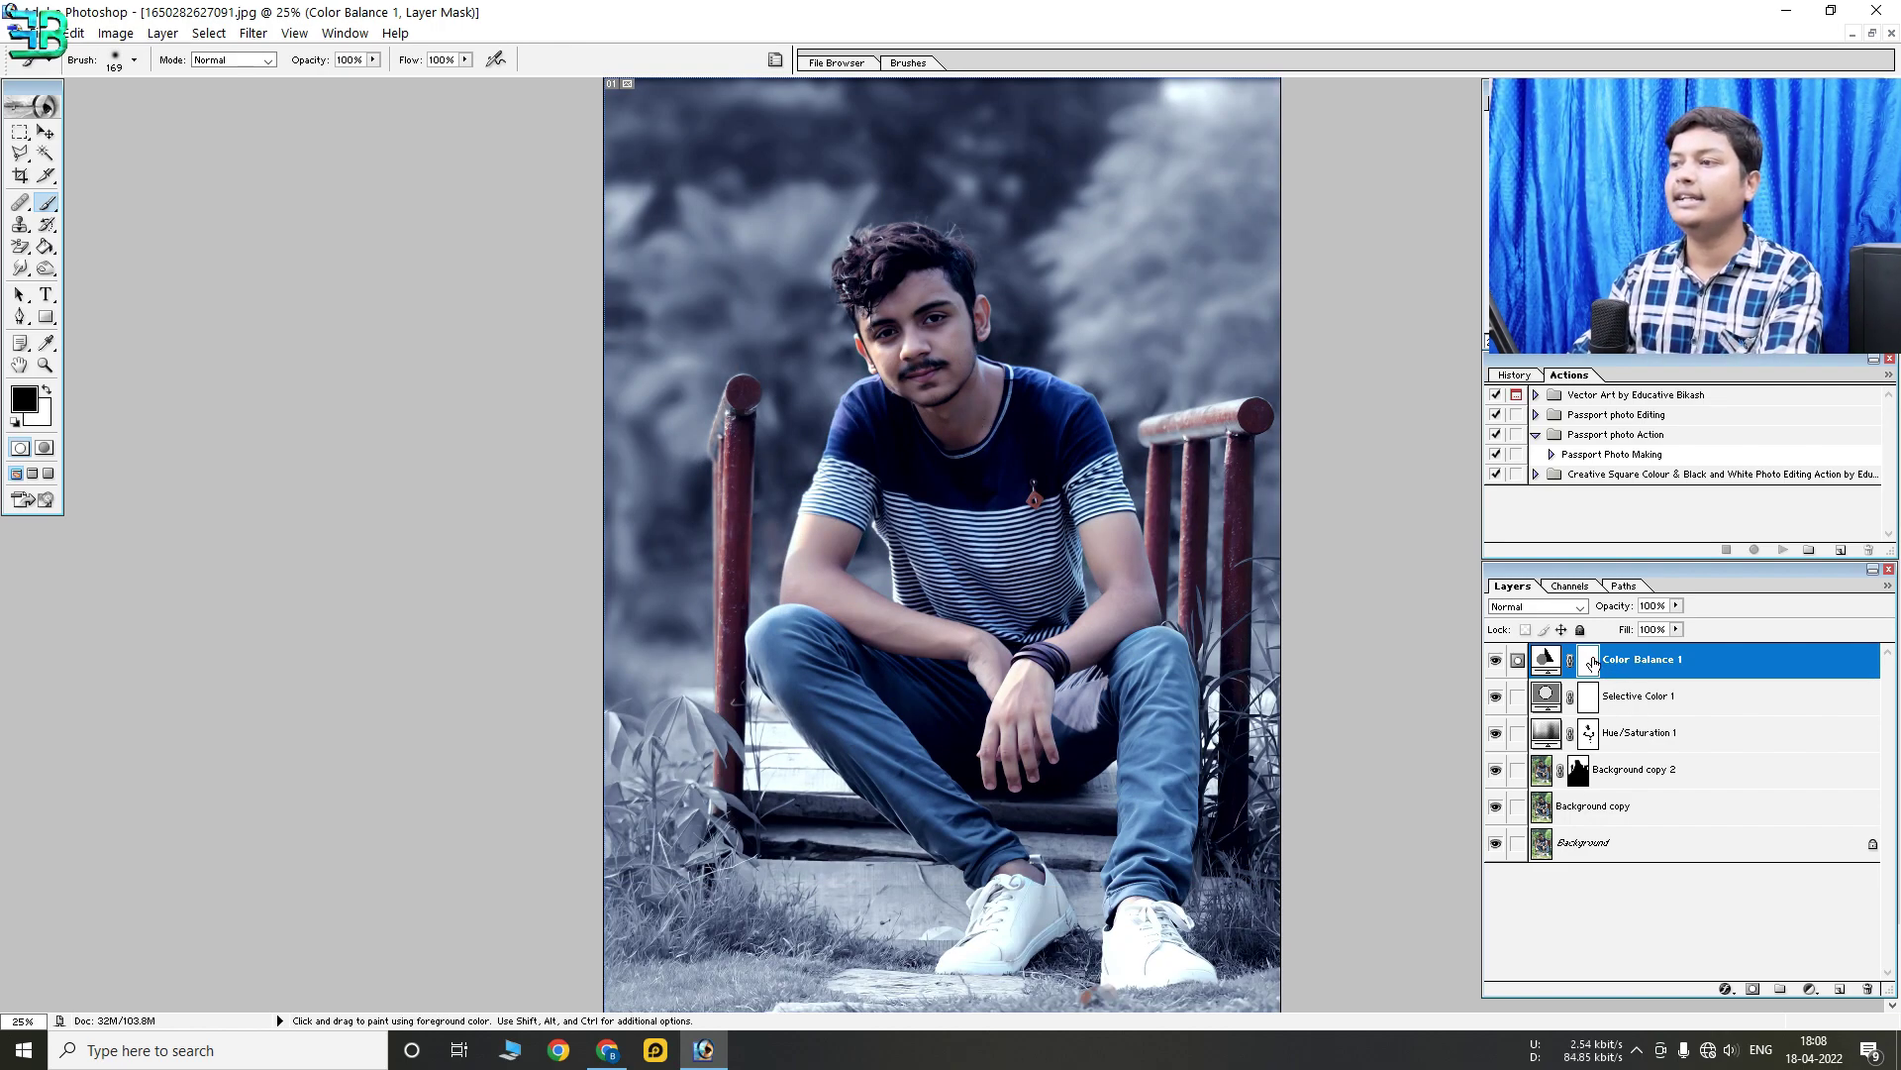
Hide Color Balance 1, then add a Hue/Saturation layer with Cyans saturation at -100
{"action": "left_click", "coordinate": [1494, 663]}
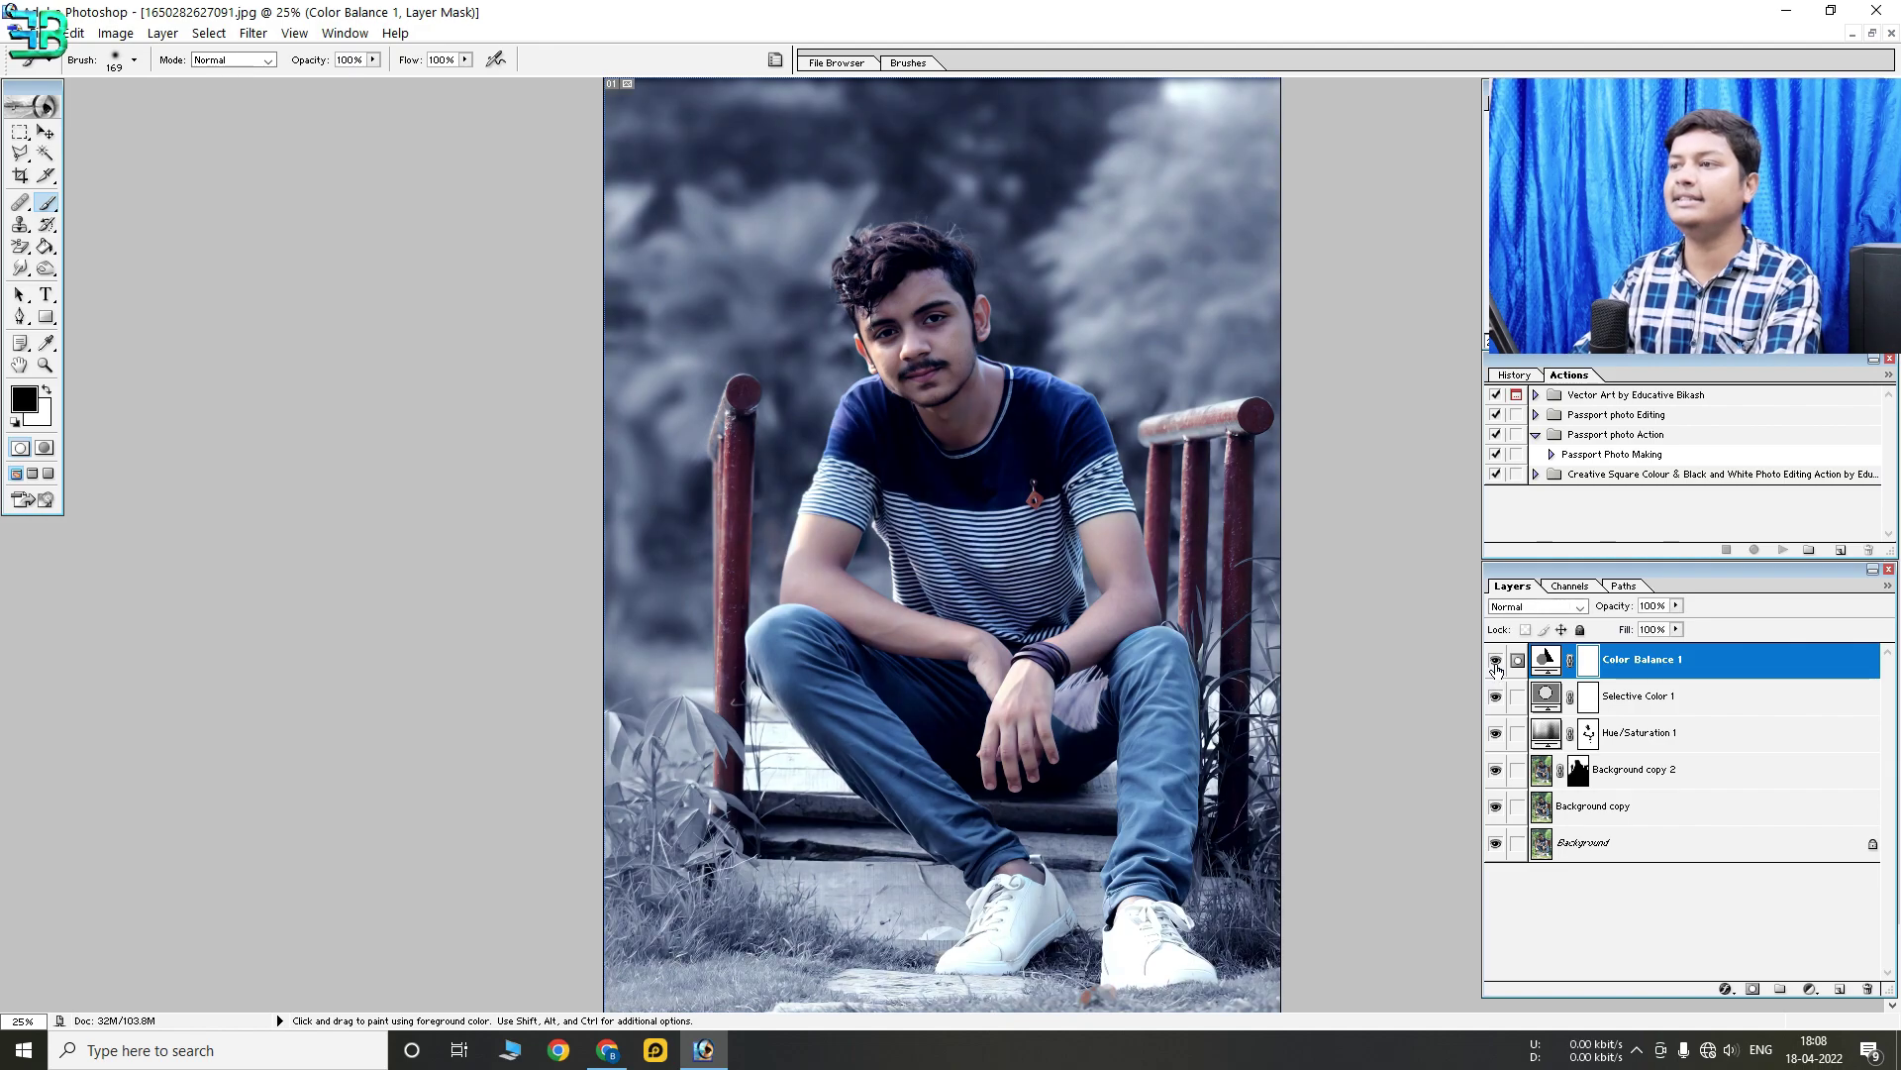
{"action": "left_click", "coordinate": [1808, 989]}
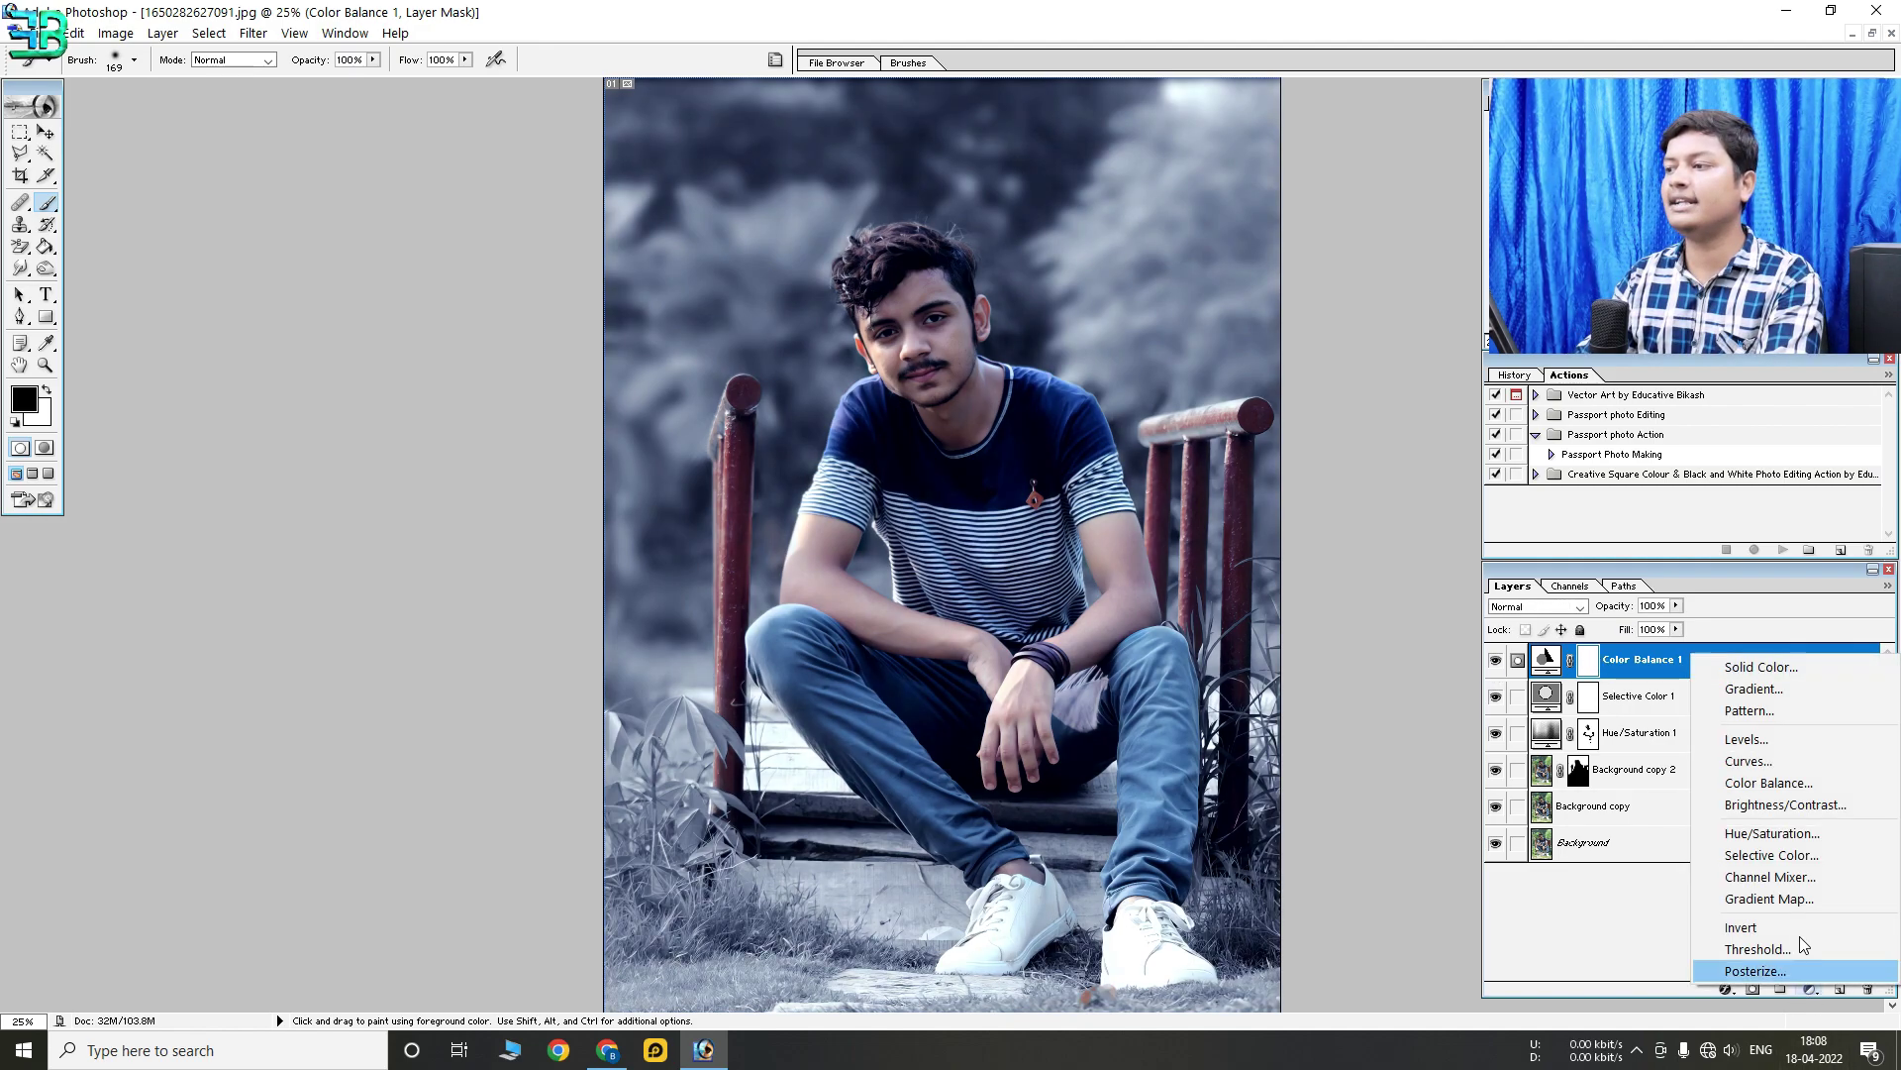
{"action": "left_click", "coordinate": [1748, 840]}
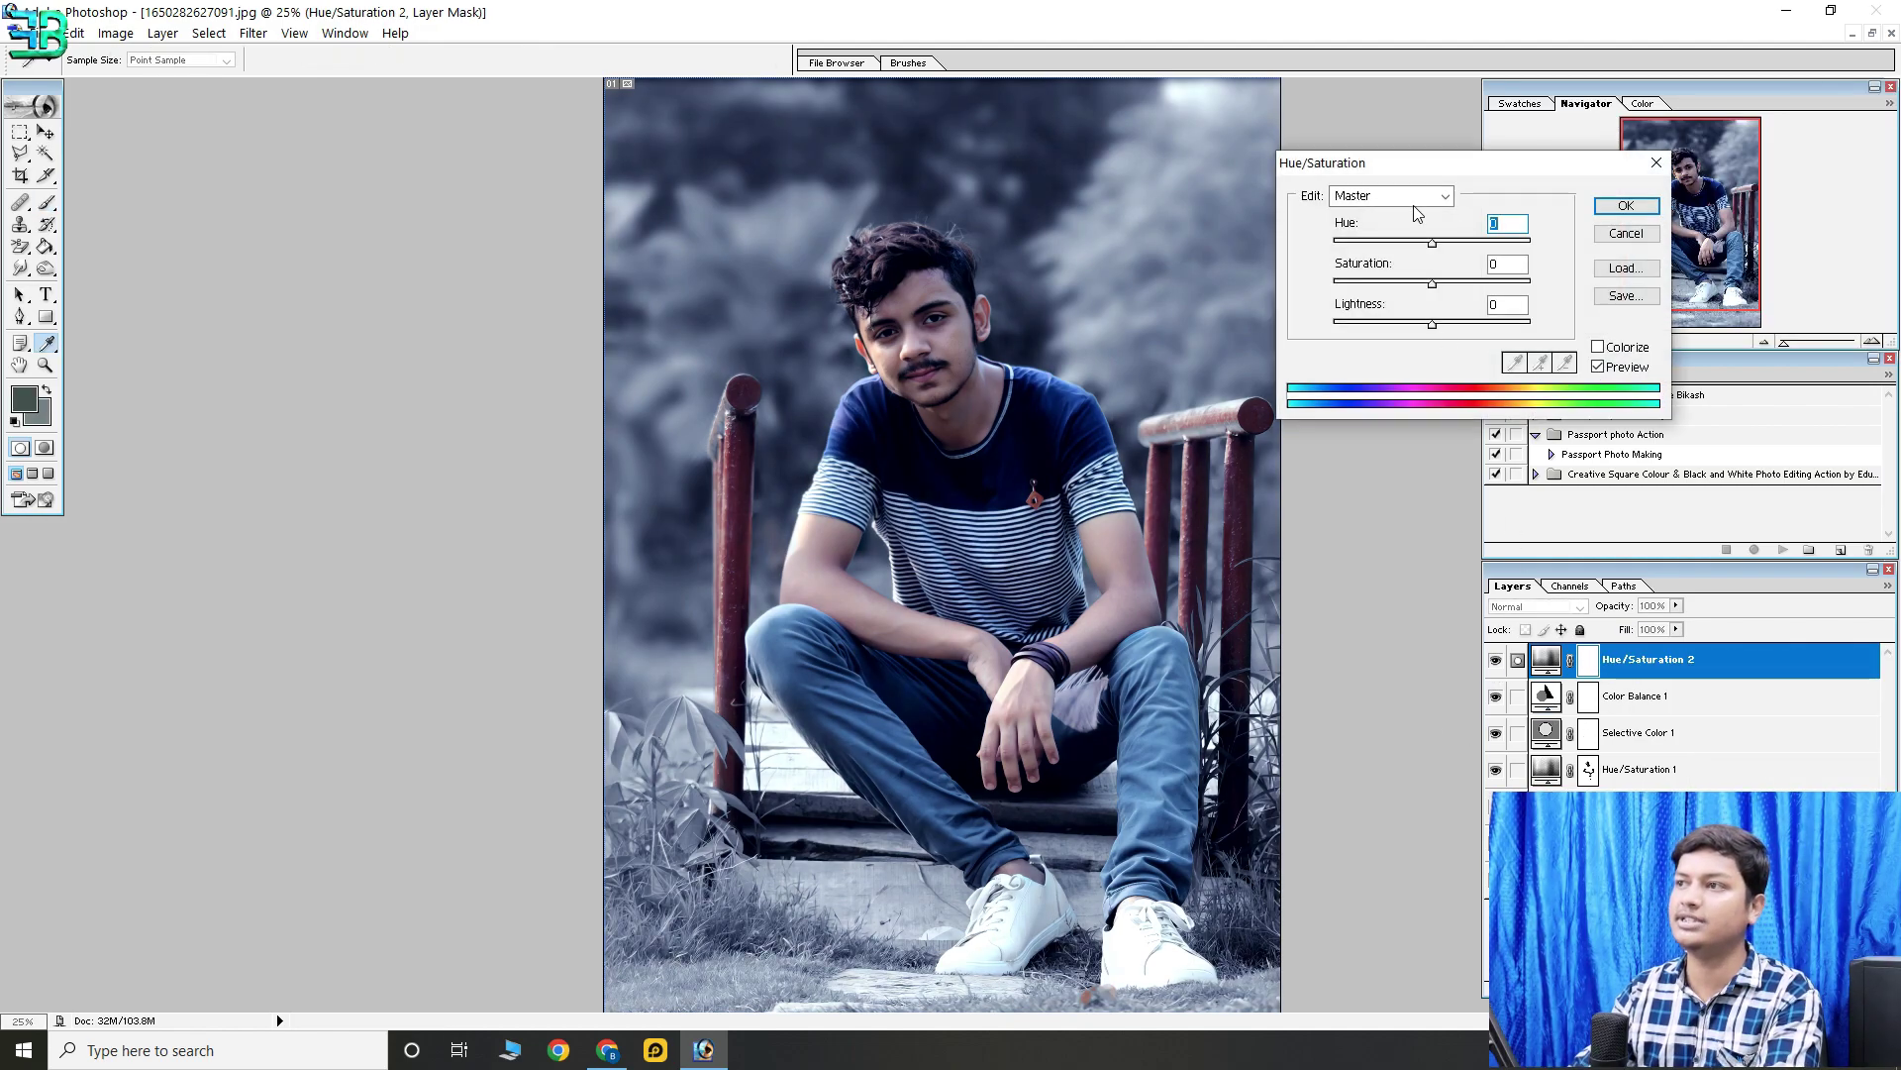
{"action": "left_click", "coordinate": [1391, 195]}
{"action": "left_click", "coordinate": [1382, 281]}
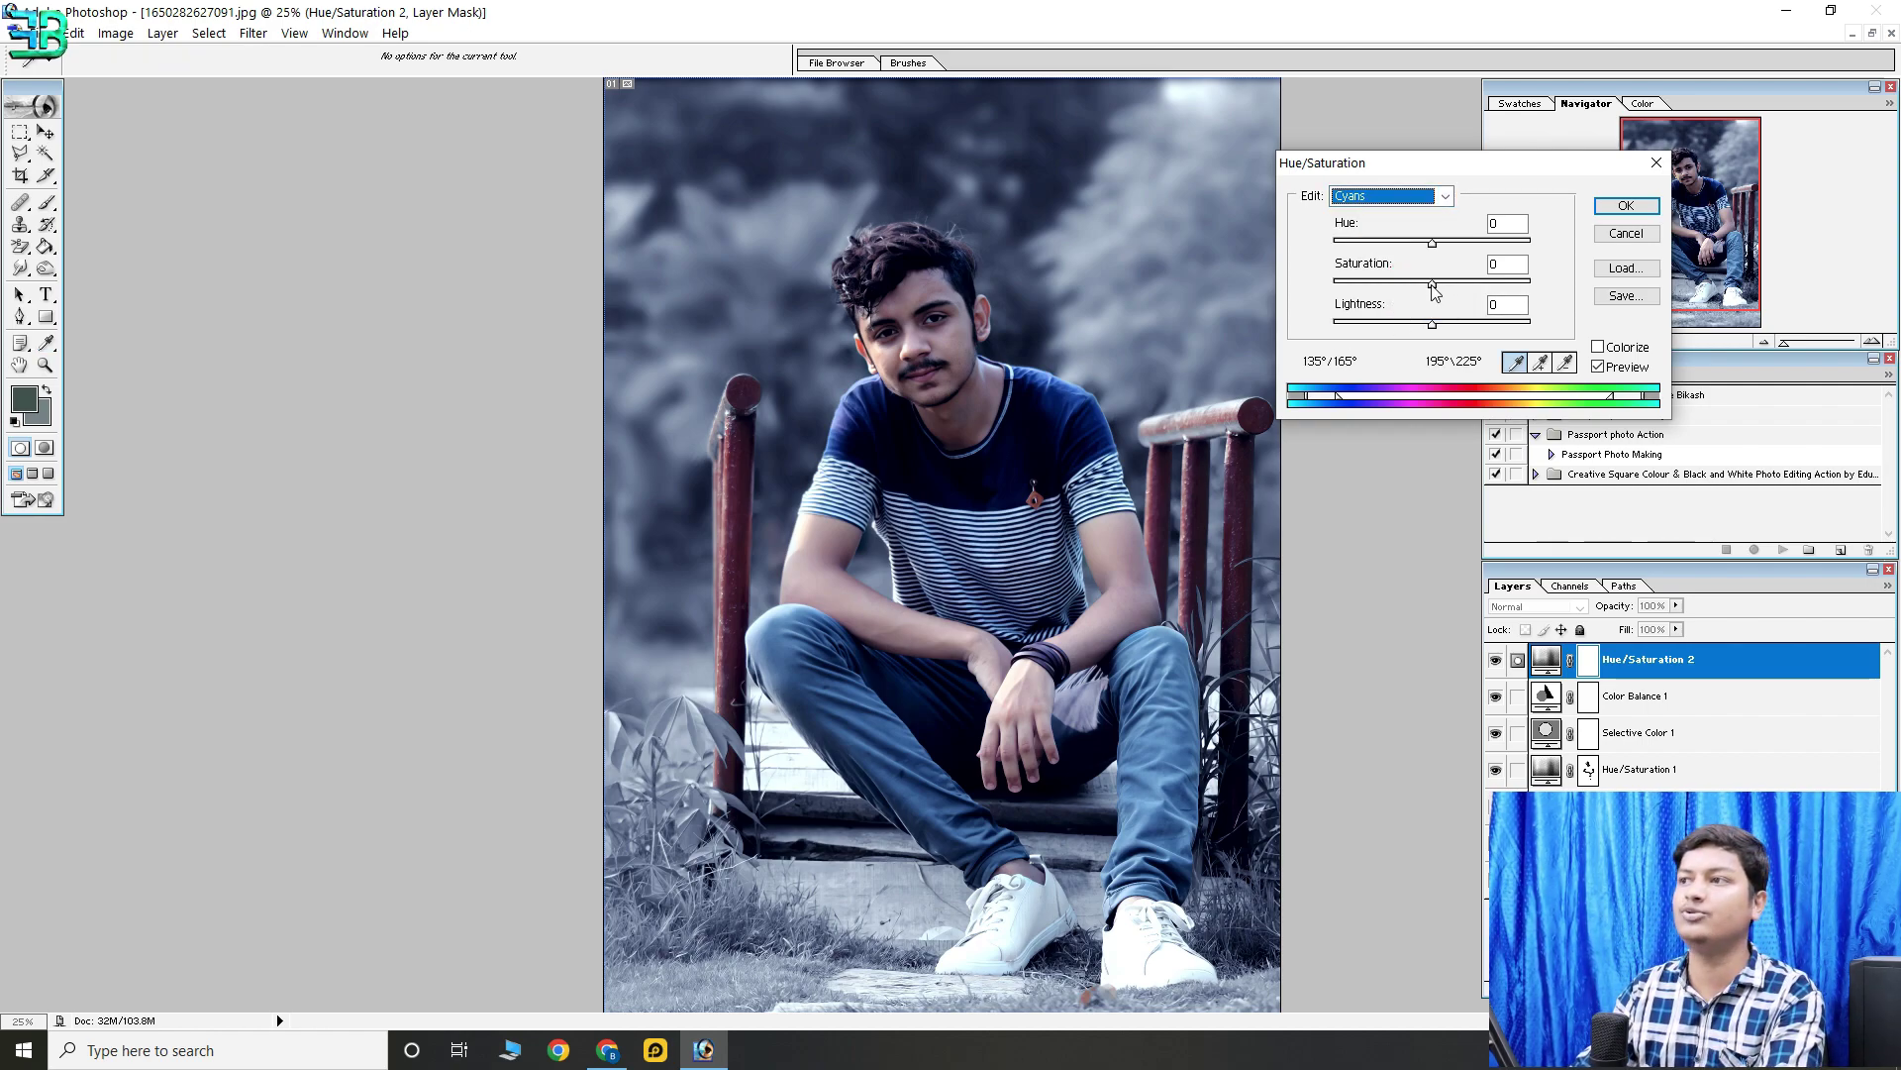
{"action": "left_click_drag", "start_coordinate": [1433, 286], "coordinate": [1243, 274]}
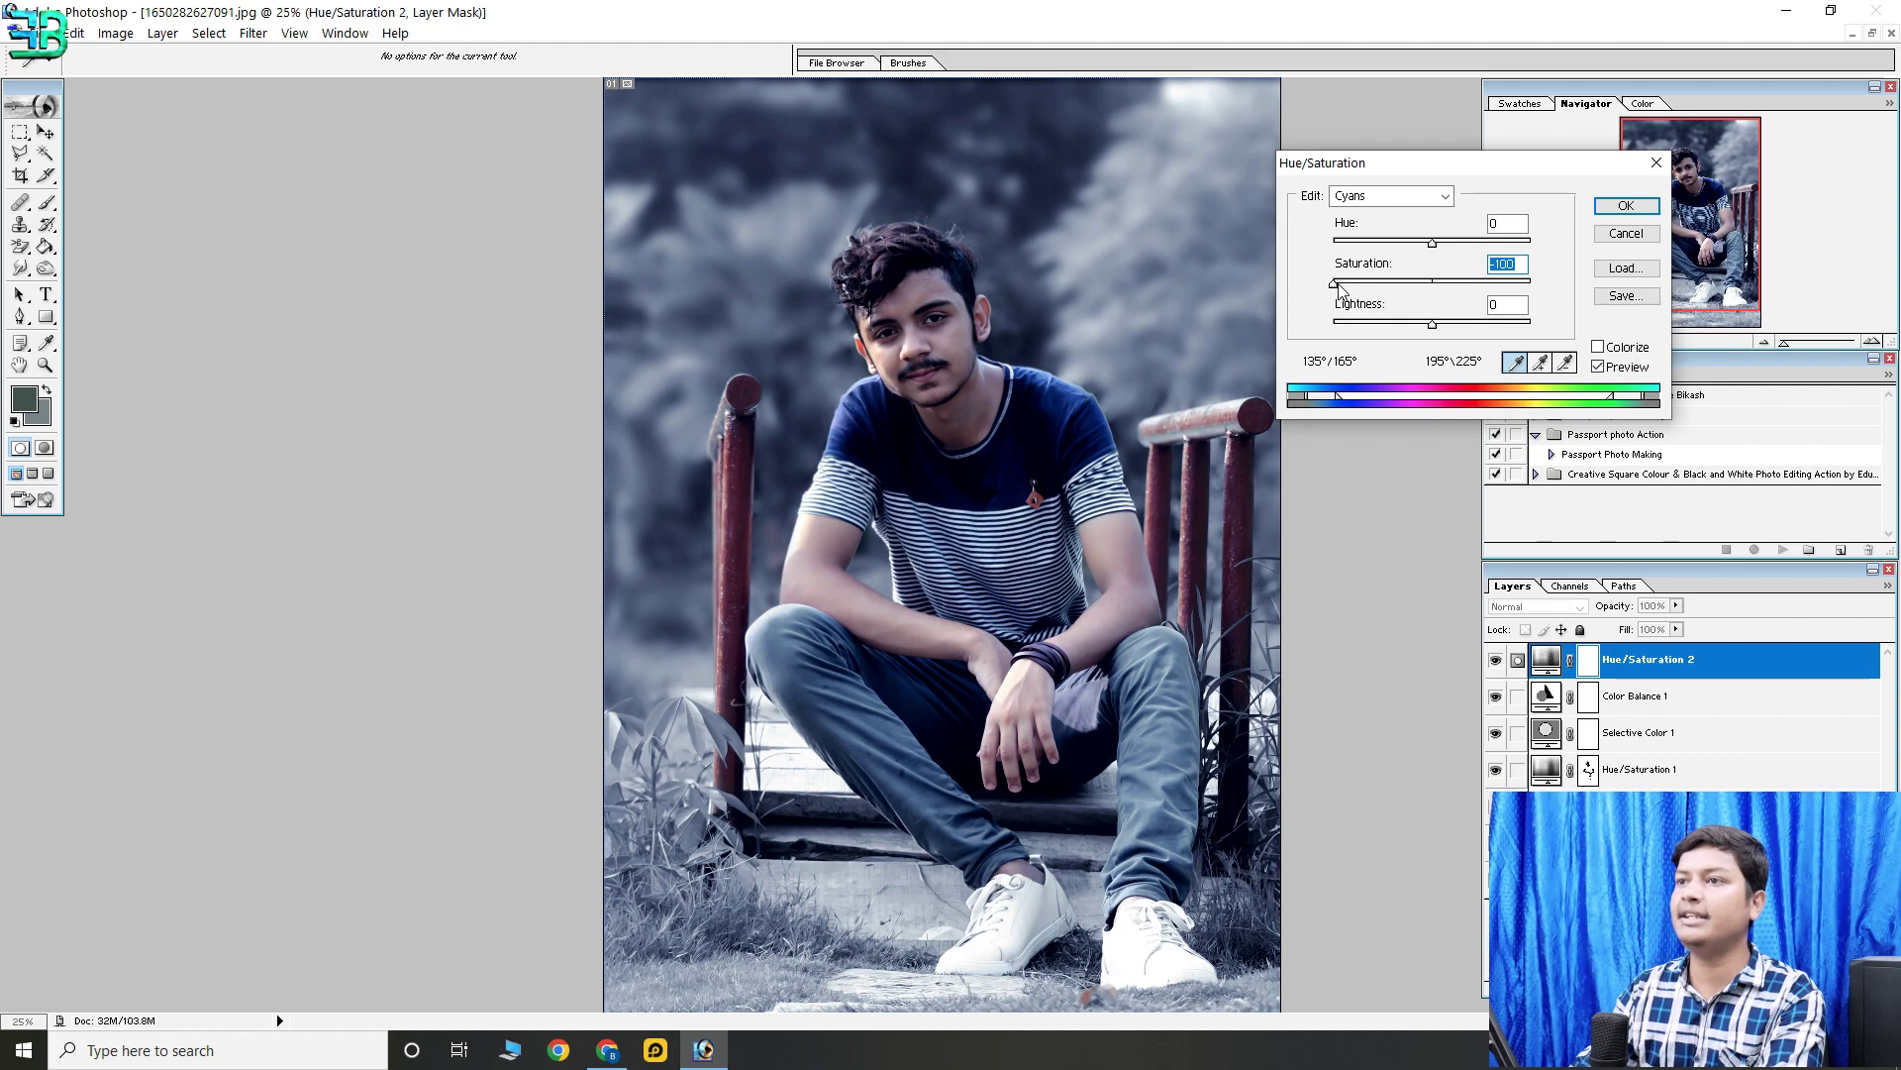
Lower the Blues saturation to -12 and confirm the Hue/Saturation 2 settings
{"action": "left_click", "coordinate": [1391, 195]}
{"action": "left_click", "coordinate": [1426, 269]}
{"action": "mouse_move", "coordinate": [1433, 285]}
{"action": "left_mouse_down"}
{"action": "mouse_move", "coordinate": [1392, 286]}
{"action": "mouse_move", "coordinate": [1412, 294]}
{"action": "left_mouse_up"}
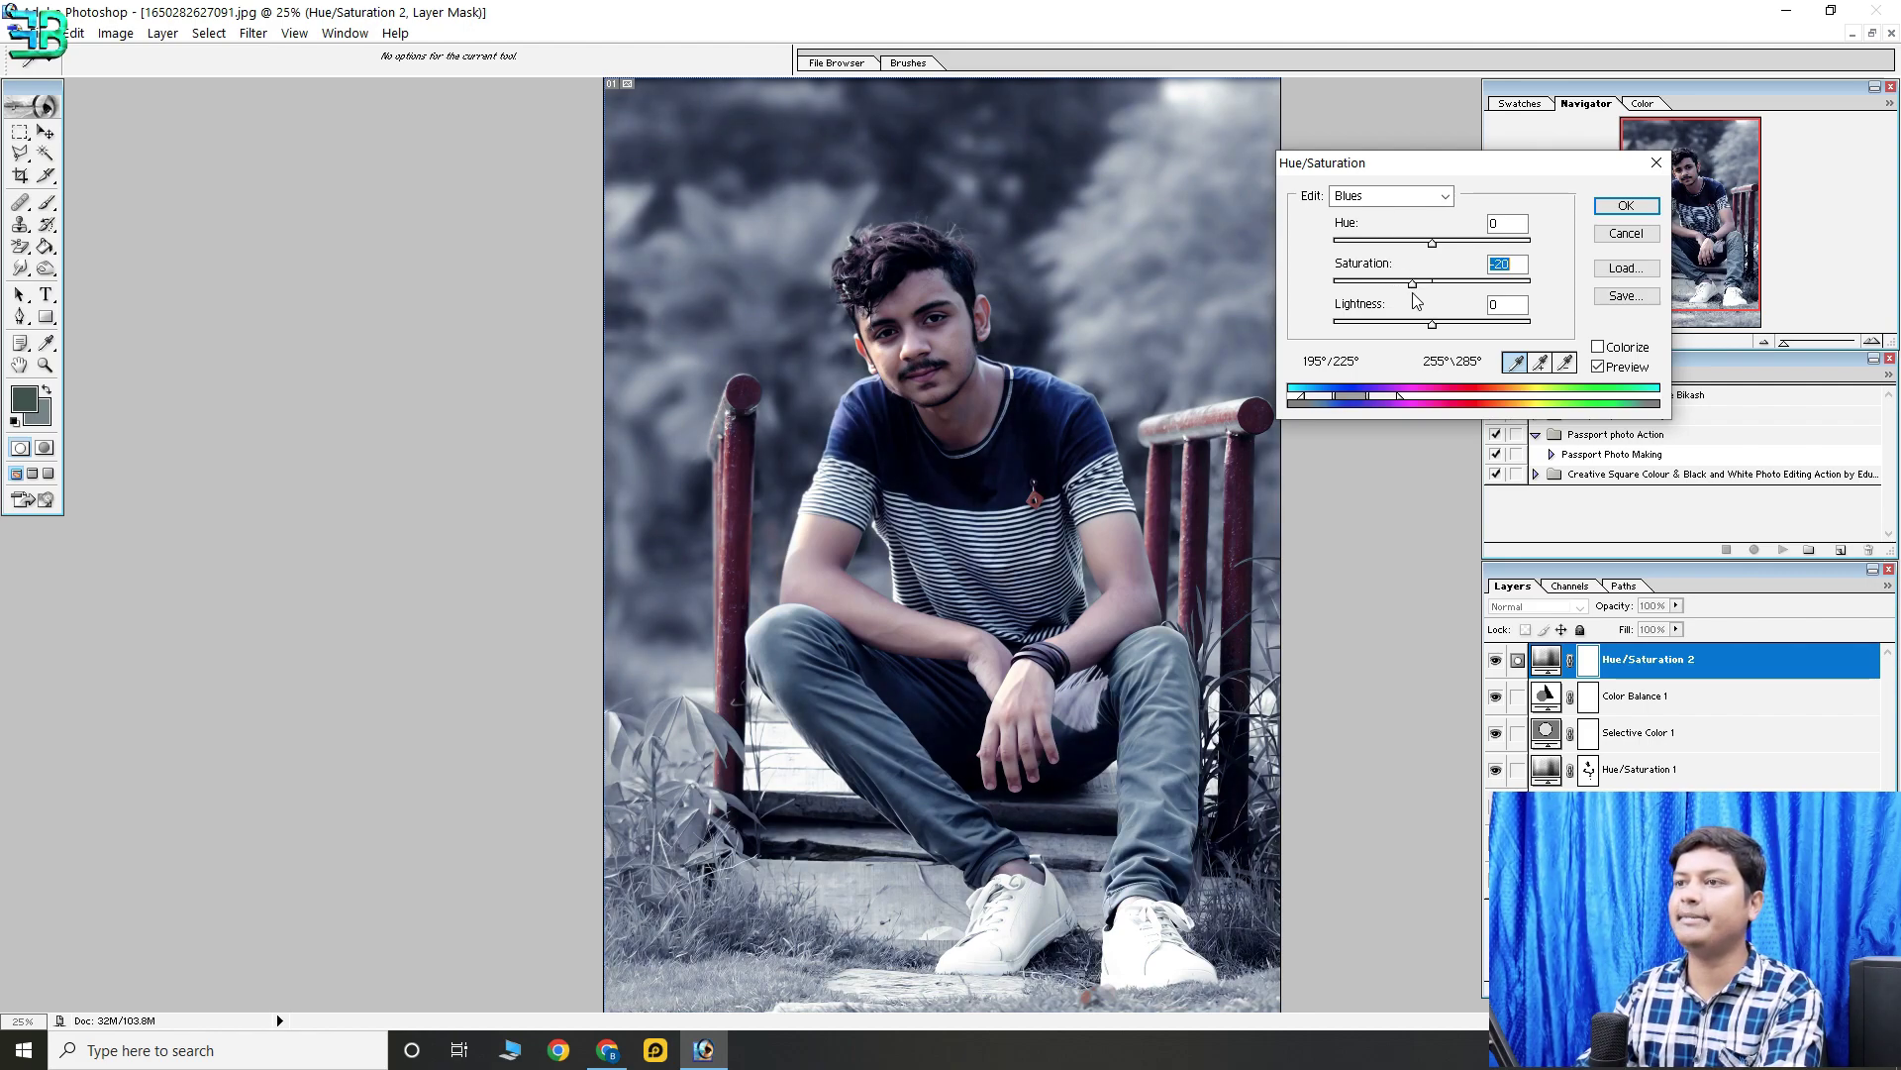
{"action": "left_click_drag", "start_coordinate": [1423, 303], "coordinate": [1424, 303]}
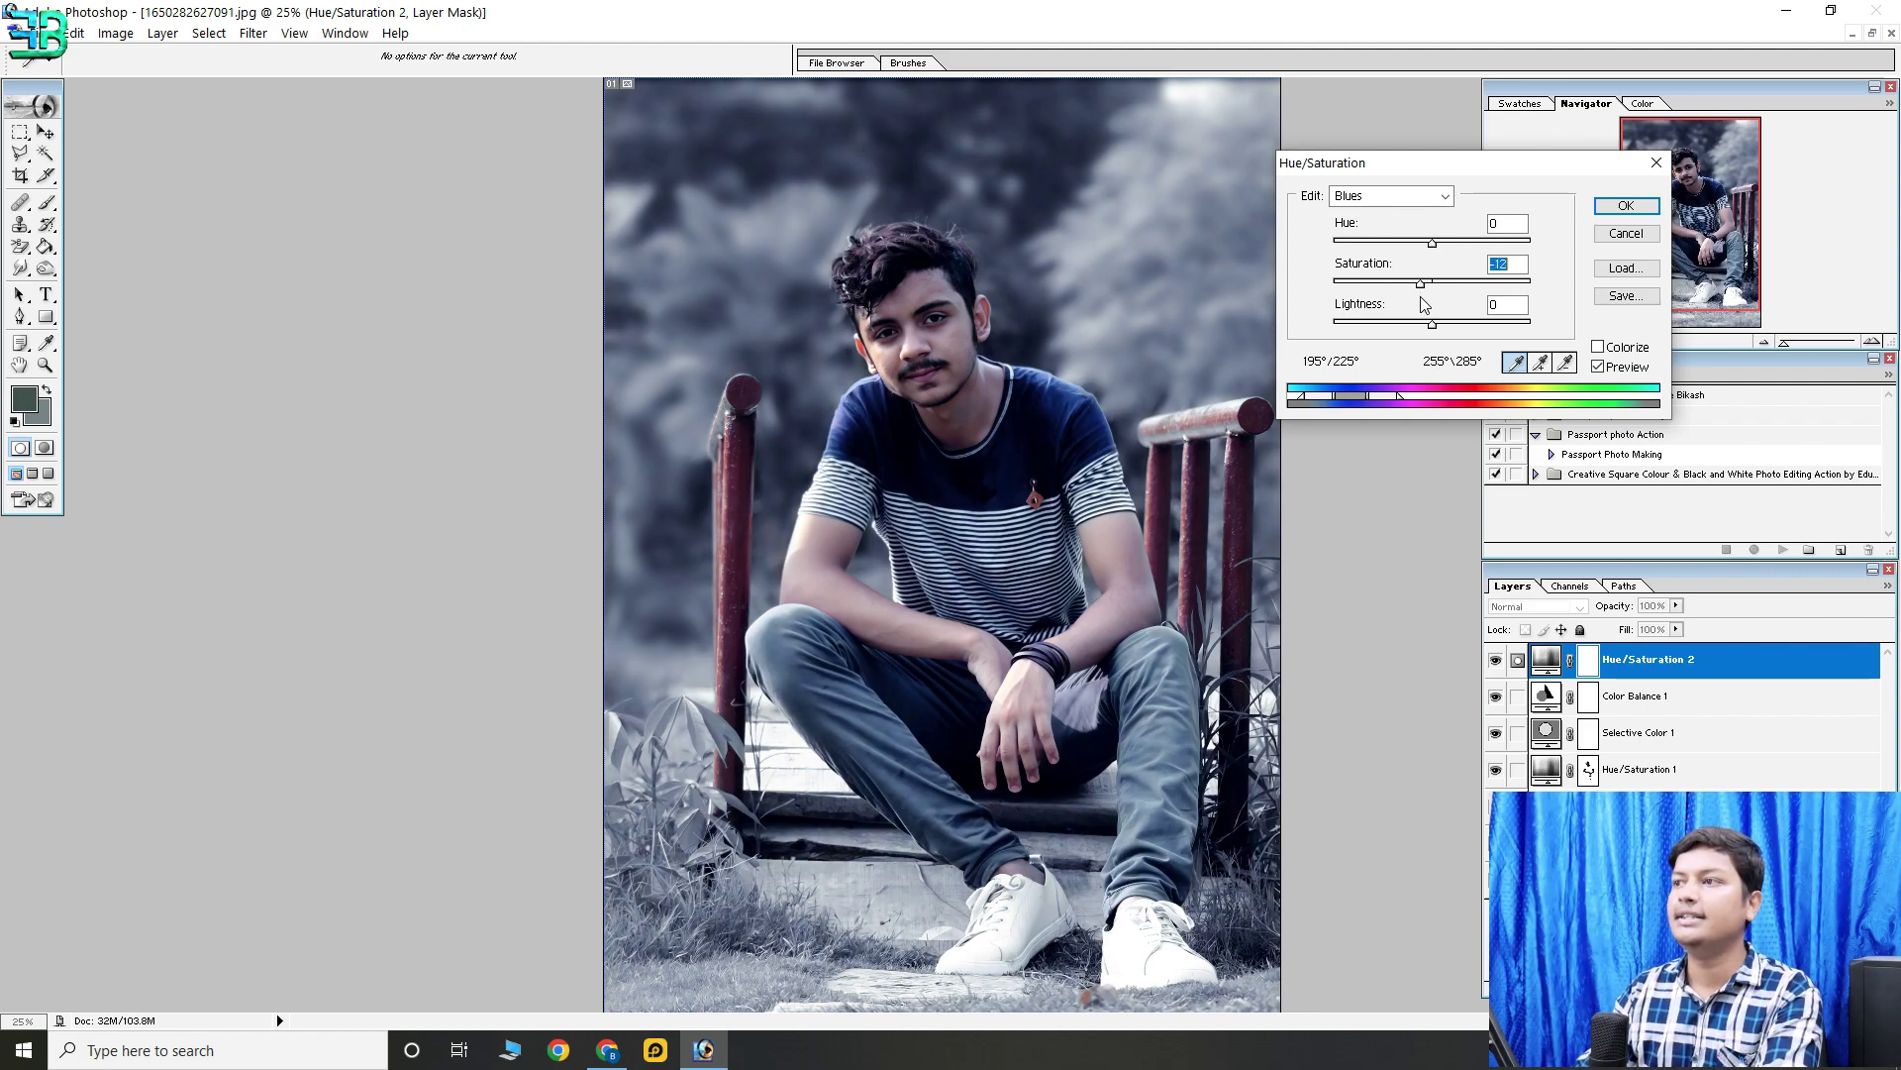
{"action": "left_click", "coordinate": [1626, 205]}
Switch to the Brush with default colours, refit the view, and hide Hue/Saturation 2 to compare
{"action": "key", "text": "b"}
{"action": "key", "text": "d"}
{"action": "key", "text": "ctrl+minus"}
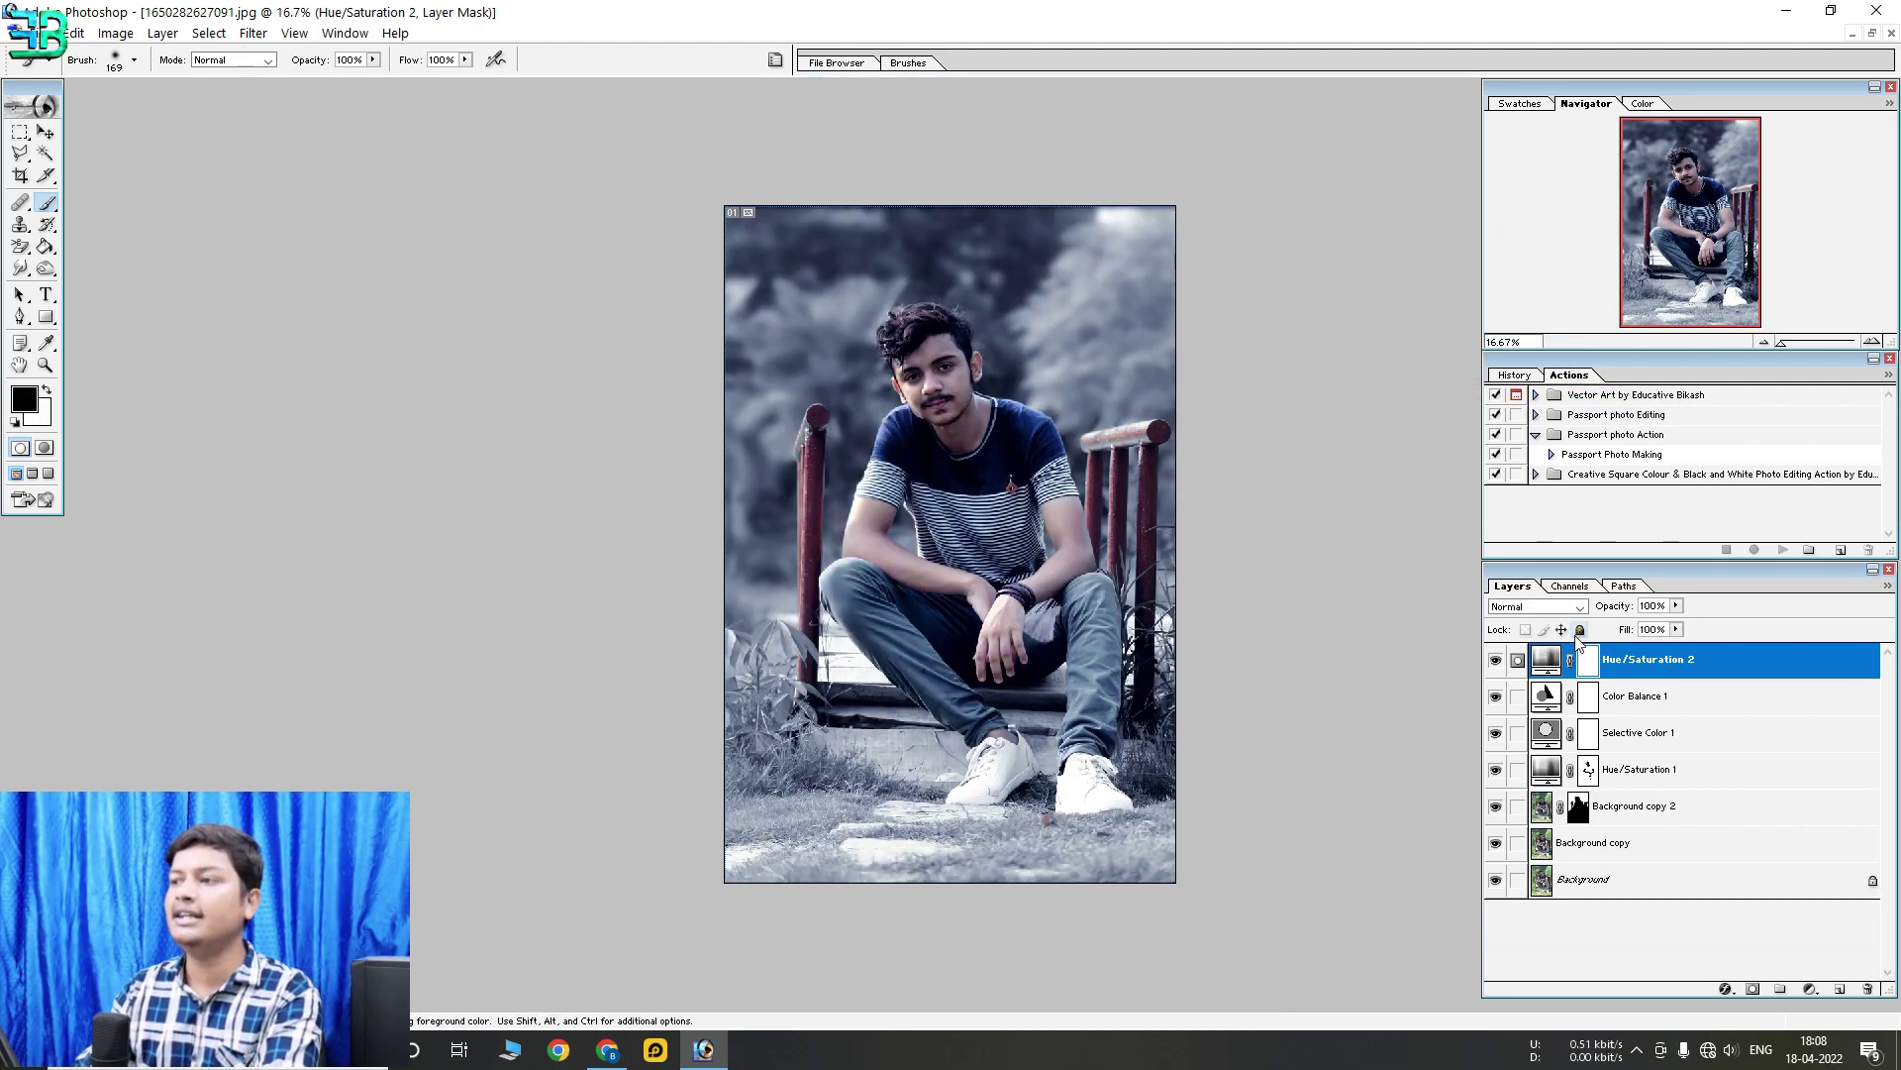
{"action": "key", "text": "ctrl+plus"}
{"action": "left_click", "coordinate": [1495, 660]}
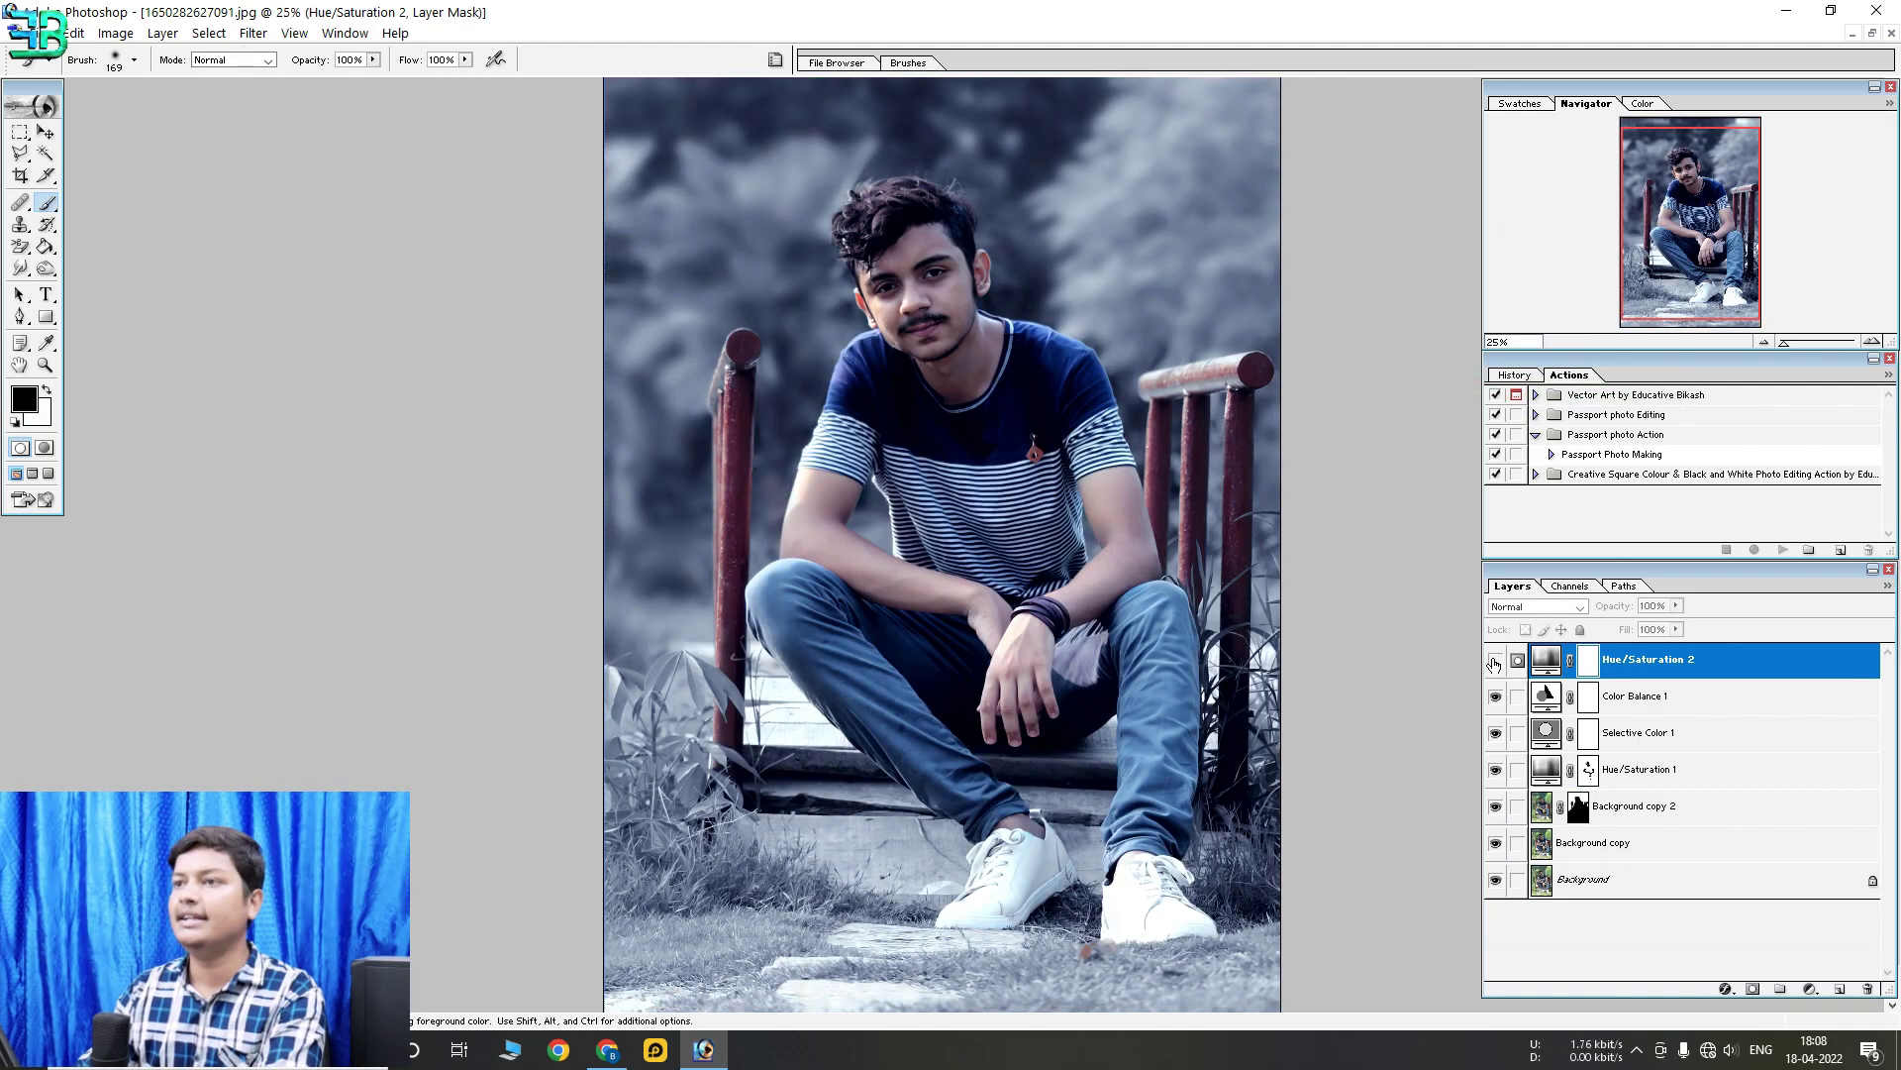
Turn Color Balance 1 back on and zoom in on the face, then back out
{"action": "left_click", "coordinate": [1629, 696]}
{"action": "left_click", "coordinate": [1495, 698]}
{"action": "left_click", "coordinate": [1040, 448], "text": "ctrl"}
{"action": "left_click", "coordinate": [950, 356], "text": "ctrl"}
{"action": "left_click", "coordinate": [901, 284], "text": "ctrl"}
{"action": "key", "text": "ctrl+minus"}
{"action": "key", "text": "ctrl+minus"}
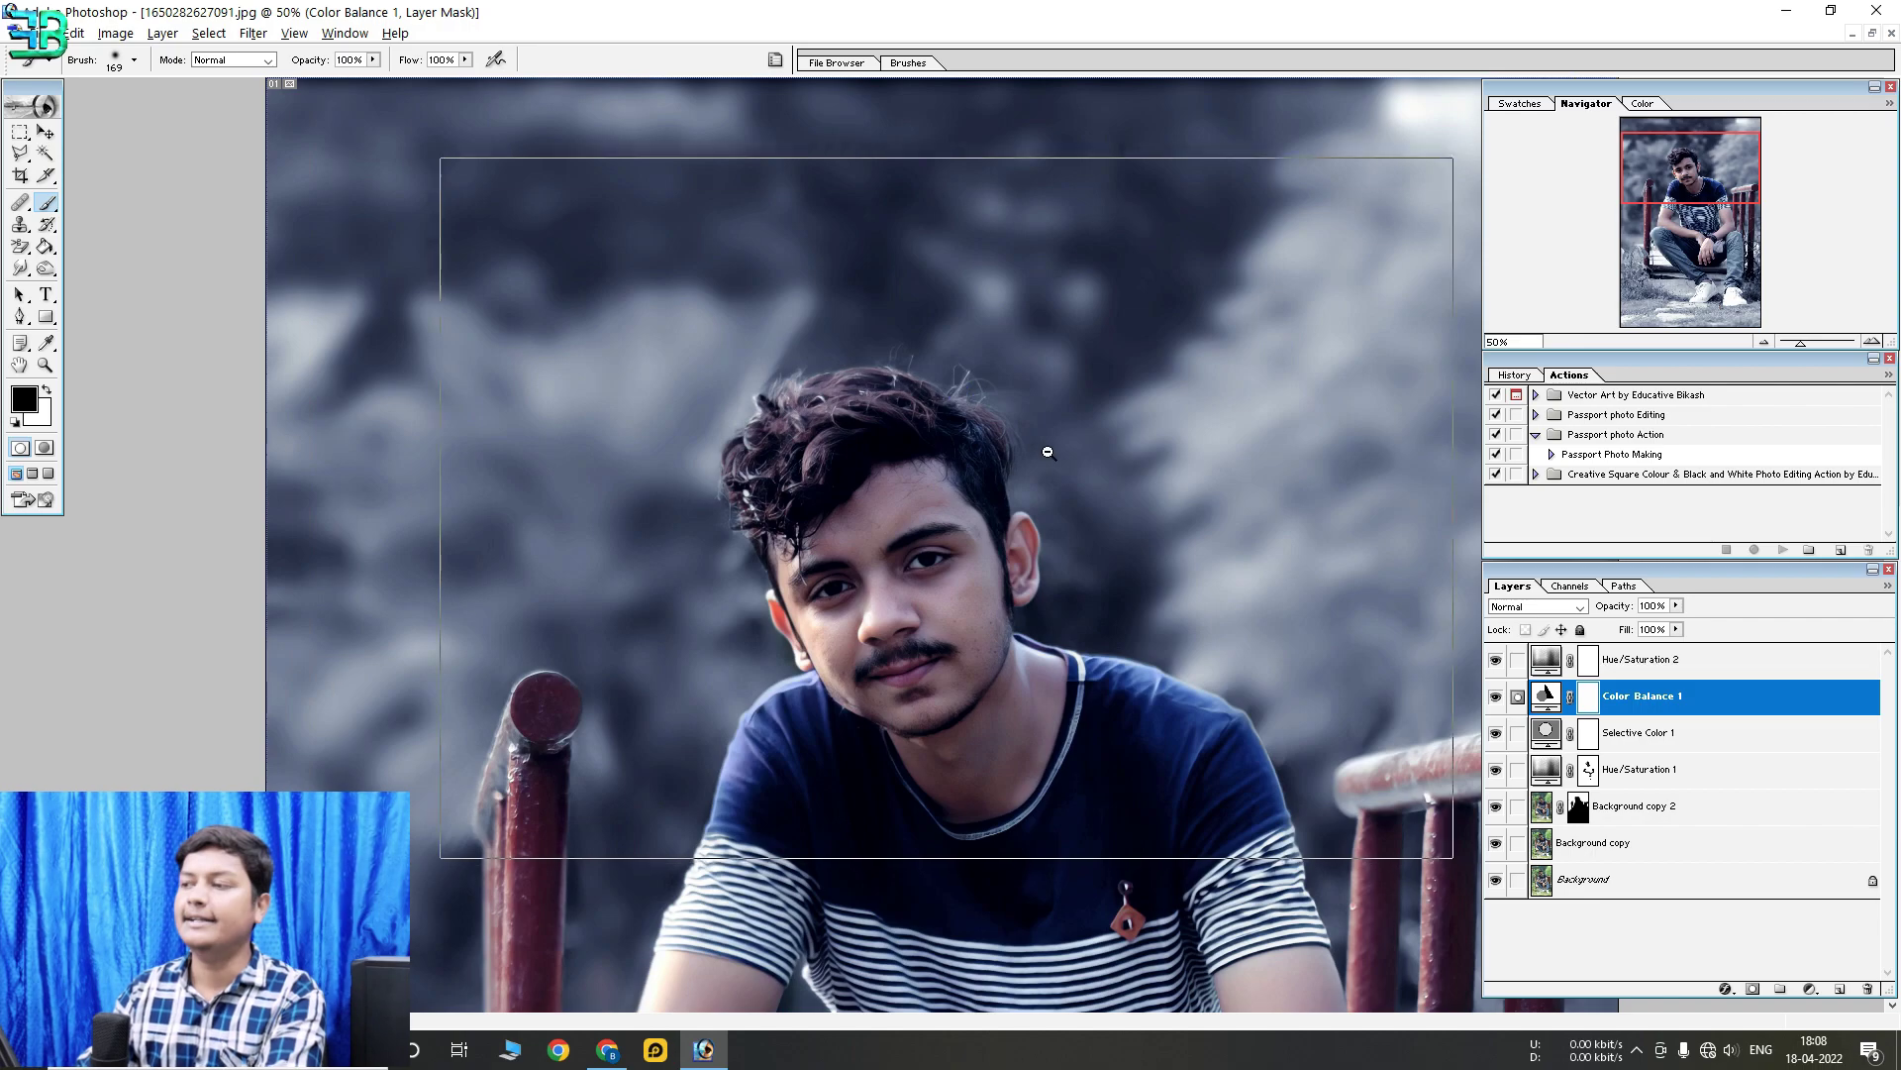
{"action": "key", "text": "ctrl+minus"}
{"action": "key", "text": "ctrl+minus"}
Add a Curves adjustment layer lifting the midtones, input 115 to output 127
{"action": "left_click", "coordinate": [1813, 991]}
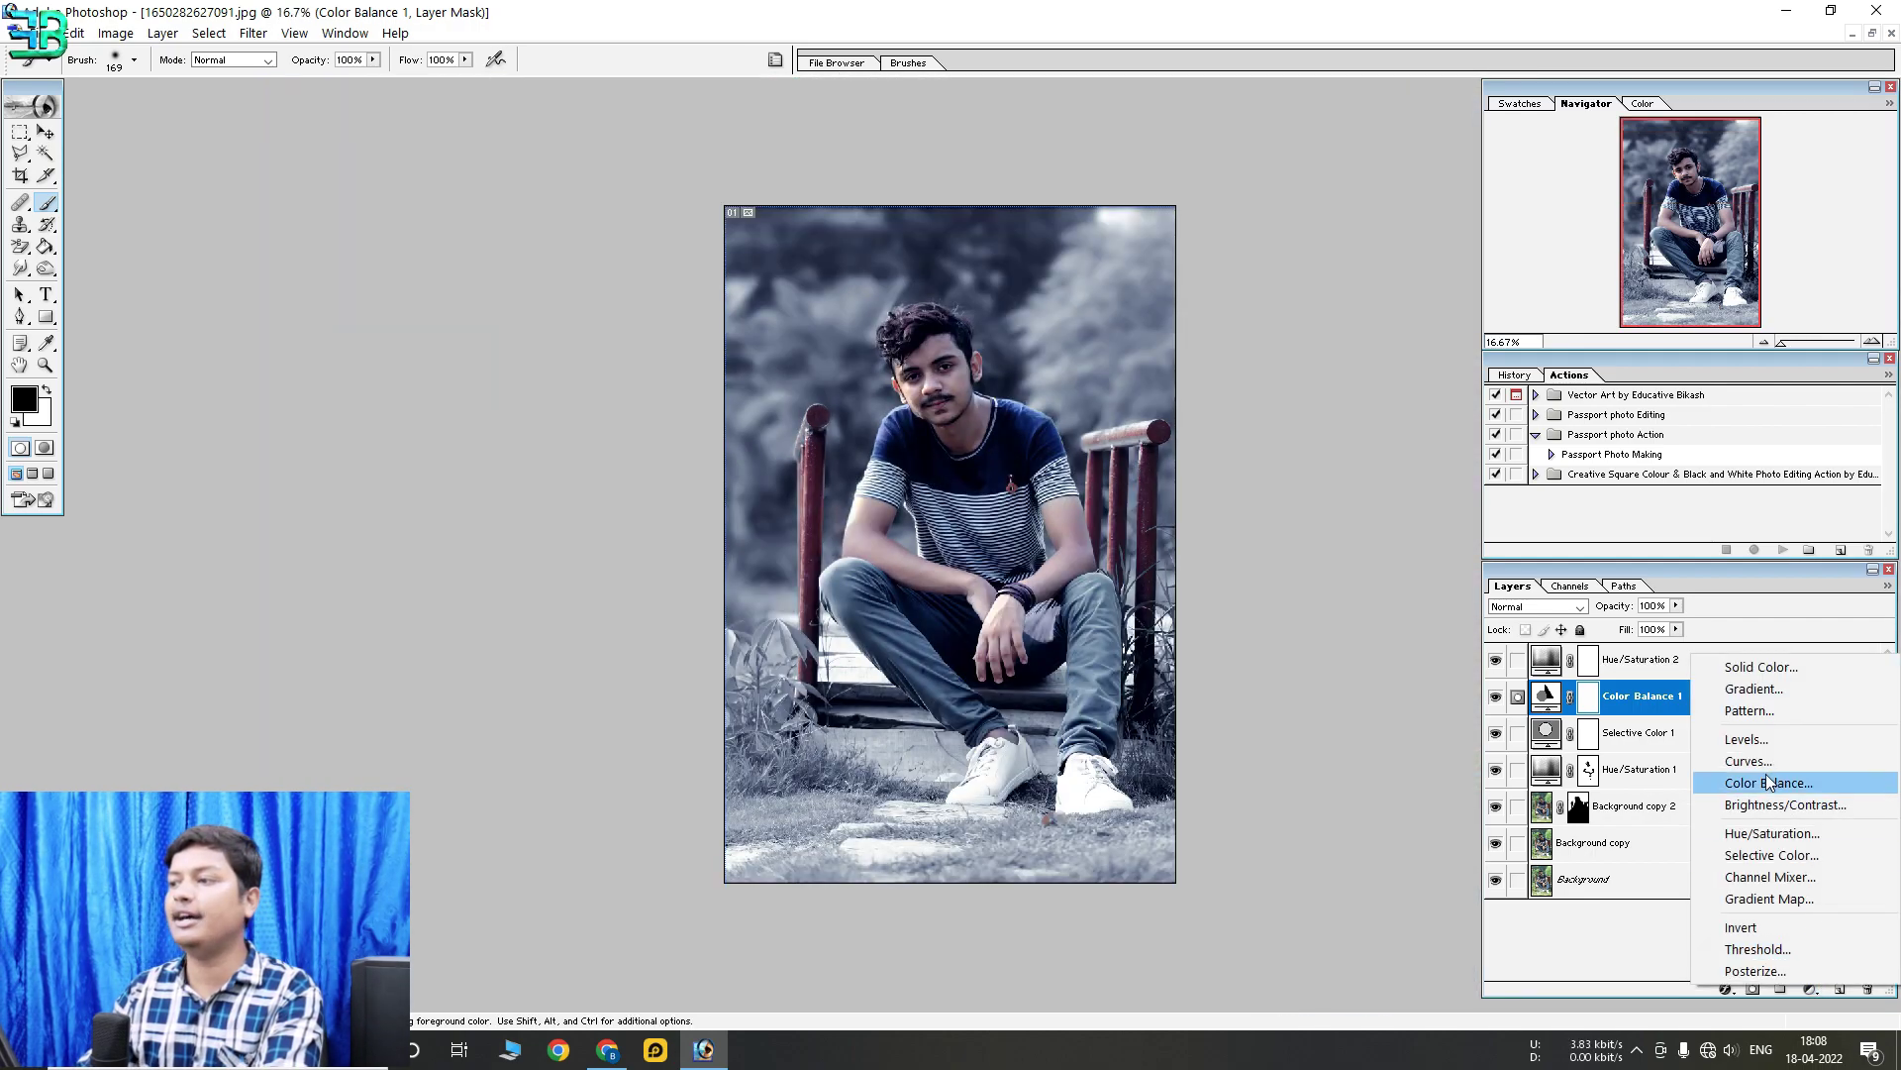
{"action": "left_click", "coordinate": [1753, 784]}
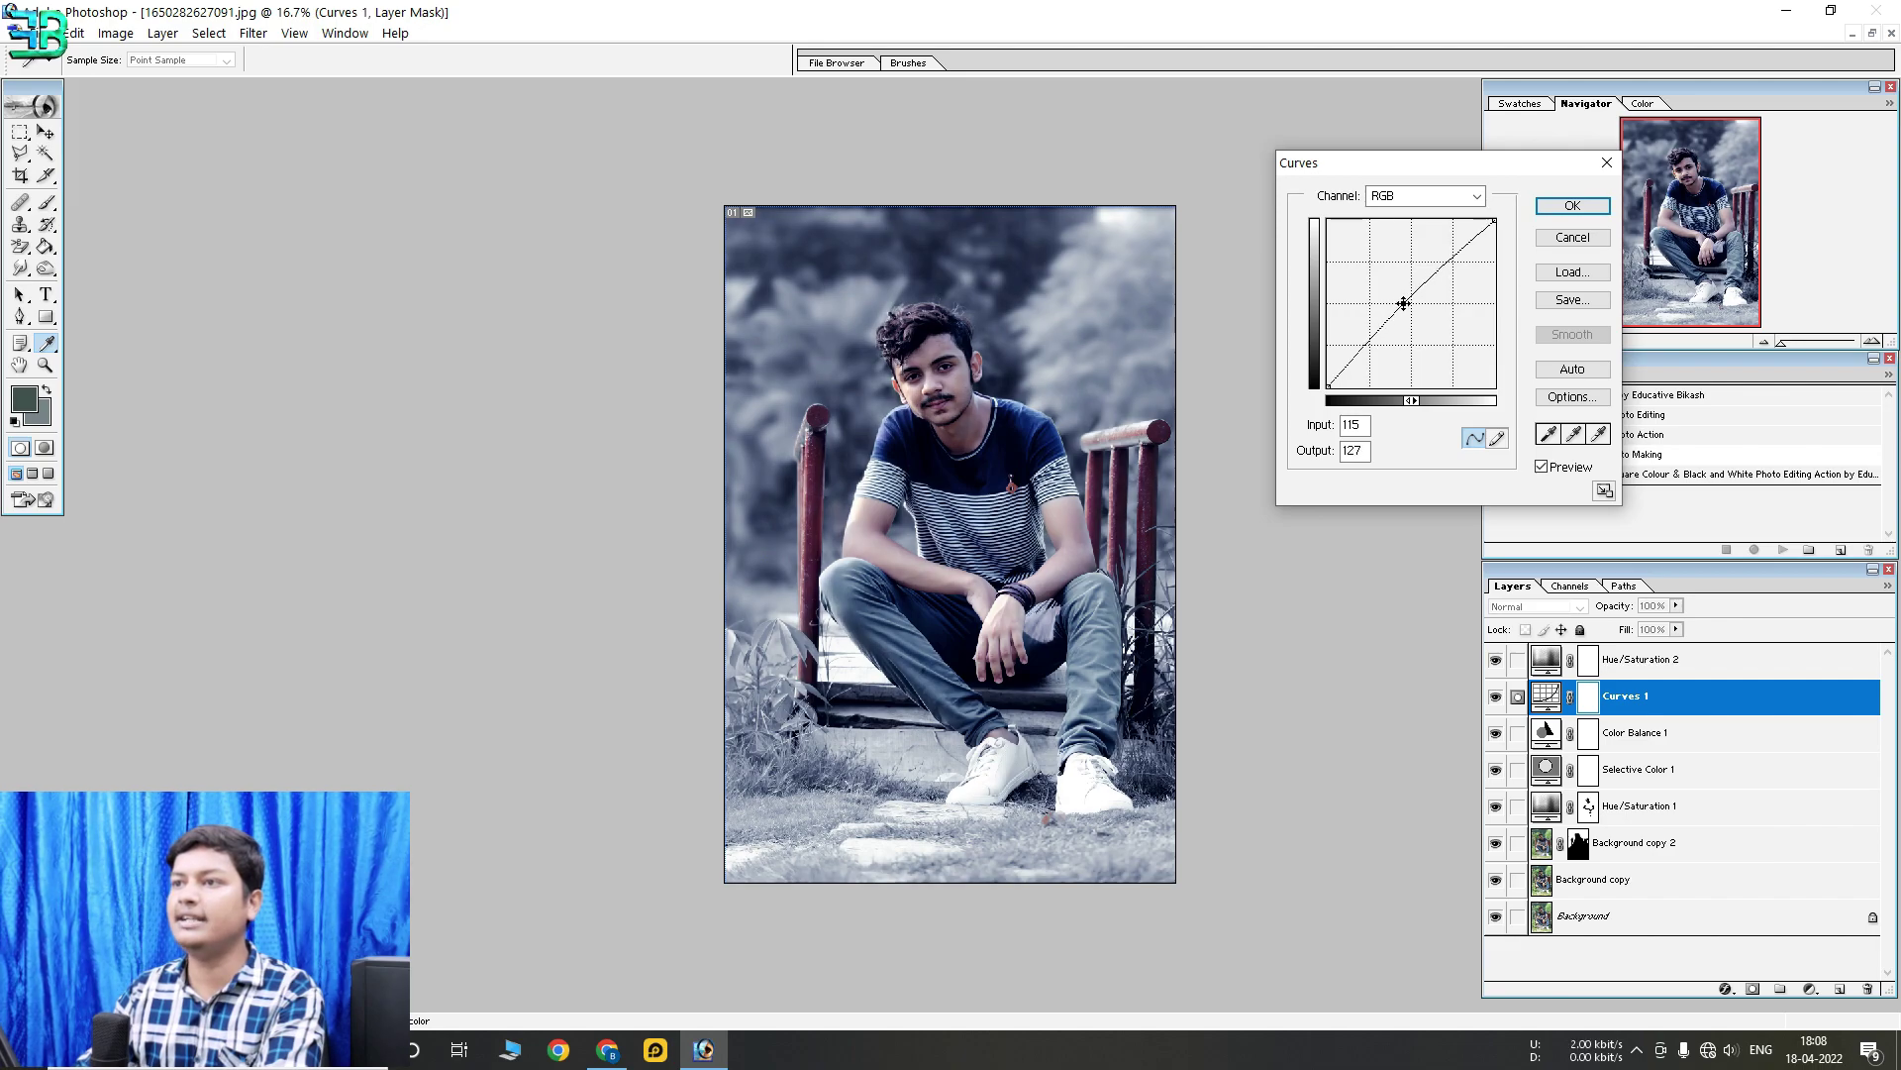
{"action": "left_click", "coordinate": [1572, 205]}
{"action": "key", "text": "d"}
{"action": "key", "text": "b"}
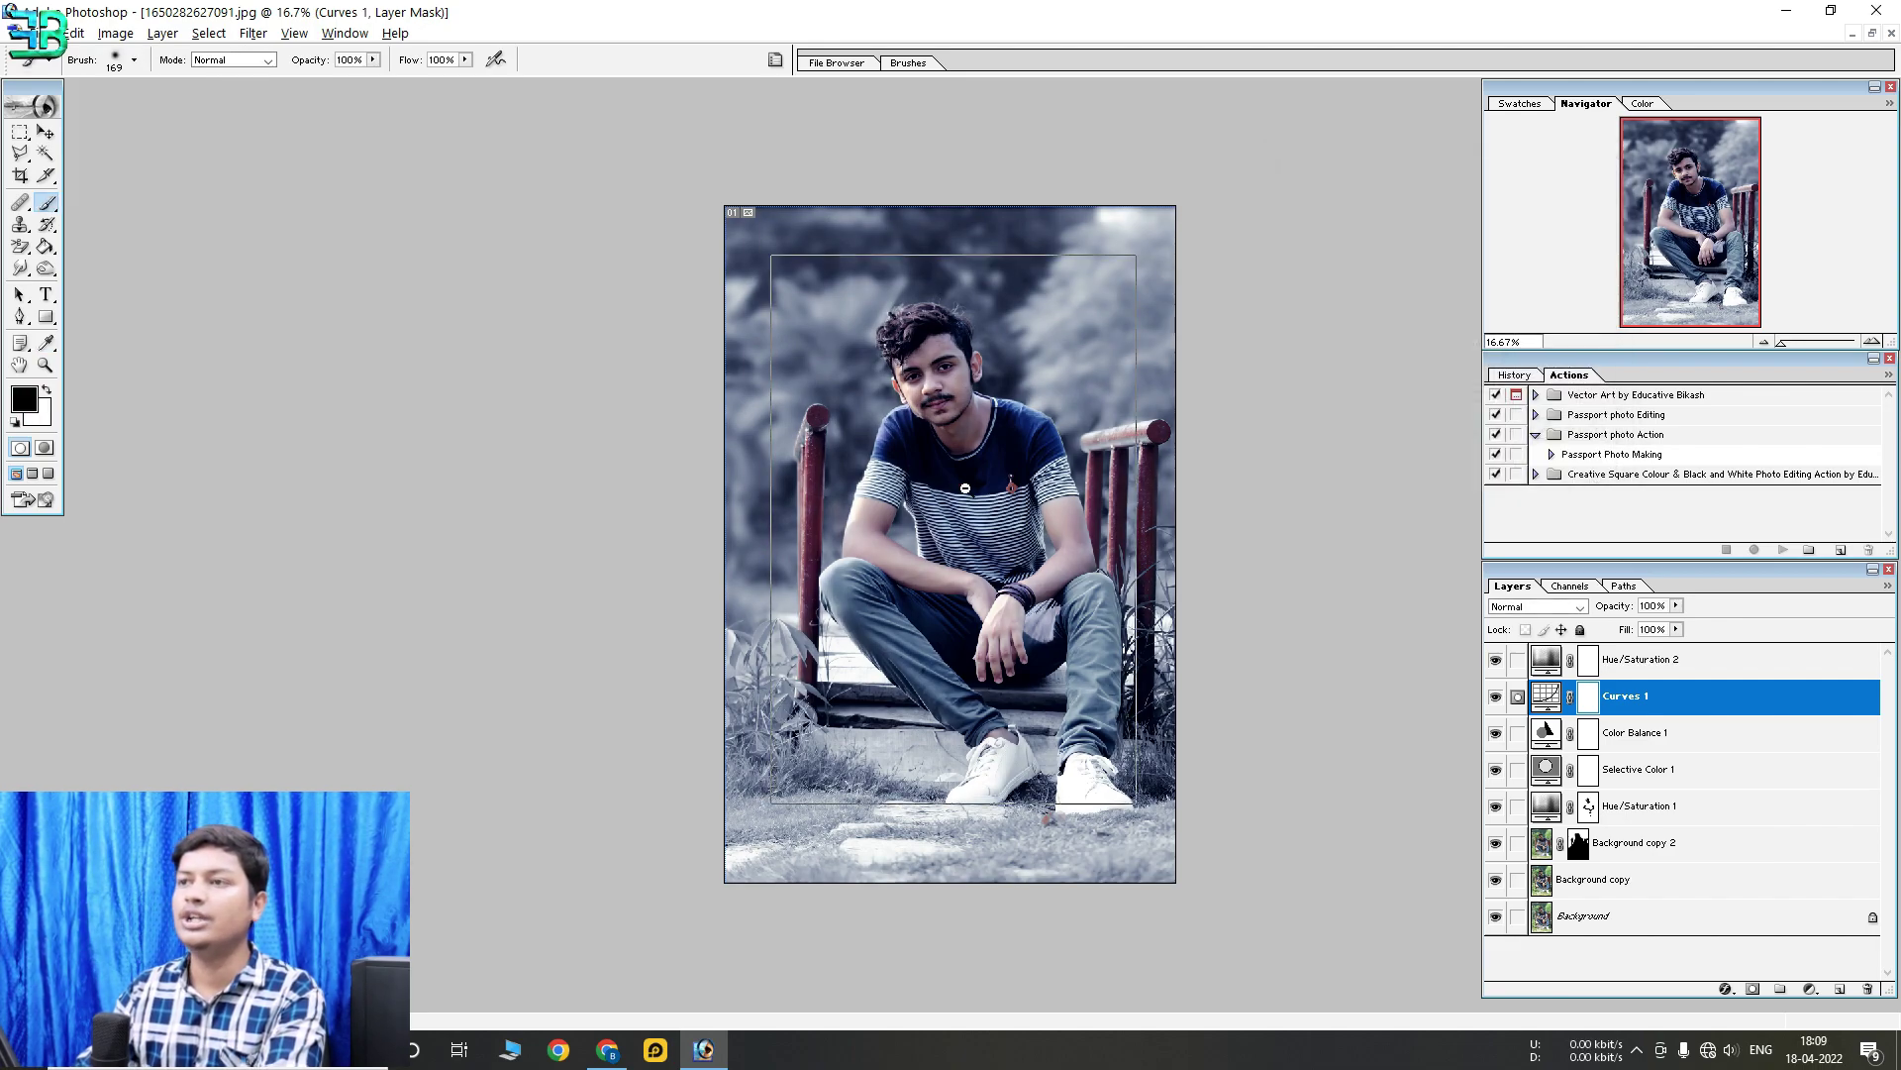
{"action": "key", "text": "ctrl+plus"}
Compare Curves 1 on and off, then move it above Hue/Saturation 2 at the top
{"action": "left_click", "coordinate": [1495, 696]}
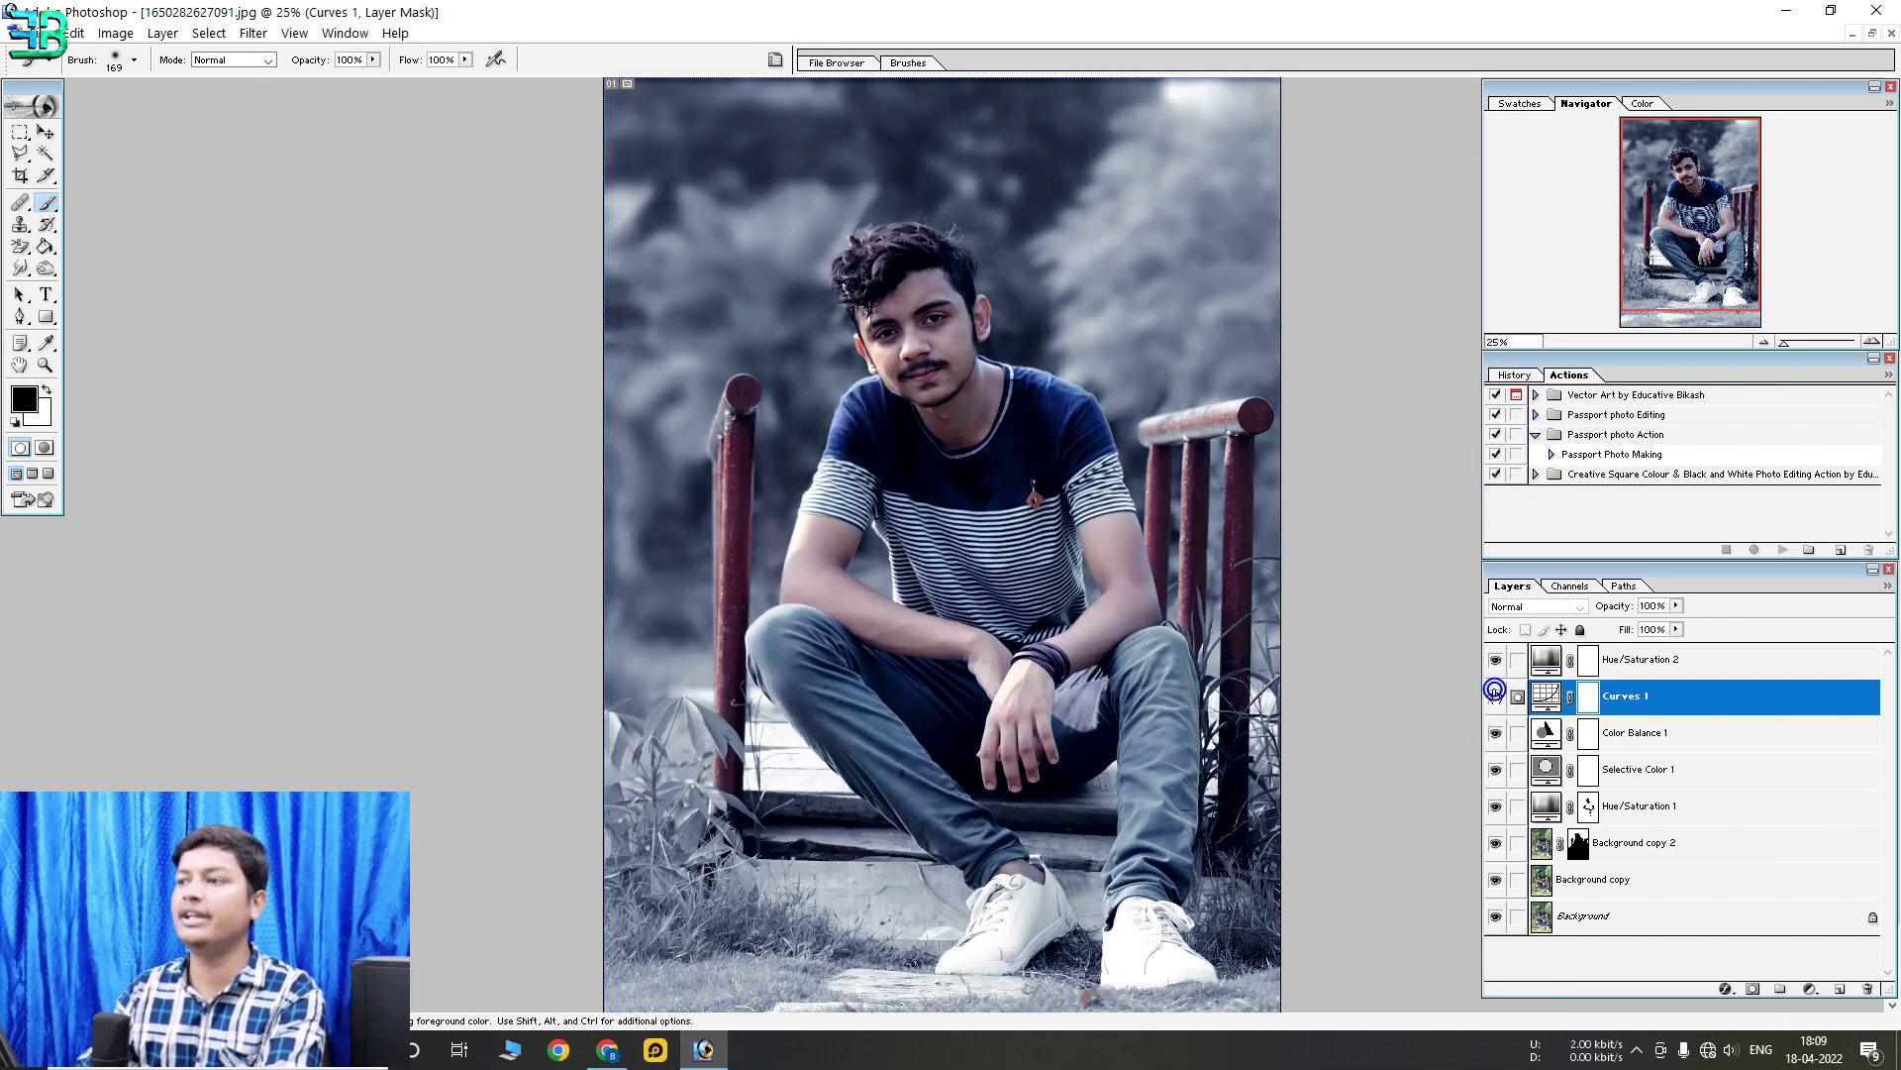
{"action": "left_click_drag", "start_coordinate": [1628, 645], "coordinate": [1629, 651]}
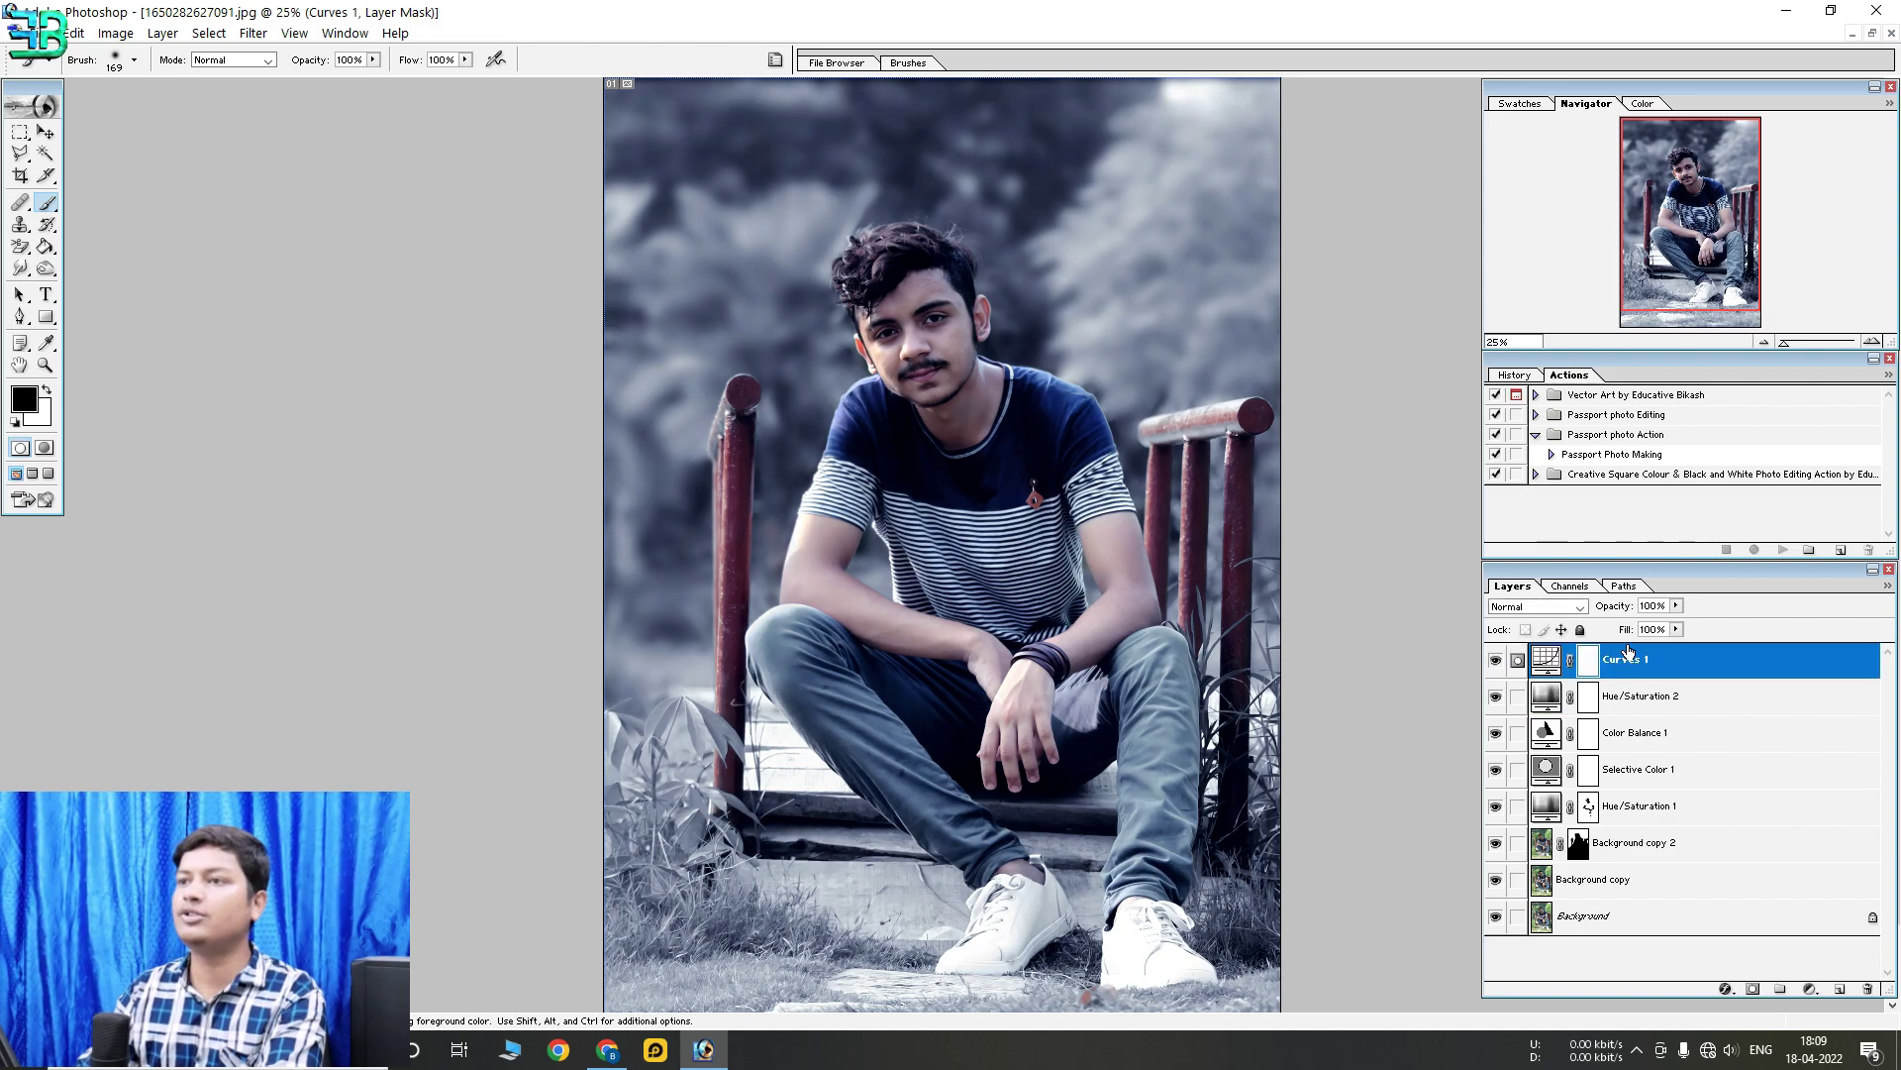
{"action": "key", "text": "ctrl+minus"}
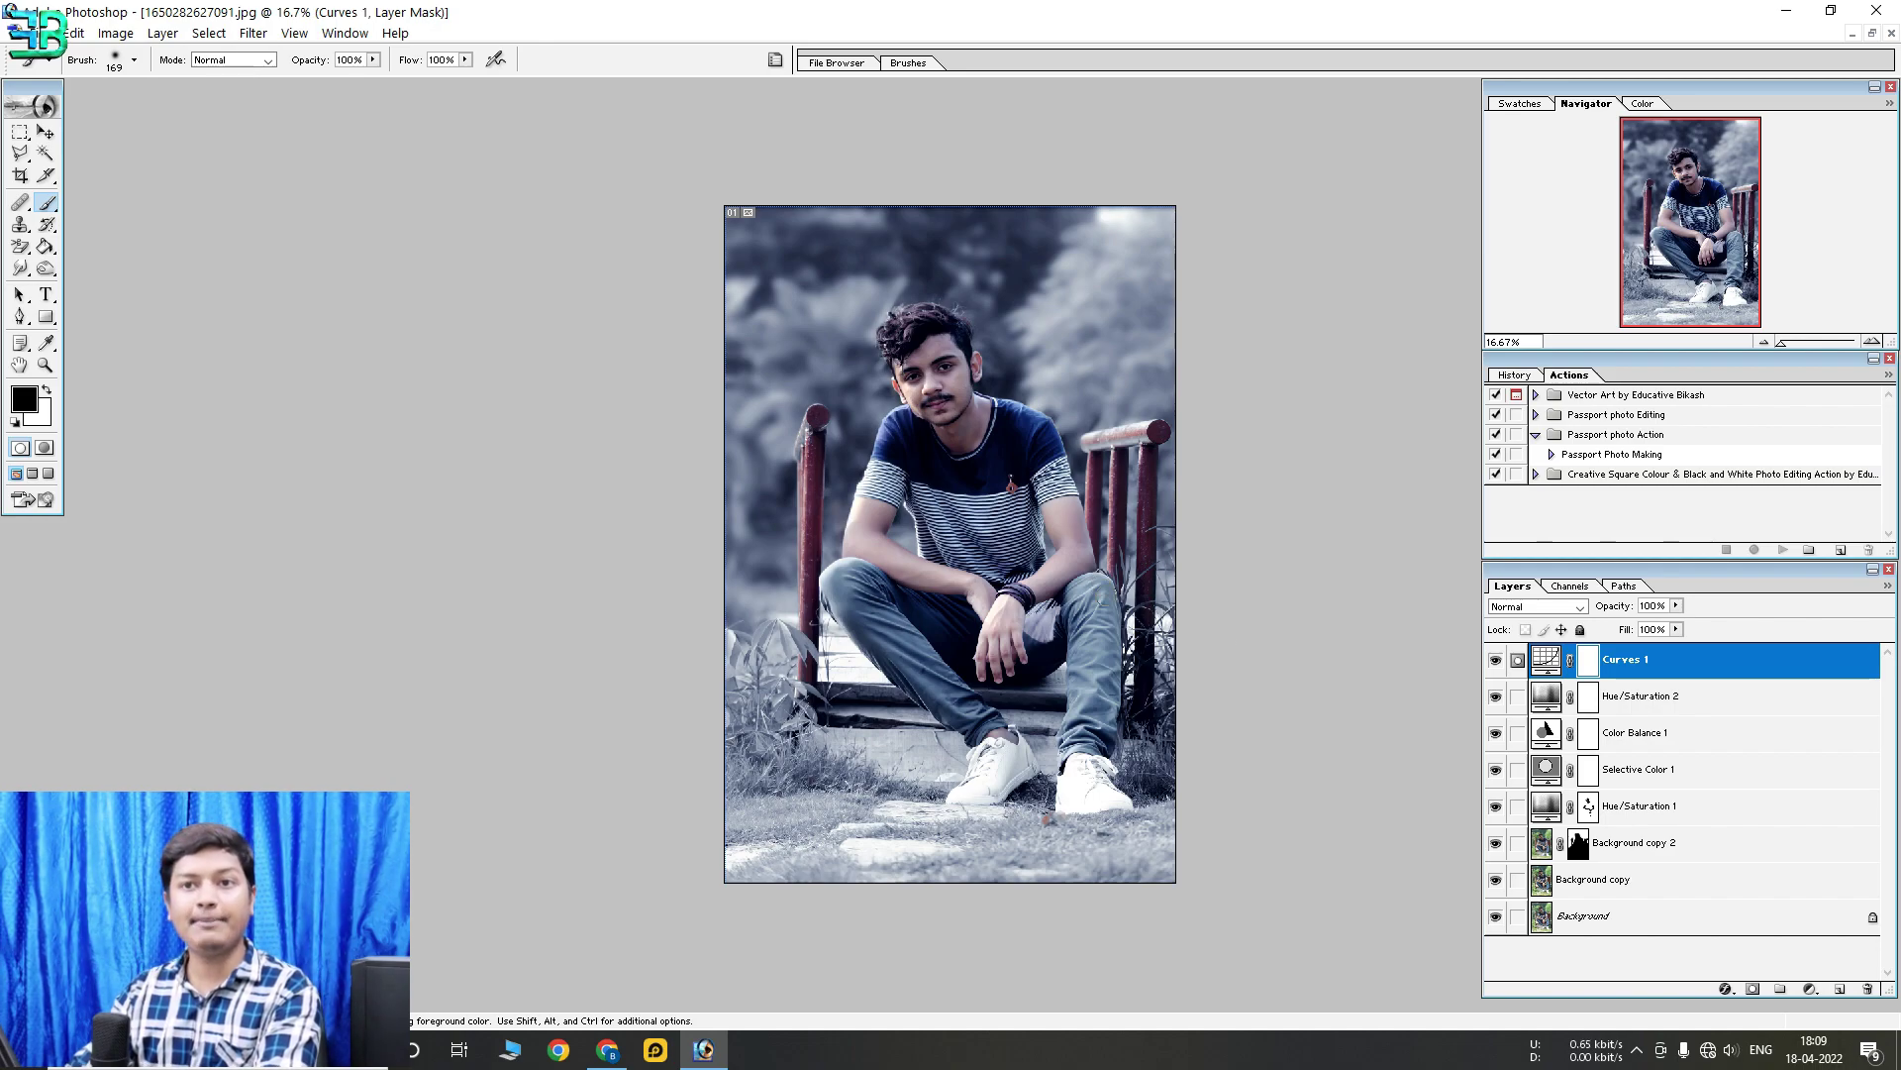
{"action": "left_click", "coordinate": [1812, 989]}
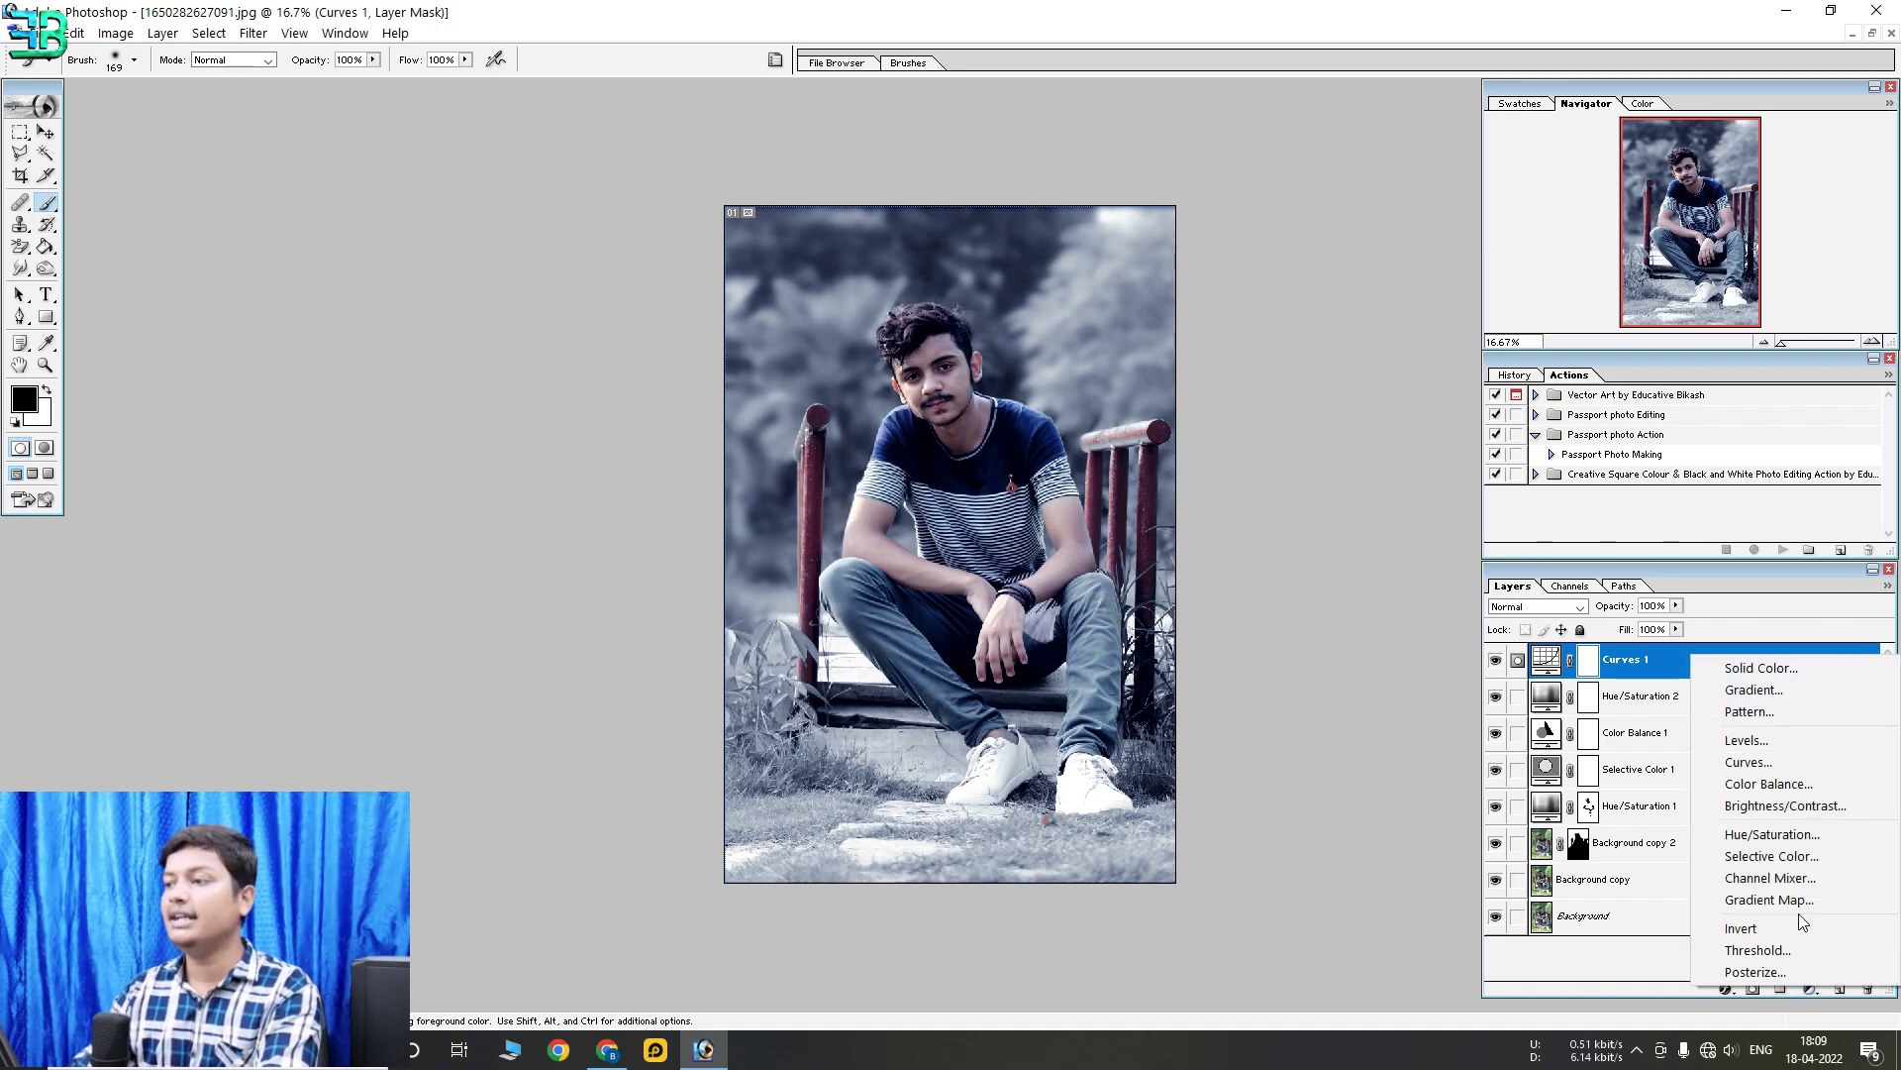
{"action": "left_click", "coordinate": [1772, 668]}
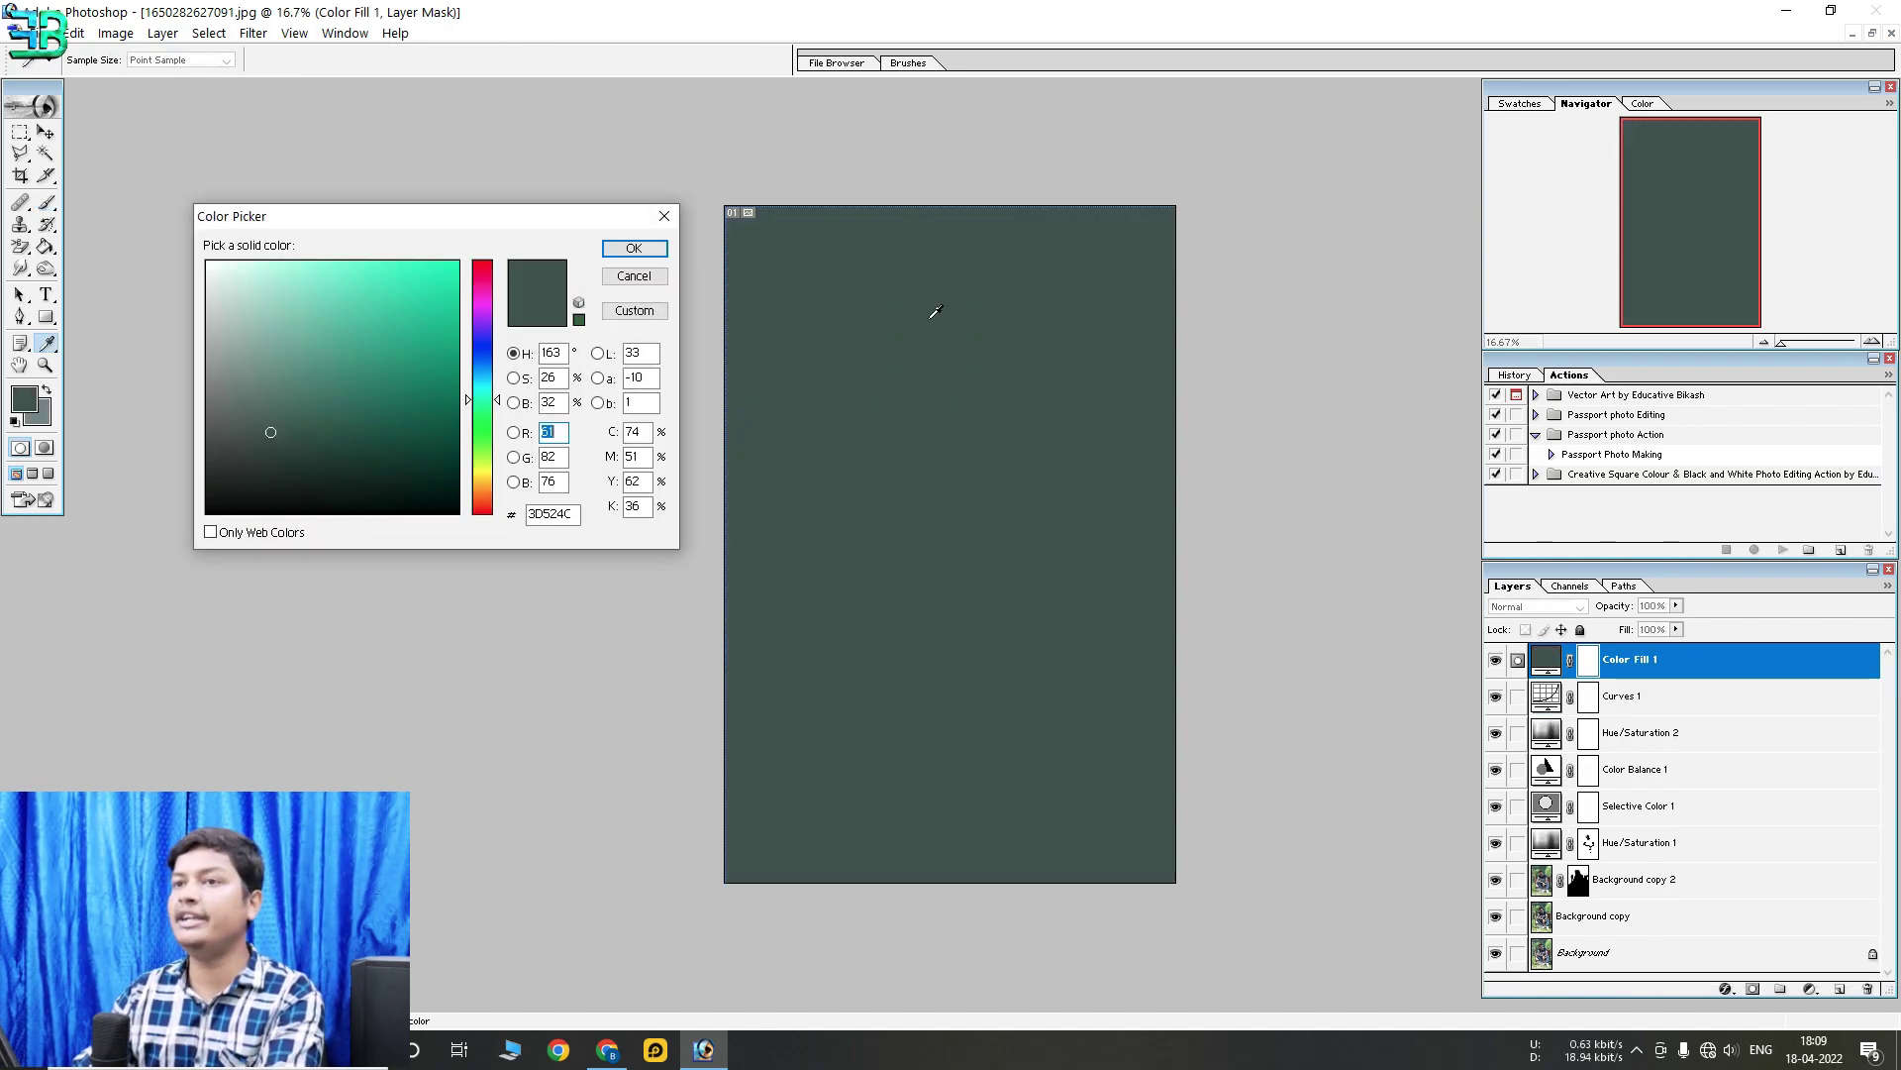
{"action": "left_click_drag", "start_coordinate": [239, 348], "coordinate": [208, 511]}
{"action": "left_click", "coordinate": [633, 248]}
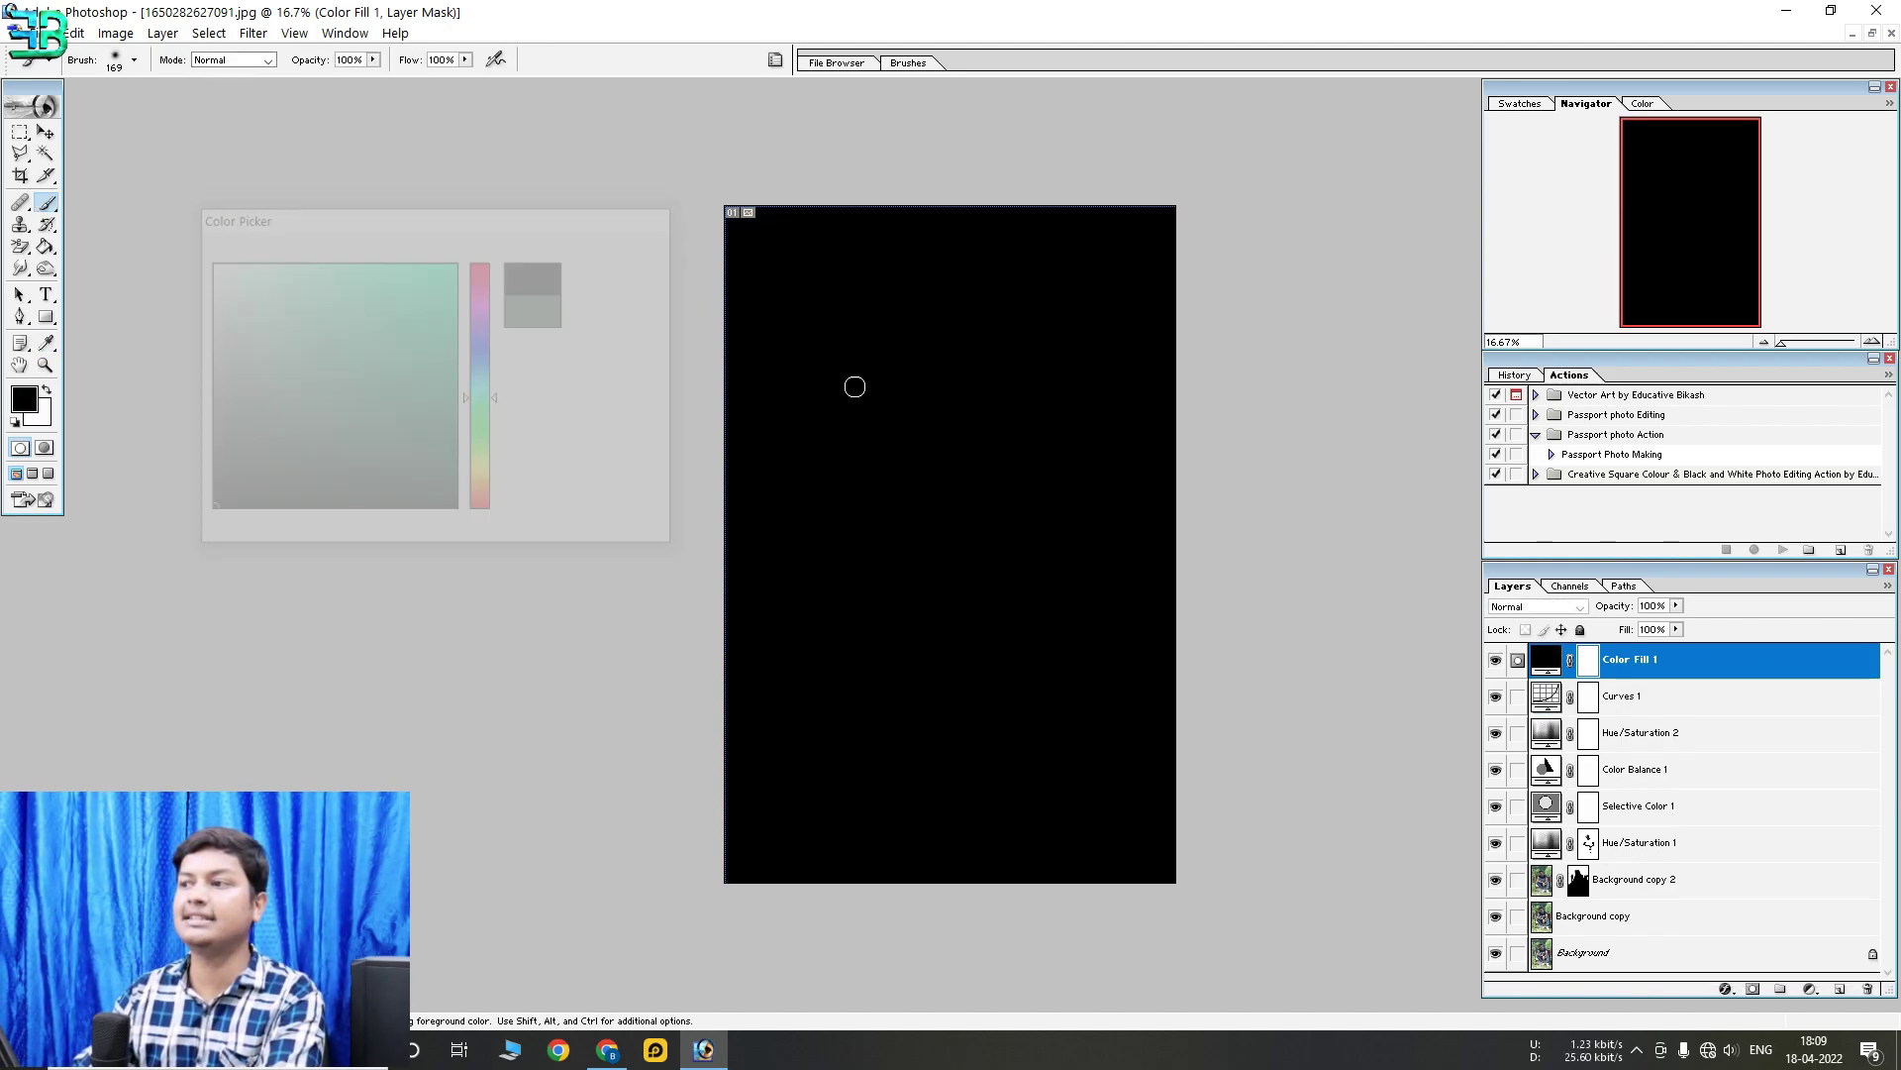
{"action": "left_click", "coordinate": [1570, 606]}
{"action": "left_click", "coordinate": [1545, 728]}
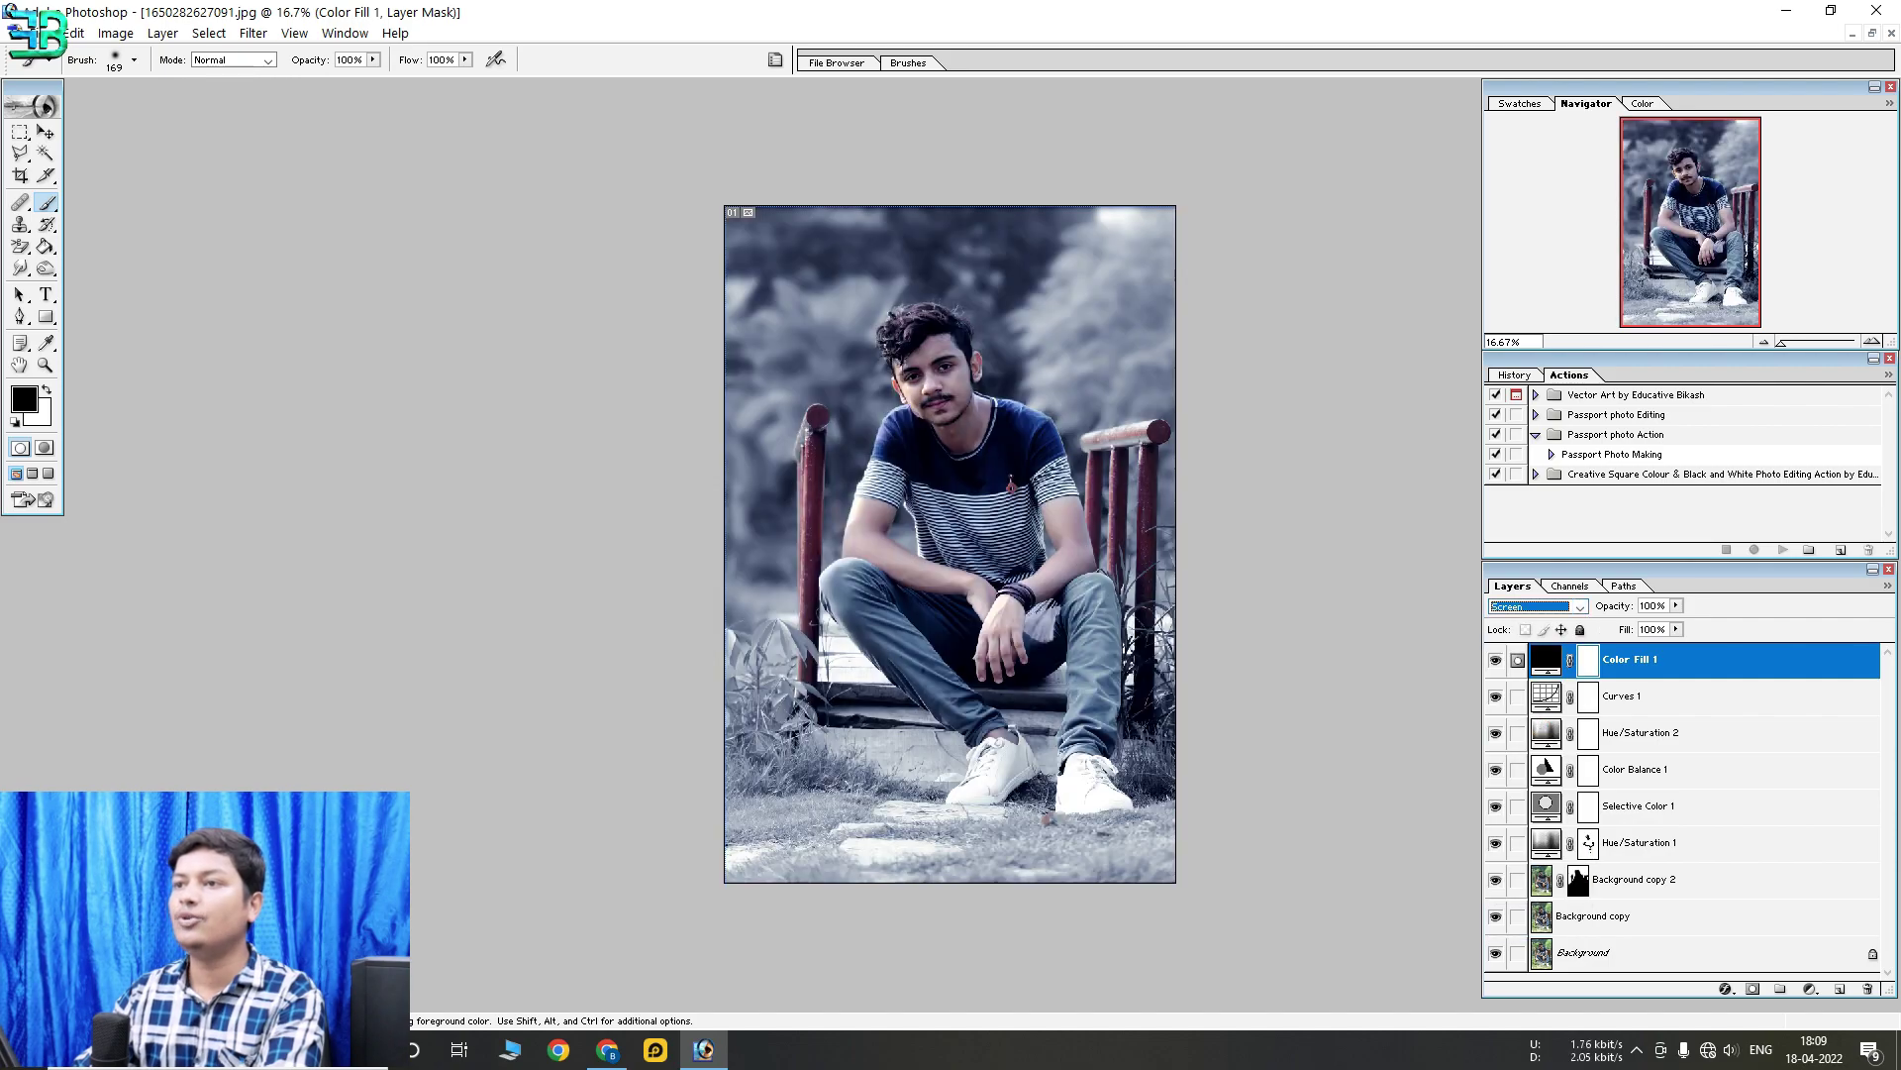
{"action": "left_click", "coordinate": [1535, 606]}
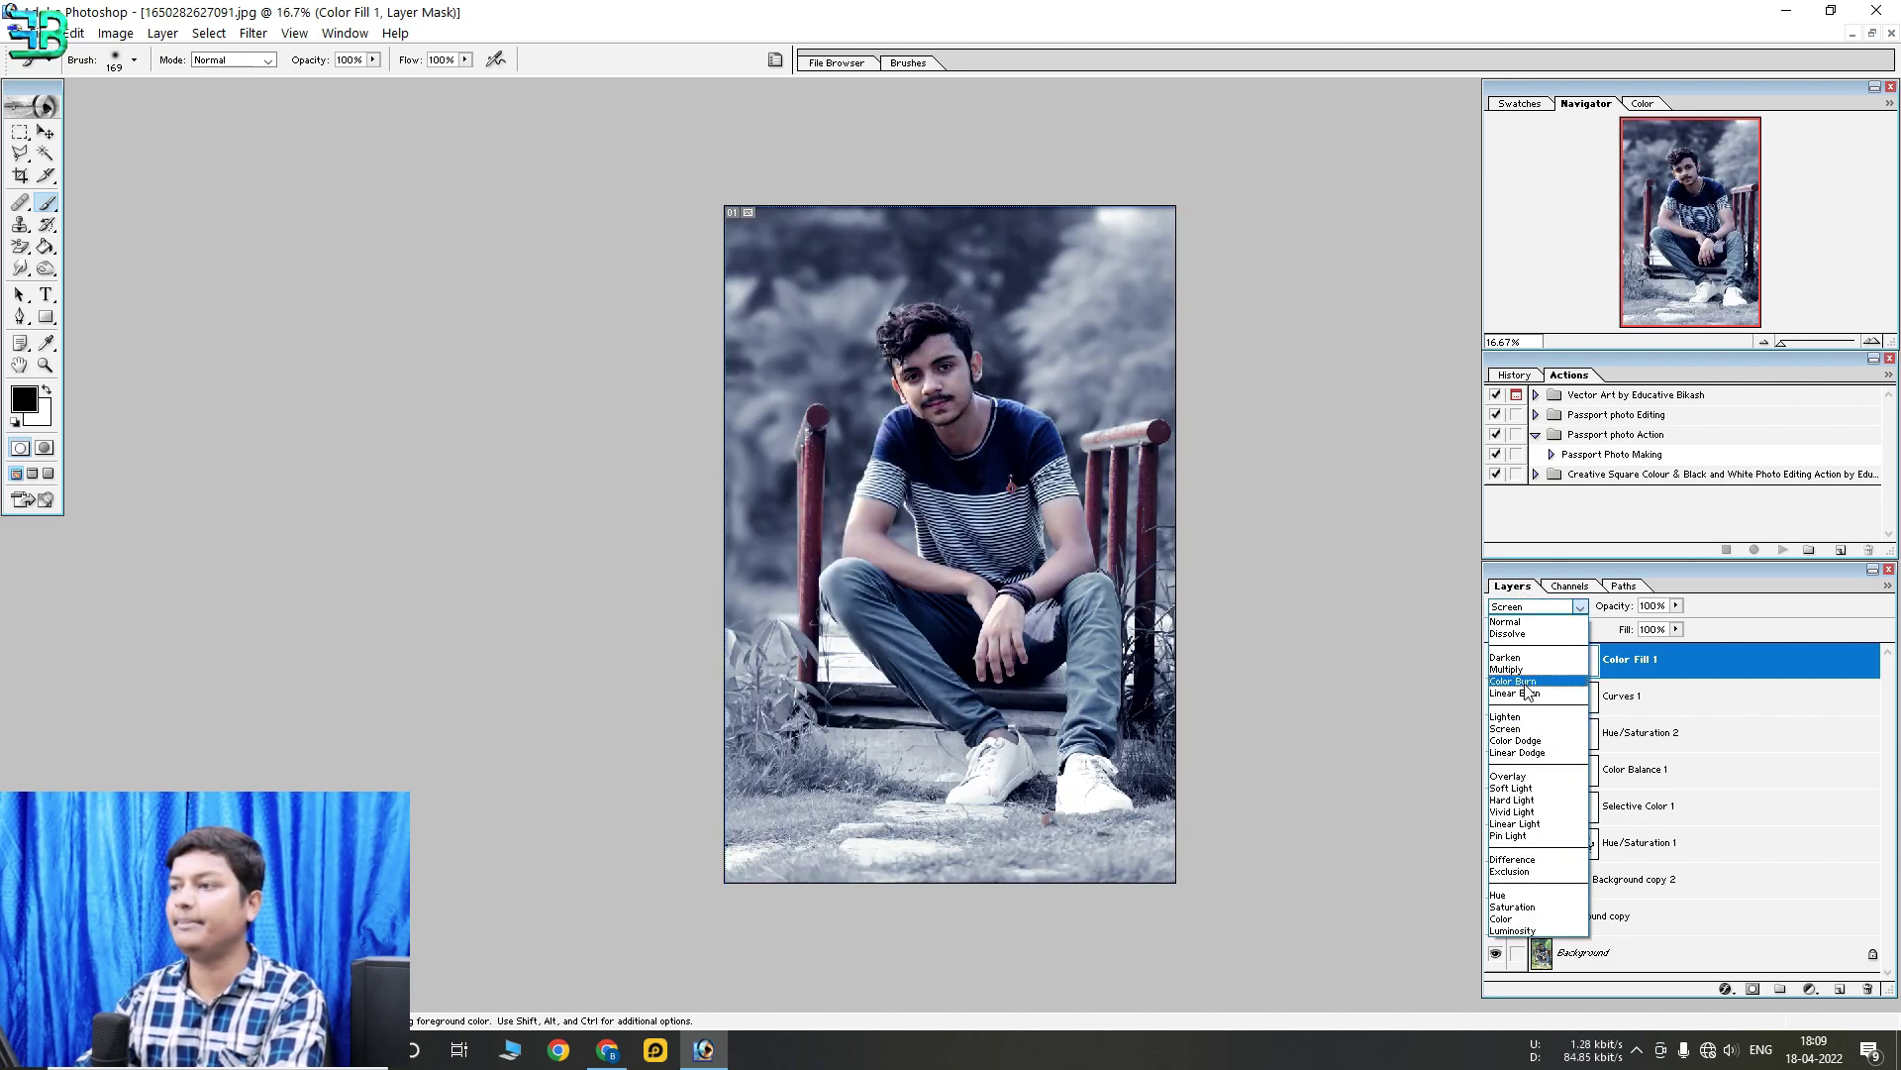
{"action": "left_click", "coordinate": [1526, 681]}
{"action": "left_click", "coordinate": [1536, 609]}
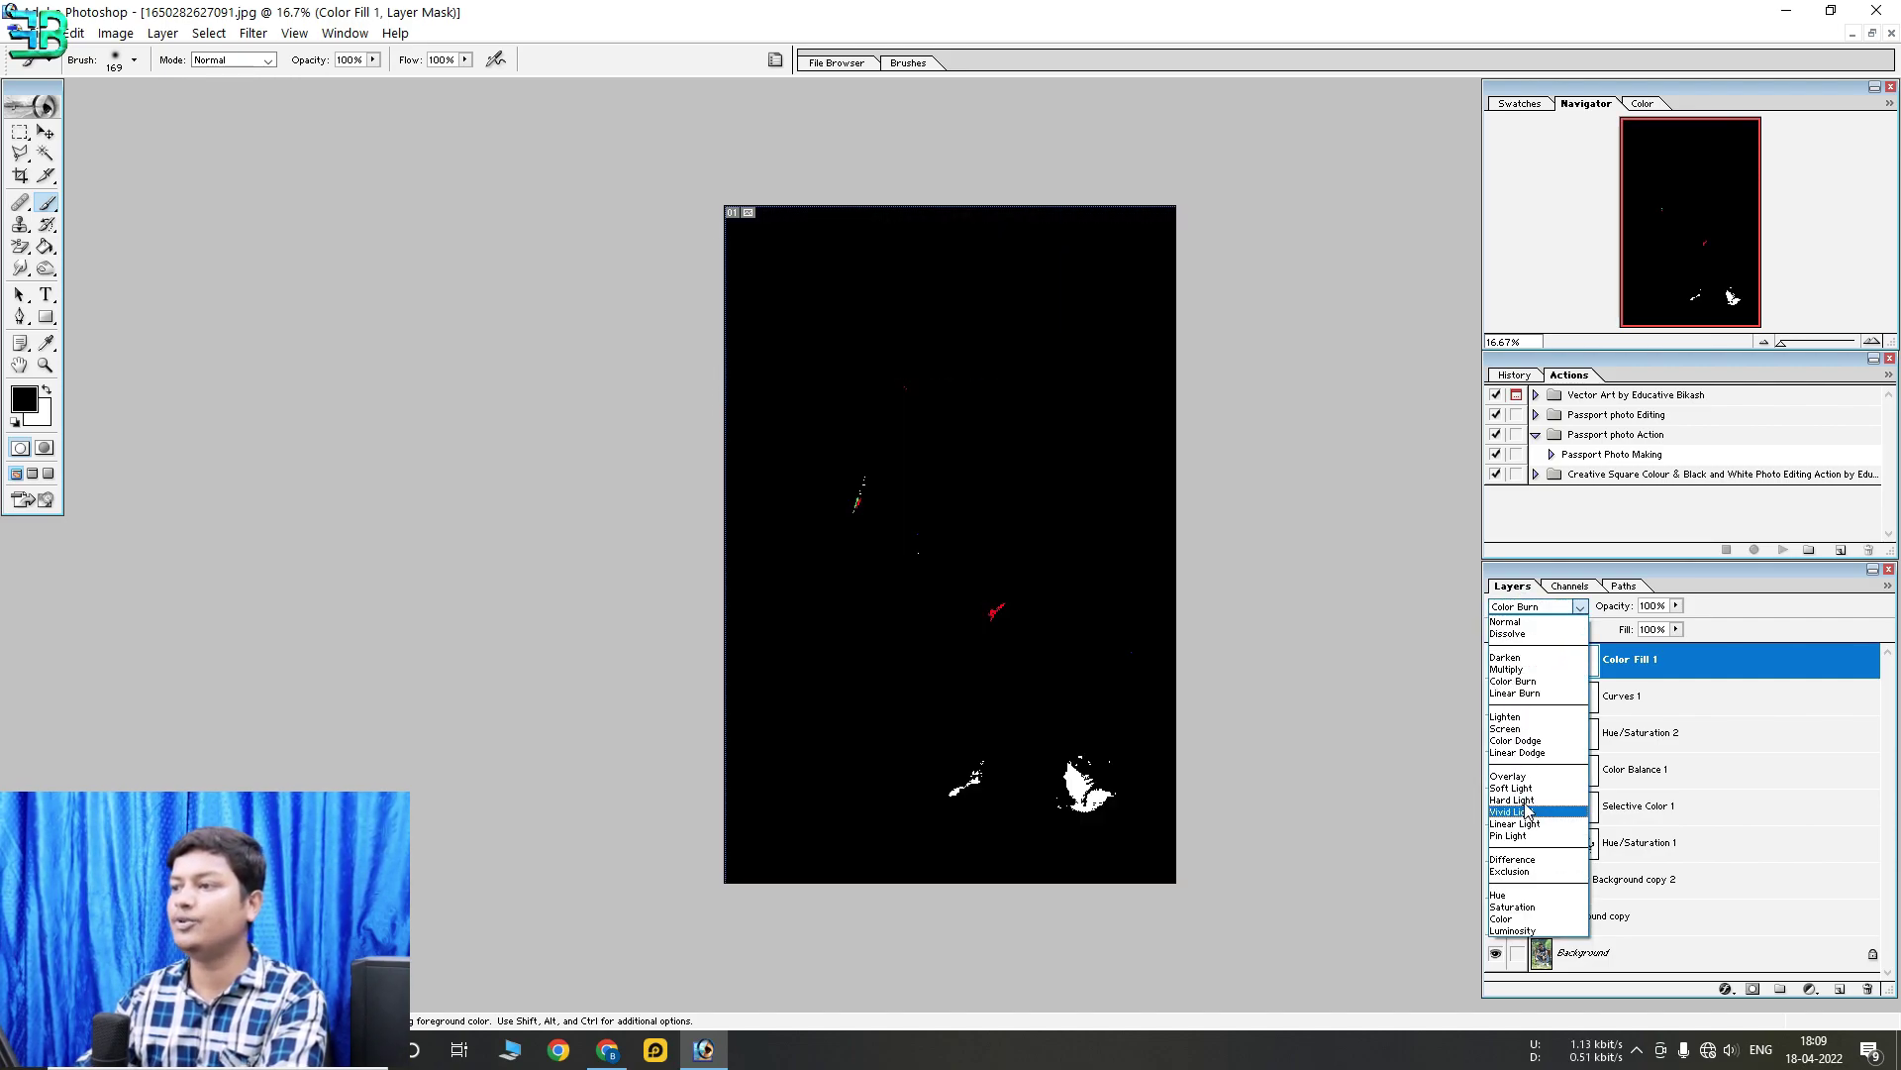
{"action": "left_click", "coordinate": [1521, 788]}
{"action": "left_click", "coordinate": [1557, 612]}
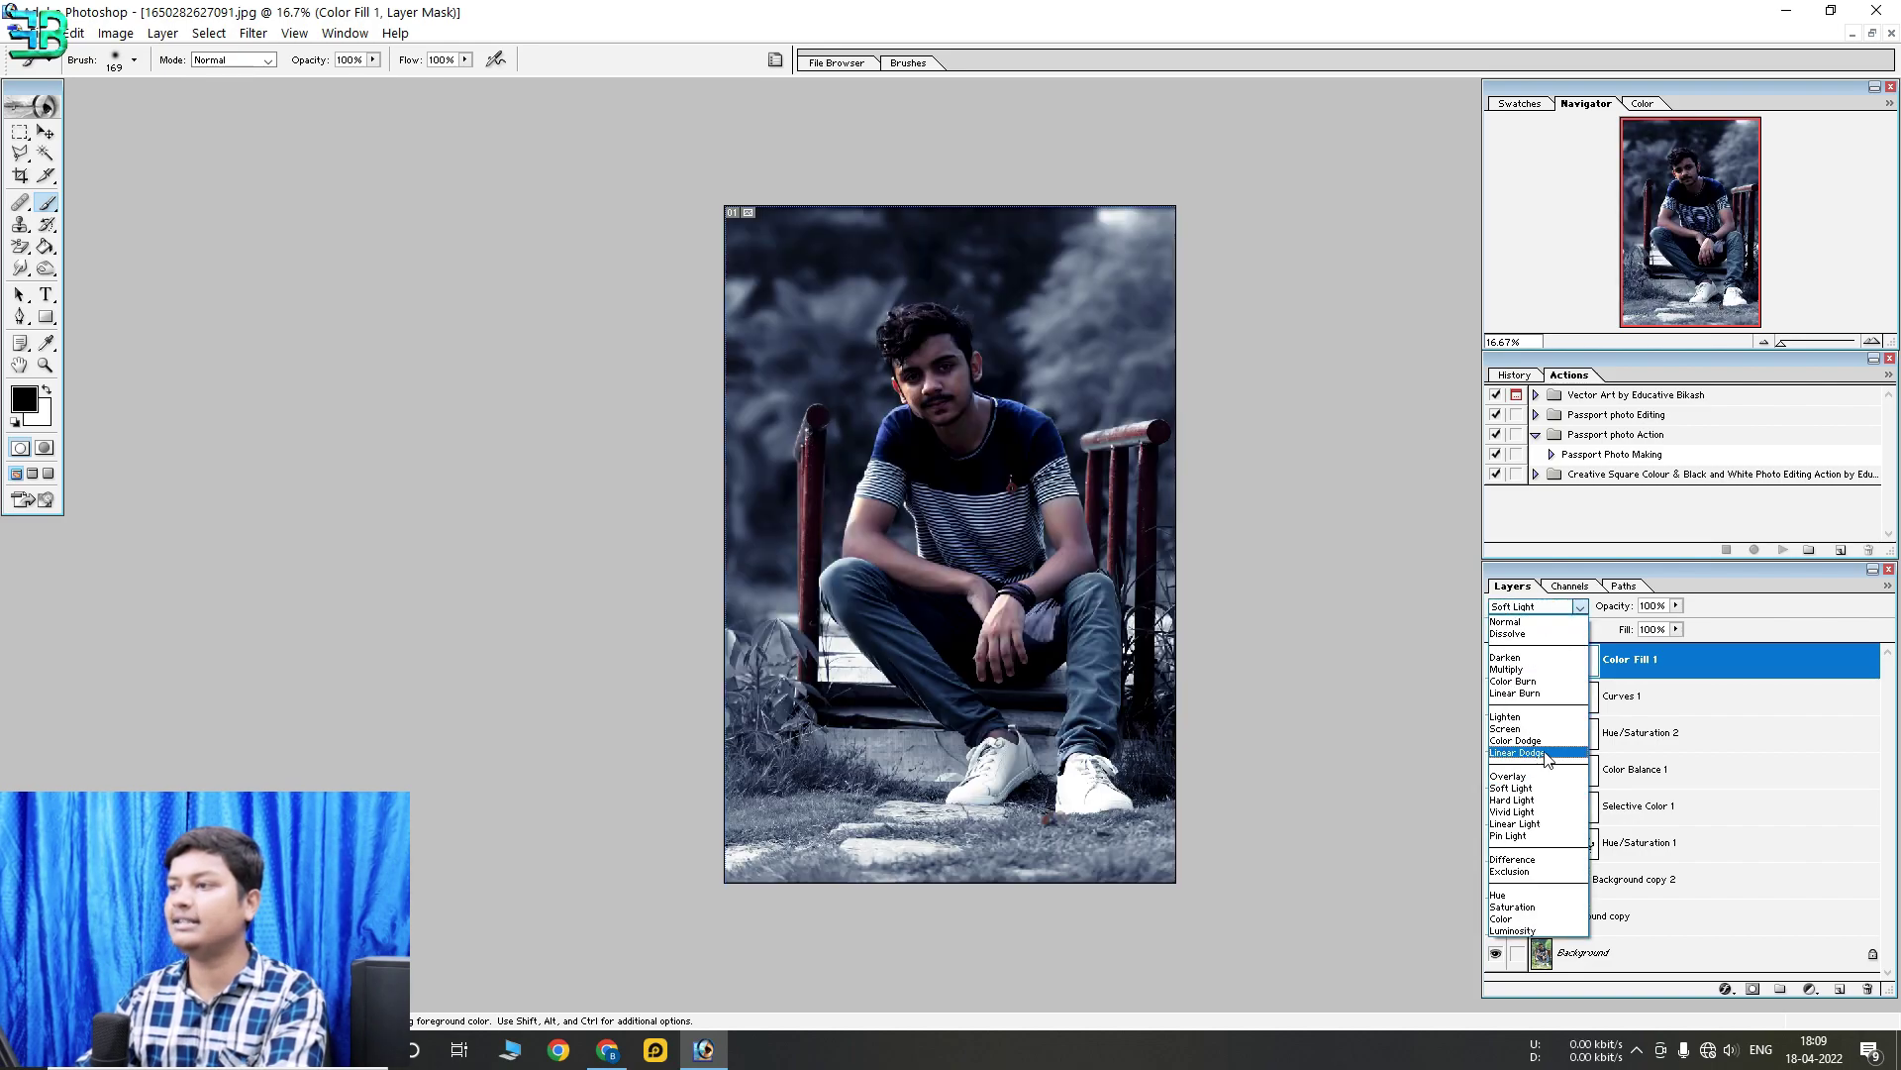
{"action": "left_click", "coordinate": [1541, 777]}
{"action": "left_click", "coordinate": [1558, 607]}
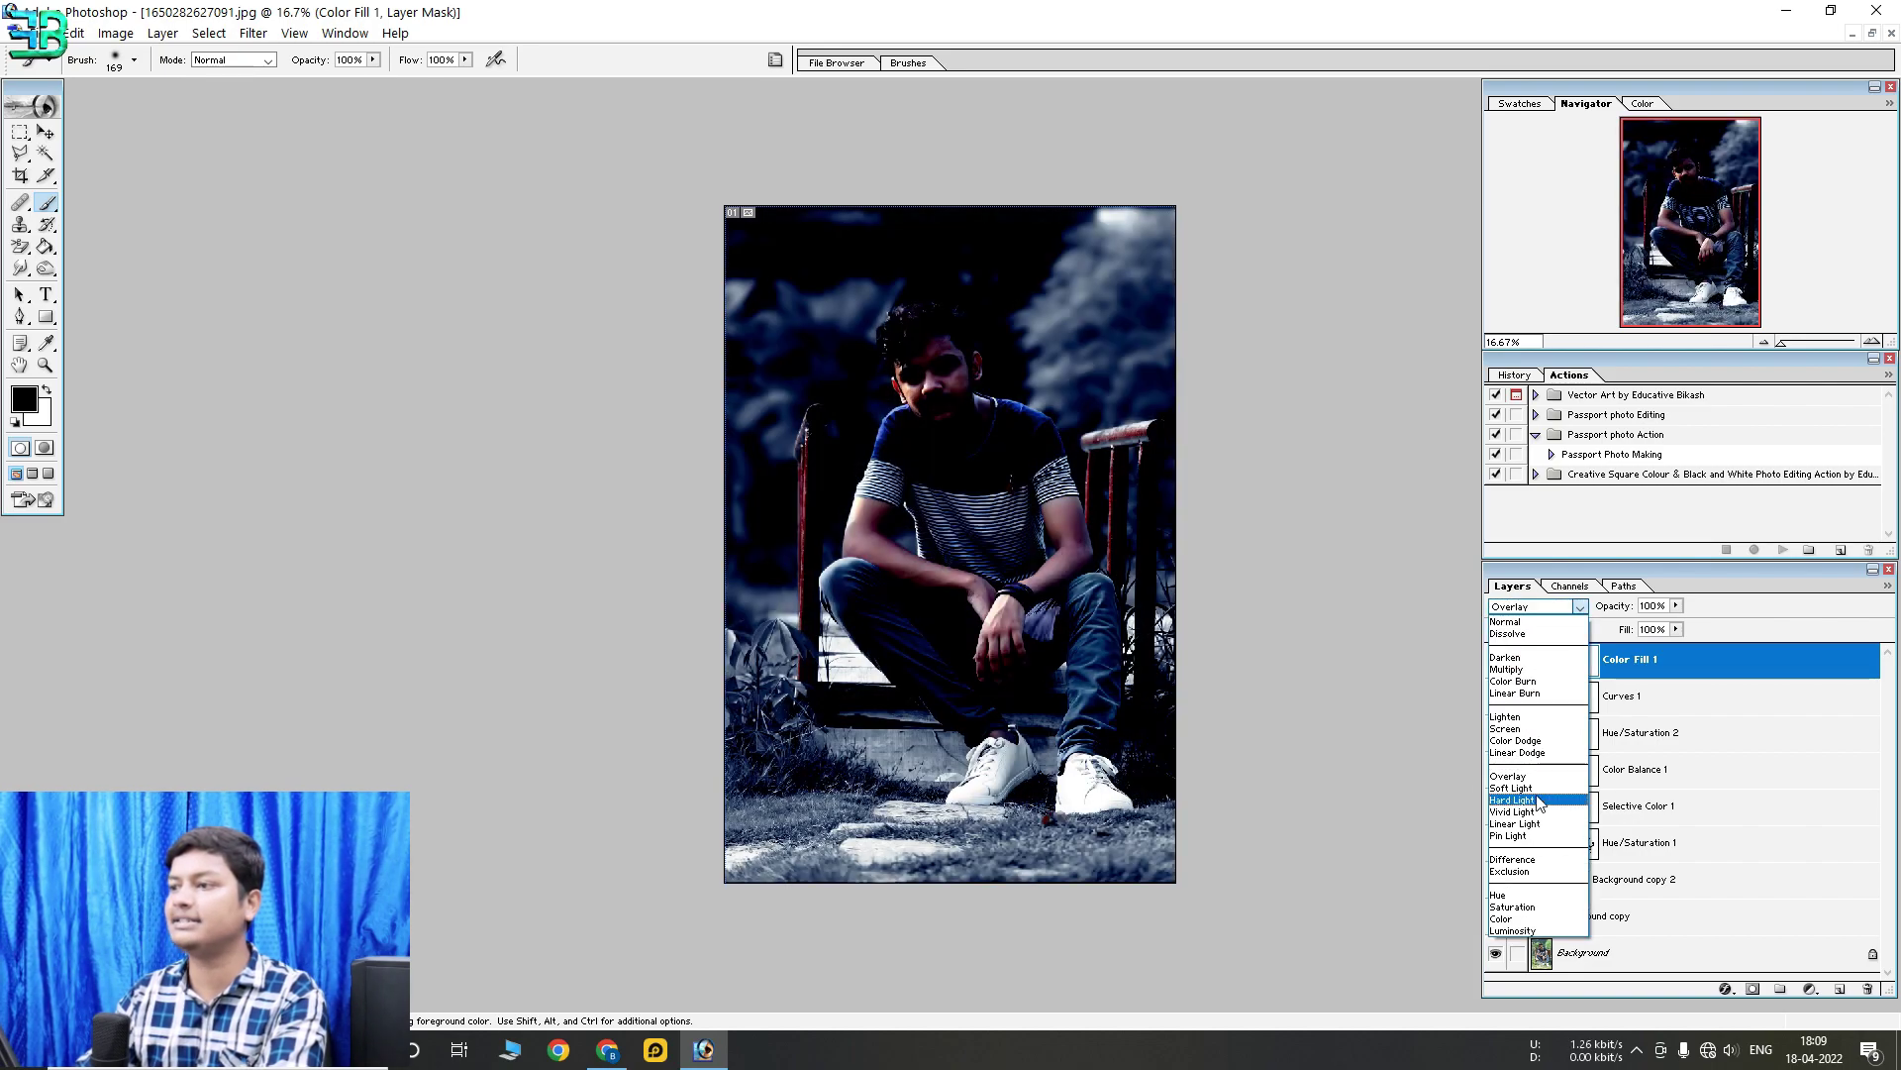
{"action": "left_click", "coordinate": [1538, 812]}
{"action": "left_click", "coordinate": [1551, 607]}
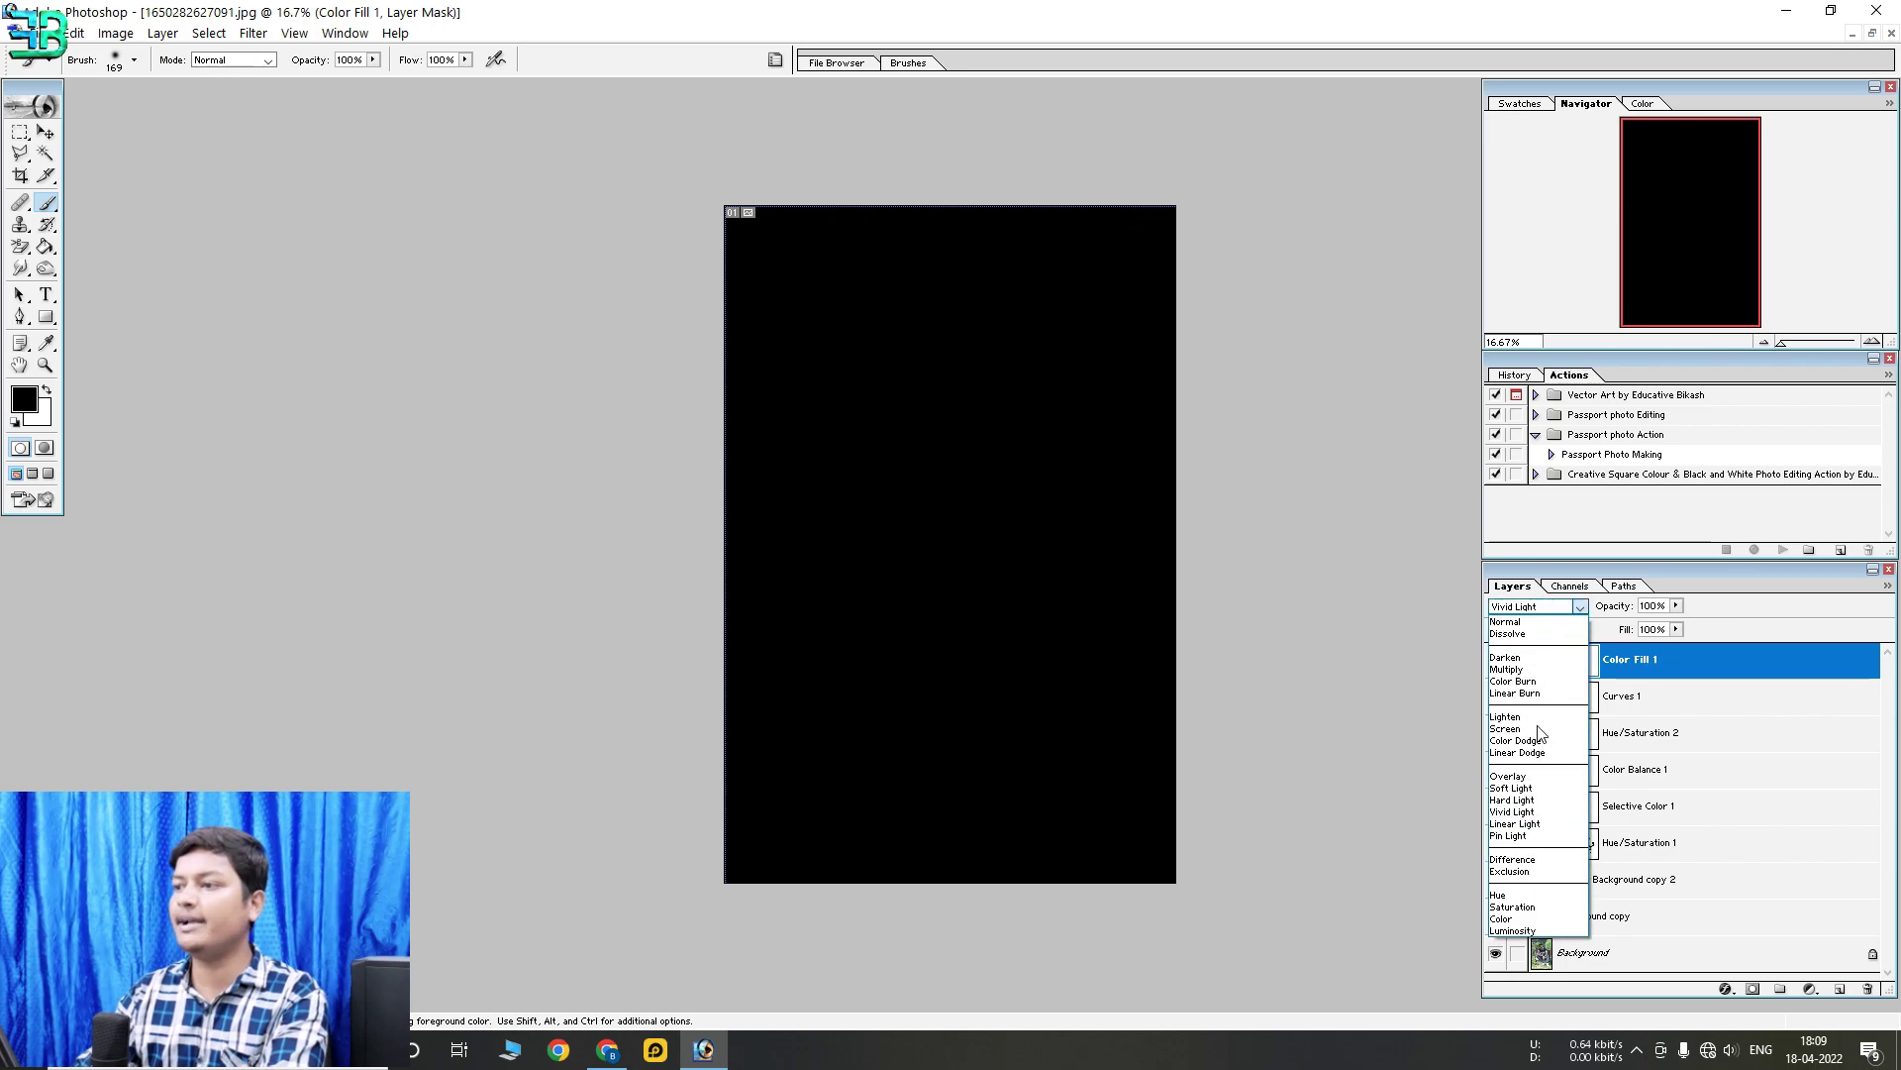
{"action": "left_click", "coordinate": [1543, 860]}
{"action": "left_click", "coordinate": [1568, 607]}
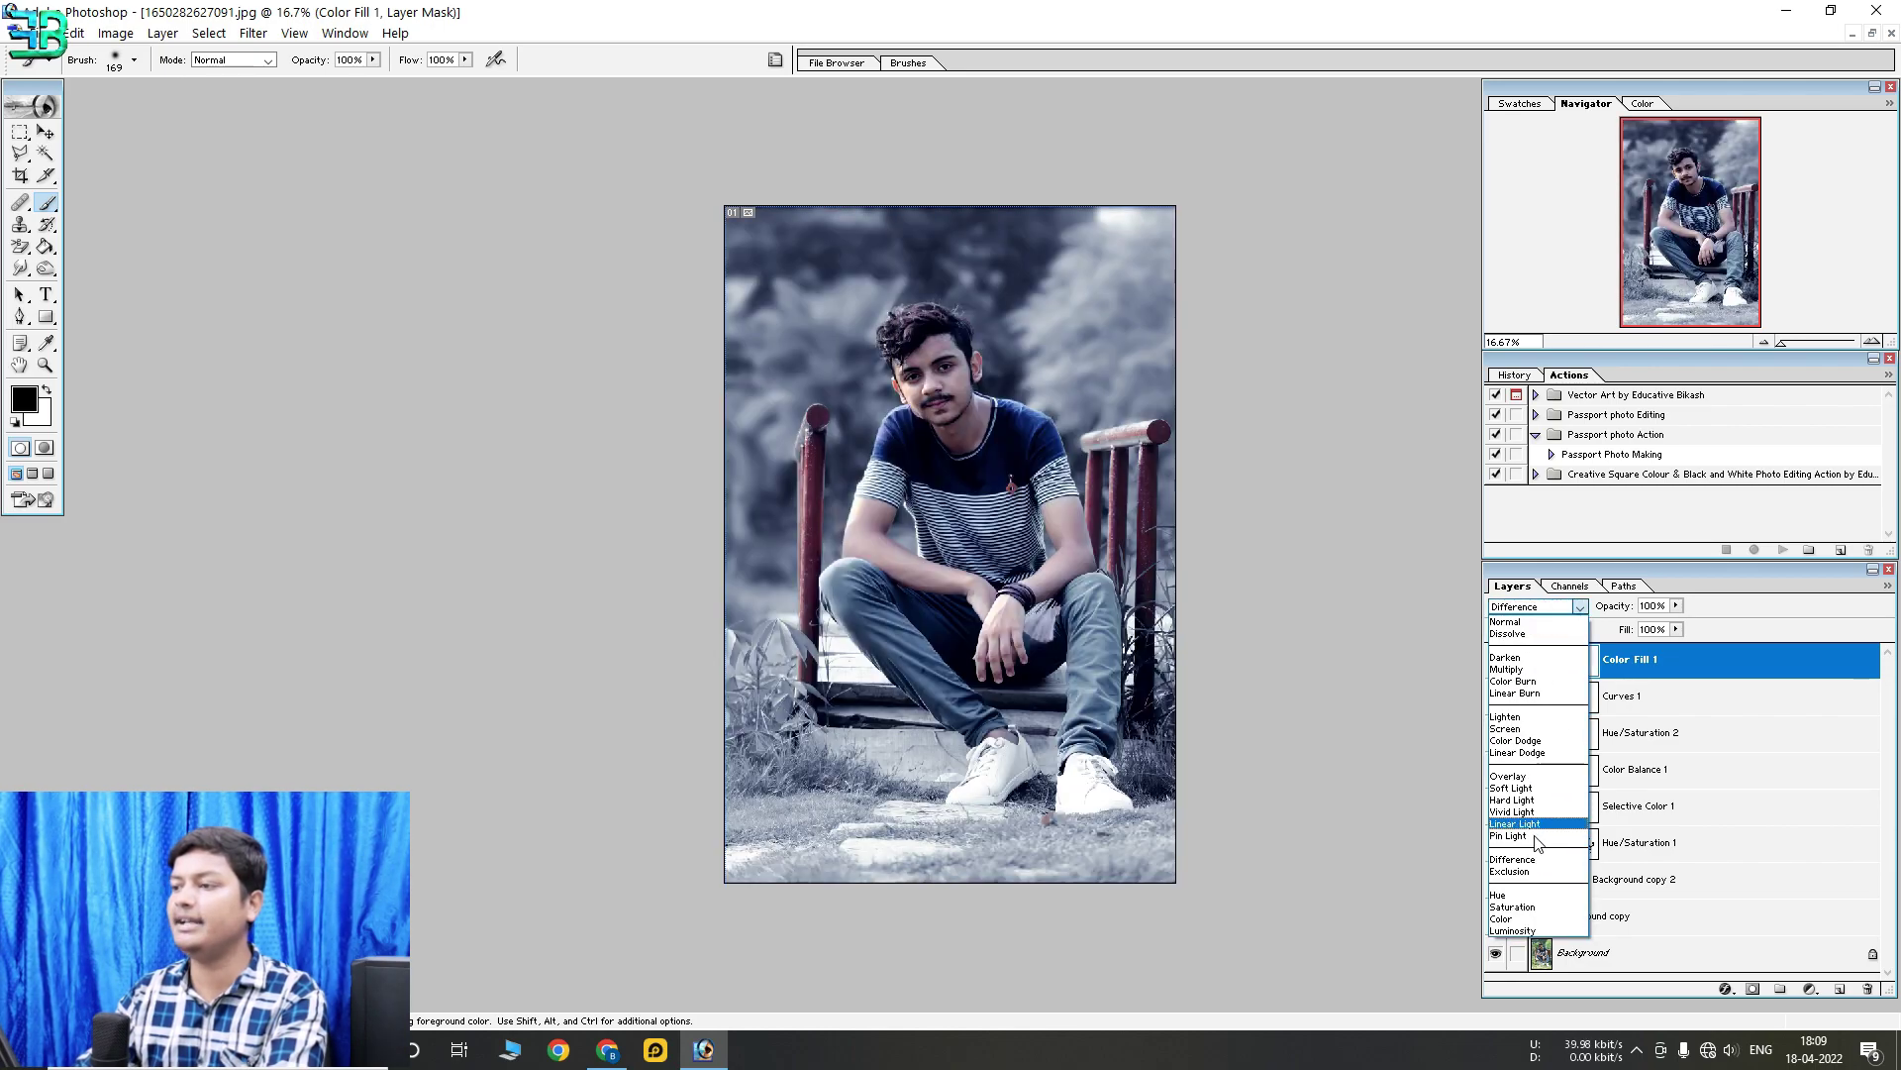
{"action": "left_click", "coordinate": [1517, 920]}
{"action": "key", "text": "ctrl+plus"}
{"action": "key", "text": "ctrl+plus"}
{"action": "key", "text": "ctrl+minus"}
{"action": "key", "text": "ctrl+minus"}
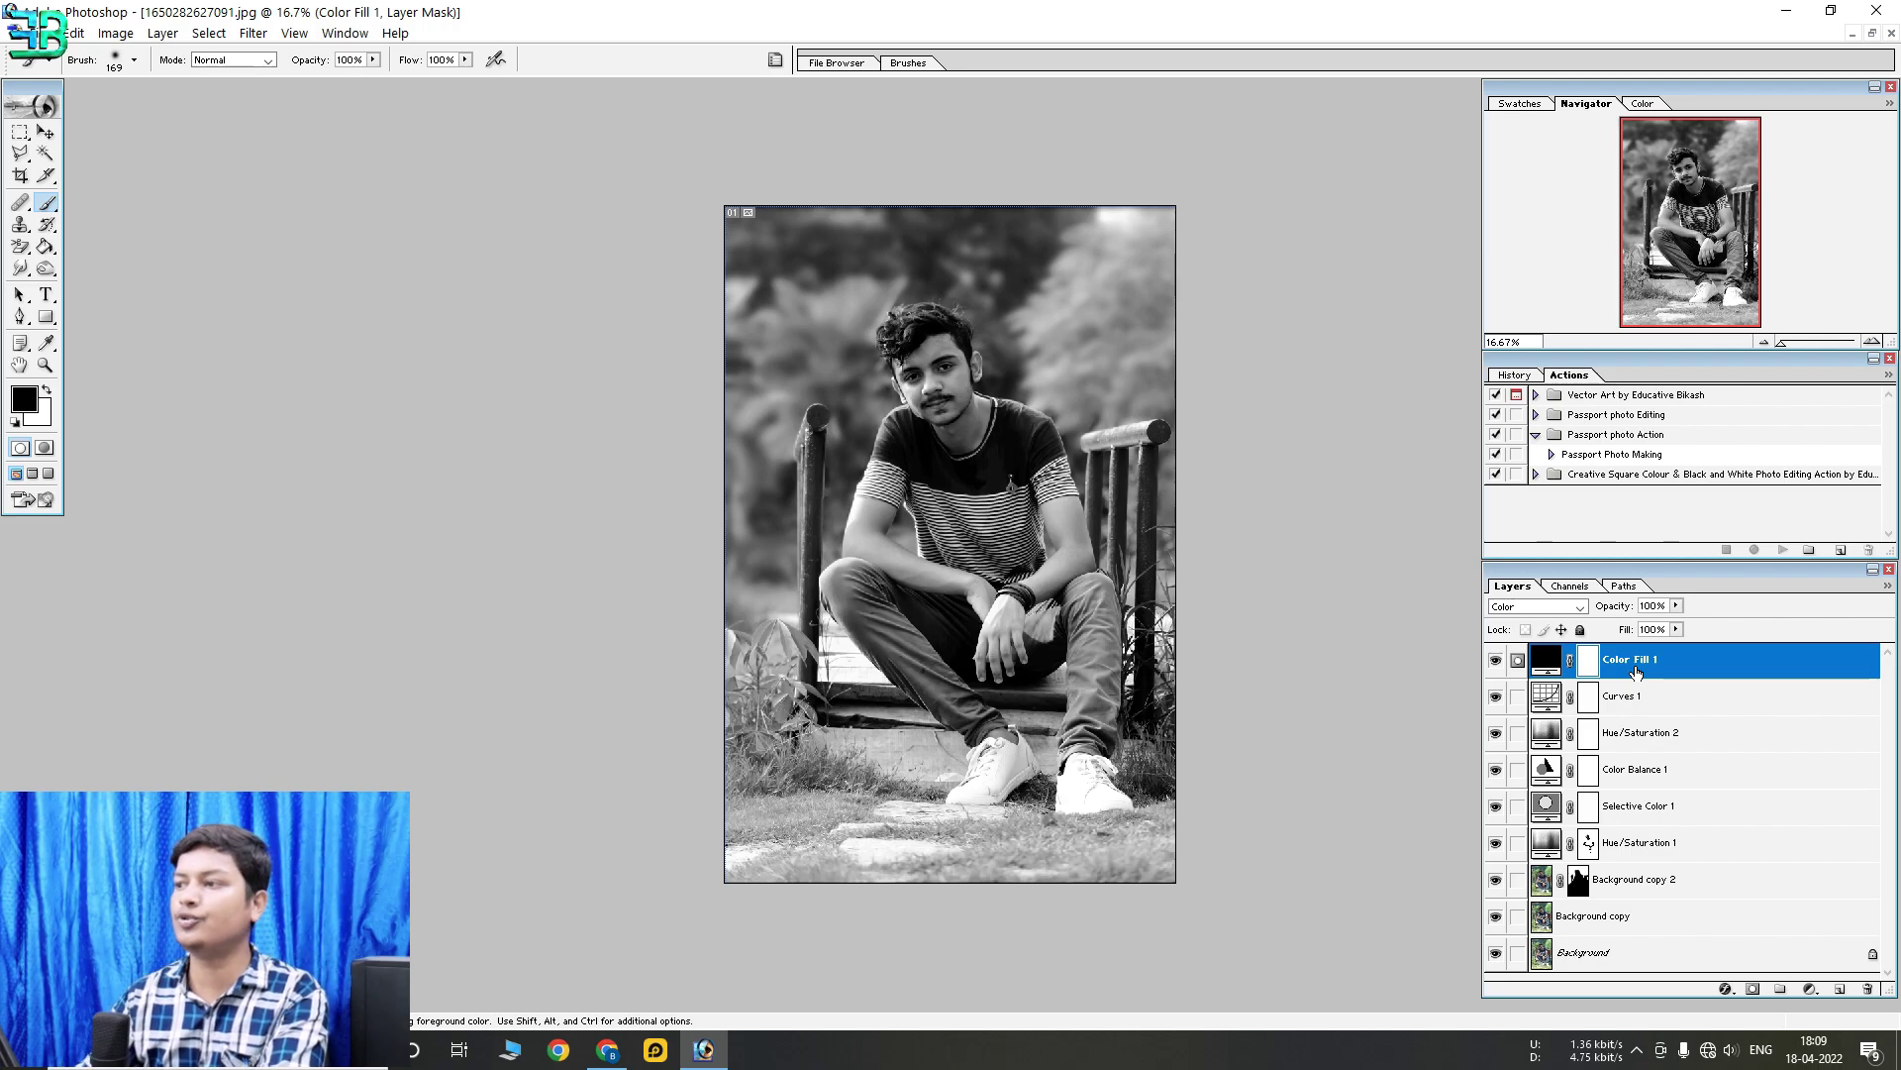
{"action": "right_click", "coordinate": [1636, 673]}
{"action": "left_click", "coordinate": [1663, 752]}
{"action": "left_click", "coordinate": [944, 394]}
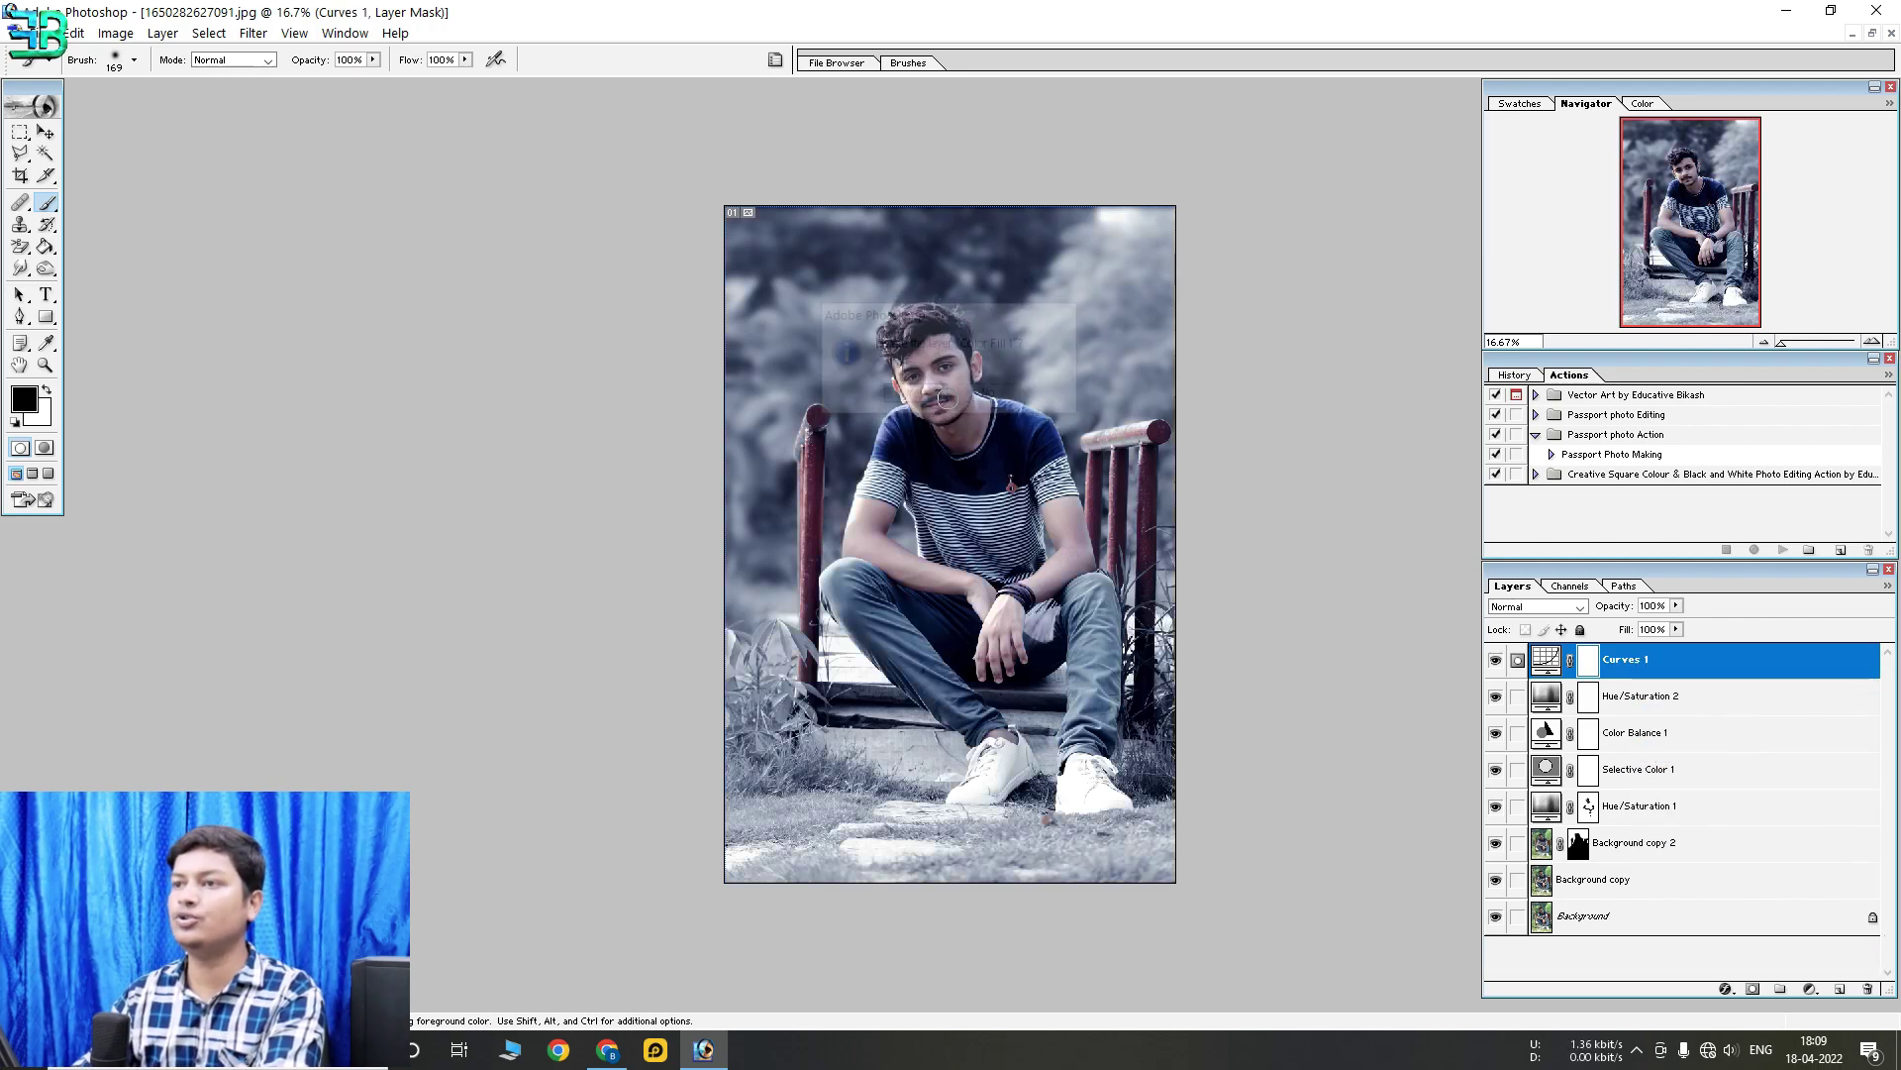
{"action": "key", "text": "ctrl+minus"}
{"action": "left_click", "coordinate": [1493, 658]}
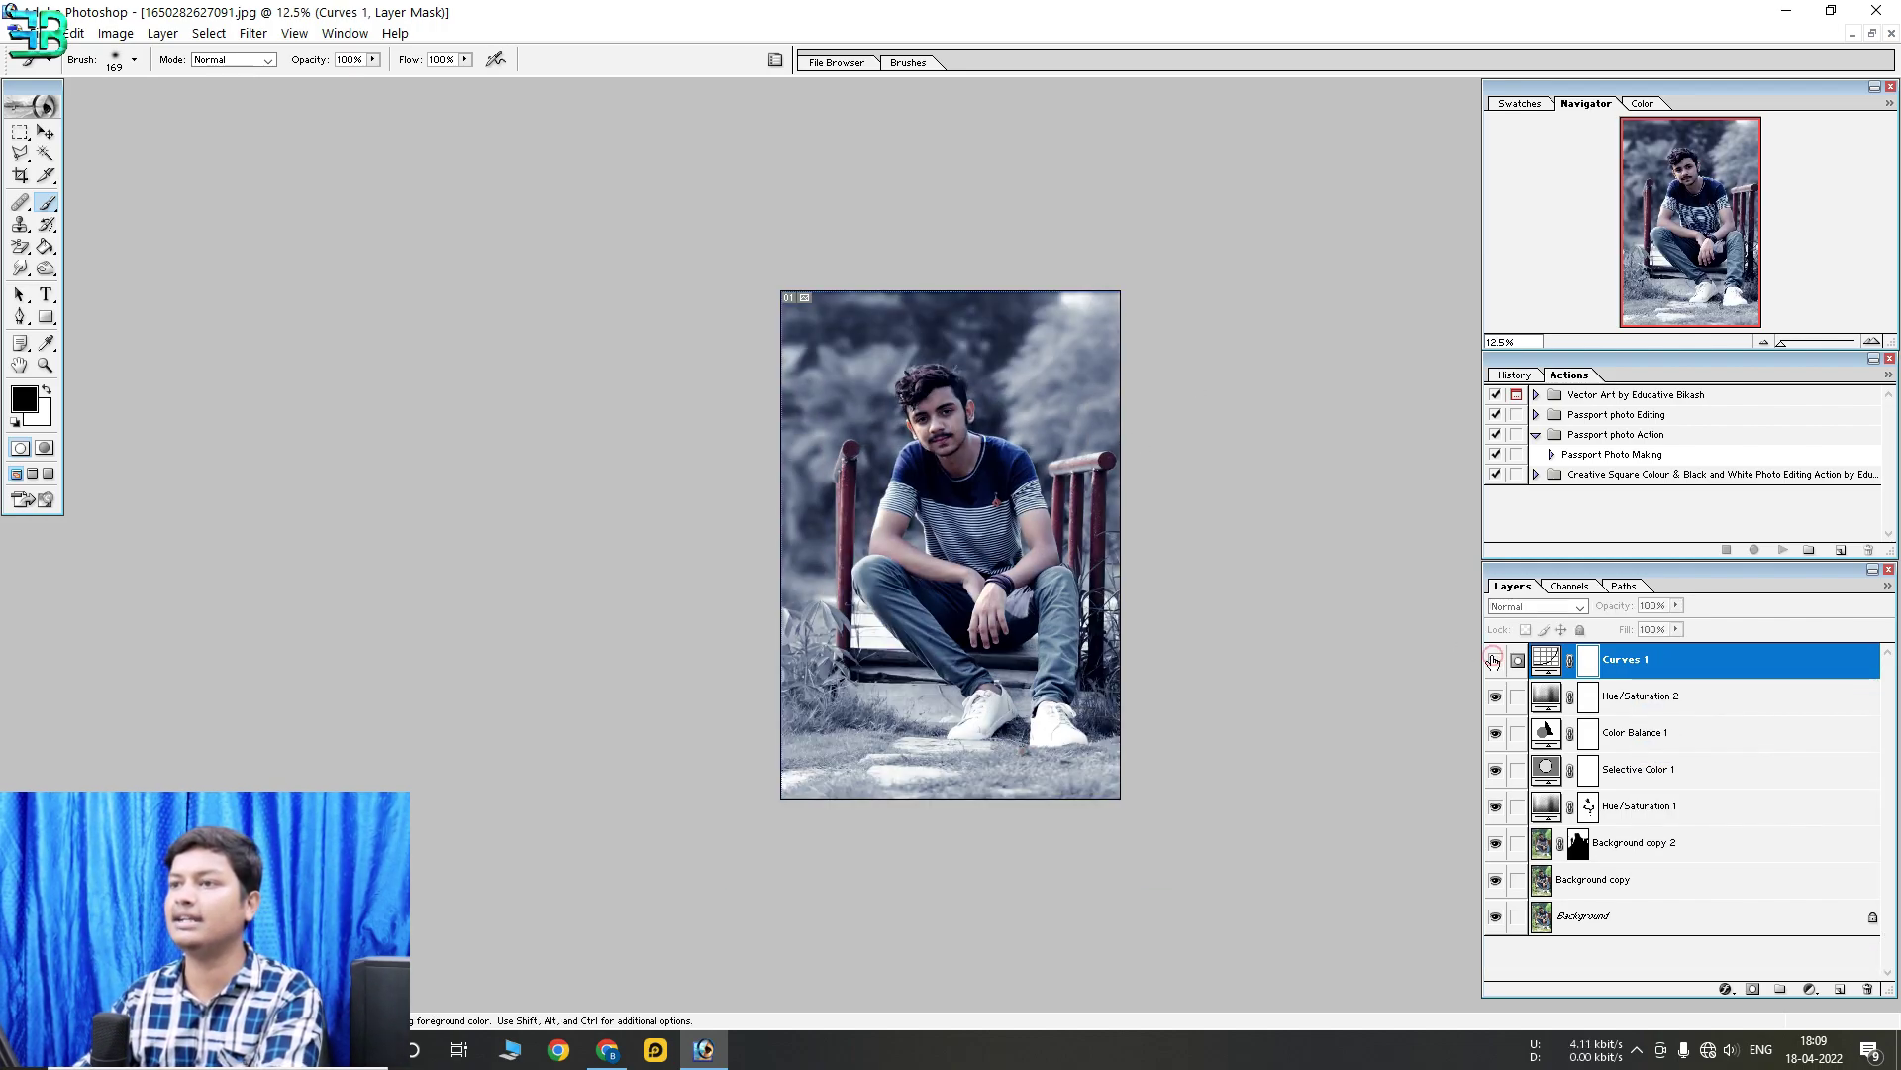
{"action": "left_click", "coordinate": [1497, 661]}
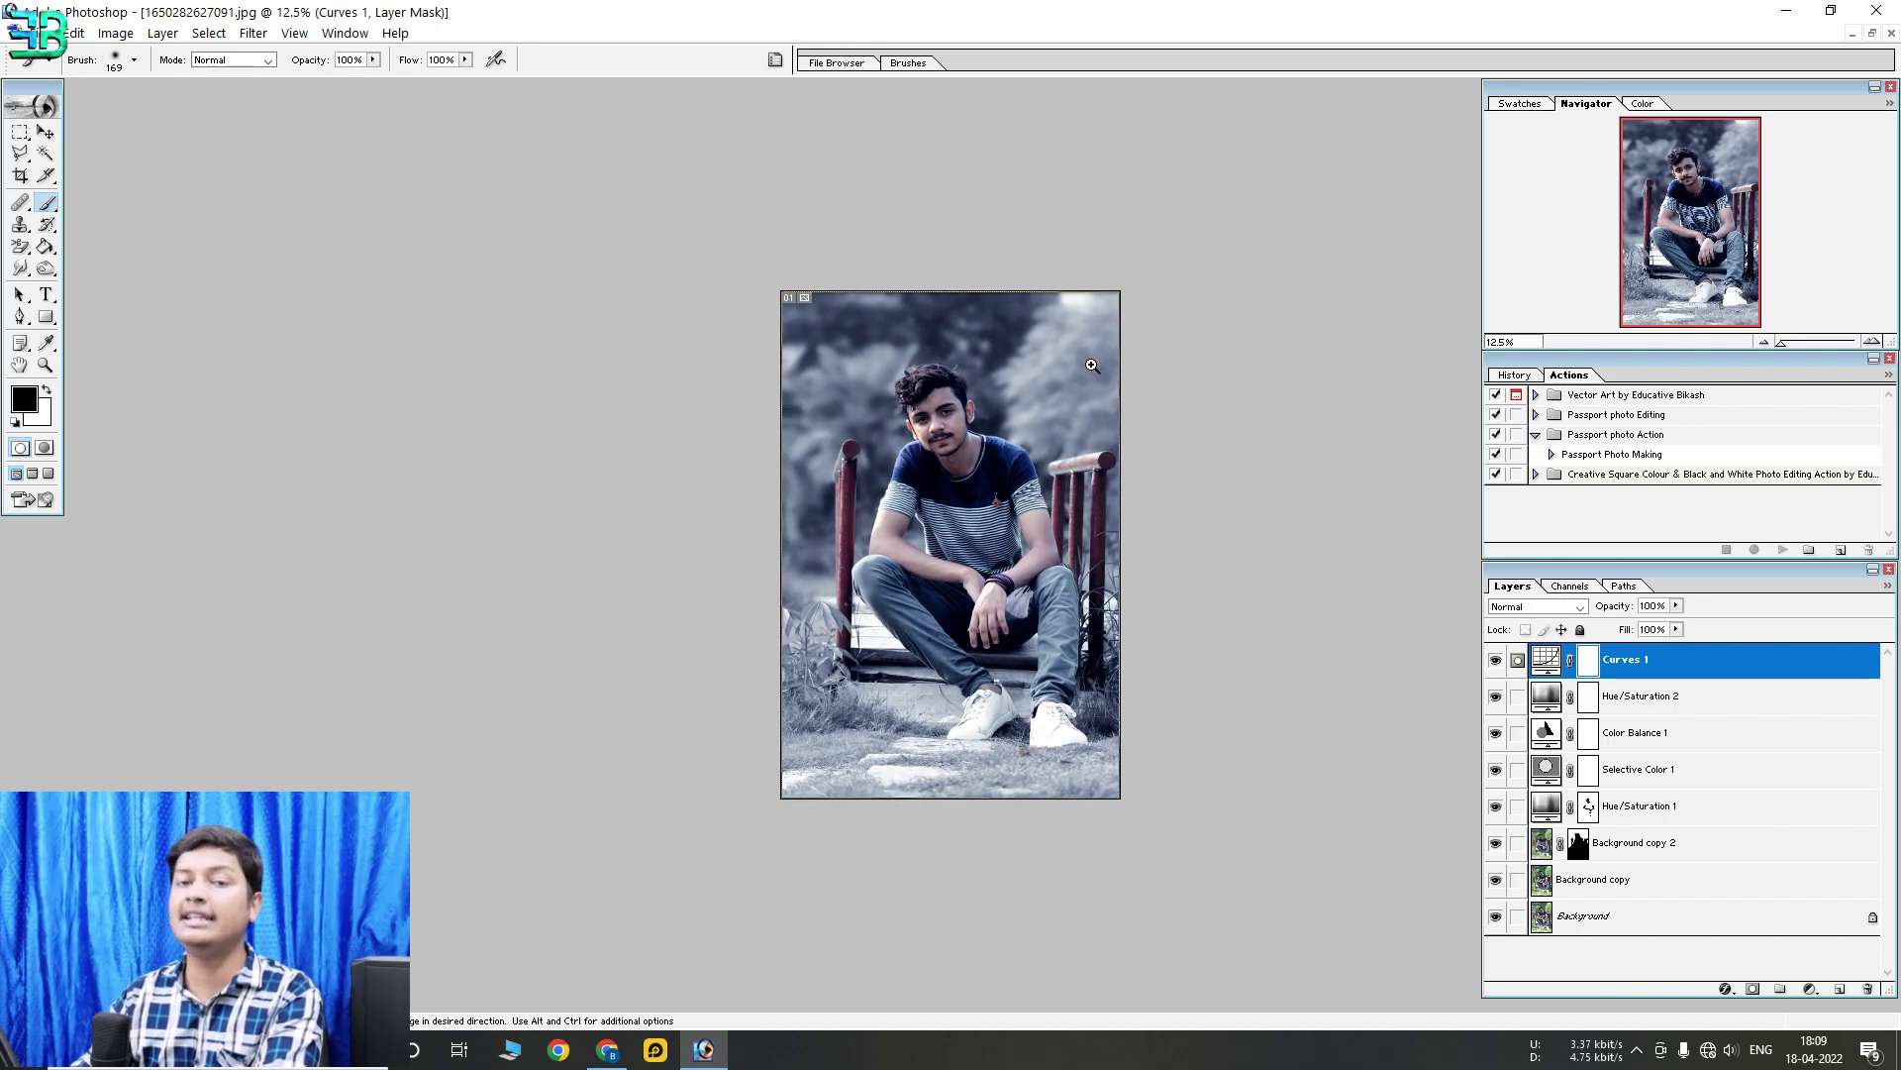
{"action": "left_click", "coordinate": [1092, 366]}
{"action": "left_click", "coordinate": [1092, 366]}
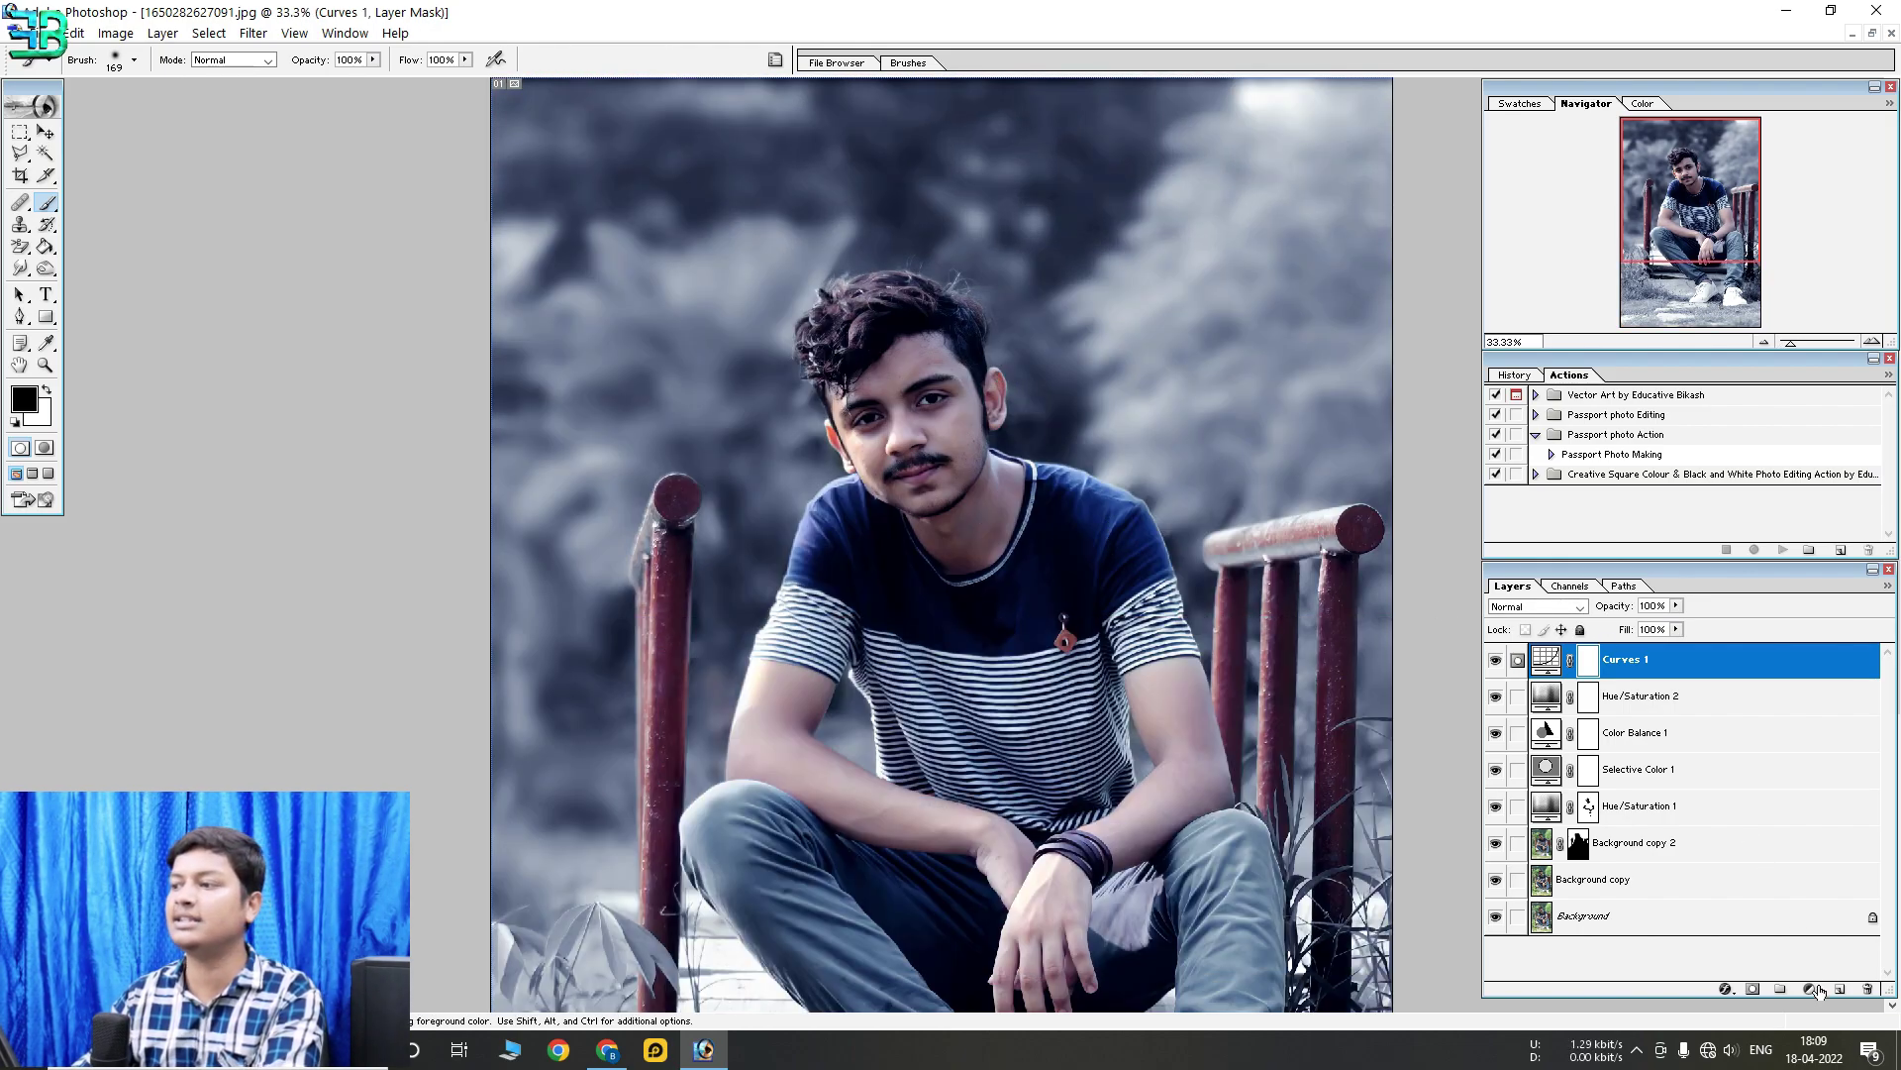
{"action": "left_click", "coordinate": [1811, 989]}
Add a black Solid Color fill layer set to Soft Light blend mode
{"action": "left_click", "coordinate": [1751, 660]}
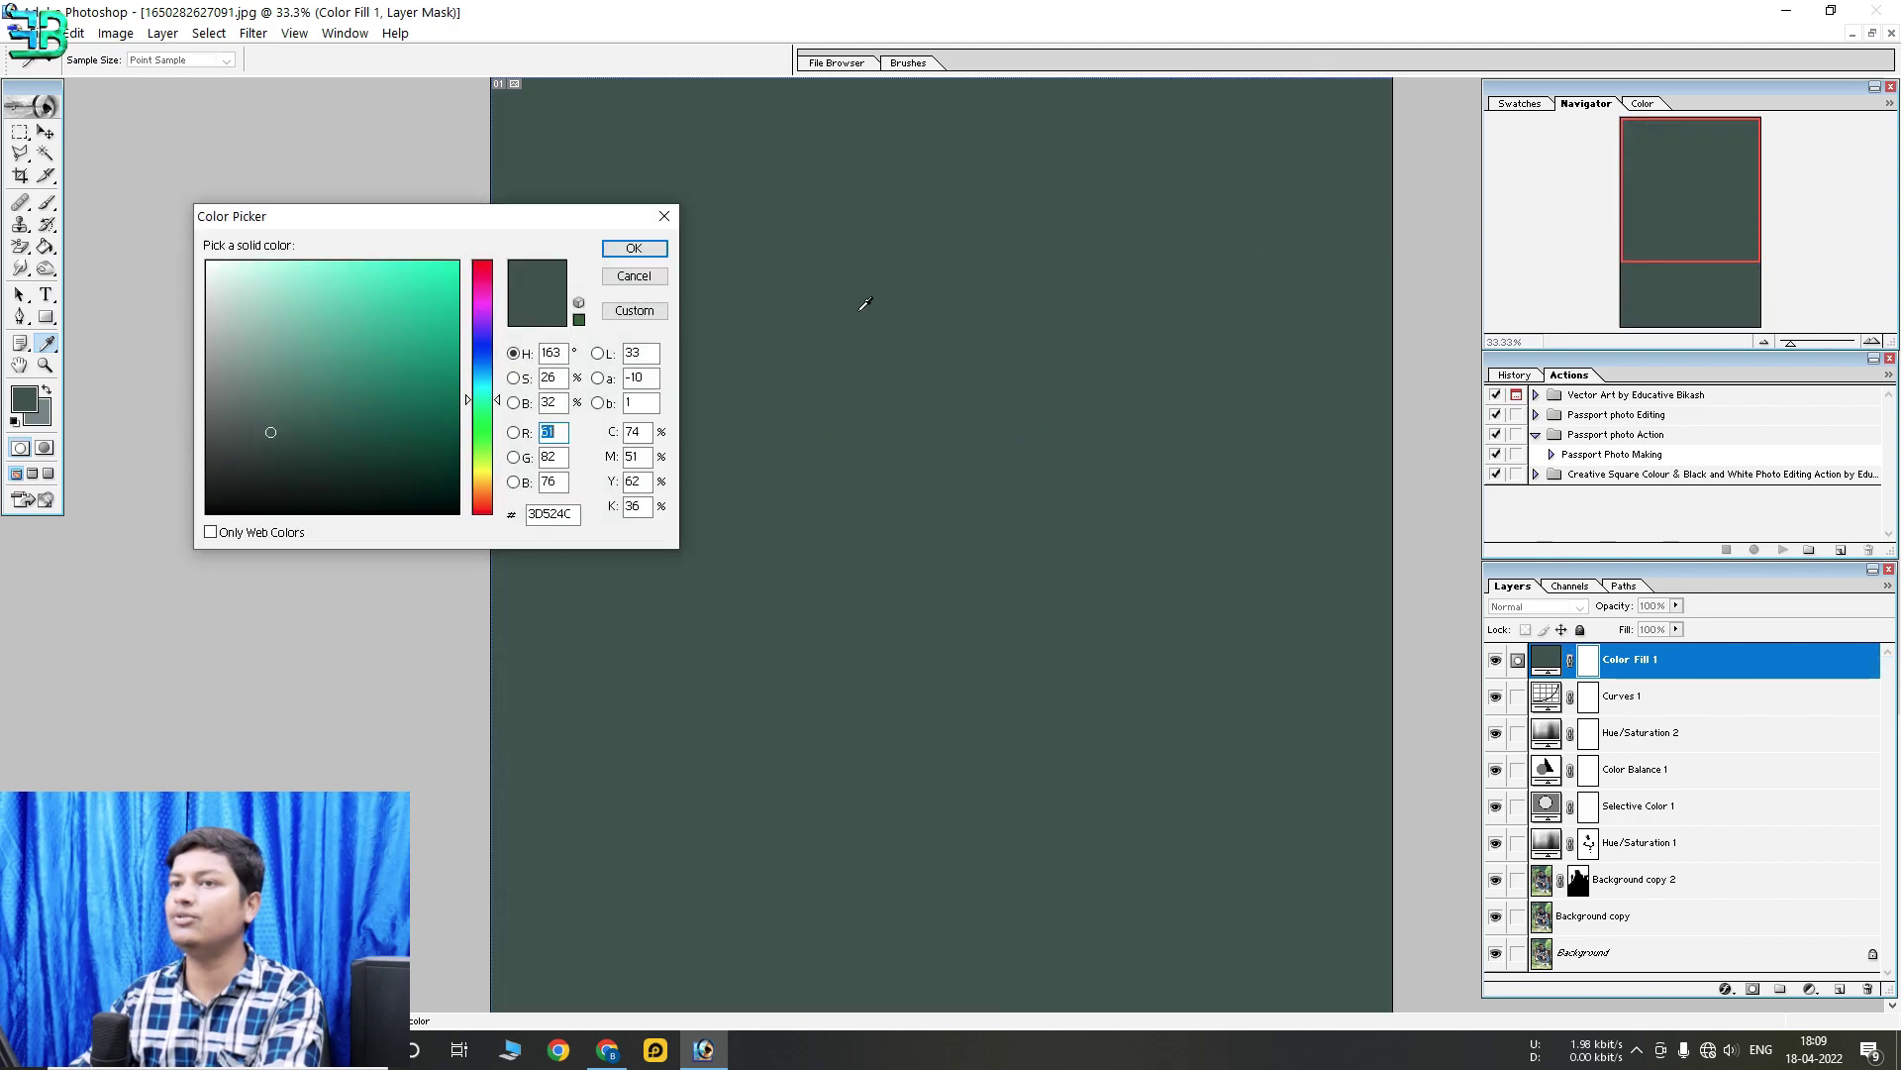
{"action": "left_click", "coordinate": [207, 512]}
{"action": "left_click", "coordinate": [634, 248]}
{"action": "key", "text": "b"}
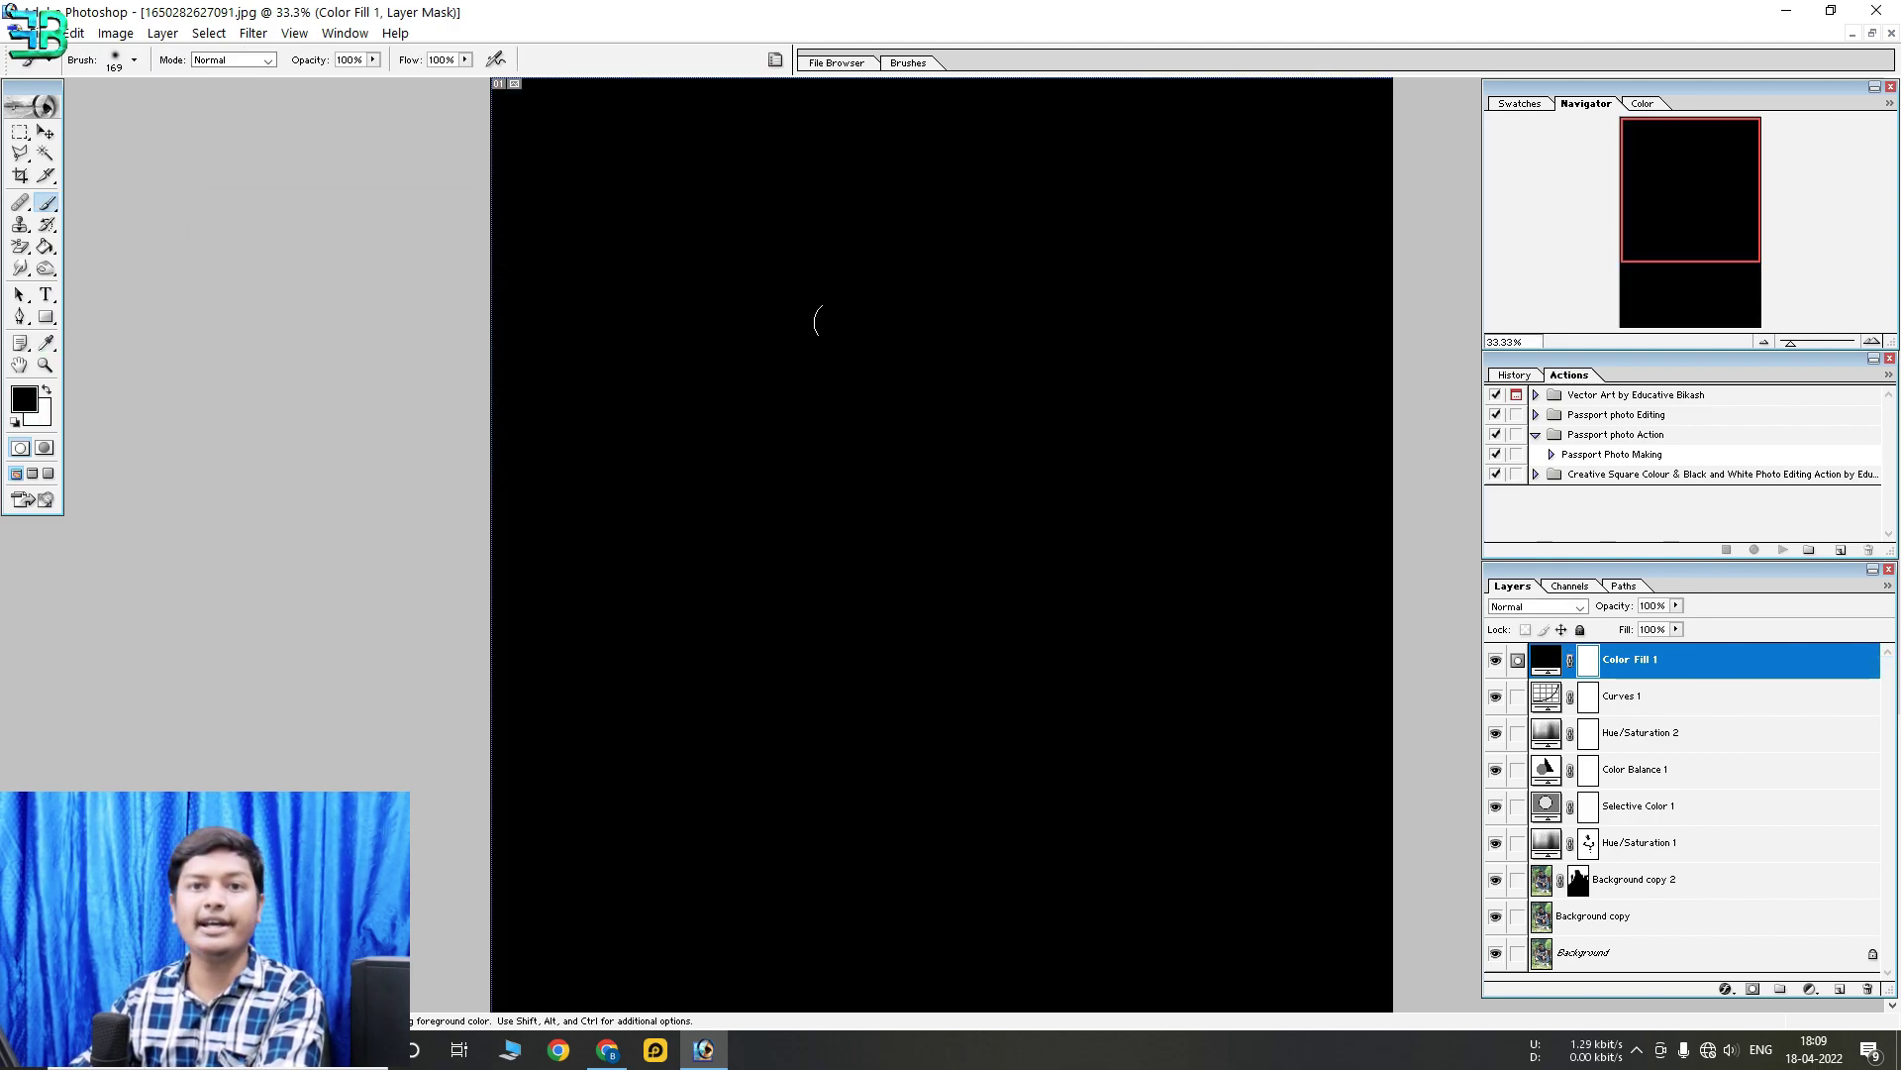
{"action": "left_click", "coordinate": [1579, 607]}
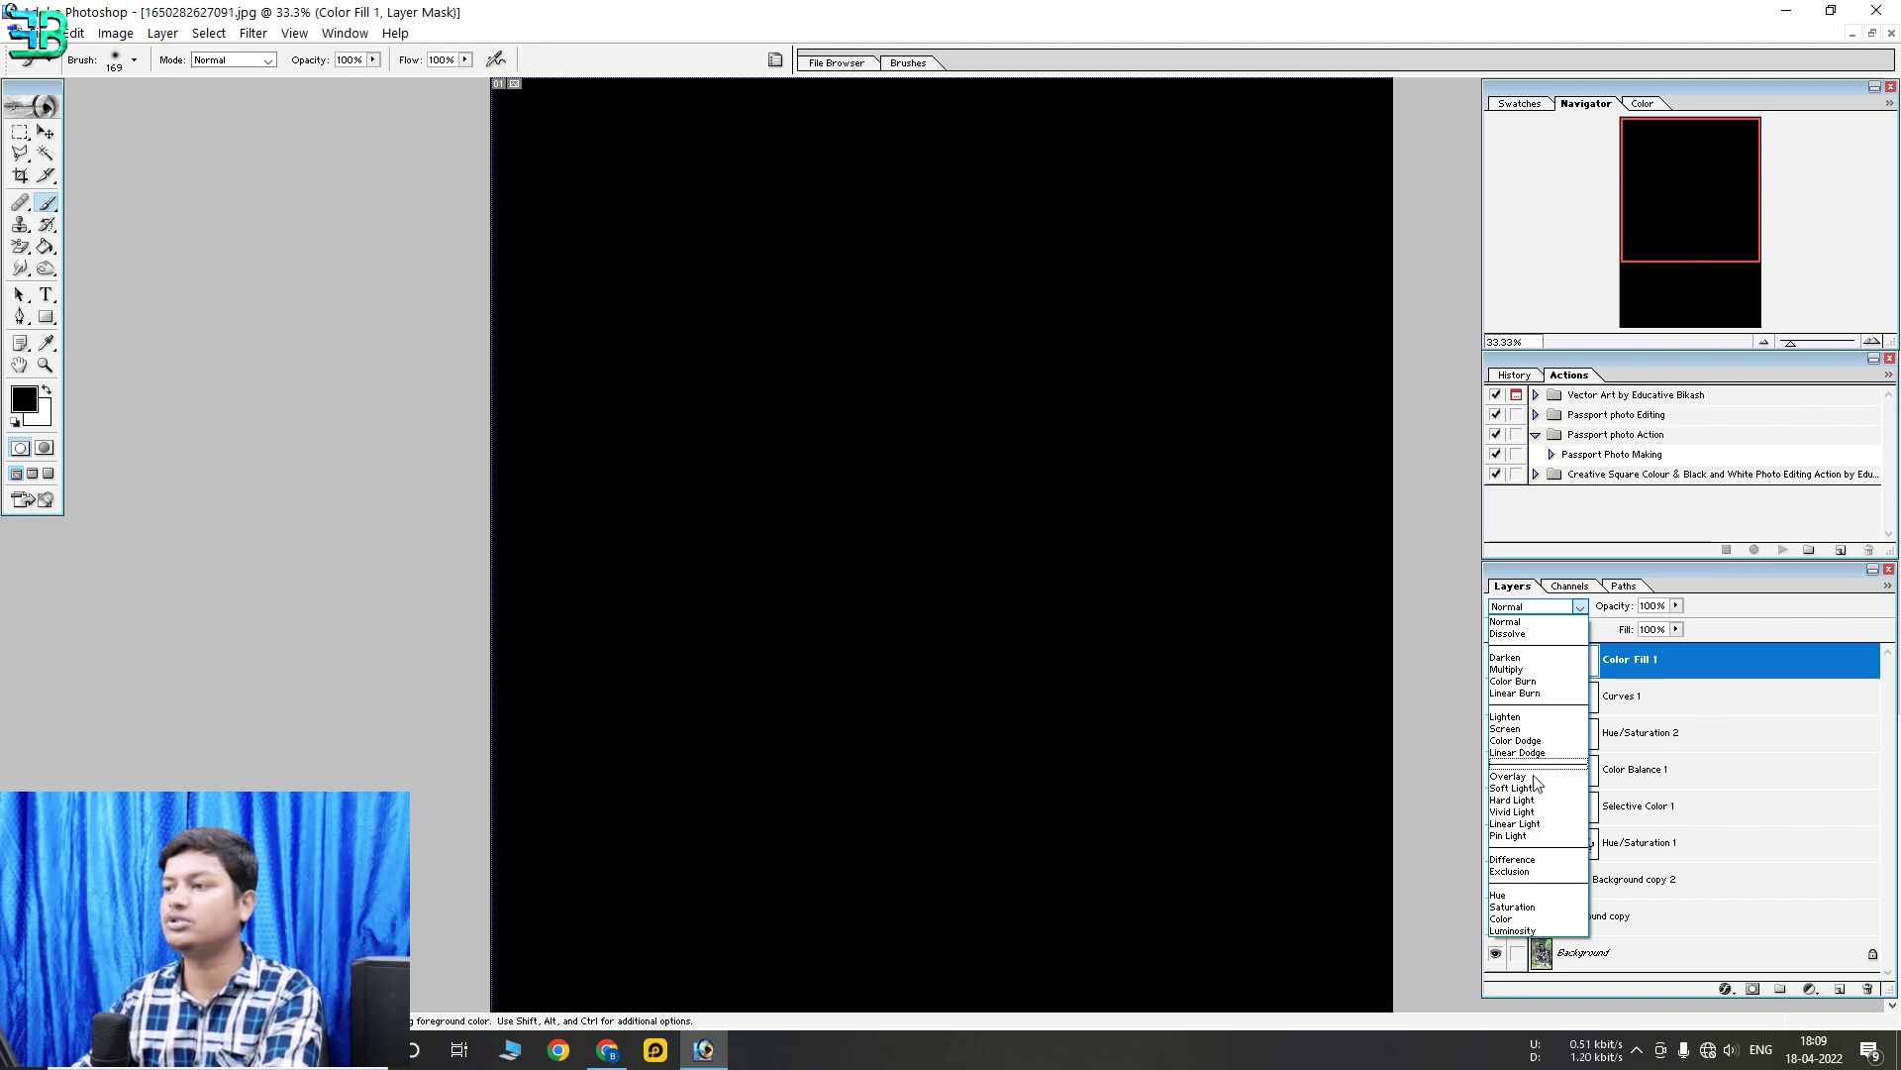
{"action": "left_click", "coordinate": [1535, 788]}
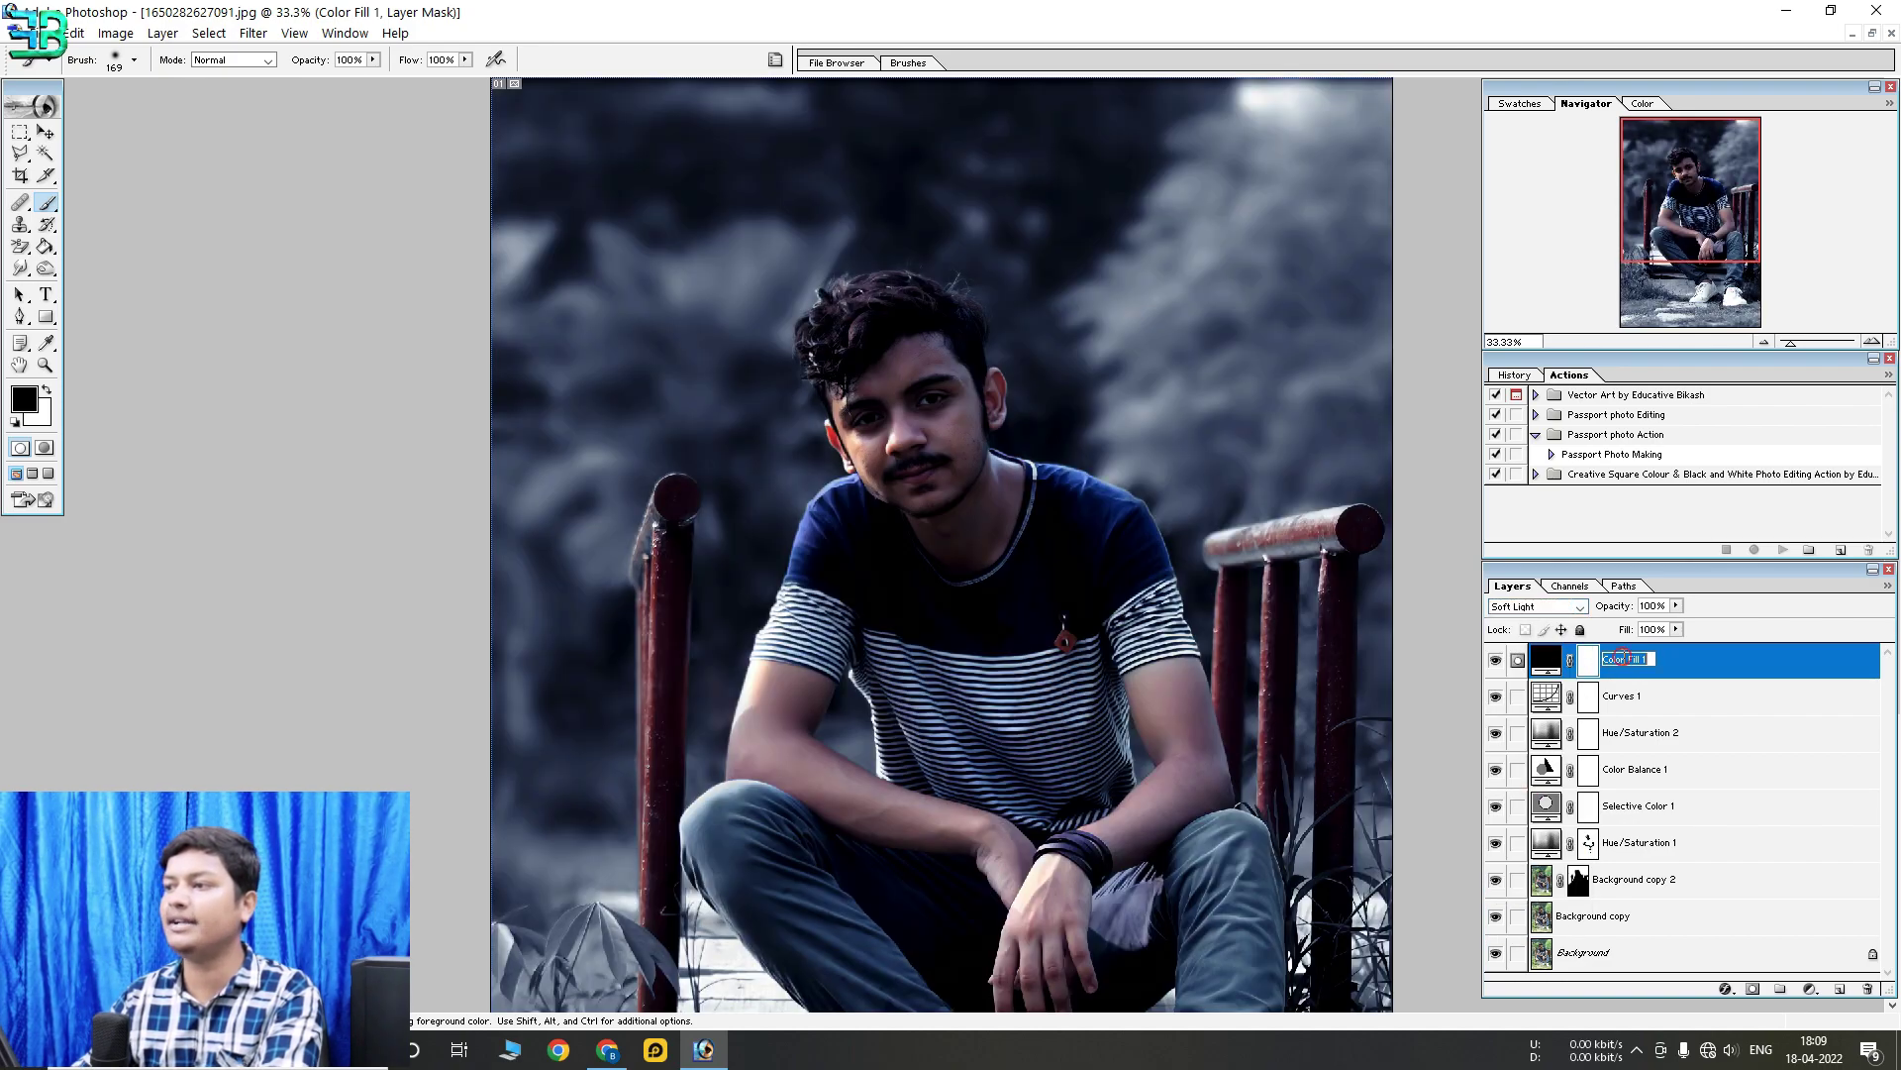
Change the Color Fill 1 colour to white and invert its mask to black
{"action": "double_click", "coordinate": [1546, 659]}
{"action": "left_click", "coordinate": [211, 264]}
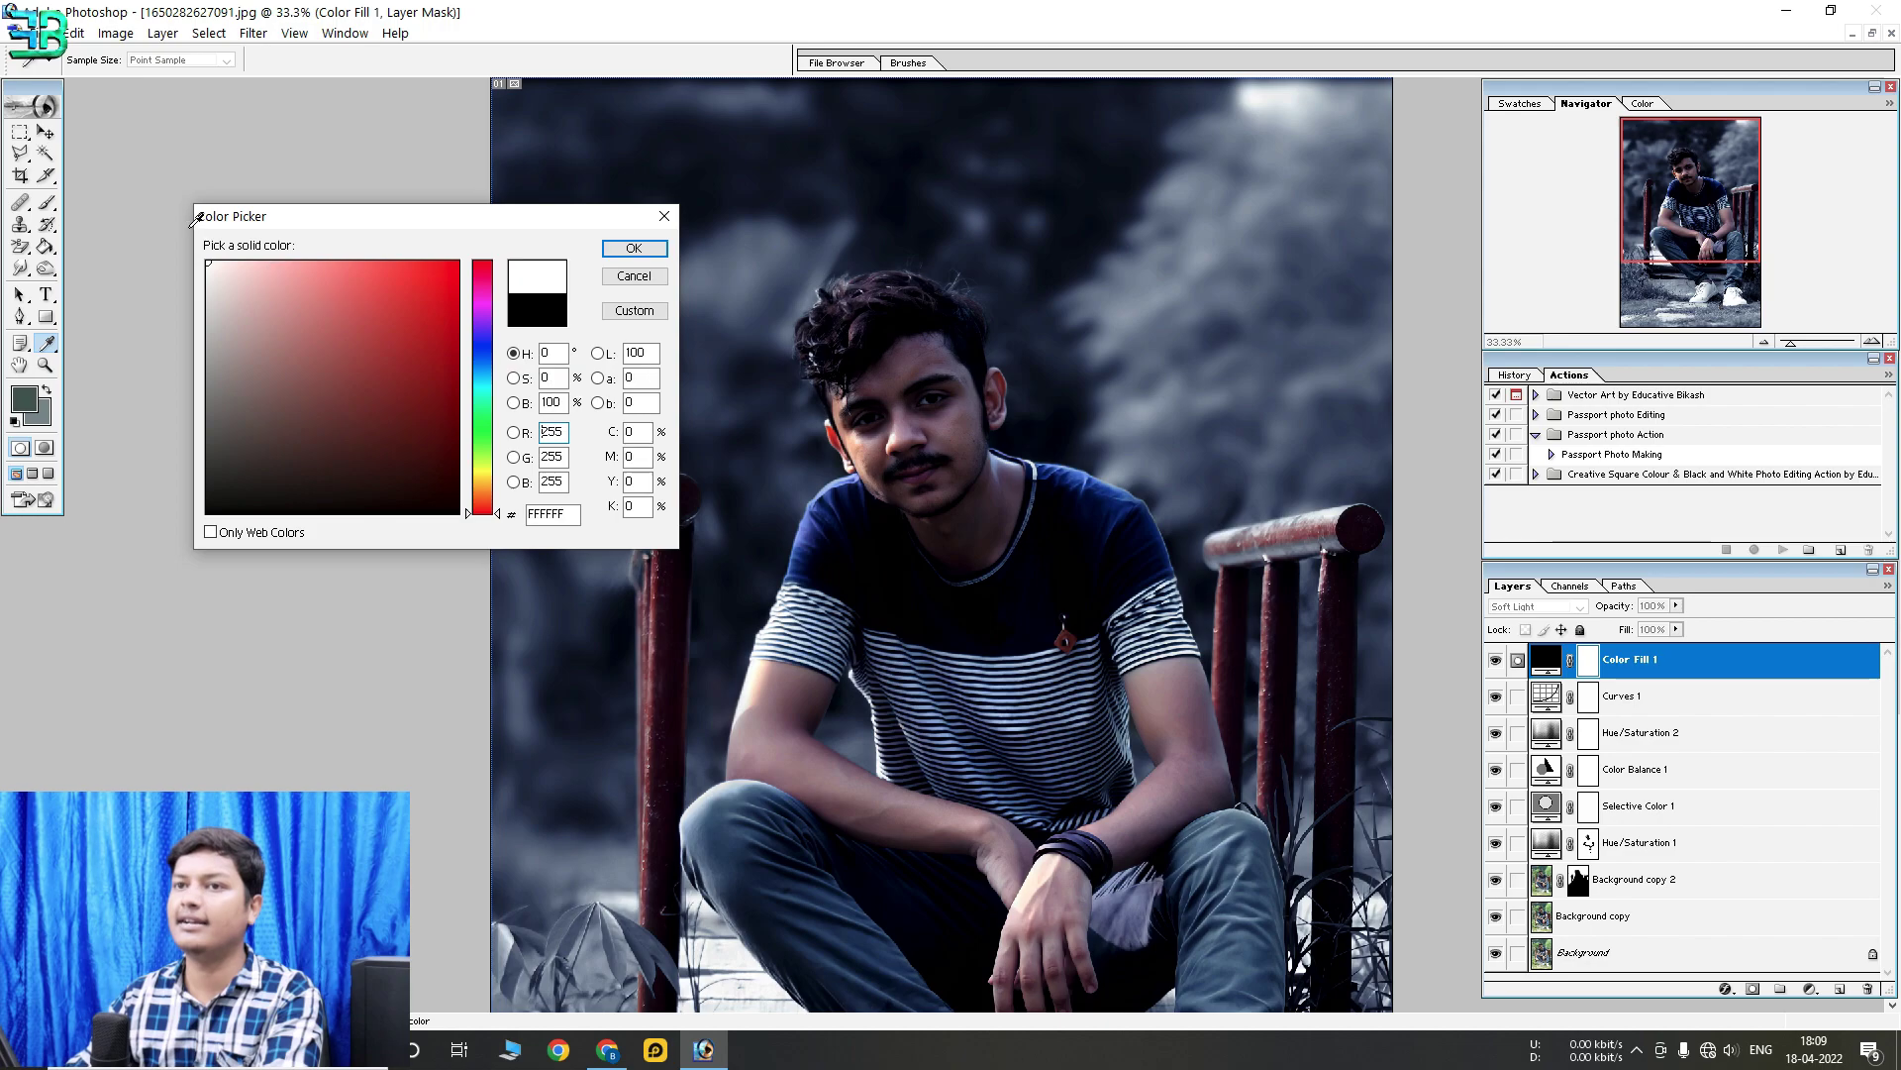
{"action": "left_click", "coordinate": [649, 243]}
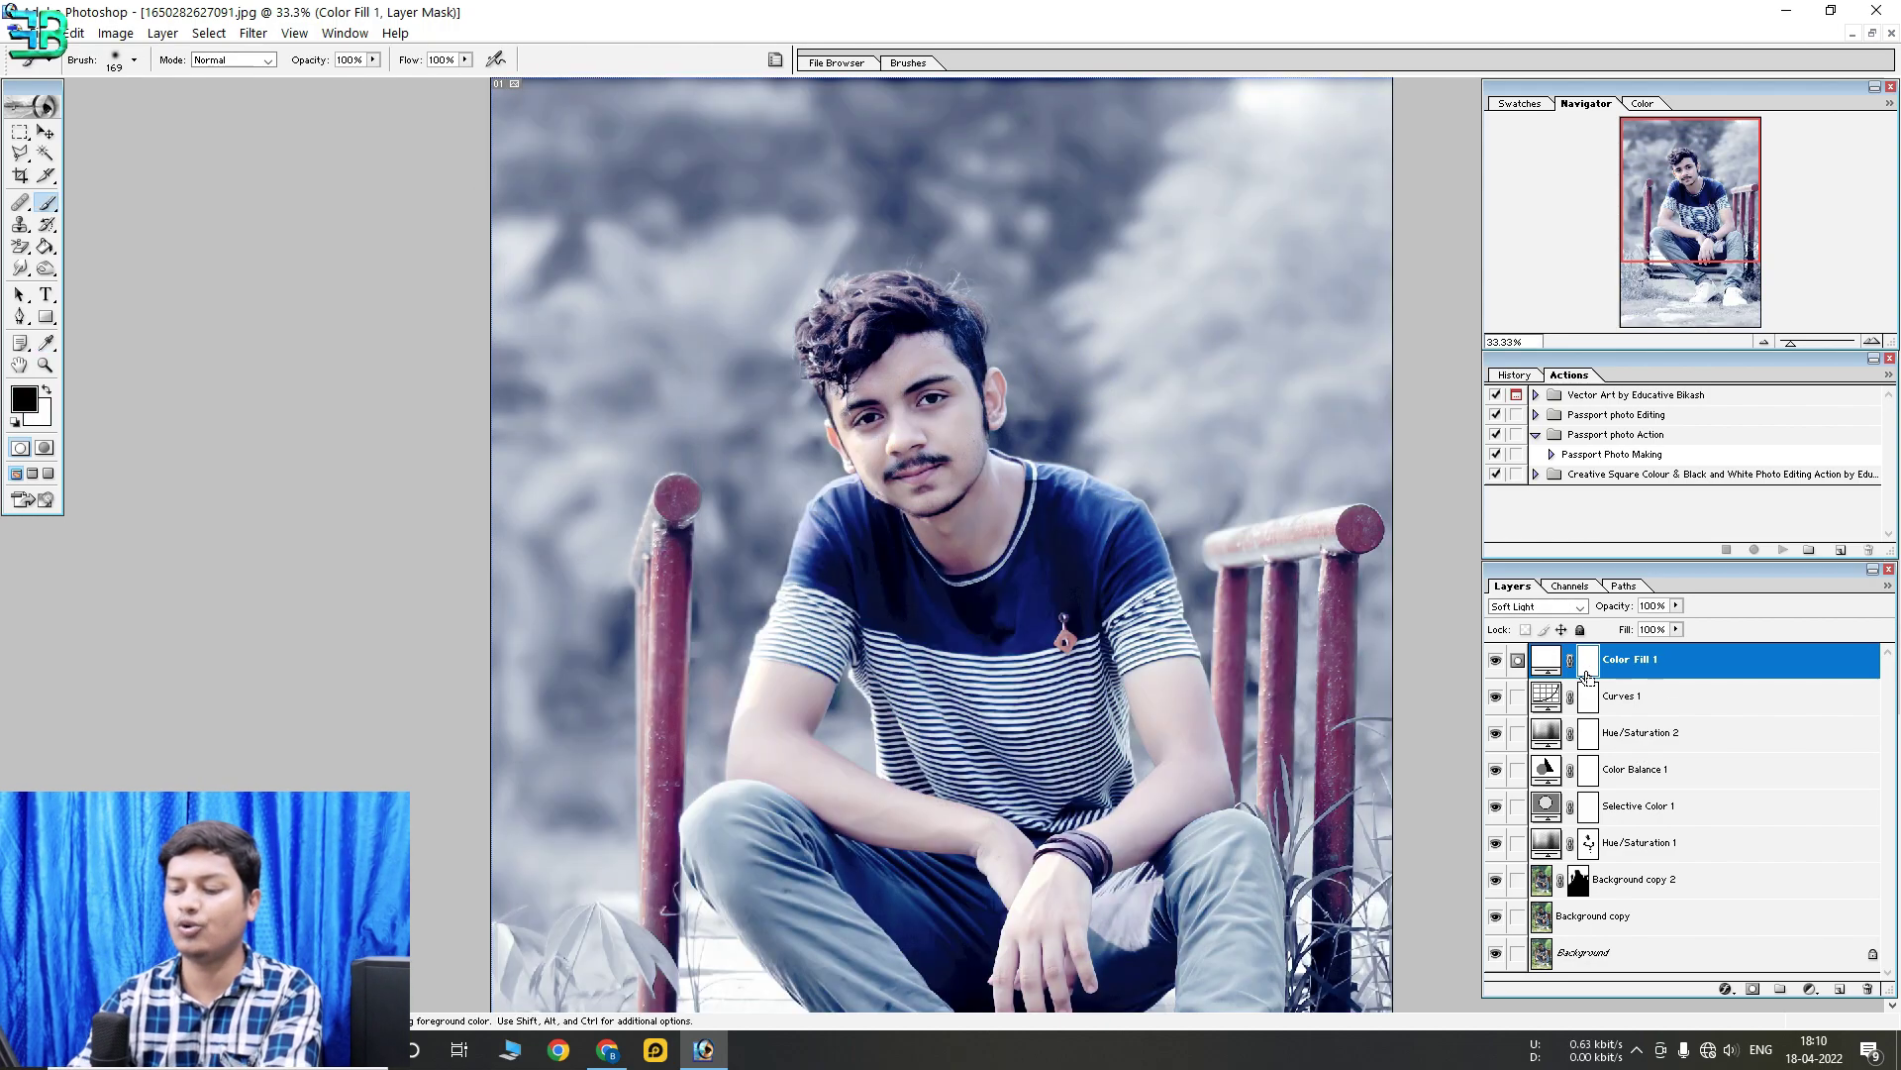
{"action": "key", "text": "ctrl+i"}
{"action": "left_click", "coordinate": [976, 366], "text": "ctrl"}
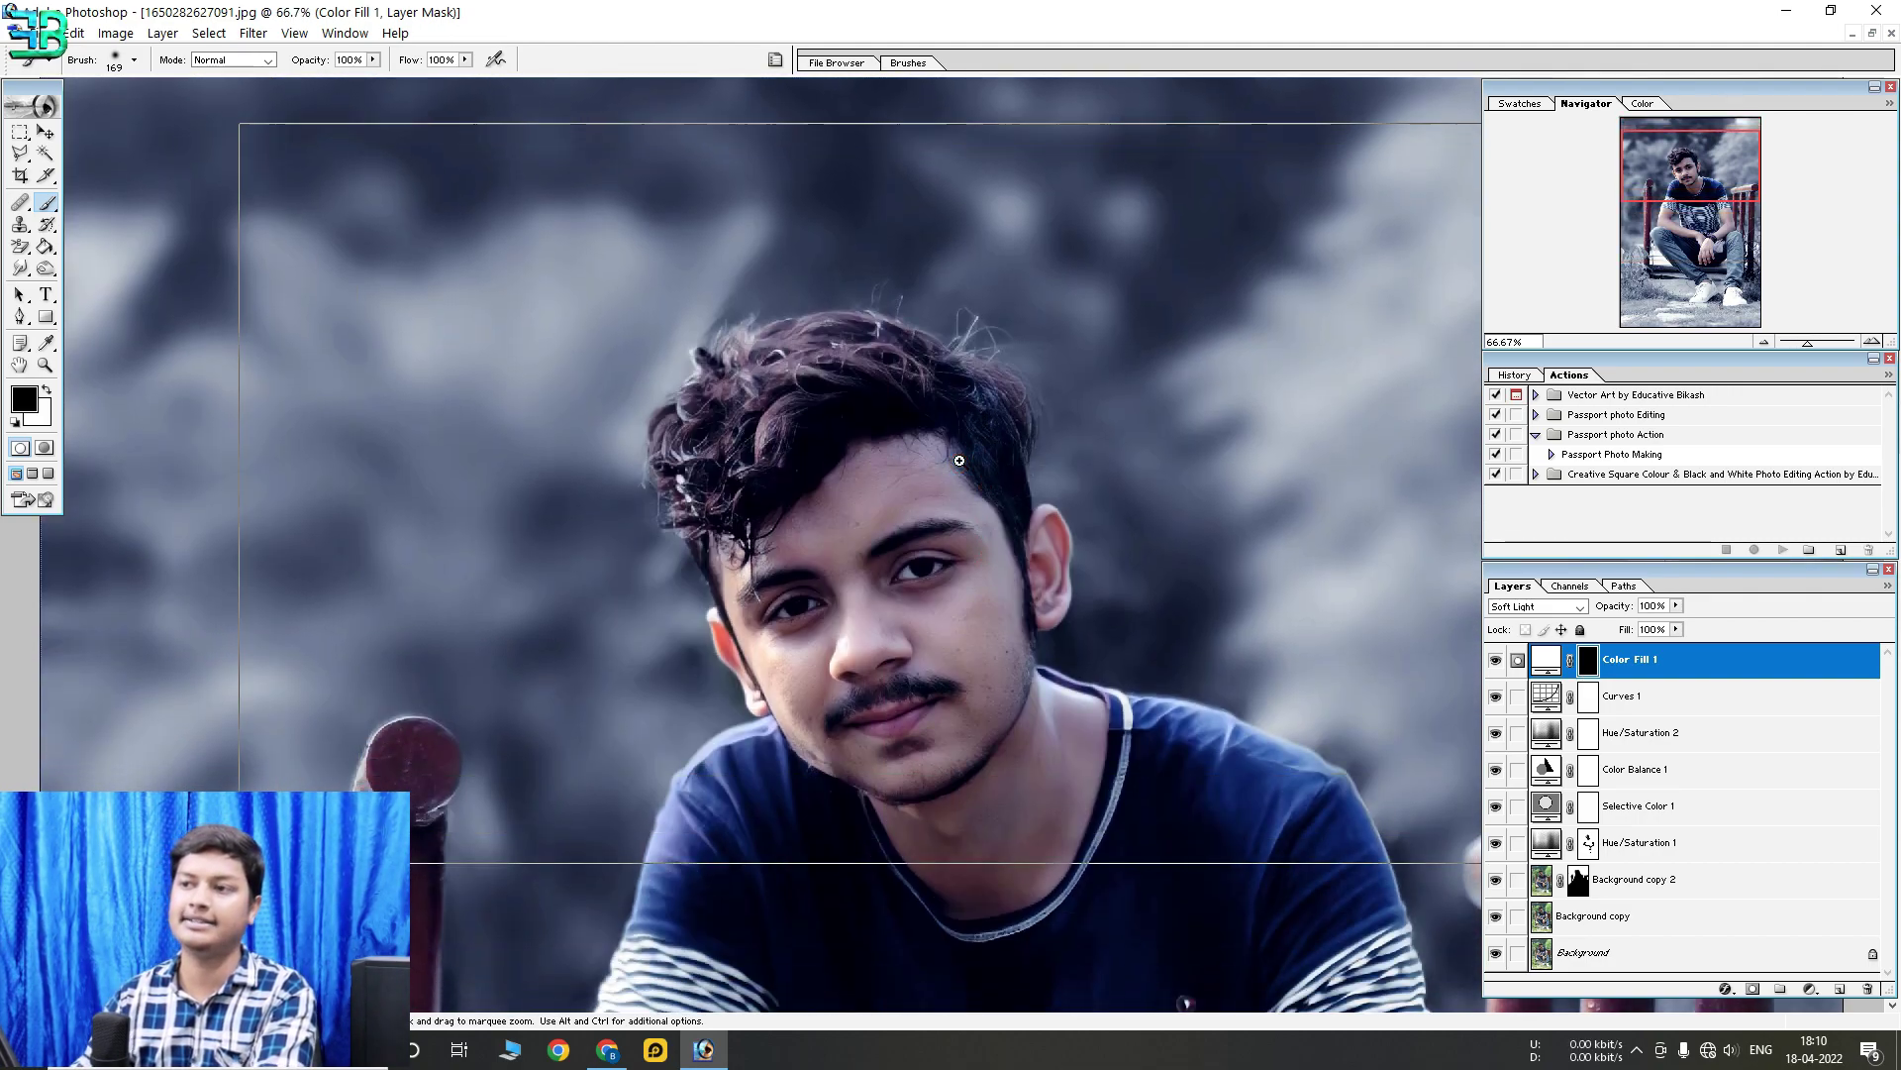
Paint white on the Color Fill 1 mask over the forehead, face and neck
{"action": "left_click", "coordinate": [960, 460], "text": "ctrl"}
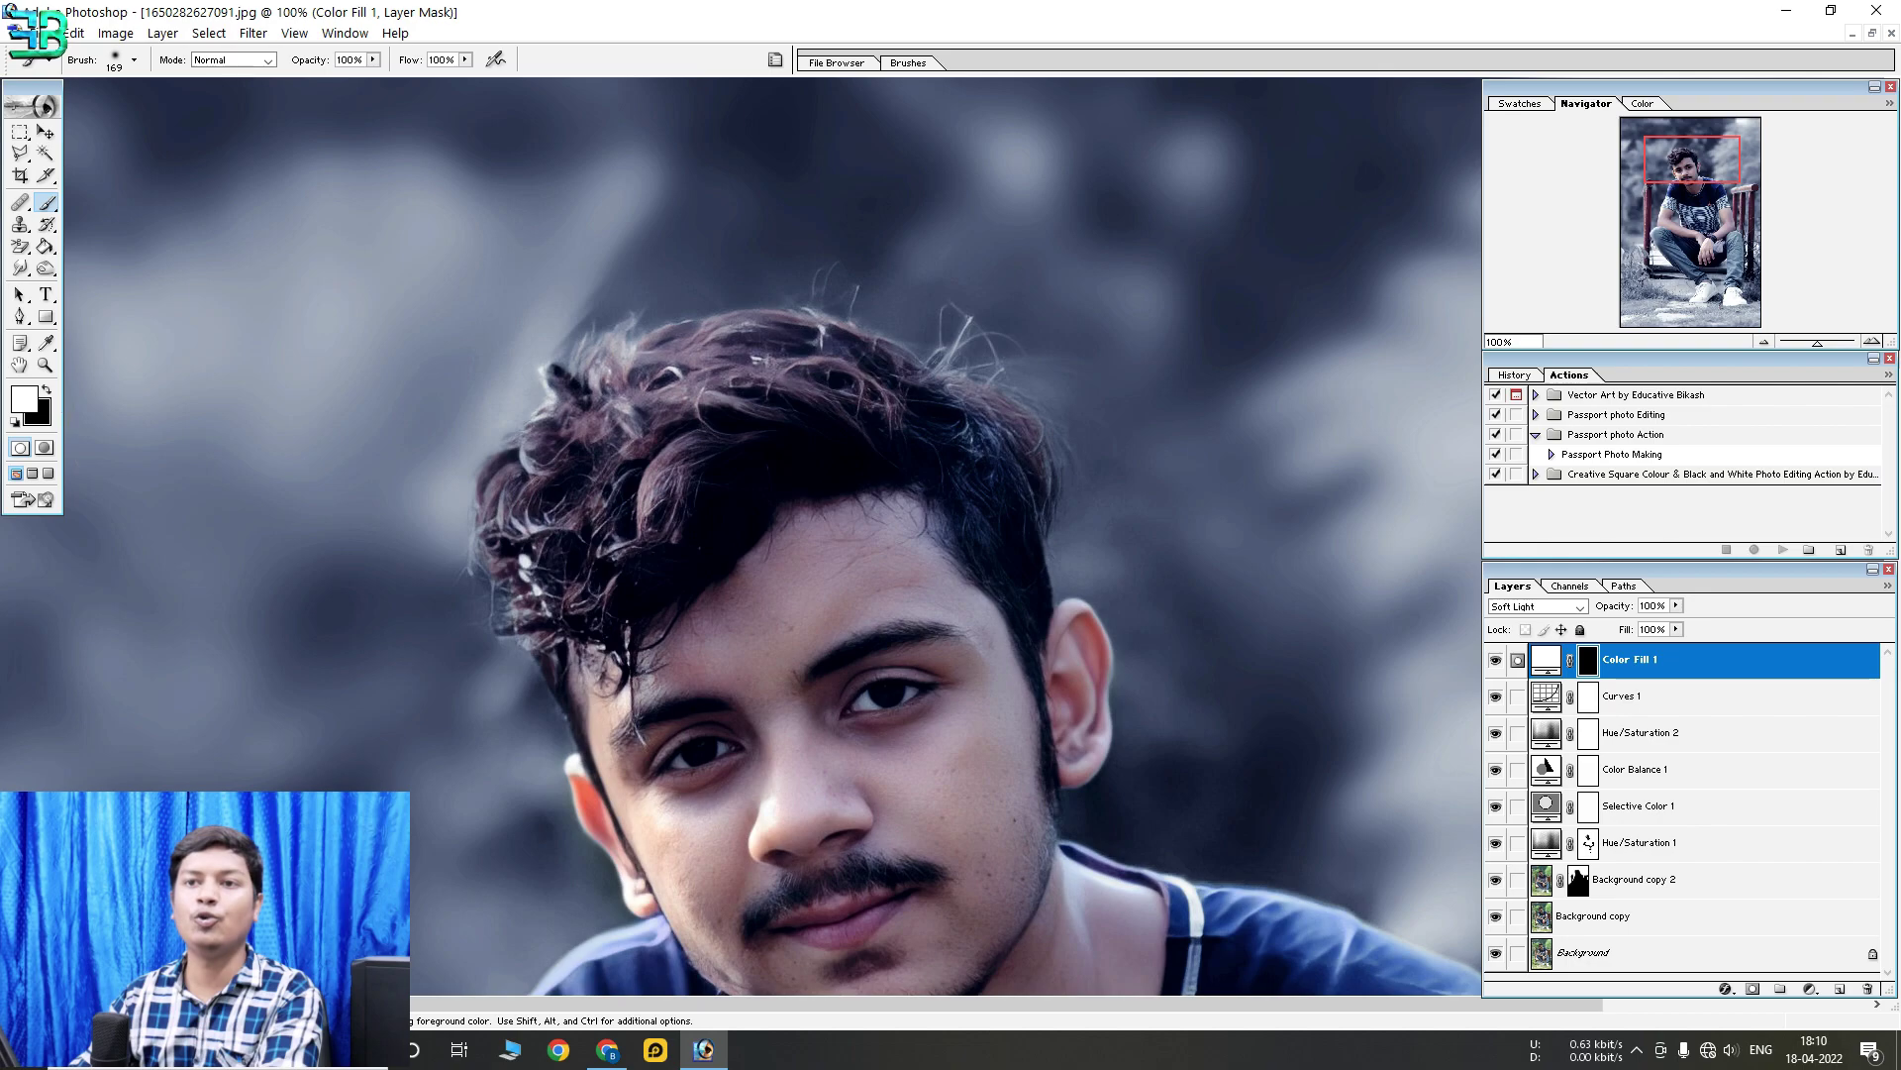
{"action": "left_click_drag", "start_coordinate": [737, 573], "coordinate": [814, 573]}
{"action": "mouse_move", "coordinate": [885, 540]}
{"action": "left_mouse_down"}
{"action": "mouse_move", "coordinate": [745, 681]}
{"action": "mouse_move", "coordinate": [843, 841]}
{"action": "mouse_move", "coordinate": [796, 549]}
{"action": "mouse_move", "coordinate": [1006, 354]}
{"action": "mouse_move", "coordinate": [835, 792]}
{"action": "mouse_move", "coordinate": [980, 832]}
{"action": "mouse_move", "coordinate": [832, 396]}
{"action": "left_mouse_up"}
{"action": "left_click_drag", "start_coordinate": [832, 792], "coordinate": [693, 297]}
Paint the mask over the arm, hand, fingers and forearm, then zoom out to the whole photo
{"action": "mouse_move", "coordinate": [582, 401]}
{"action": "left_mouse_down"}
{"action": "mouse_move", "coordinate": [543, 425]}
{"action": "mouse_move", "coordinate": [670, 480]}
{"action": "mouse_move", "coordinate": [940, 693]}
{"action": "mouse_move", "coordinate": [1187, 746]}
{"action": "mouse_move", "coordinate": [1295, 815]}
{"action": "mouse_move", "coordinate": [819, 403]}
{"action": "mouse_move", "coordinate": [907, 583]}
{"action": "mouse_move", "coordinate": [752, 792]}
{"action": "mouse_move", "coordinate": [773, 852]}
{"action": "left_mouse_up"}
{"action": "mouse_move", "coordinate": [1001, 425]}
{"action": "left_mouse_down"}
{"action": "mouse_move", "coordinate": [1001, 593]}
{"action": "mouse_move", "coordinate": [1117, 500]}
{"action": "mouse_move", "coordinate": [1265, 331]}
{"action": "mouse_move", "coordinate": [1324, 323]}
{"action": "left_mouse_up"}
{"action": "scroll", "coordinate": [1324, 323], "scroll_direction": "up", "scroll_amount": 3}
{"action": "left_click_drag", "start_coordinate": [1281, 234], "coordinate": [1176, 425]}
{"action": "left_click", "coordinate": [1257, 415], "text": "alt"}
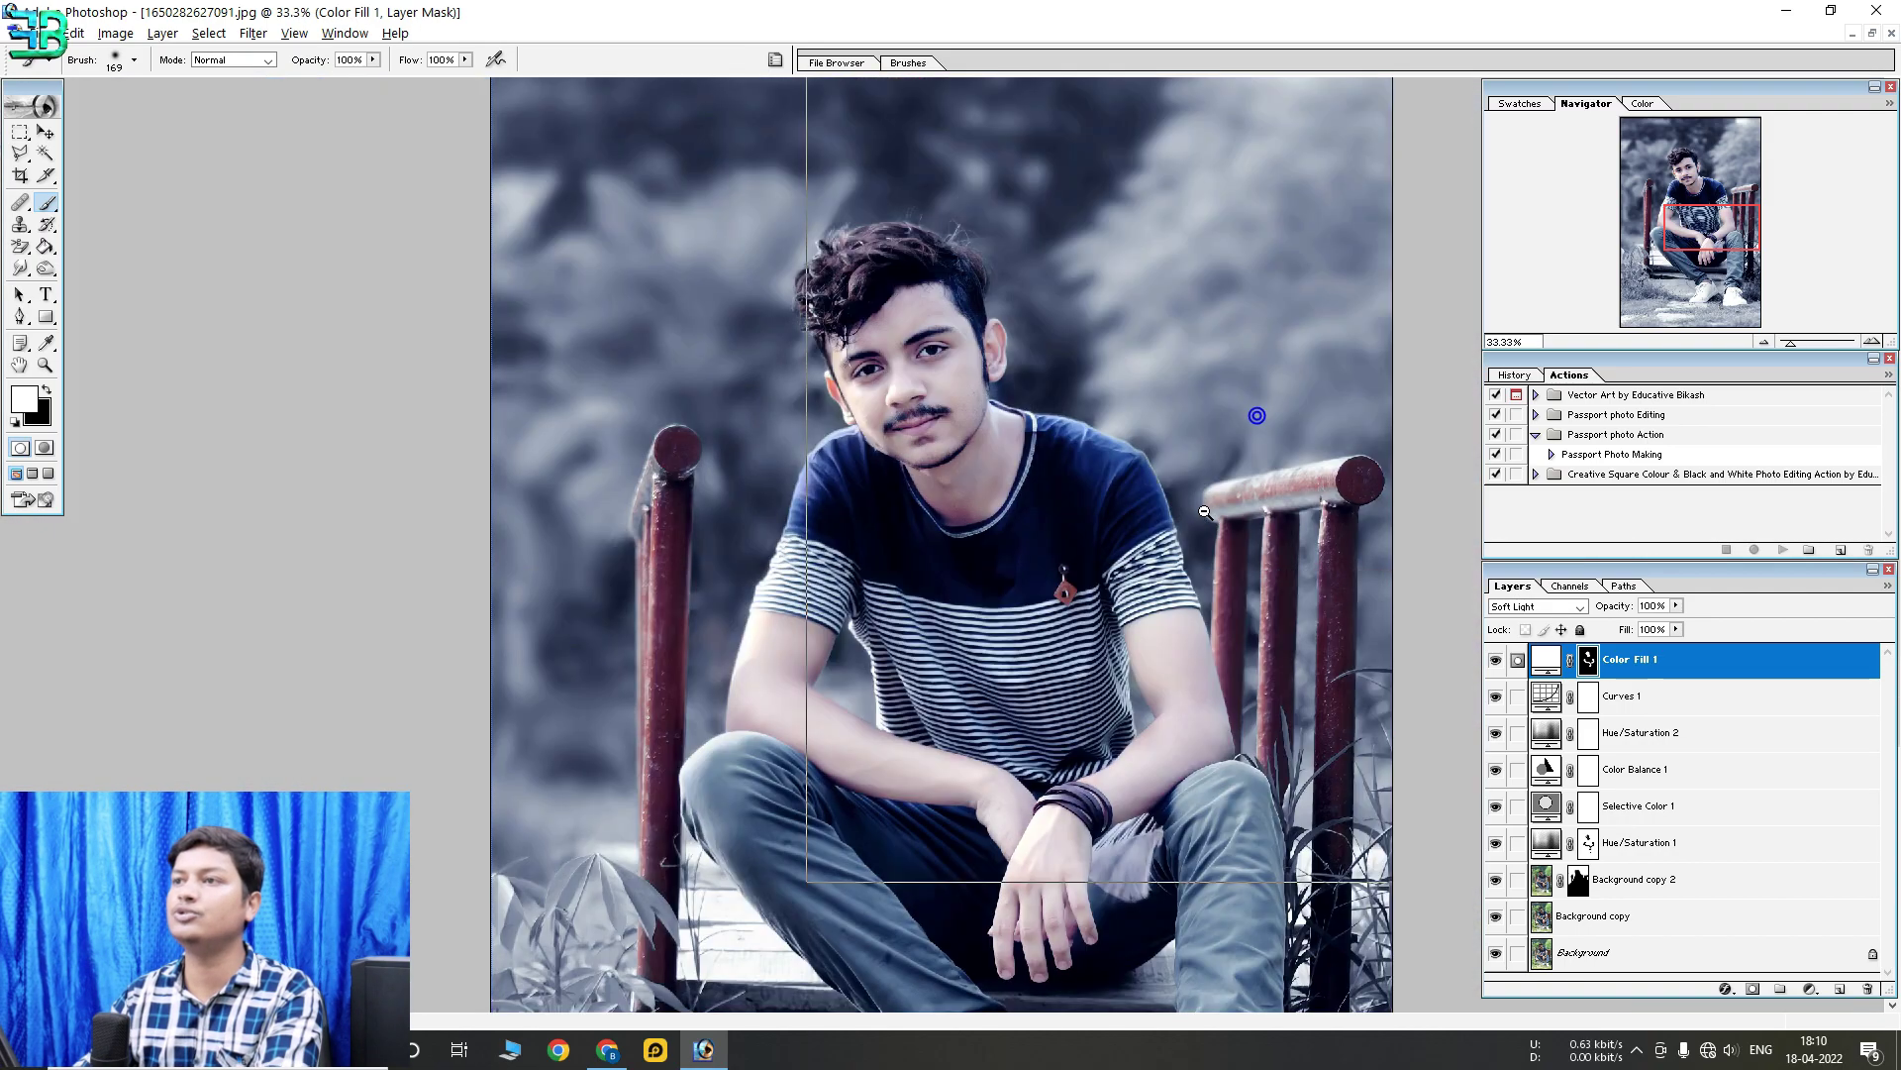
{"action": "left_click", "coordinate": [1257, 415], "text": "alt"}
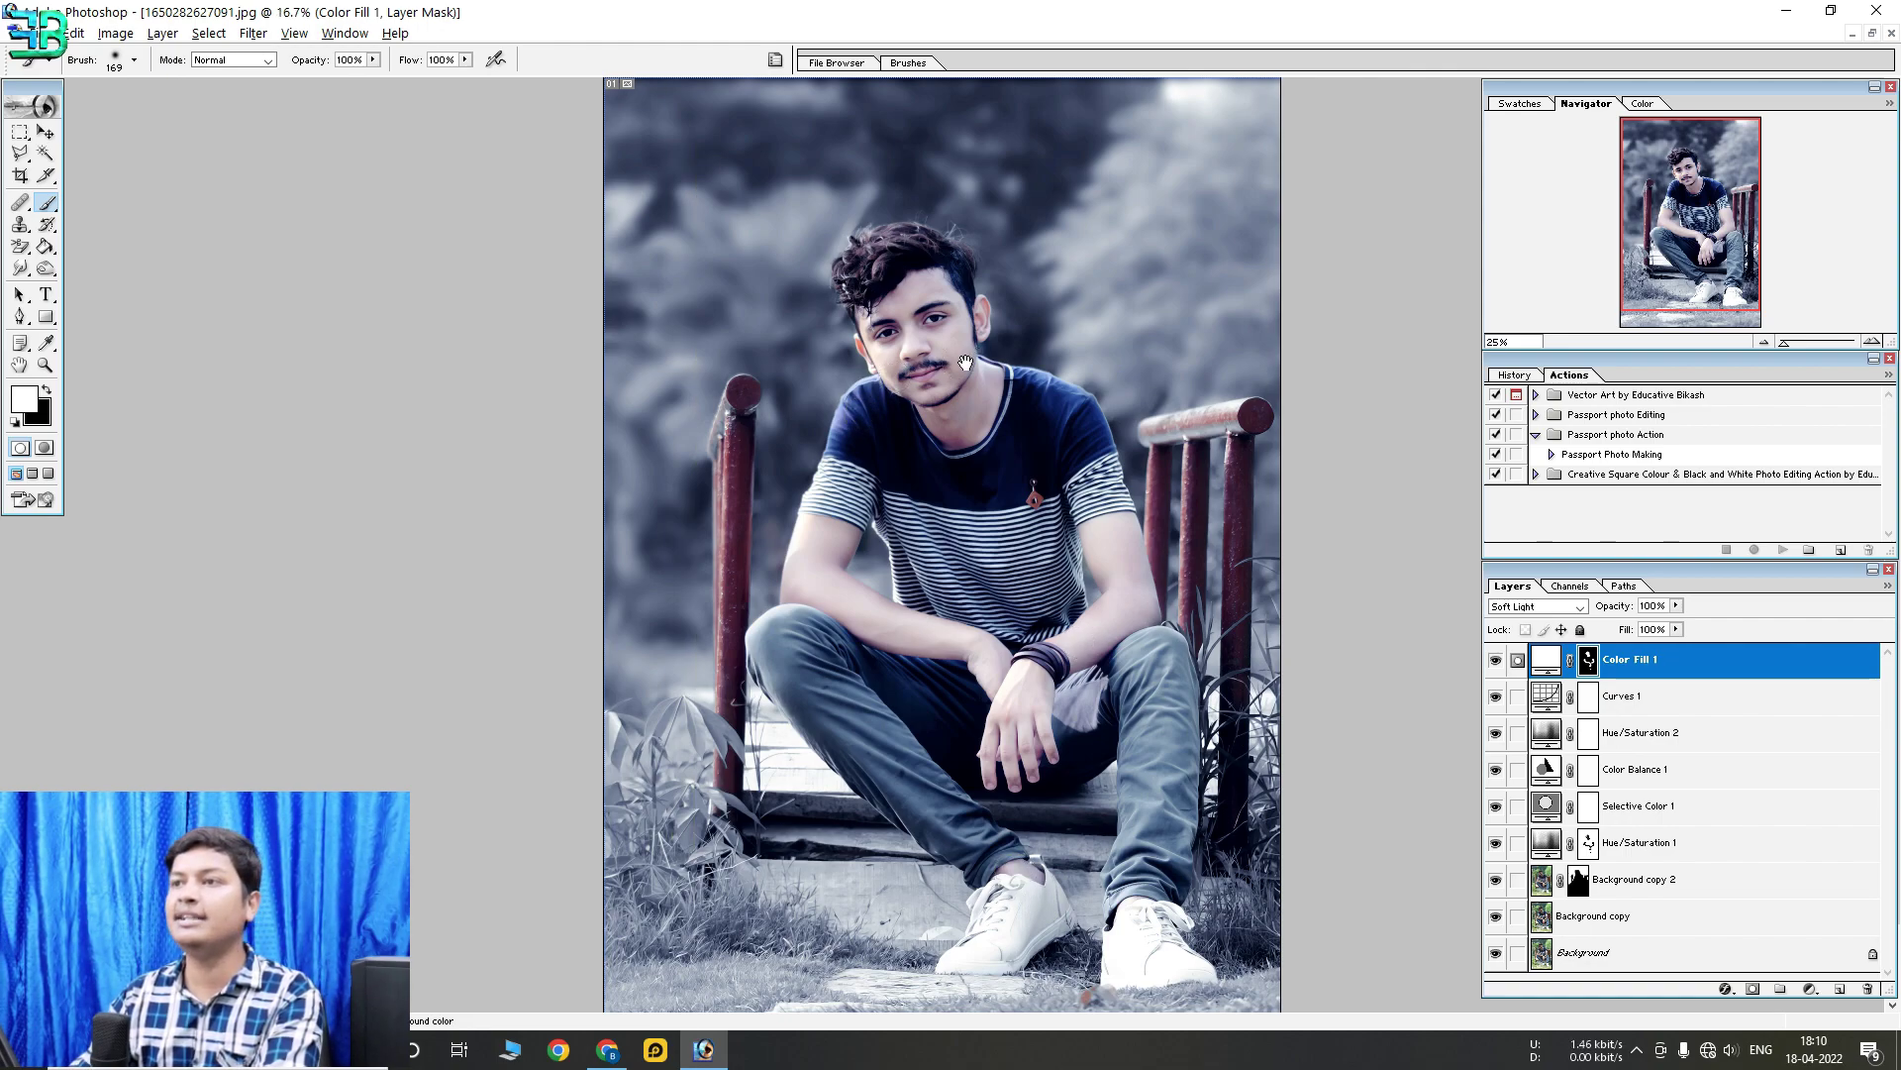
Try a Channel Mixer adjustment with Blue as the output channel, then cancel it
{"action": "left_click", "coordinate": [1810, 989]}
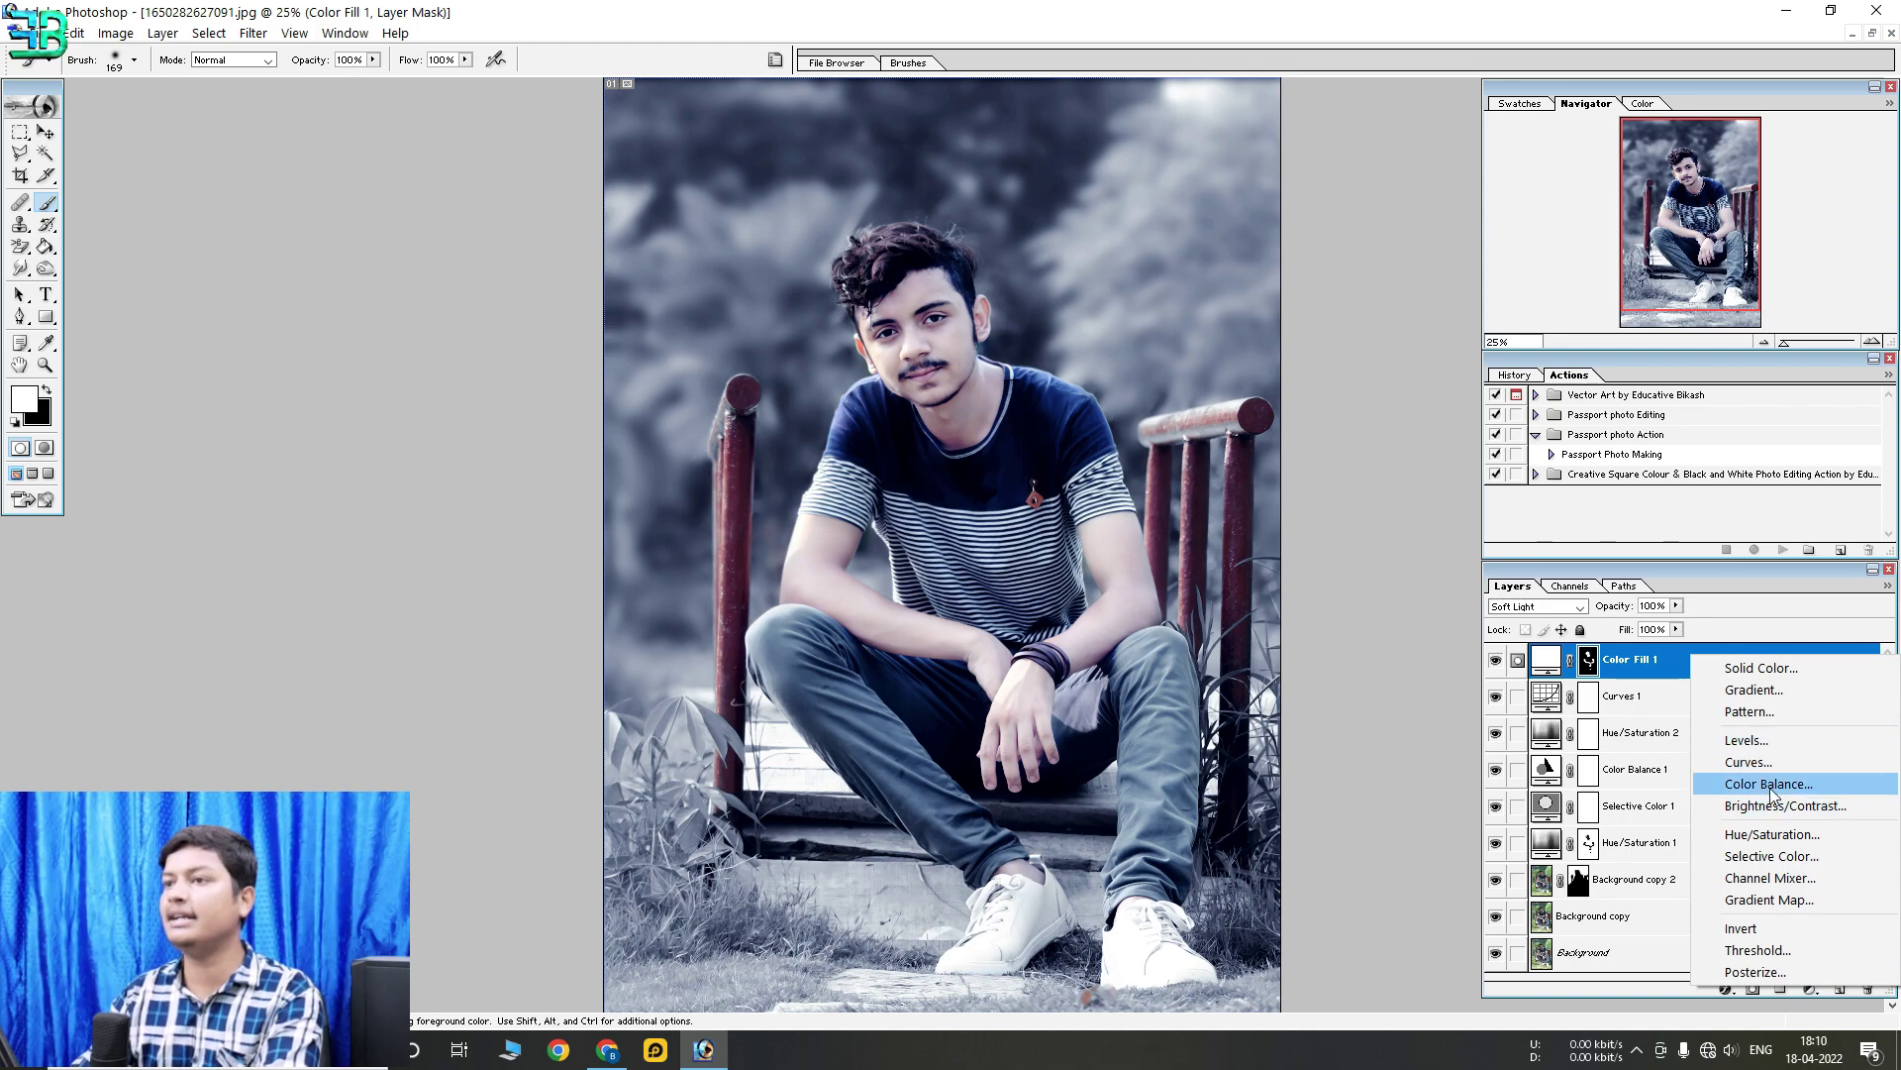
{"action": "left_click", "coordinate": [1770, 877]}
{"action": "left_click", "coordinate": [1414, 196]}
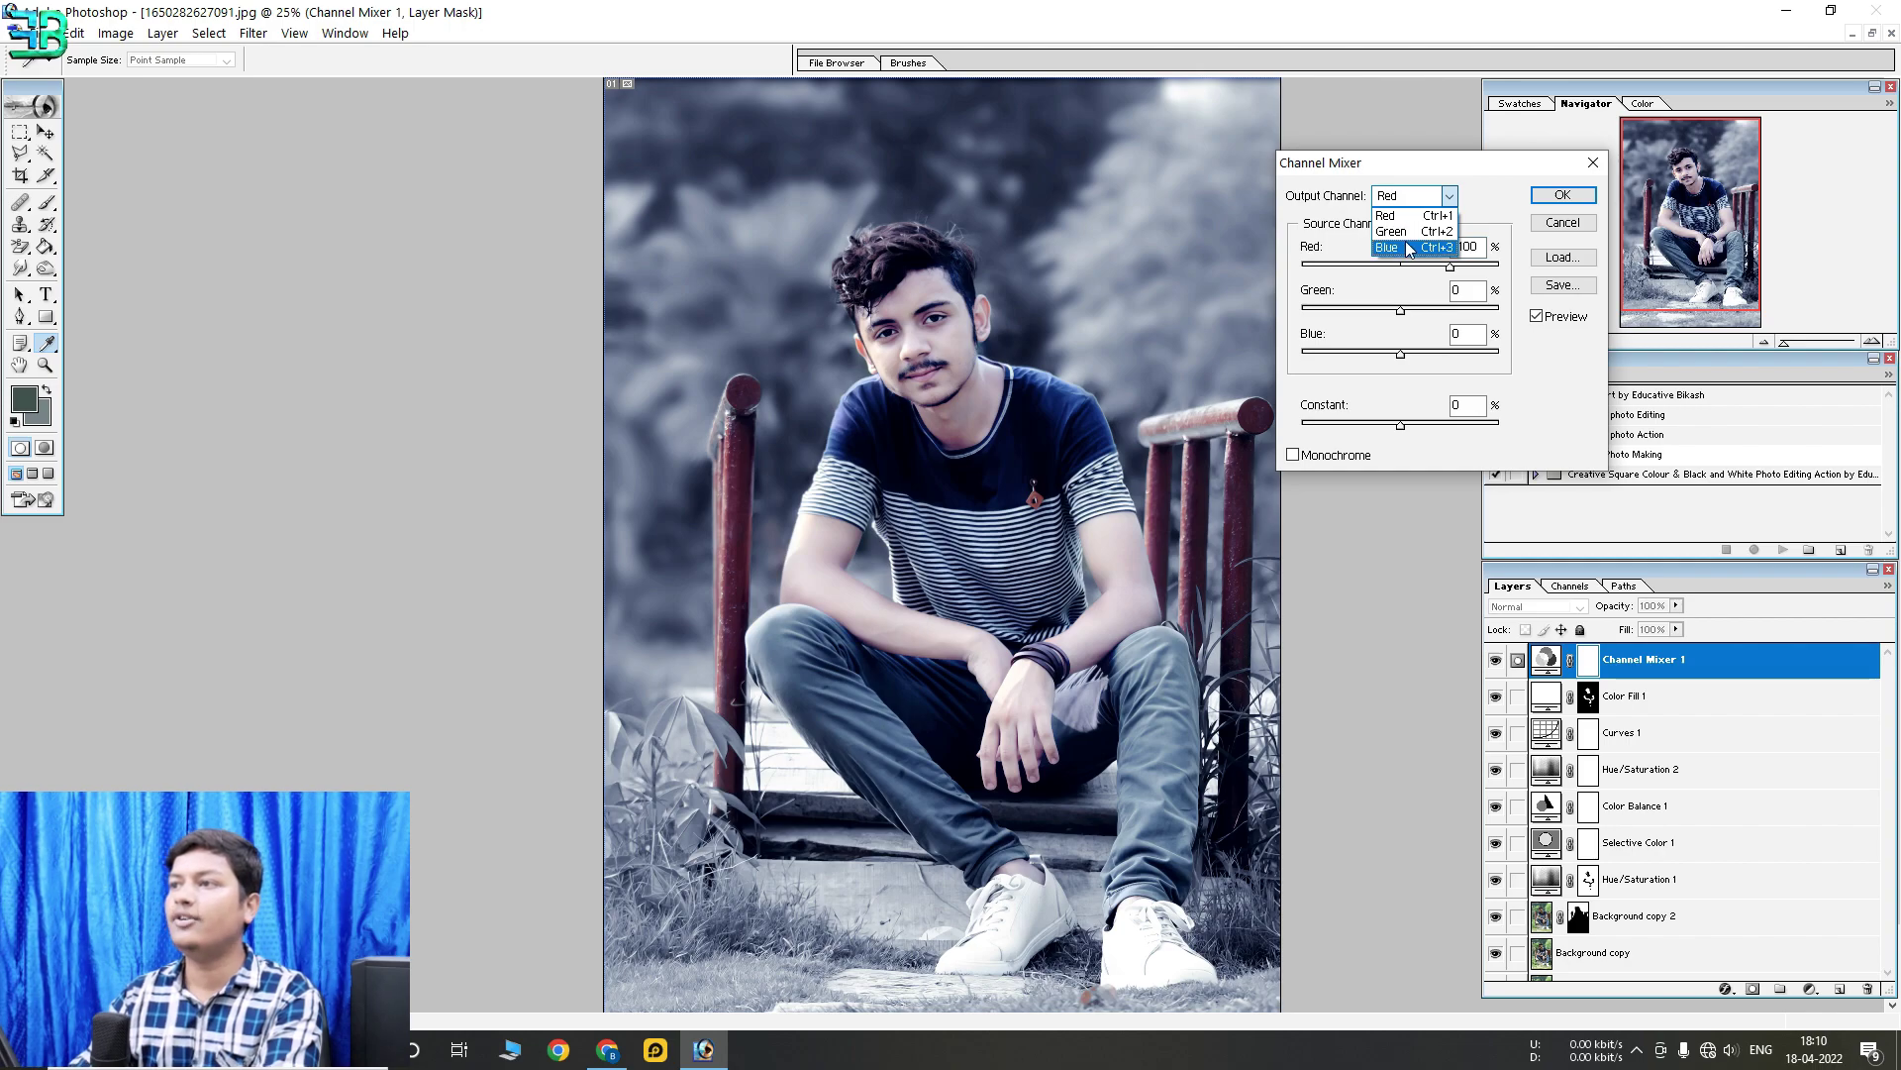
{"action": "left_click", "coordinate": [1407, 230]}
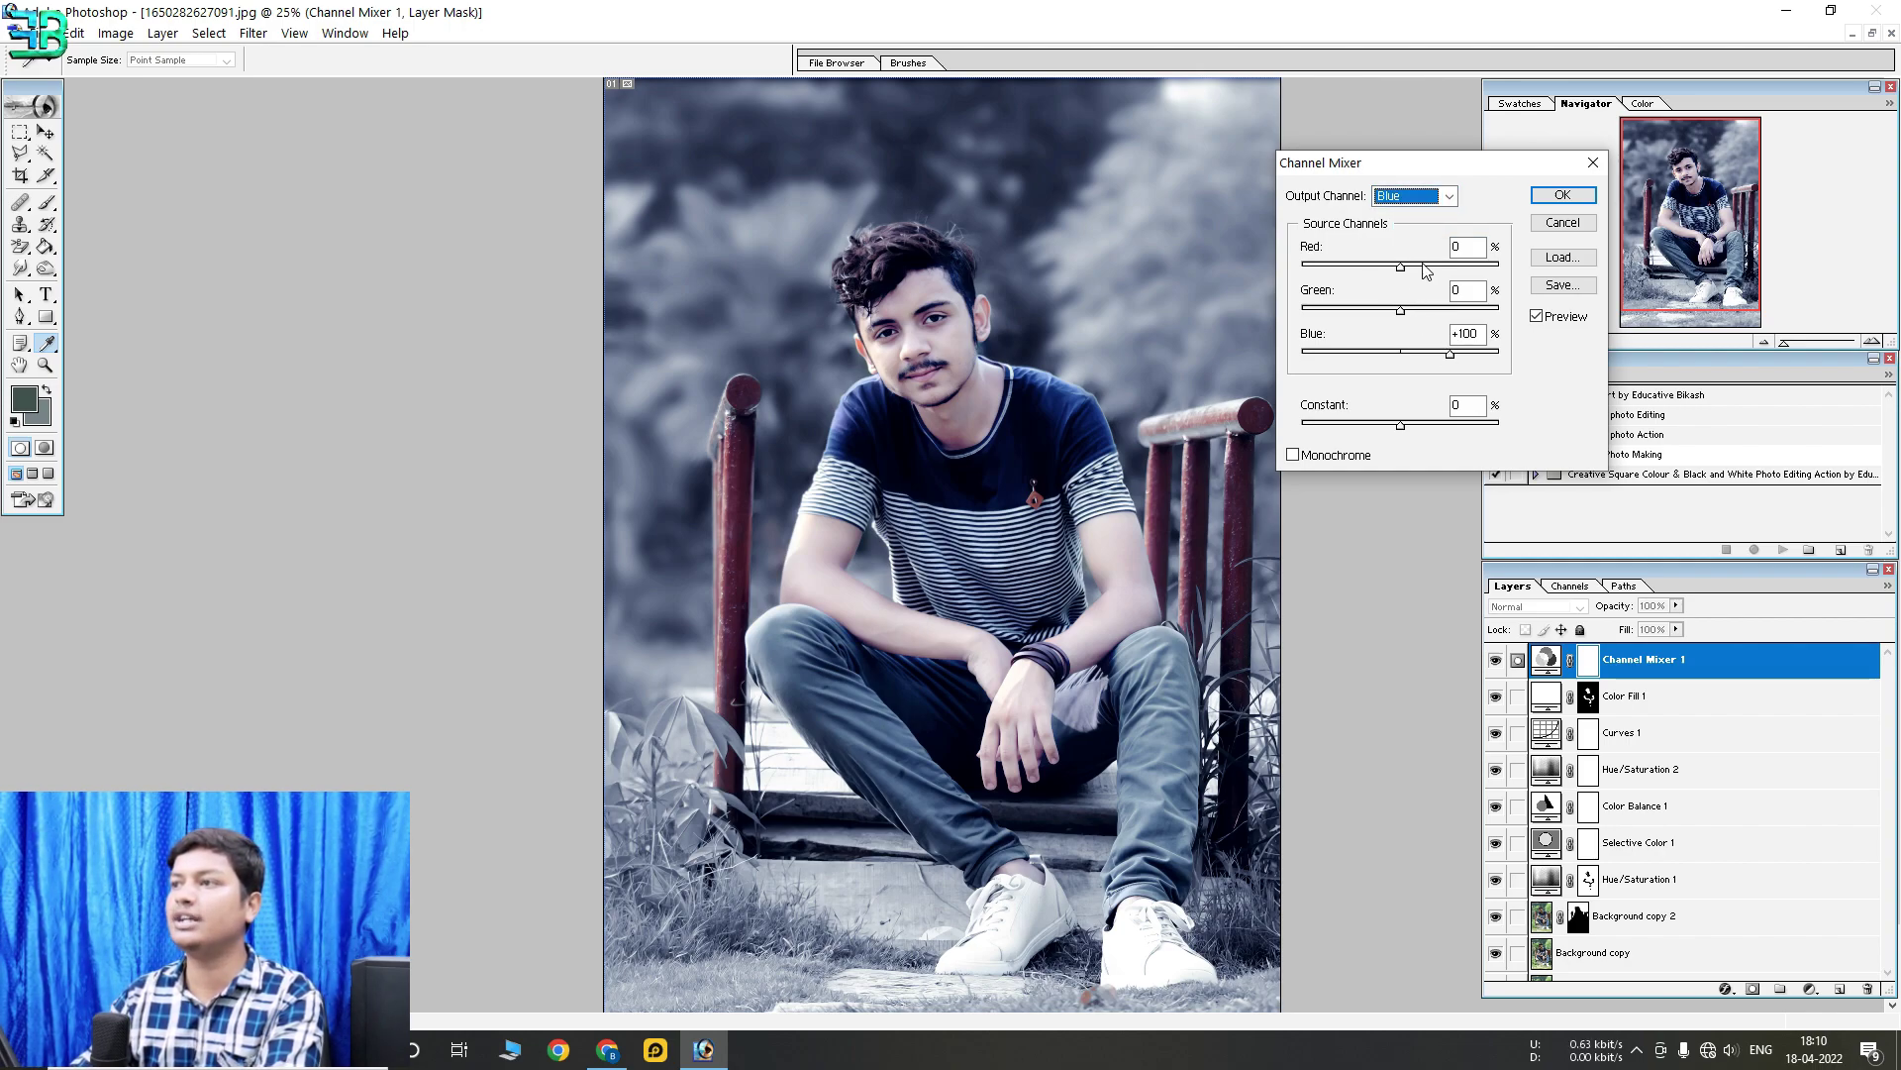
{"action": "left_click", "coordinate": [1563, 223]}
Add a Selective Color adjustment layer with the Blacks range's Black set to +13
{"action": "left_click", "coordinate": [1810, 988]}
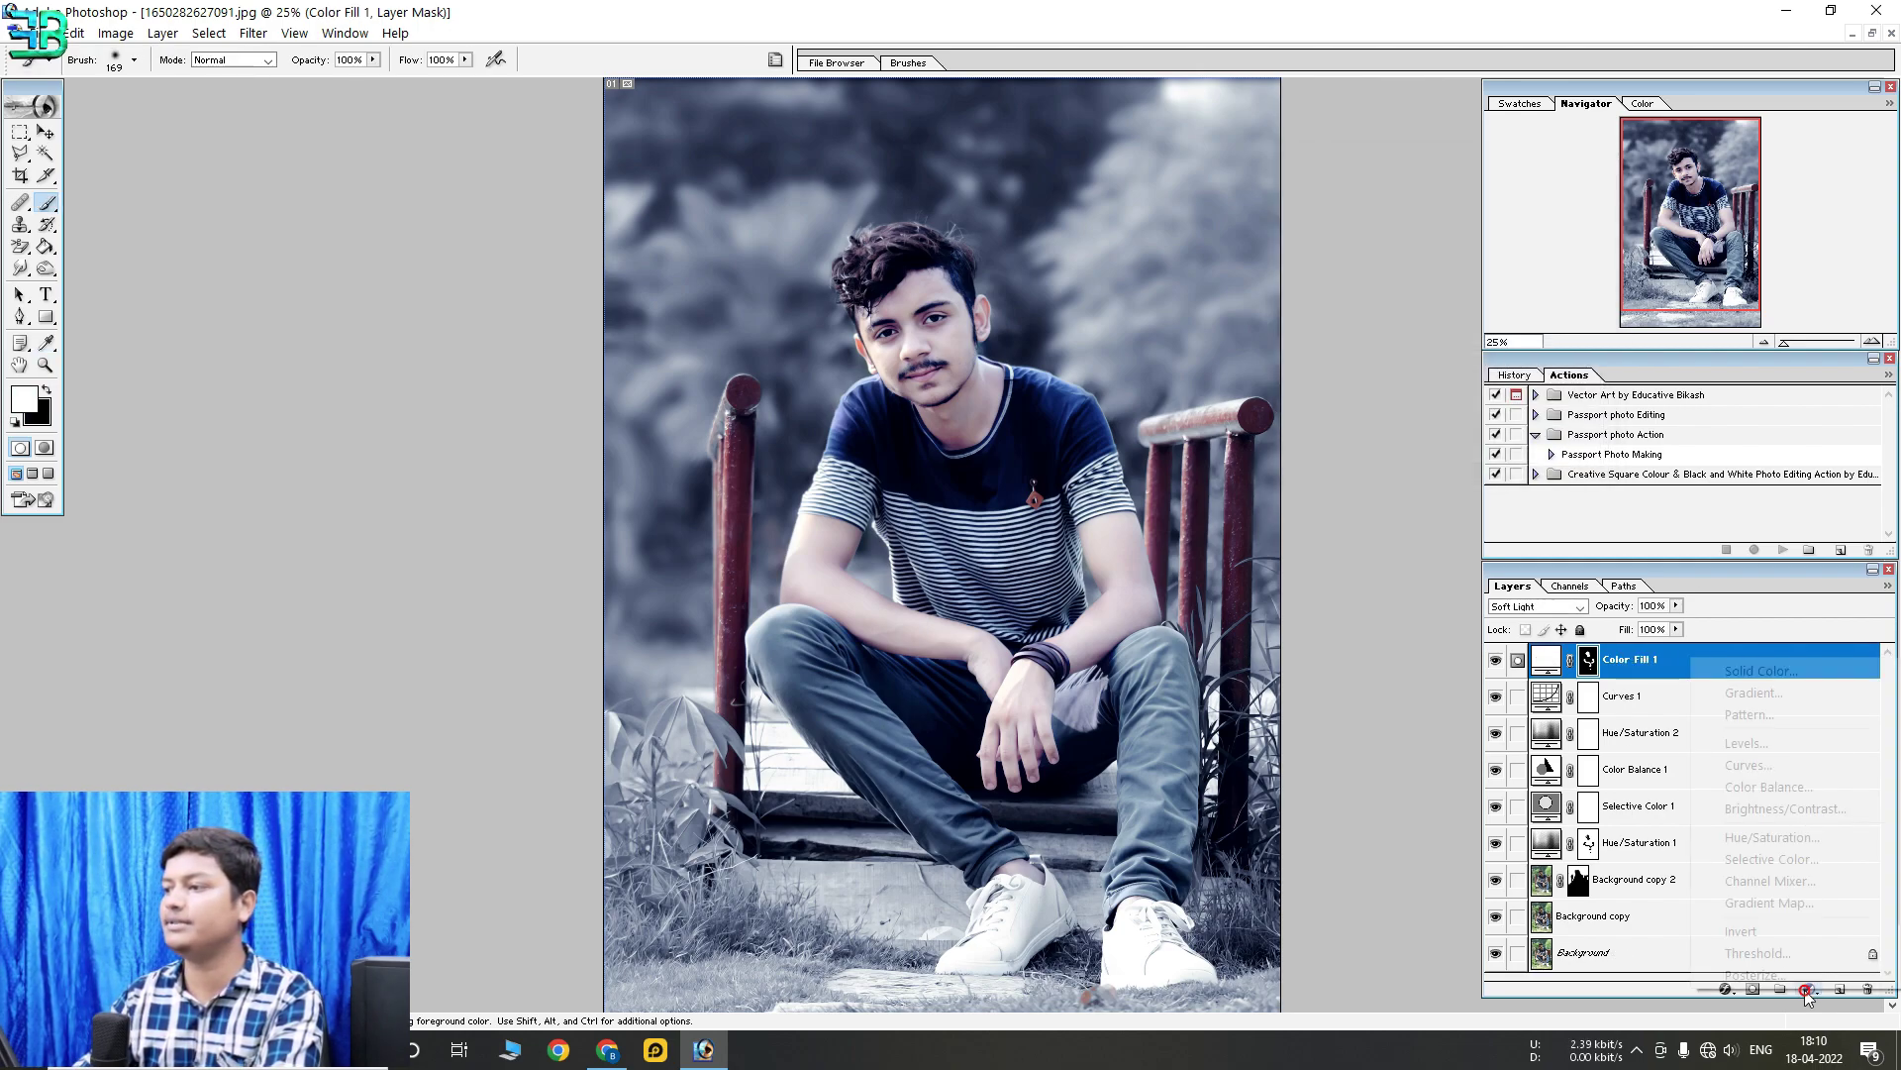
{"action": "left_click", "coordinate": [1772, 859]}
{"action": "left_click", "coordinate": [1404, 196]}
{"action": "left_click", "coordinate": [1389, 341]}
{"action": "left_click_drag", "start_coordinate": [1401, 377], "coordinate": [1413, 379]}
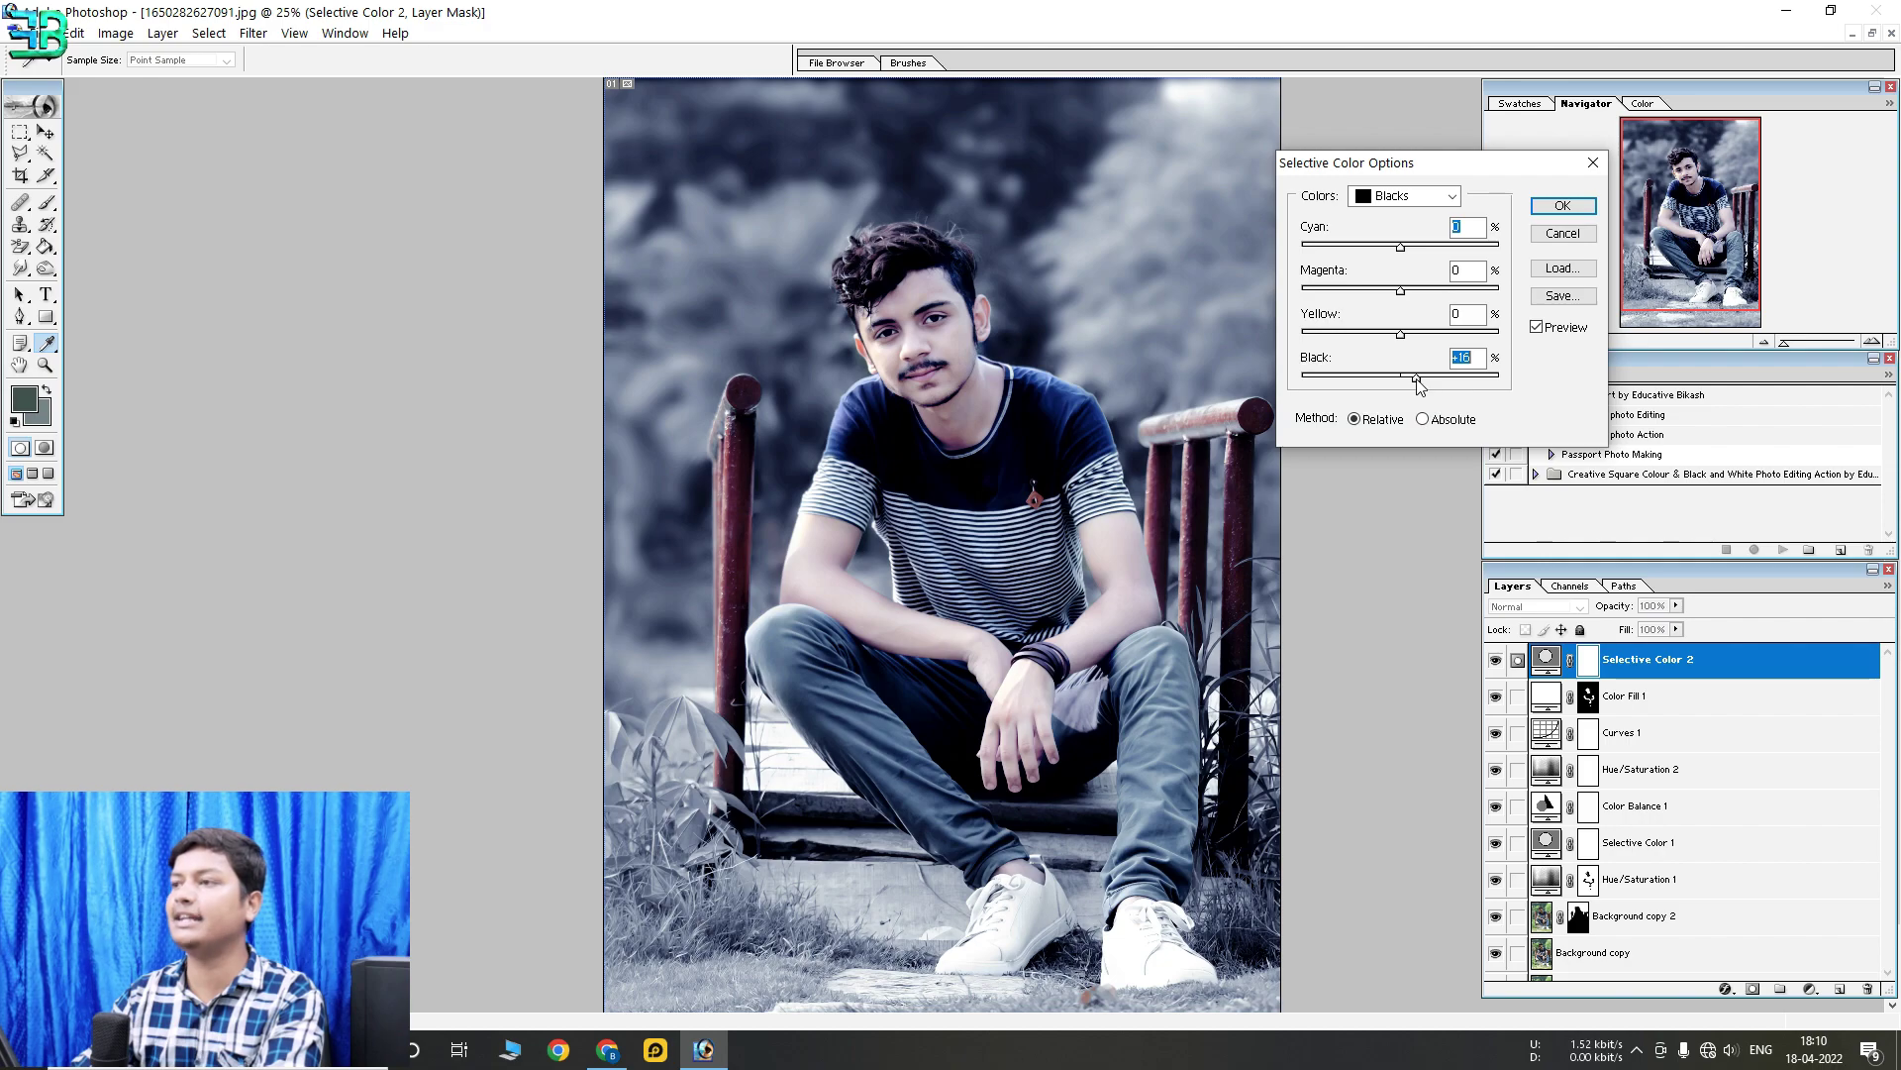
{"action": "left_click", "coordinate": [1555, 206]}
Switch to the Brush with default colours and set the zoom back to 25%
{"action": "key", "text": "ctrl+minus"}
{"action": "key", "text": "ctrl+plus"}
{"action": "key", "text": "b"}
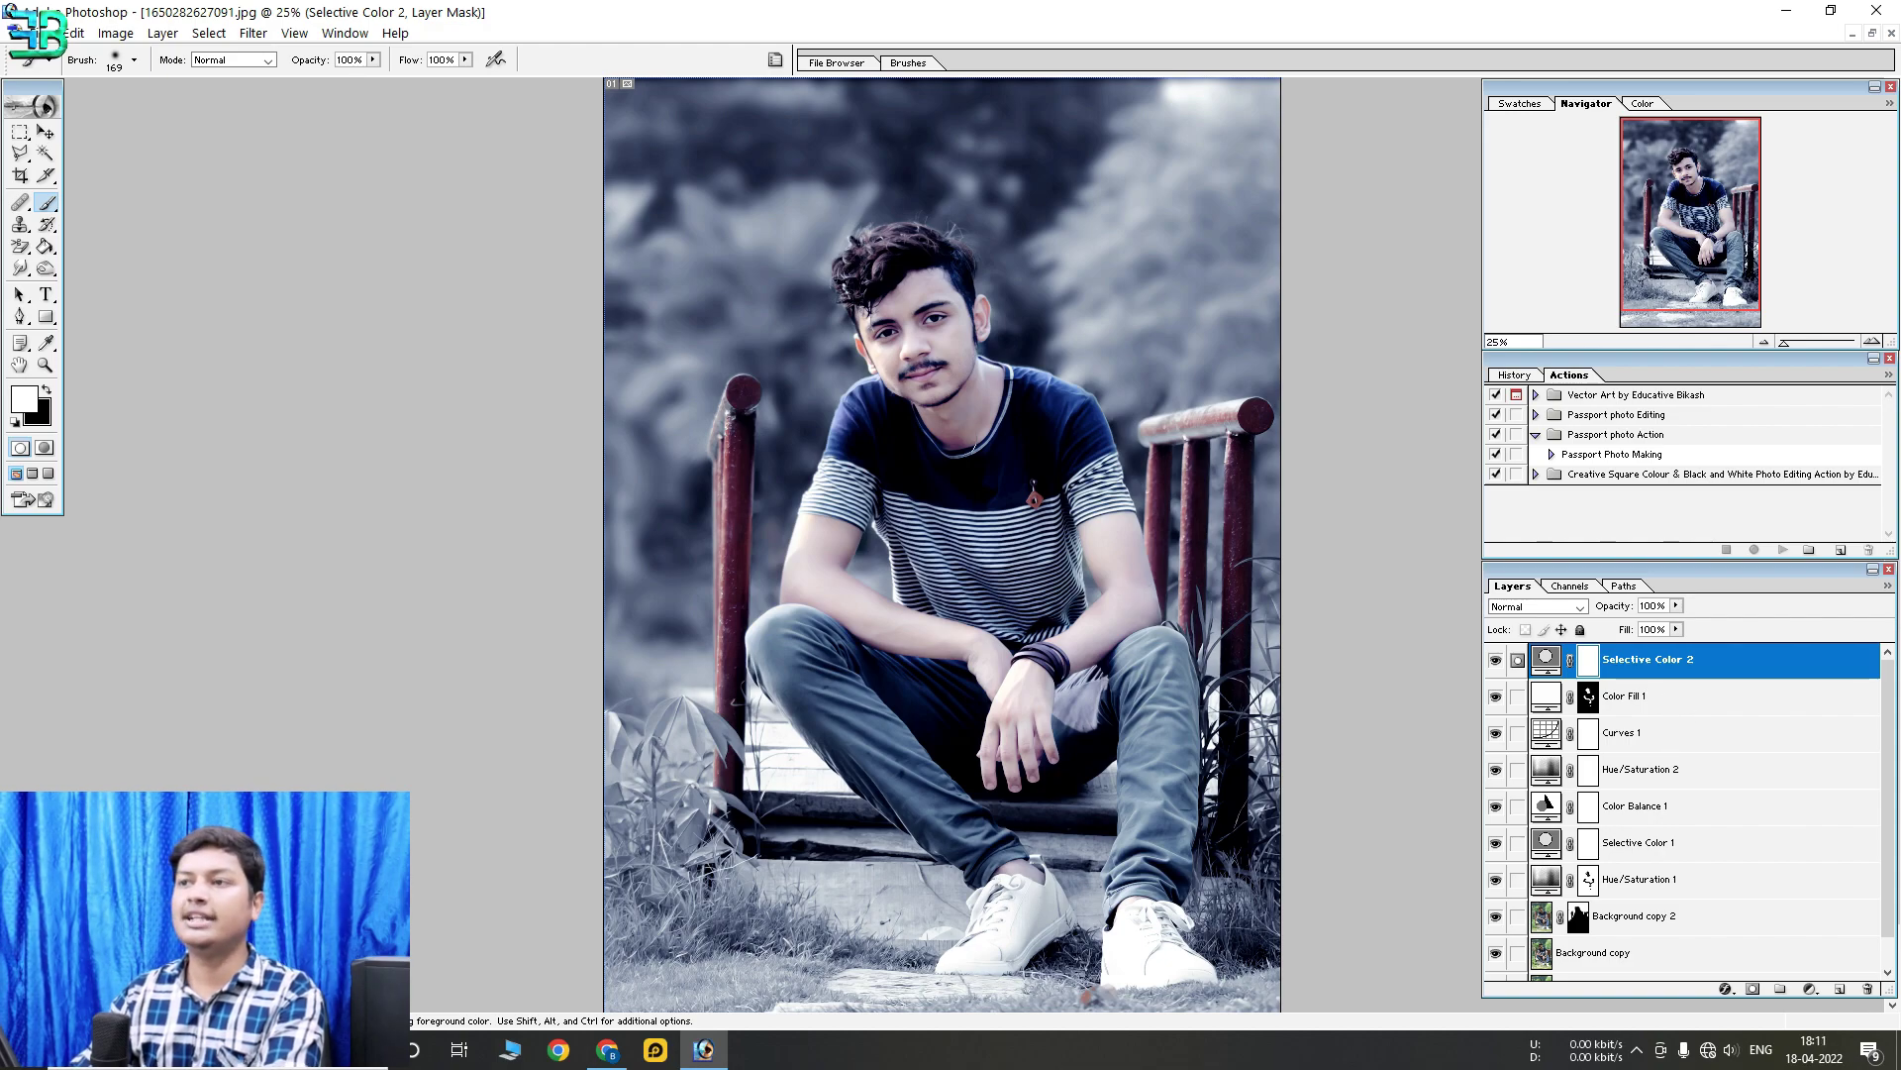
{"action": "key", "text": "ctrl+minus"}
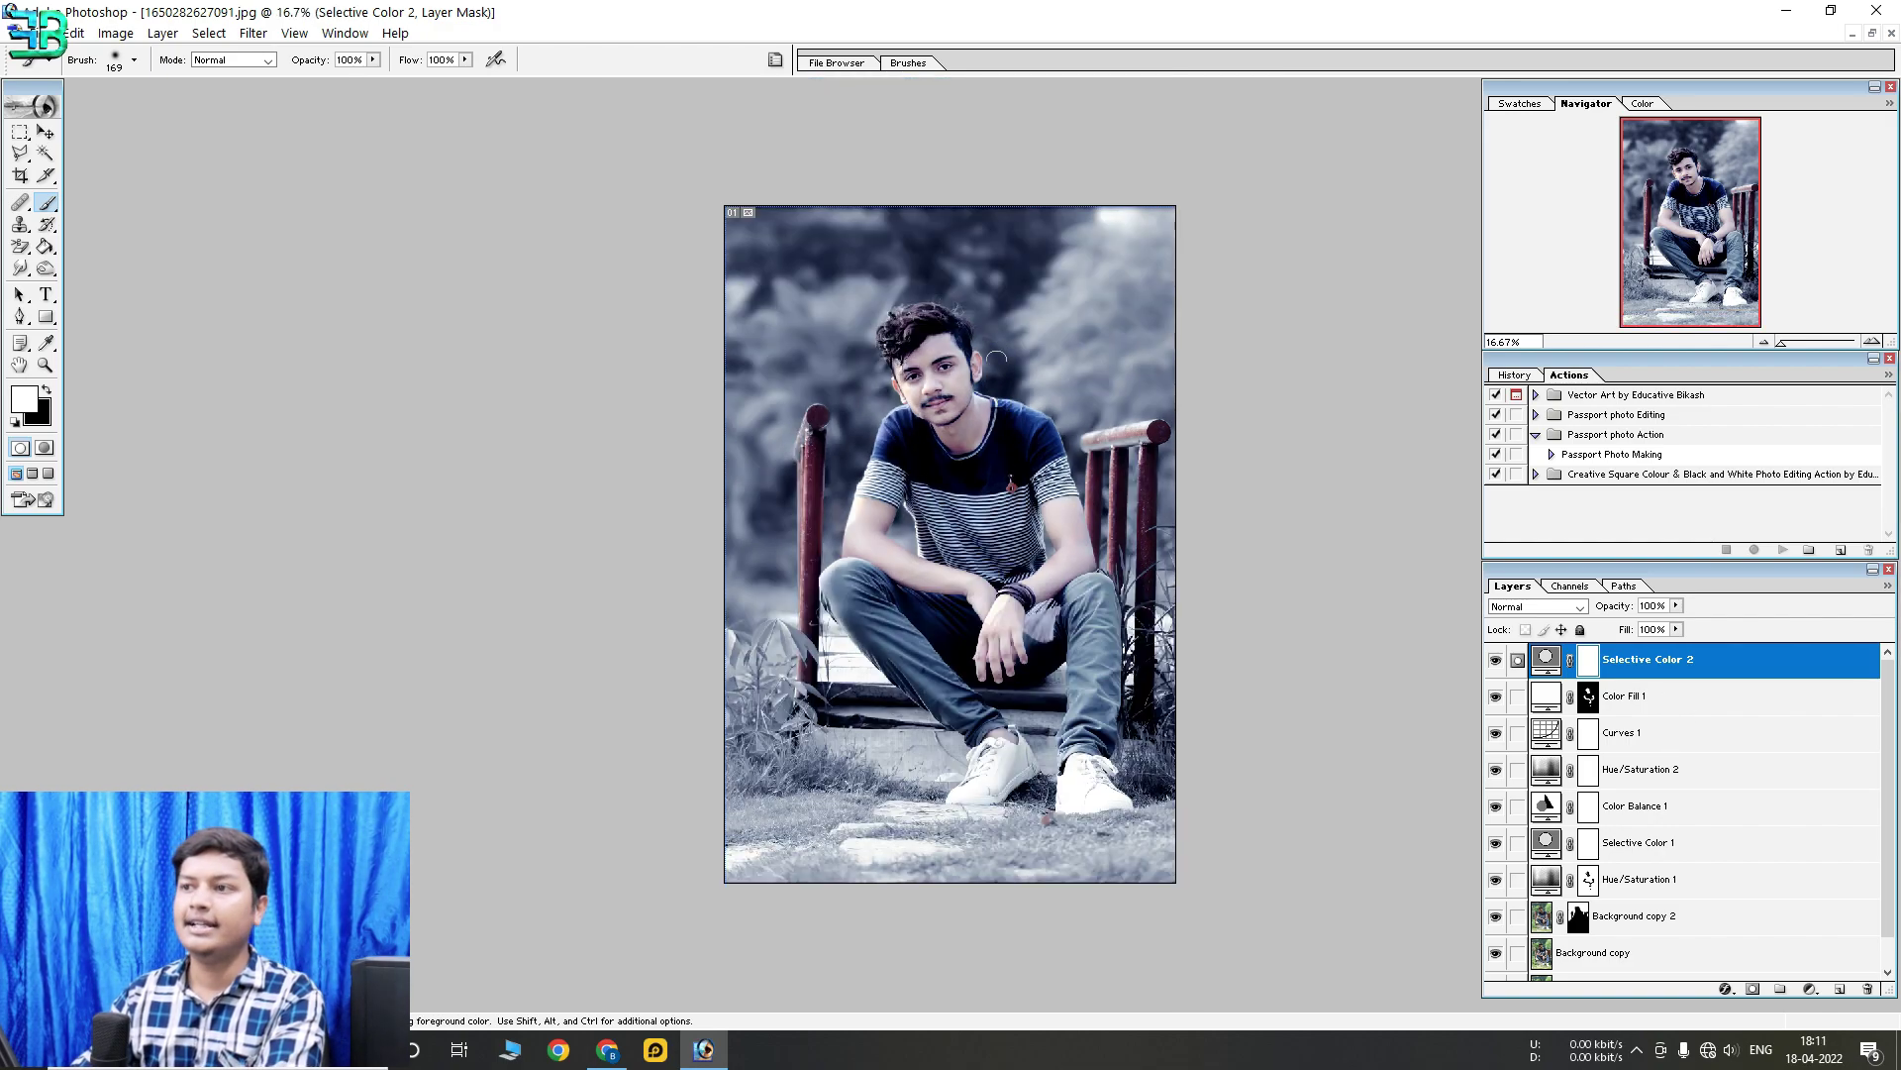
{"action": "left_click", "coordinate": [1112, 333], "text": "ctrl"}
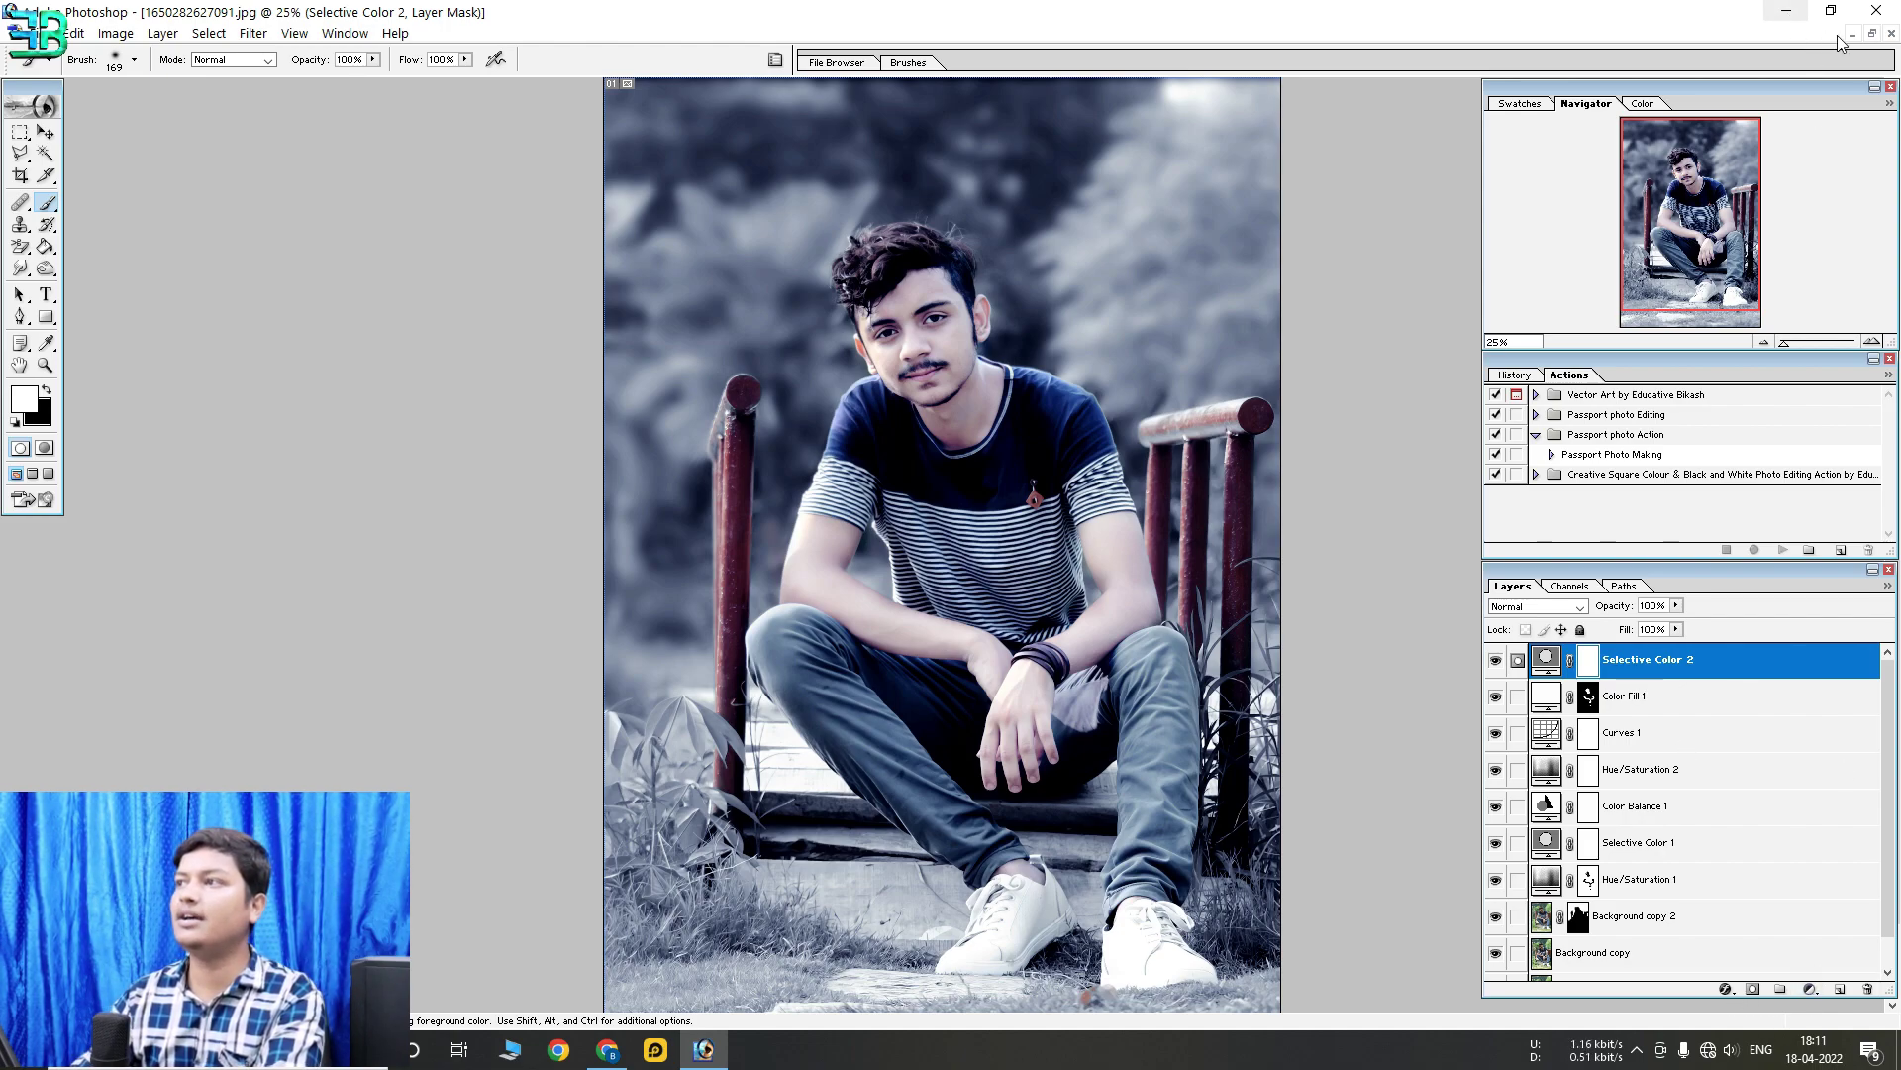
Open the sun flare image from the desktop as a separate Photoshop document
{"action": "left_click", "coordinate": [1870, 35]}
{"action": "left_click", "coordinate": [1786, 10]}
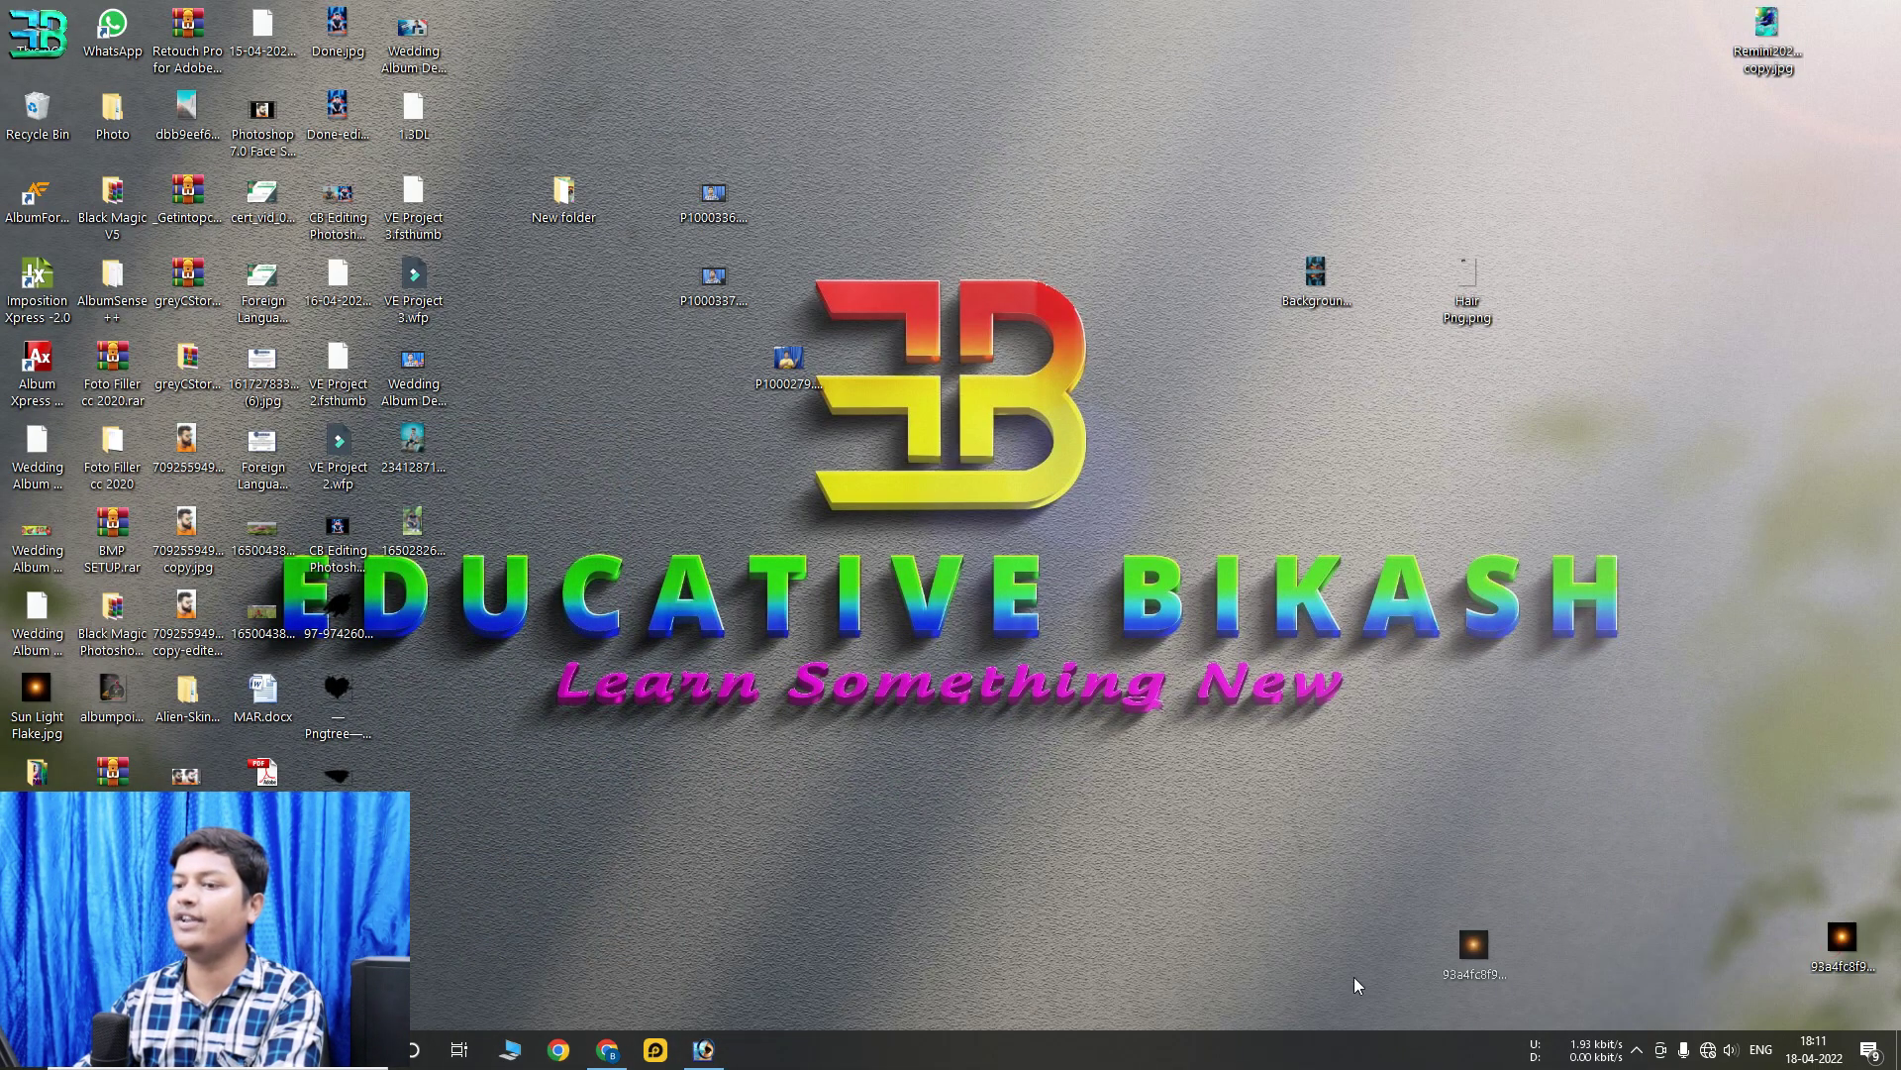
{"action": "left_click_drag", "start_coordinate": [735, 1059], "coordinate": [893, 418]}
{"action": "left_click_drag", "start_coordinate": [621, 109], "coordinate": [1107, 116]}
Drag the sun flare into the portrait as a layer and place it top-right
{"action": "left_click", "coordinate": [45, 132]}
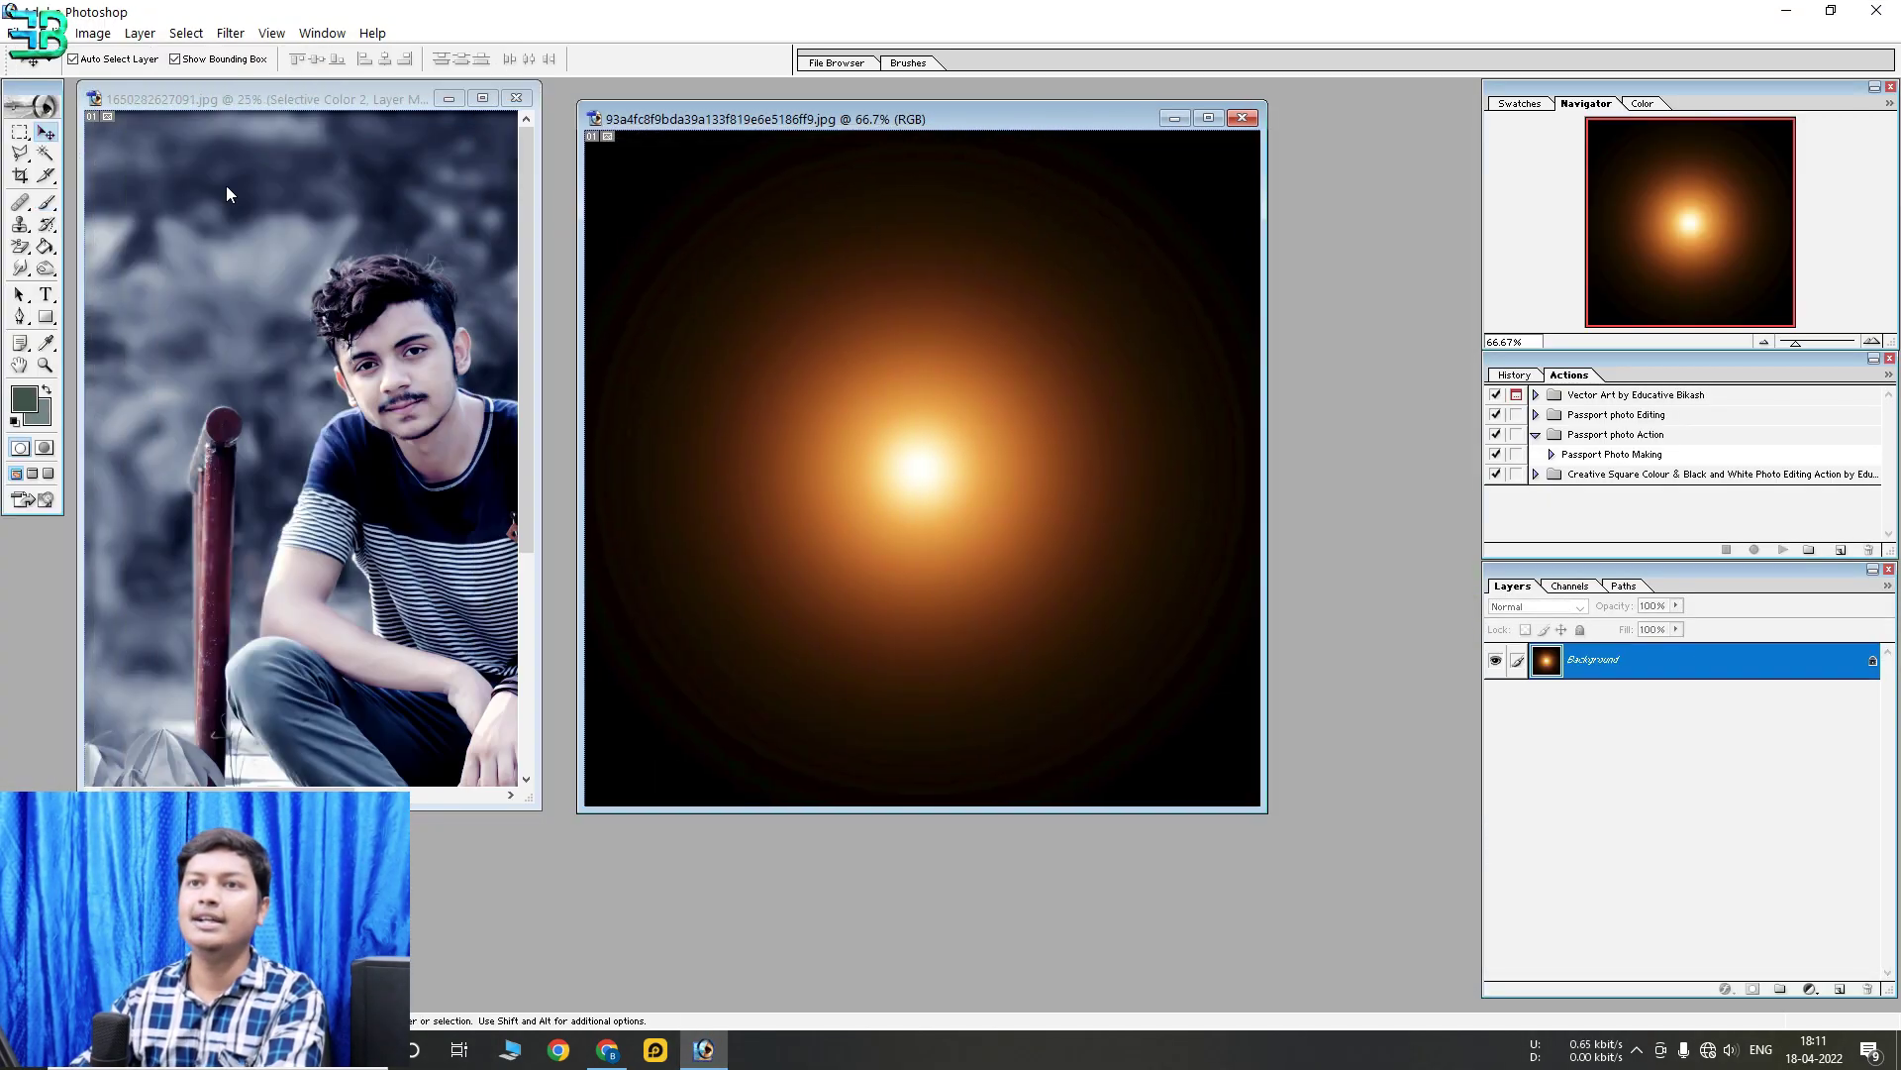
{"action": "left_click_drag", "start_coordinate": [346, 293], "coordinate": [391, 283]}
{"action": "left_click", "coordinate": [482, 98]}
{"action": "mouse_move", "coordinate": [807, 315]}
{"action": "left_mouse_down"}
{"action": "mouse_move", "coordinate": [756, 288]}
{"action": "mouse_move", "coordinate": [1127, 180]}
{"action": "mouse_move", "coordinate": [1101, 151]}
{"action": "left_mouse_up"}
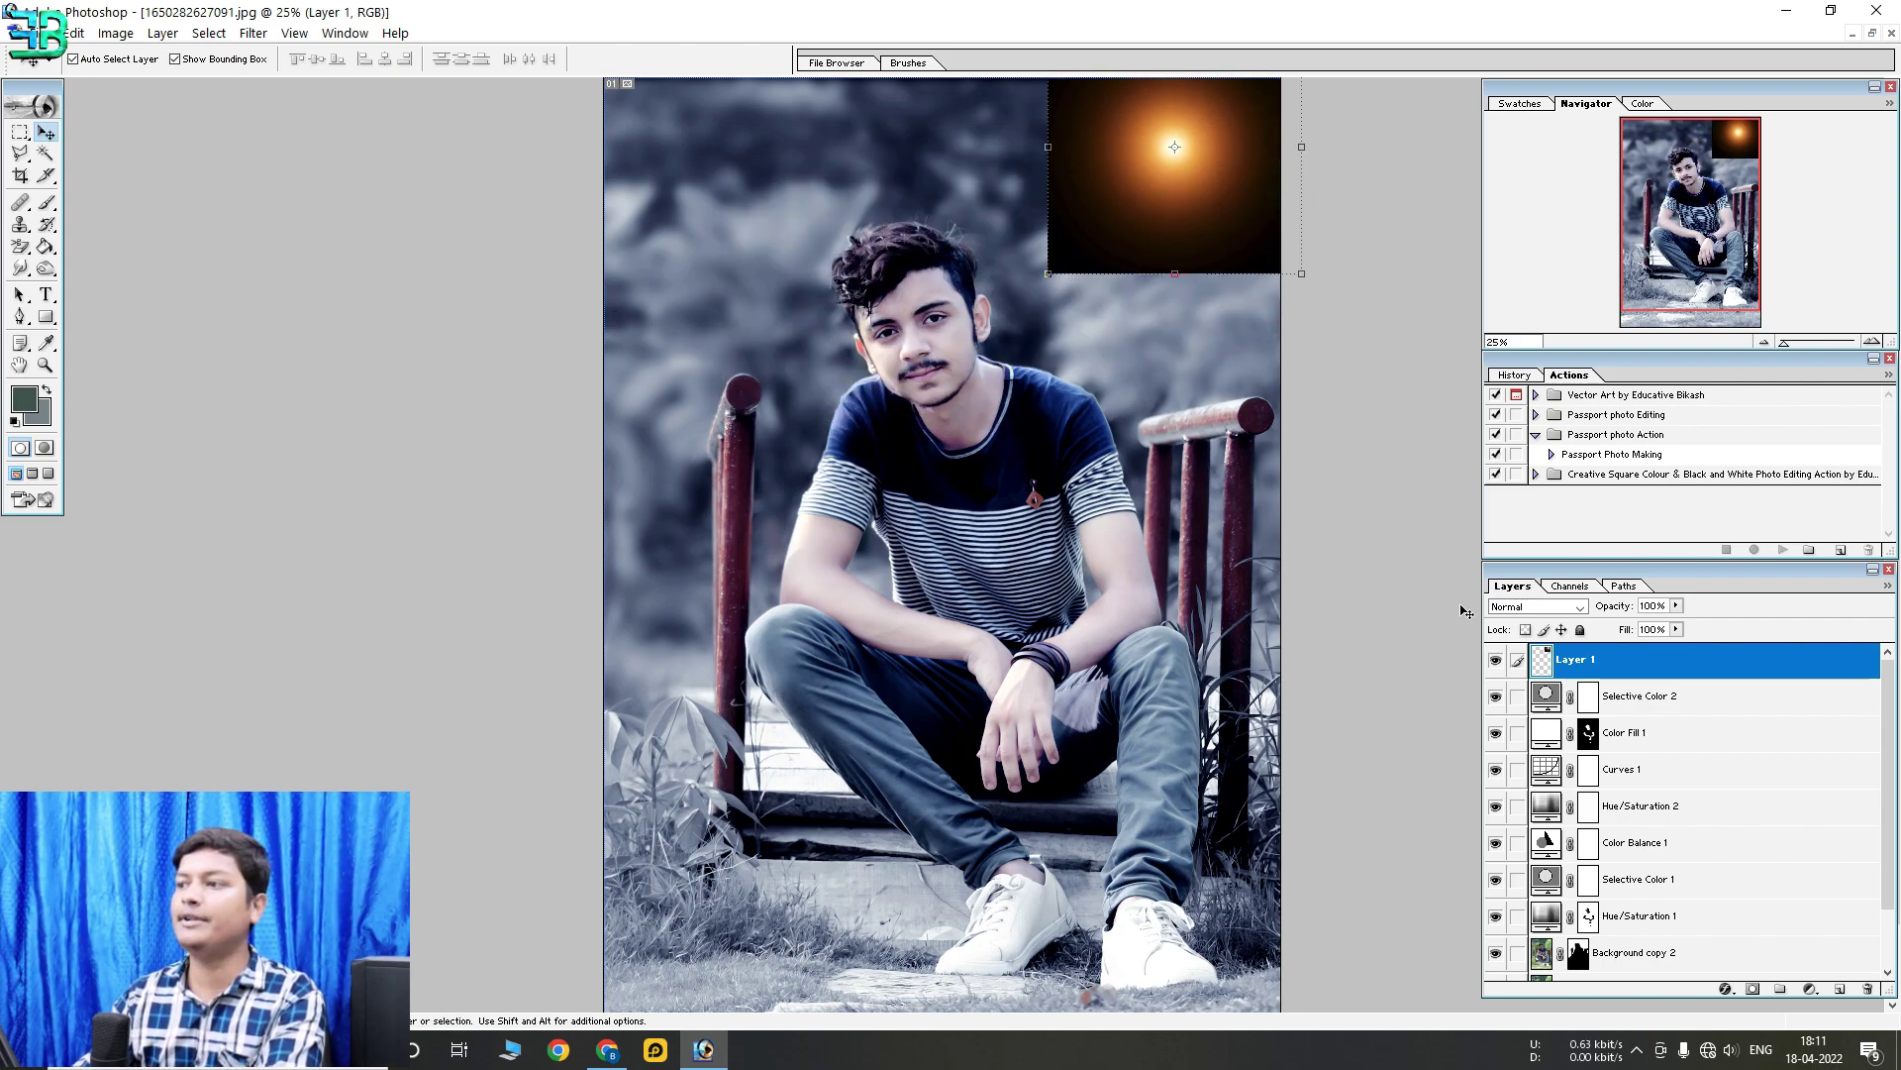
Set Layer 1 to Screen, enlarge the flare to about 188% and shift it further top-right
{"action": "left_click", "coordinate": [1534, 606]}
{"action": "left_click", "coordinate": [1510, 728]}
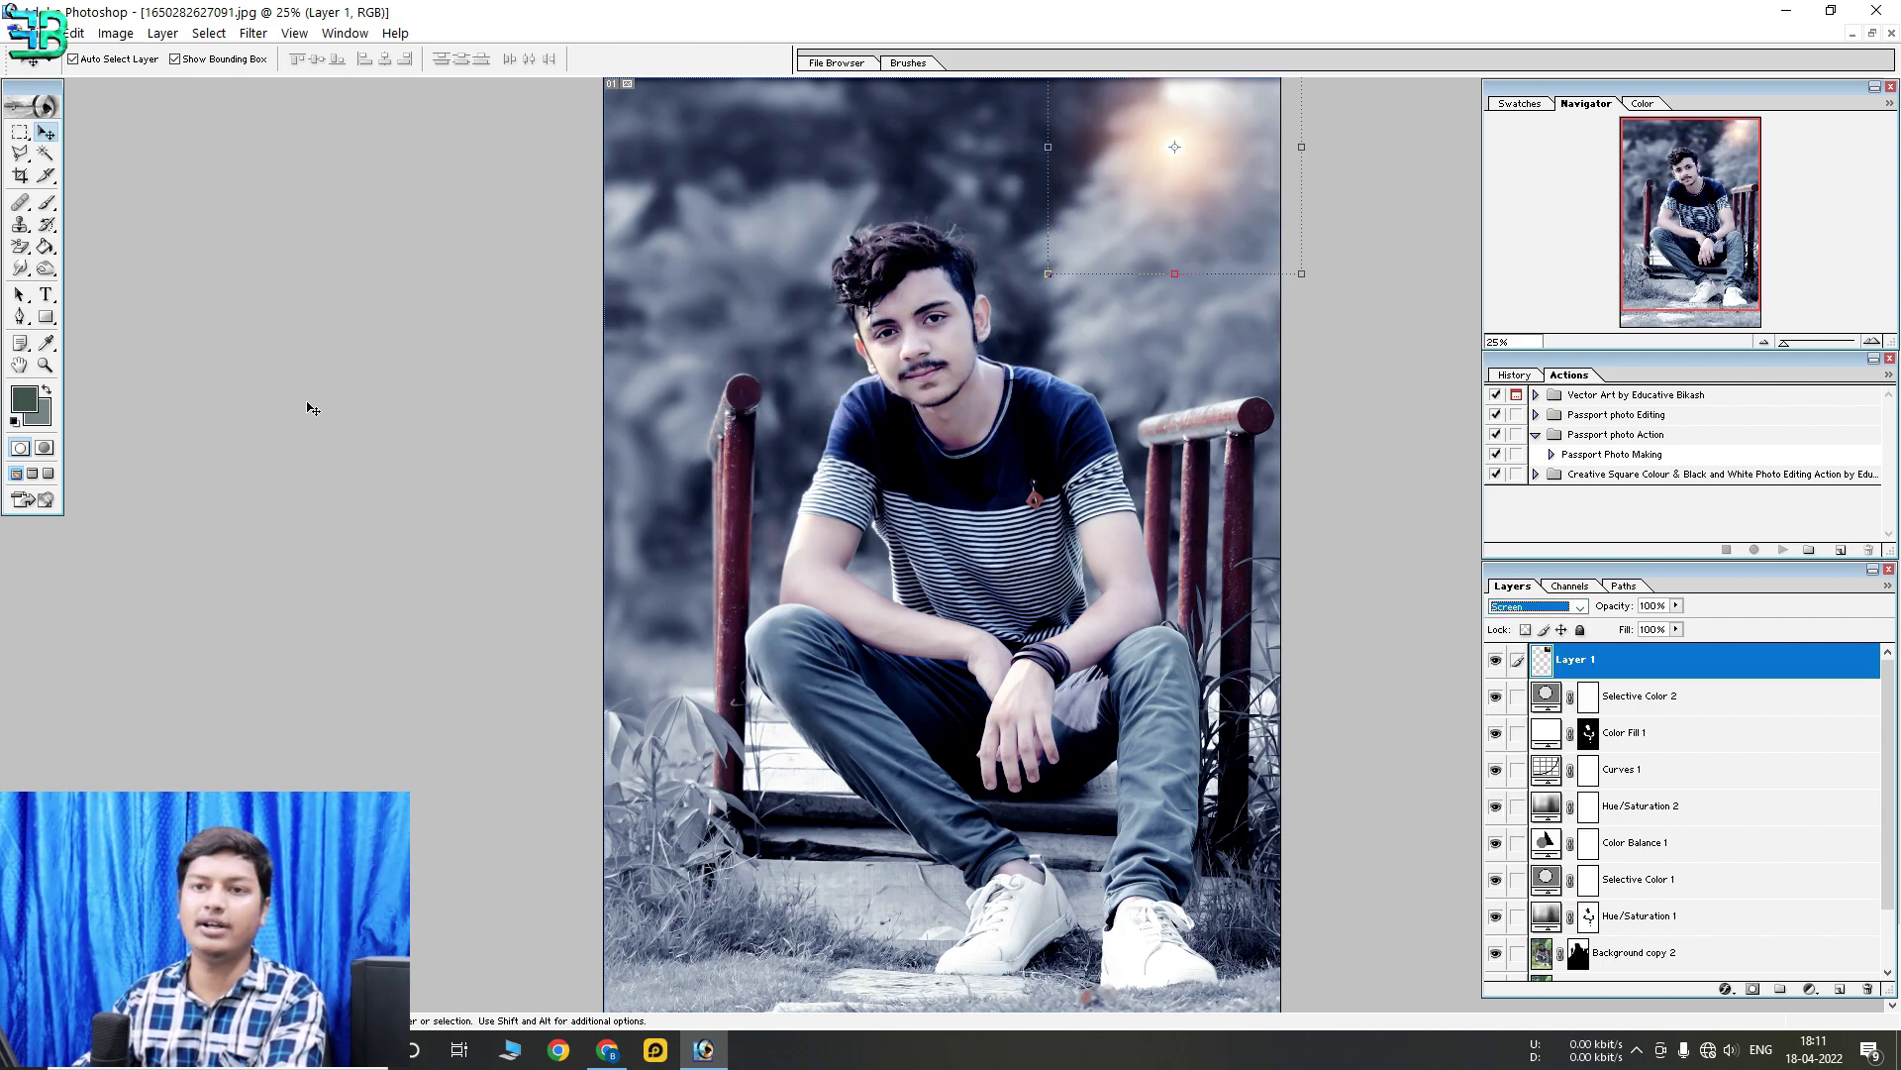
{"action": "left_click_drag", "start_coordinate": [1045, 274], "coordinate": [908, 411]}
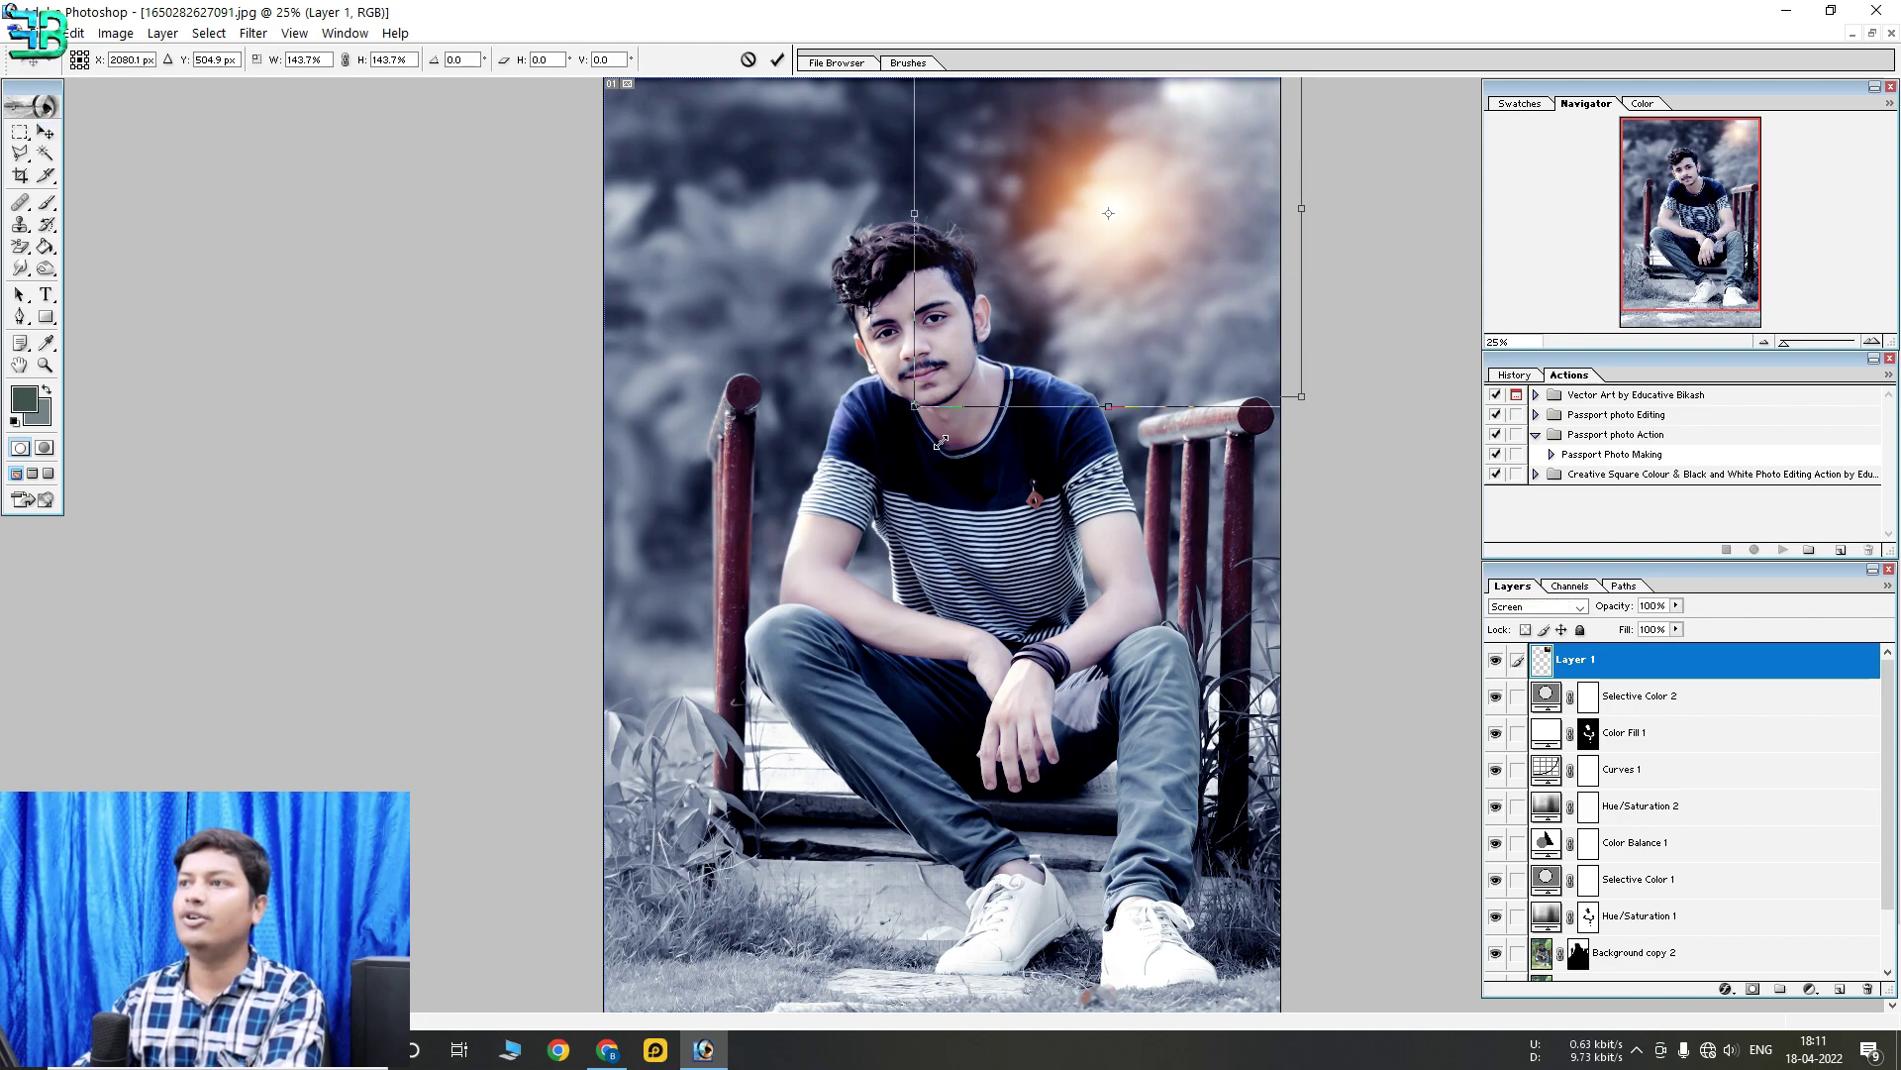
{"action": "left_click_drag", "start_coordinate": [1089, 245], "coordinate": [1128, 156]}
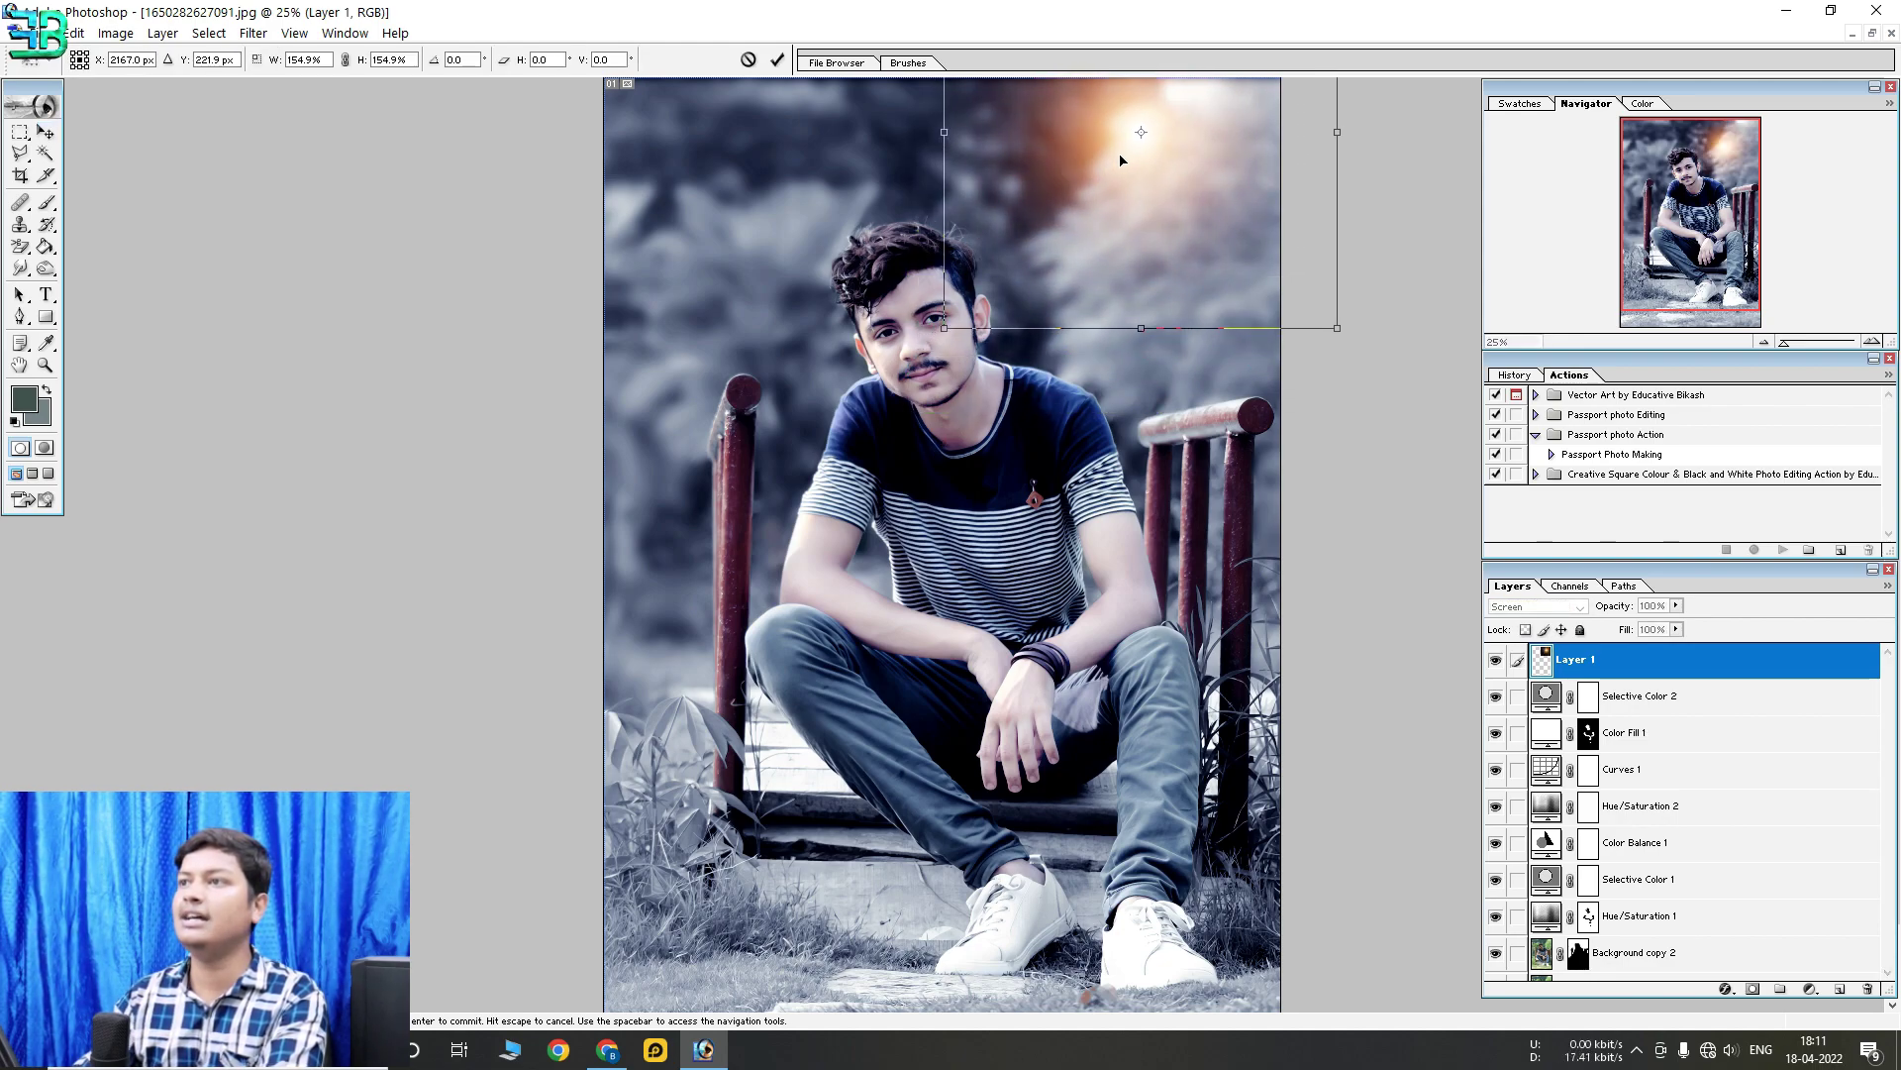
{"action": "left_click_drag", "start_coordinate": [946, 324], "coordinate": [919, 358]}
{"action": "left_click_drag", "start_coordinate": [1071, 192], "coordinate": [1133, 154]}
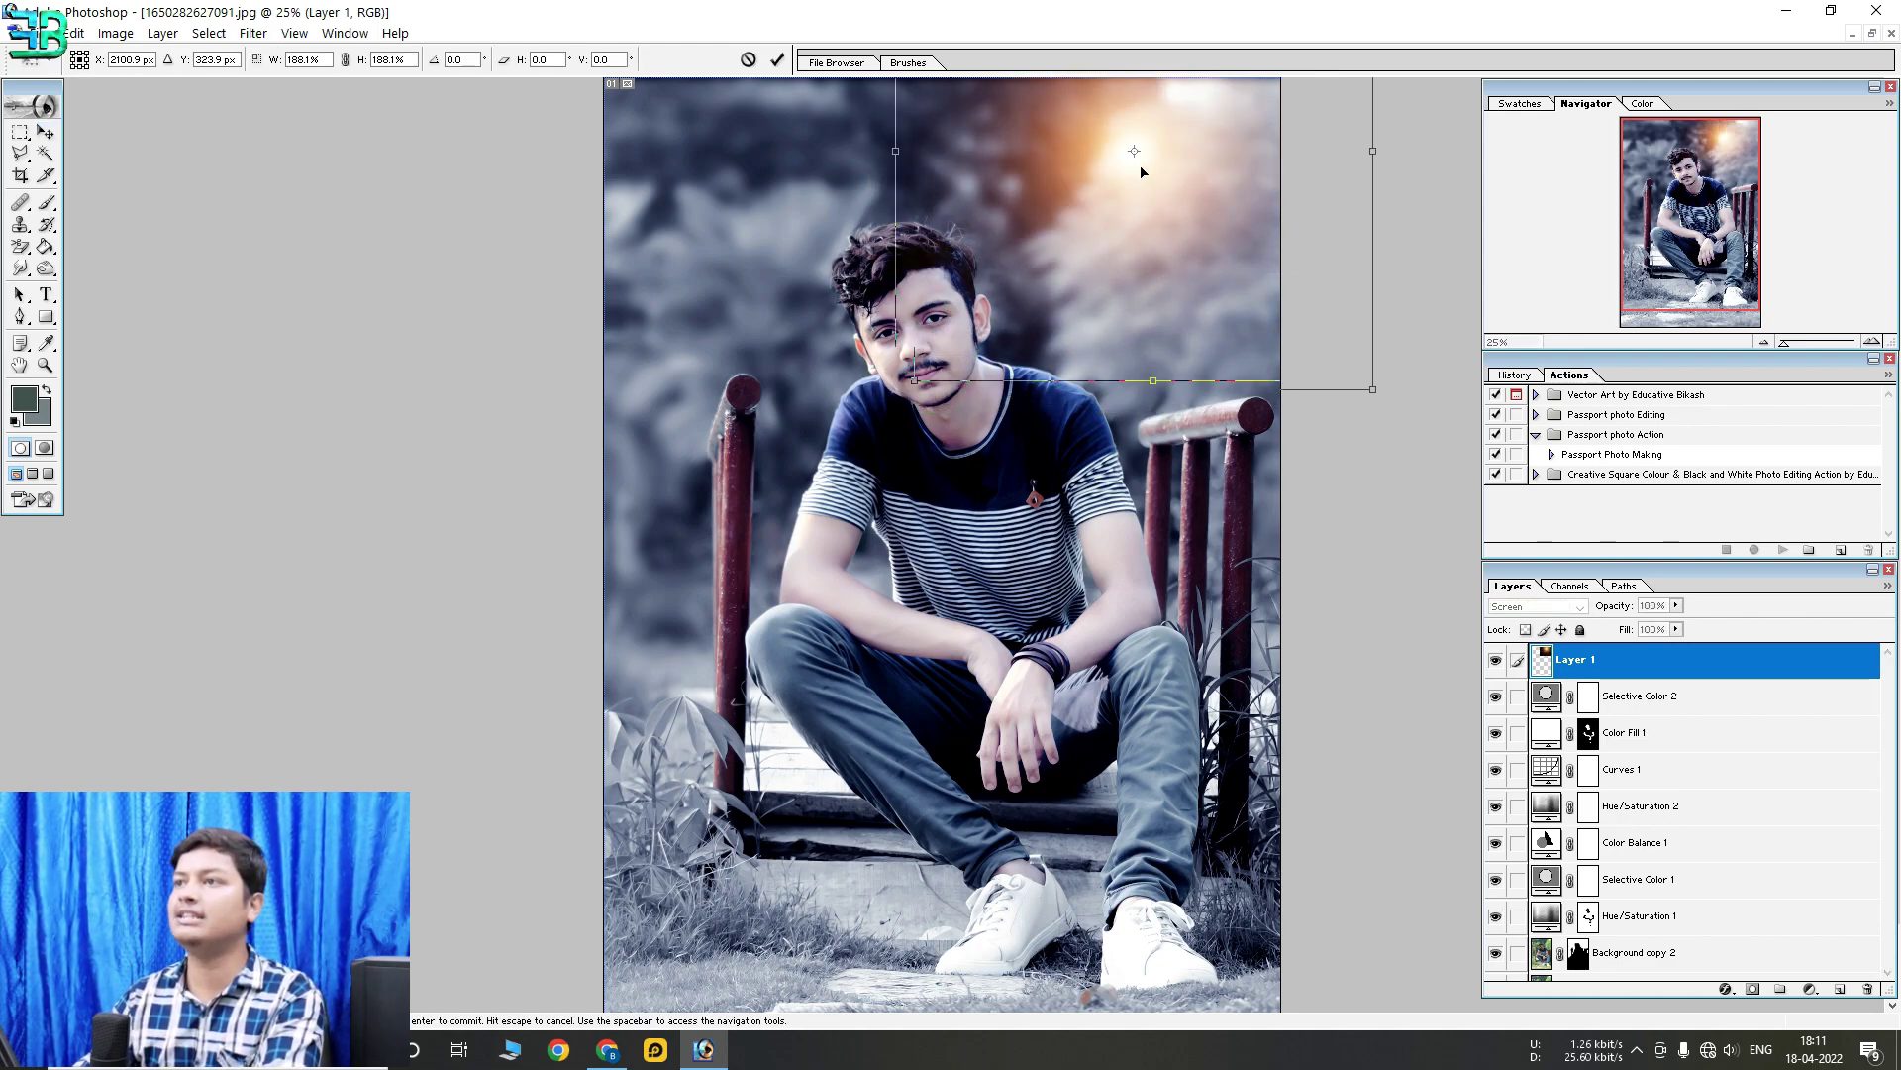
{"action": "key", "text": "Return"}
{"action": "key", "text": "ctrl+minus"}
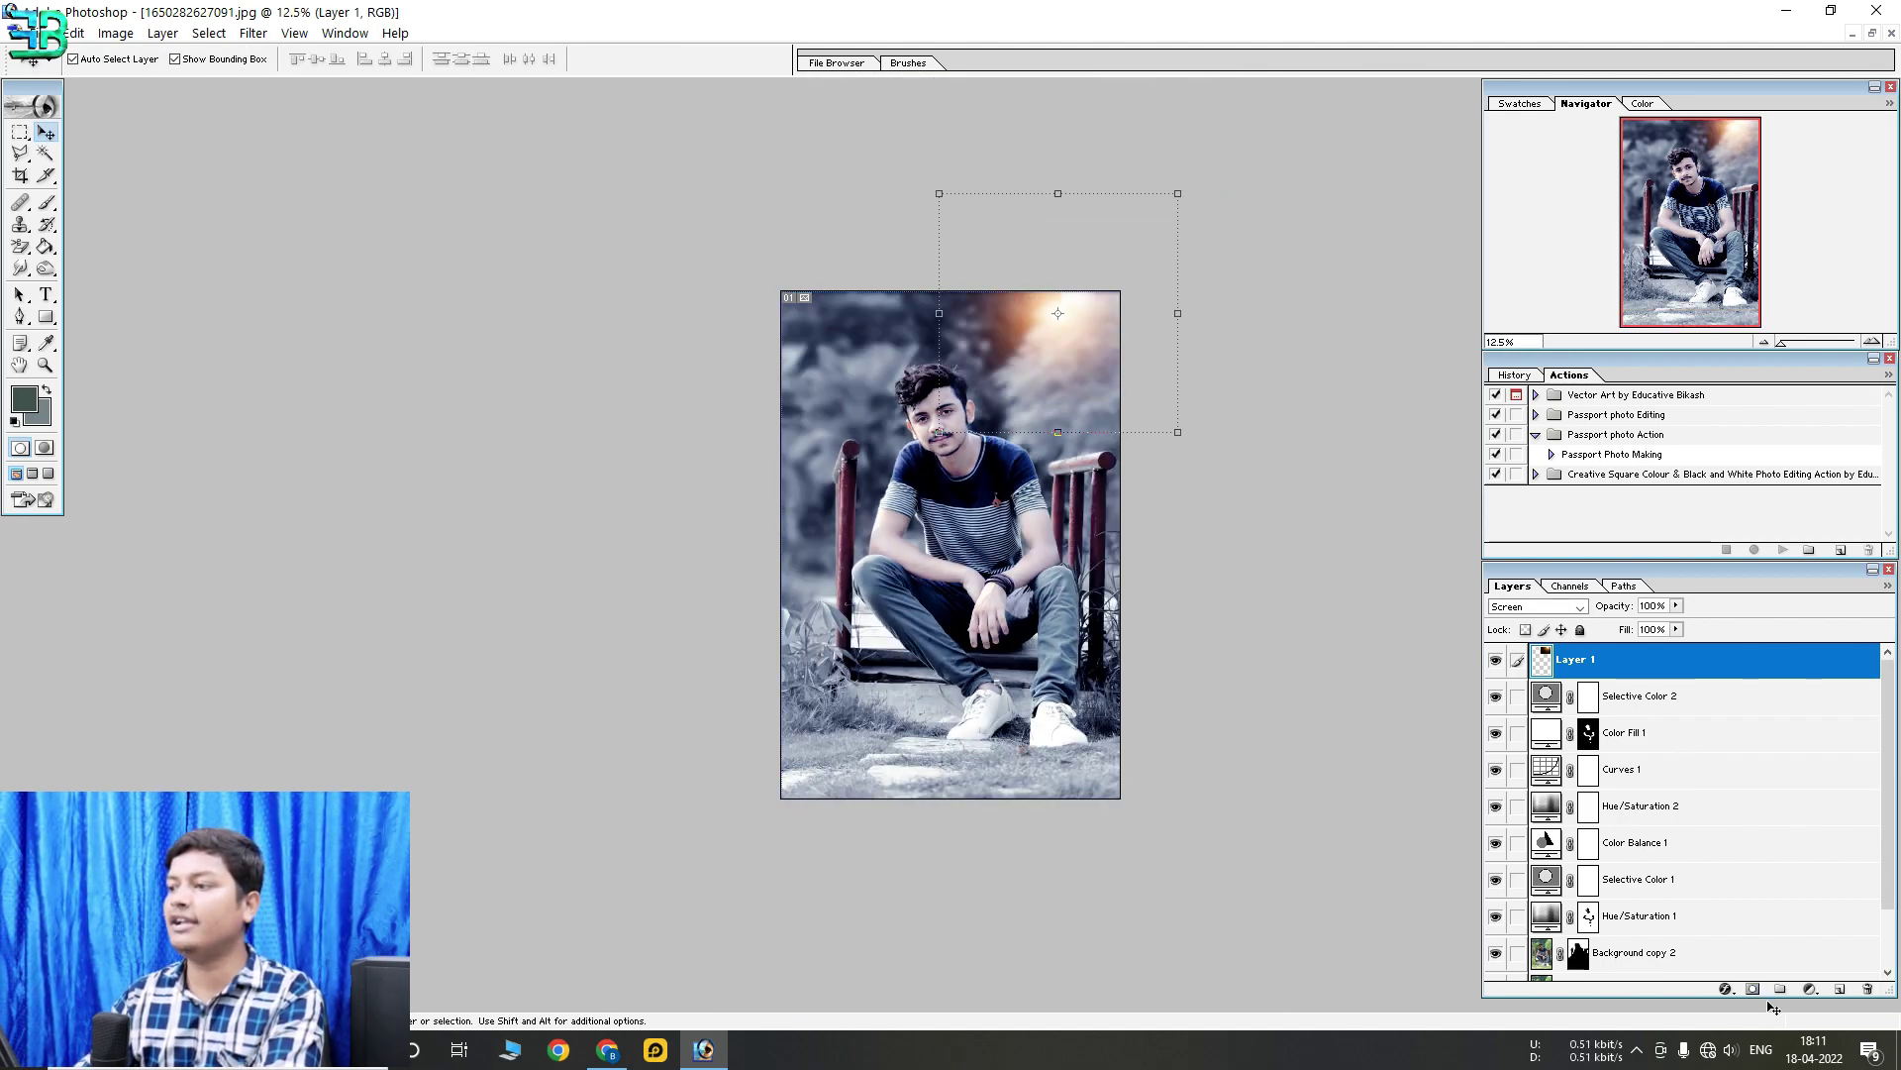
Create Set 1 and move the sun layer, Selective Color 2 and Background copies into it
{"action": "left_click", "coordinate": [1778, 988]}
{"action": "left_click_drag", "start_coordinate": [1567, 668], "coordinate": [1577, 653]}
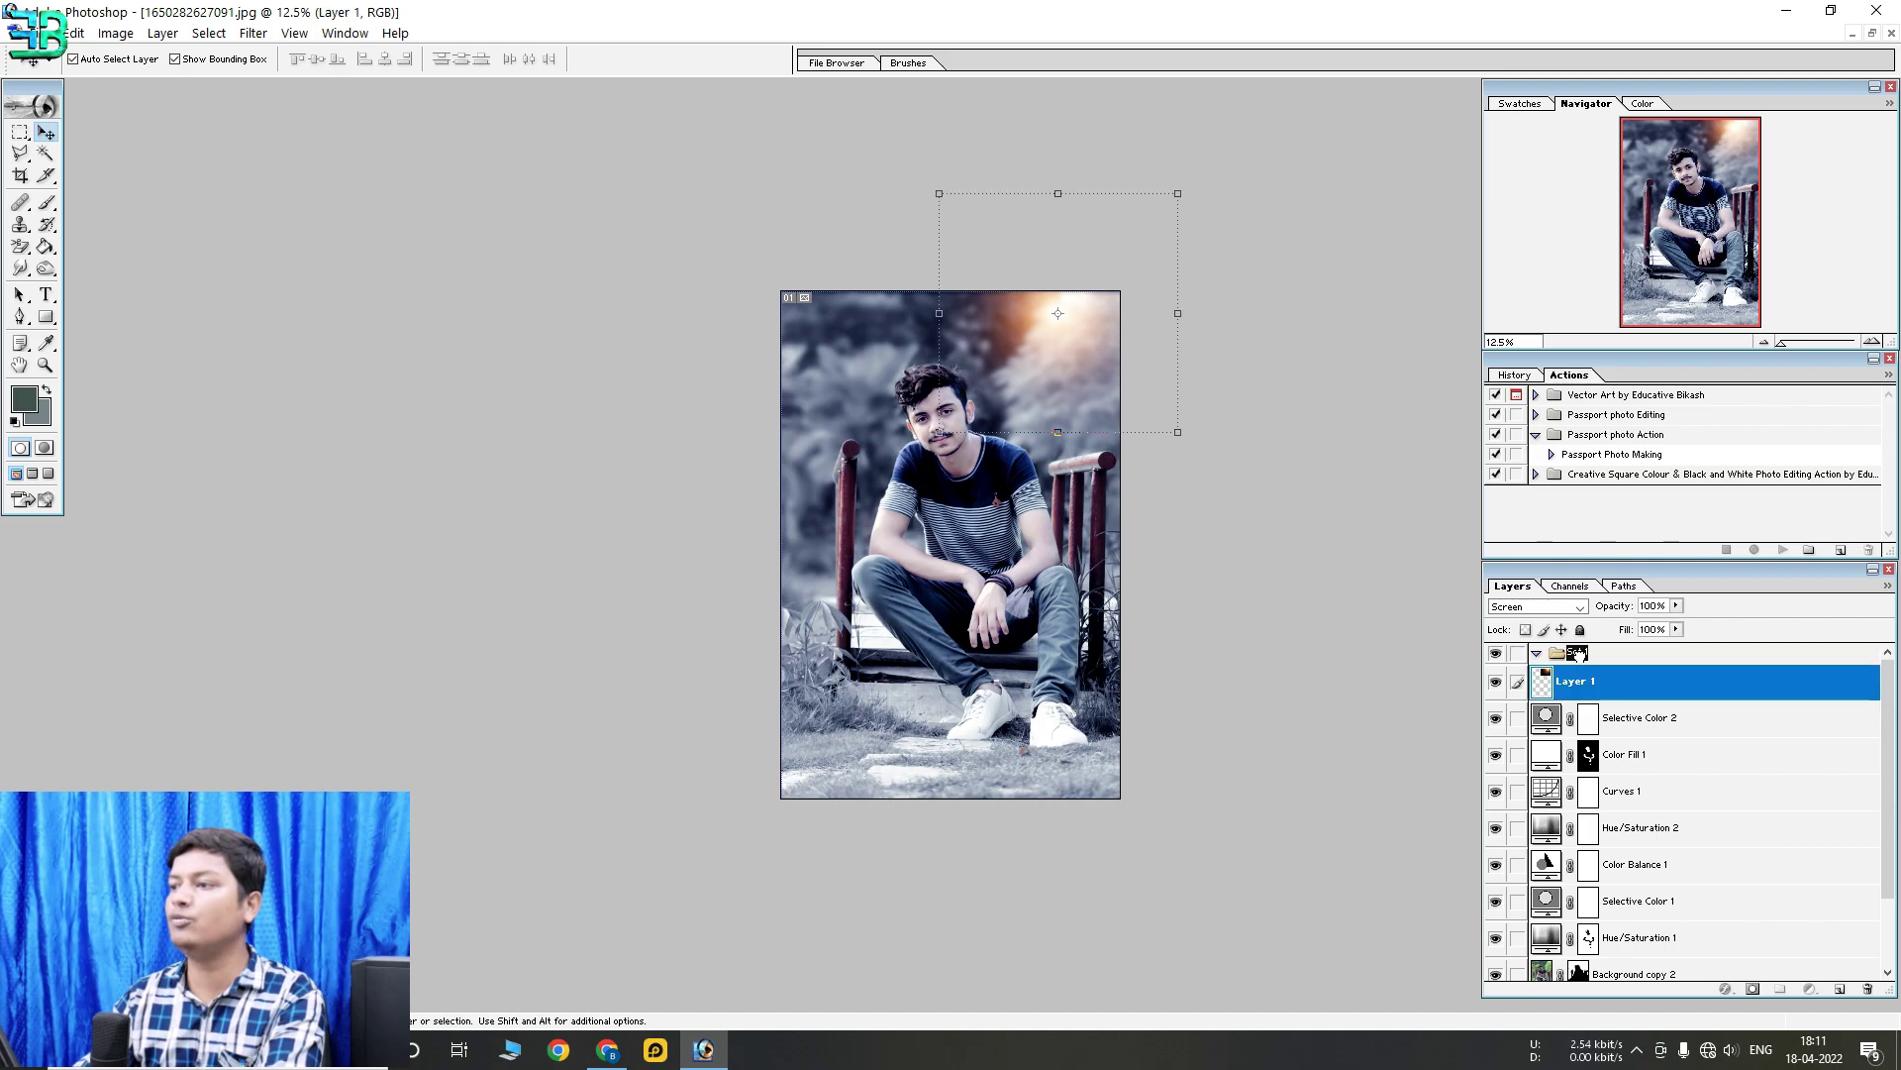
{"action": "left_click_drag", "start_coordinate": [1634, 717], "coordinate": [1582, 654]}
{"action": "left_click", "coordinate": [1537, 651]}
{"action": "double_click", "coordinate": [1584, 652]}
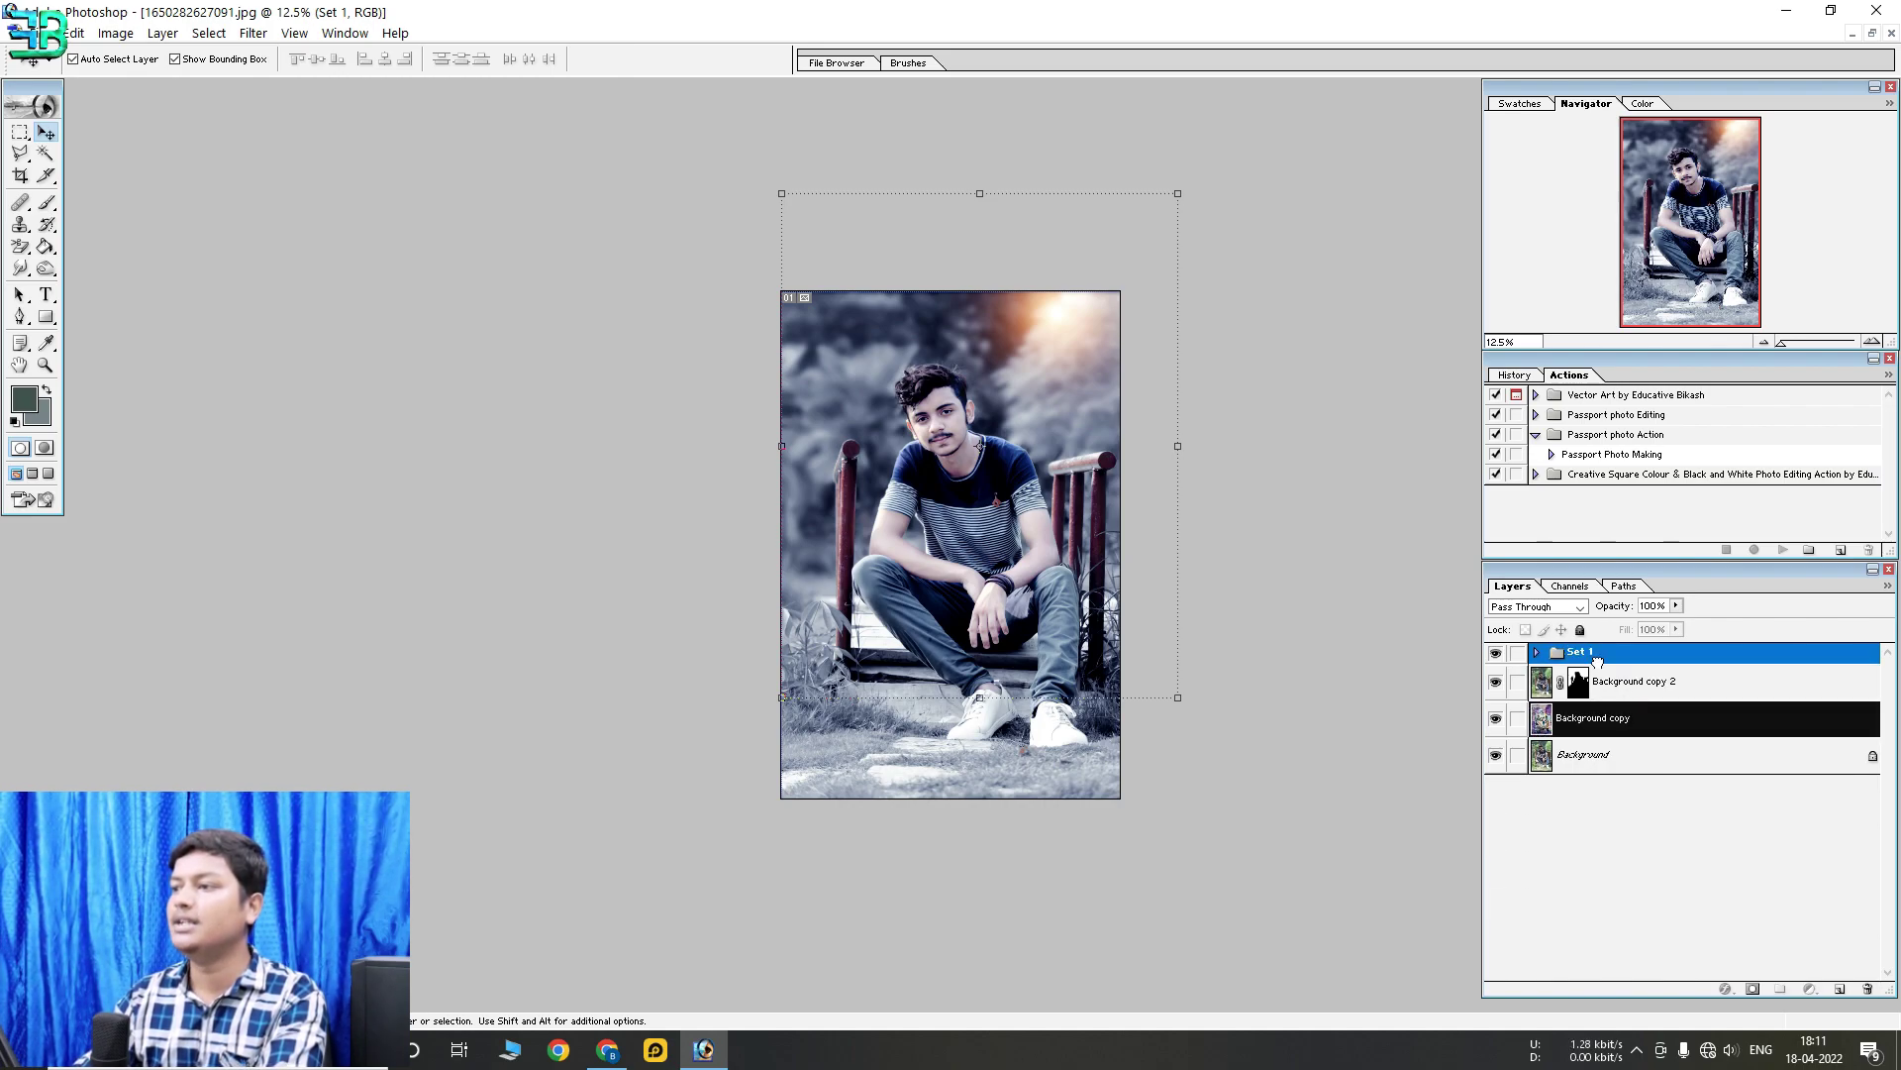
{"action": "left_click_drag", "start_coordinate": [1615, 718], "coordinate": [1581, 654]}
{"action": "left_click", "coordinate": [1495, 654]}
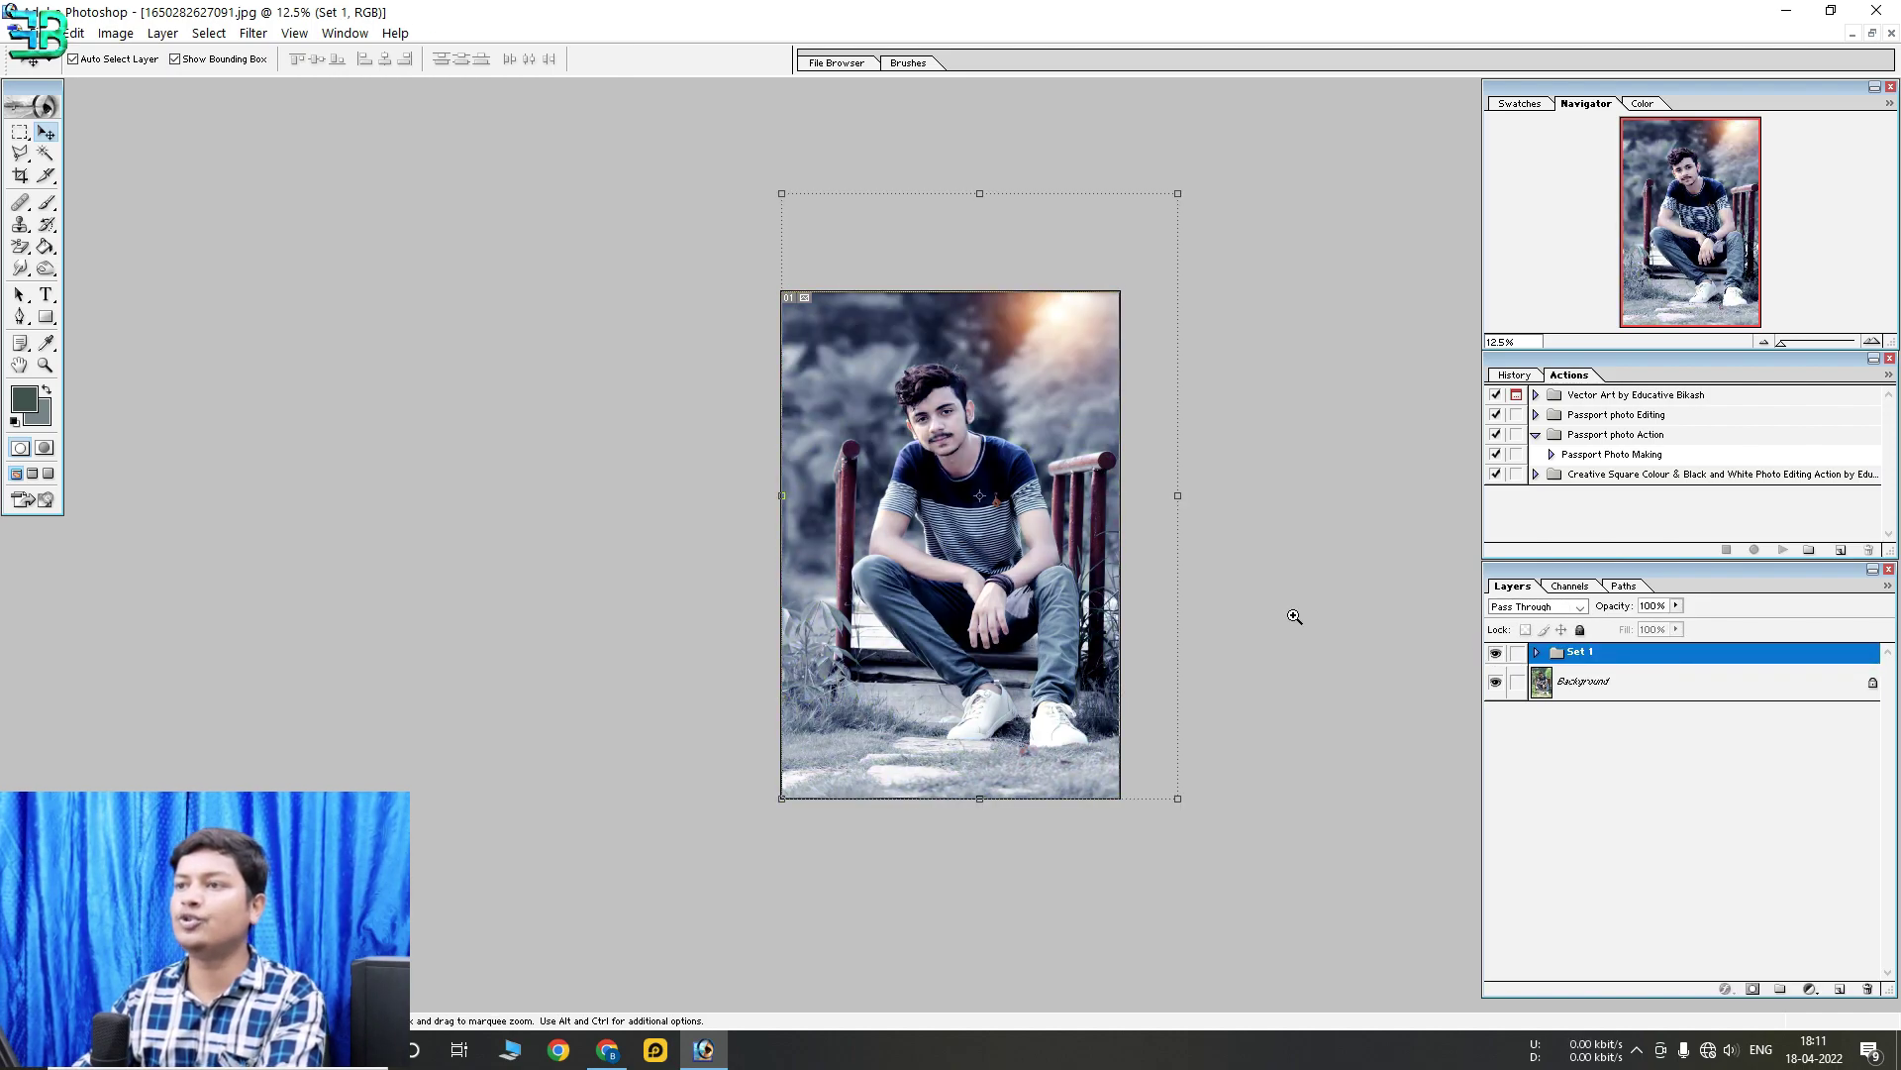
{"action": "left_click", "coordinate": [1294, 615]}
{"action": "left_click", "coordinate": [1496, 654]}
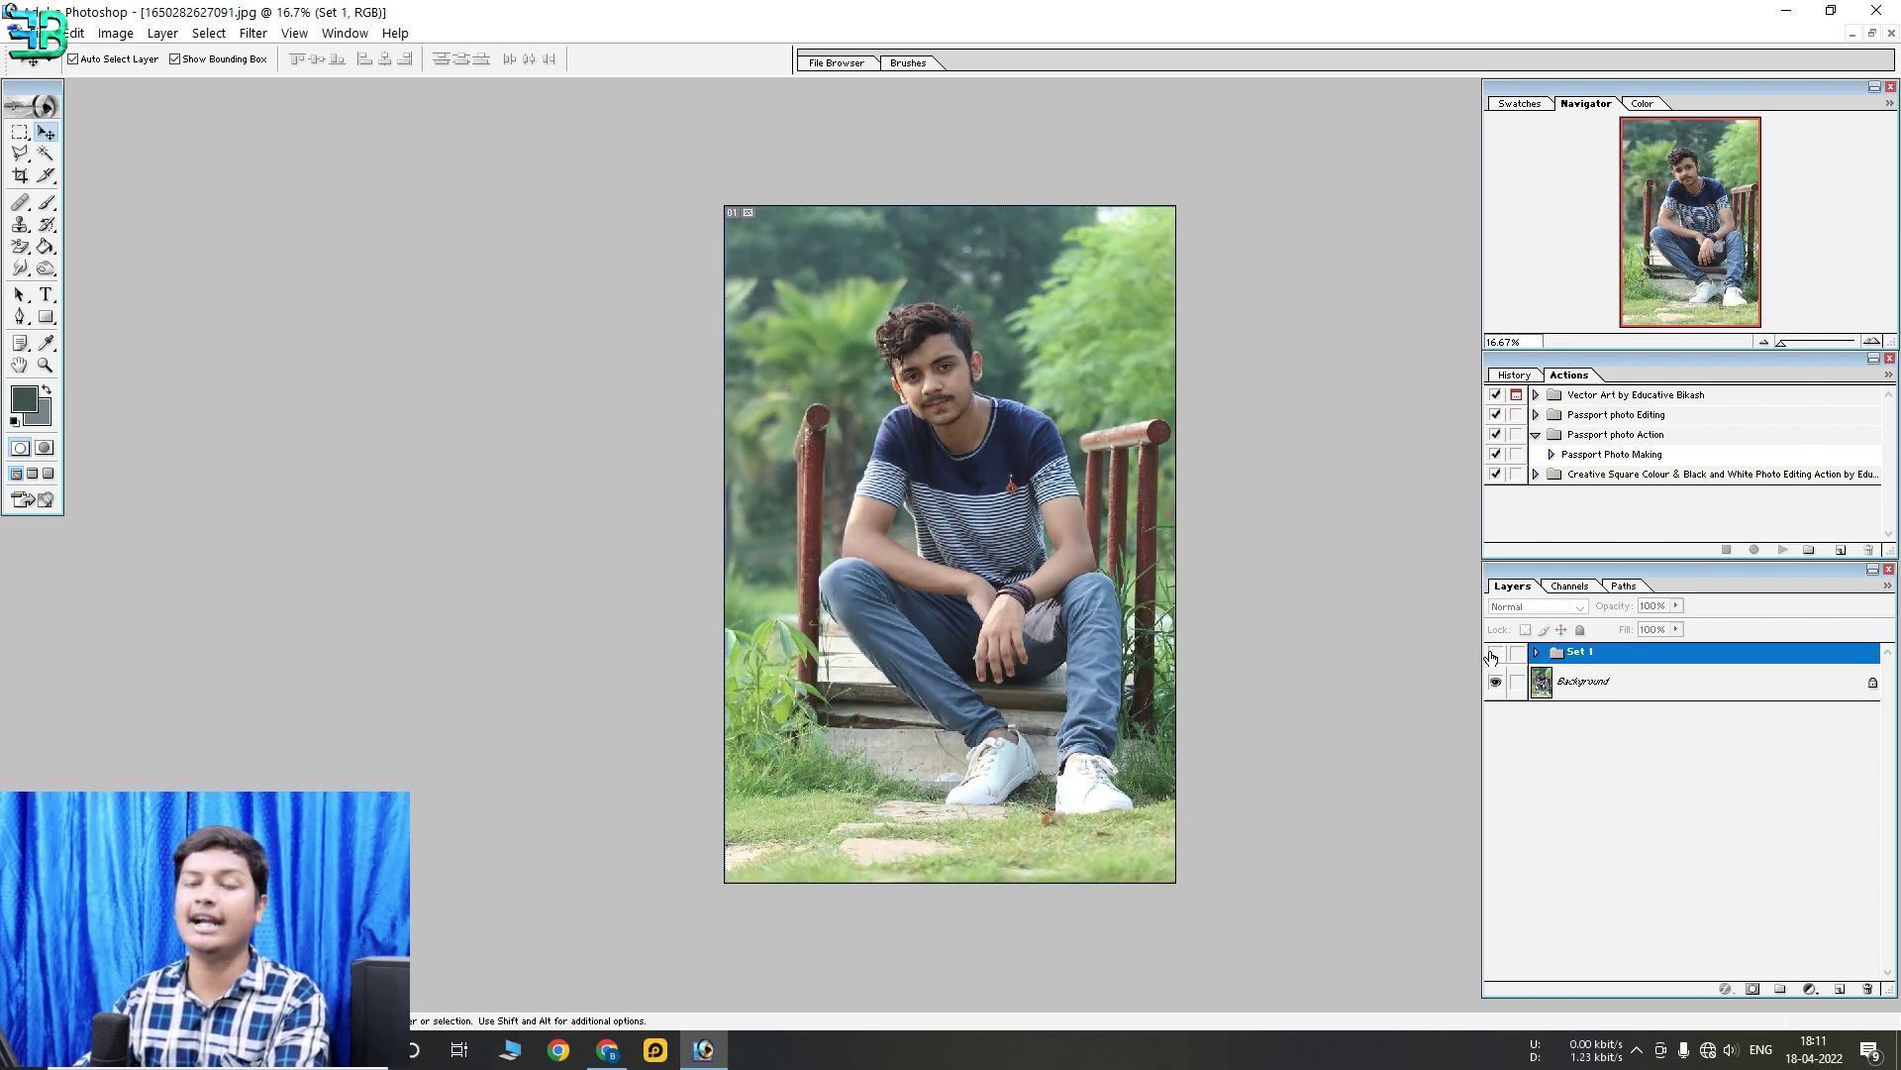
{"action": "left_click", "coordinate": [1494, 654]}
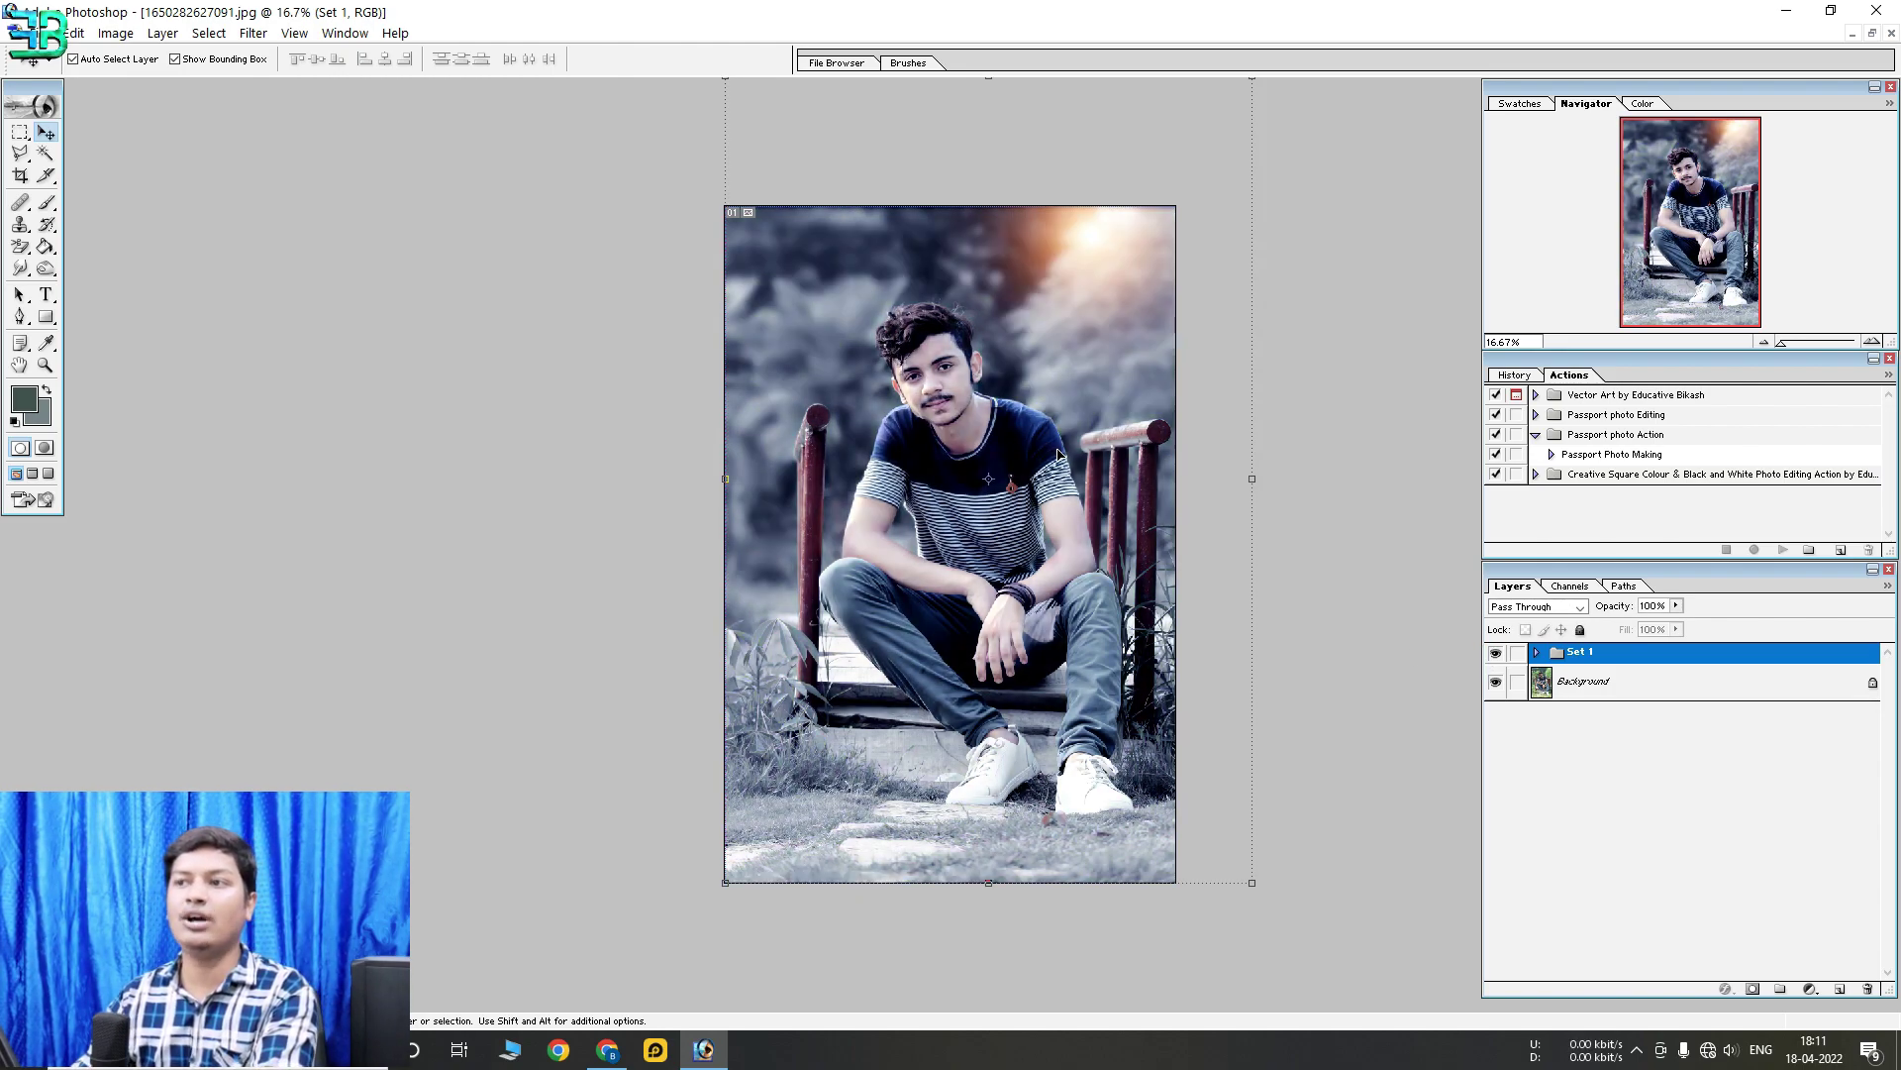
{"action": "left_click", "coordinate": [1031, 426]}
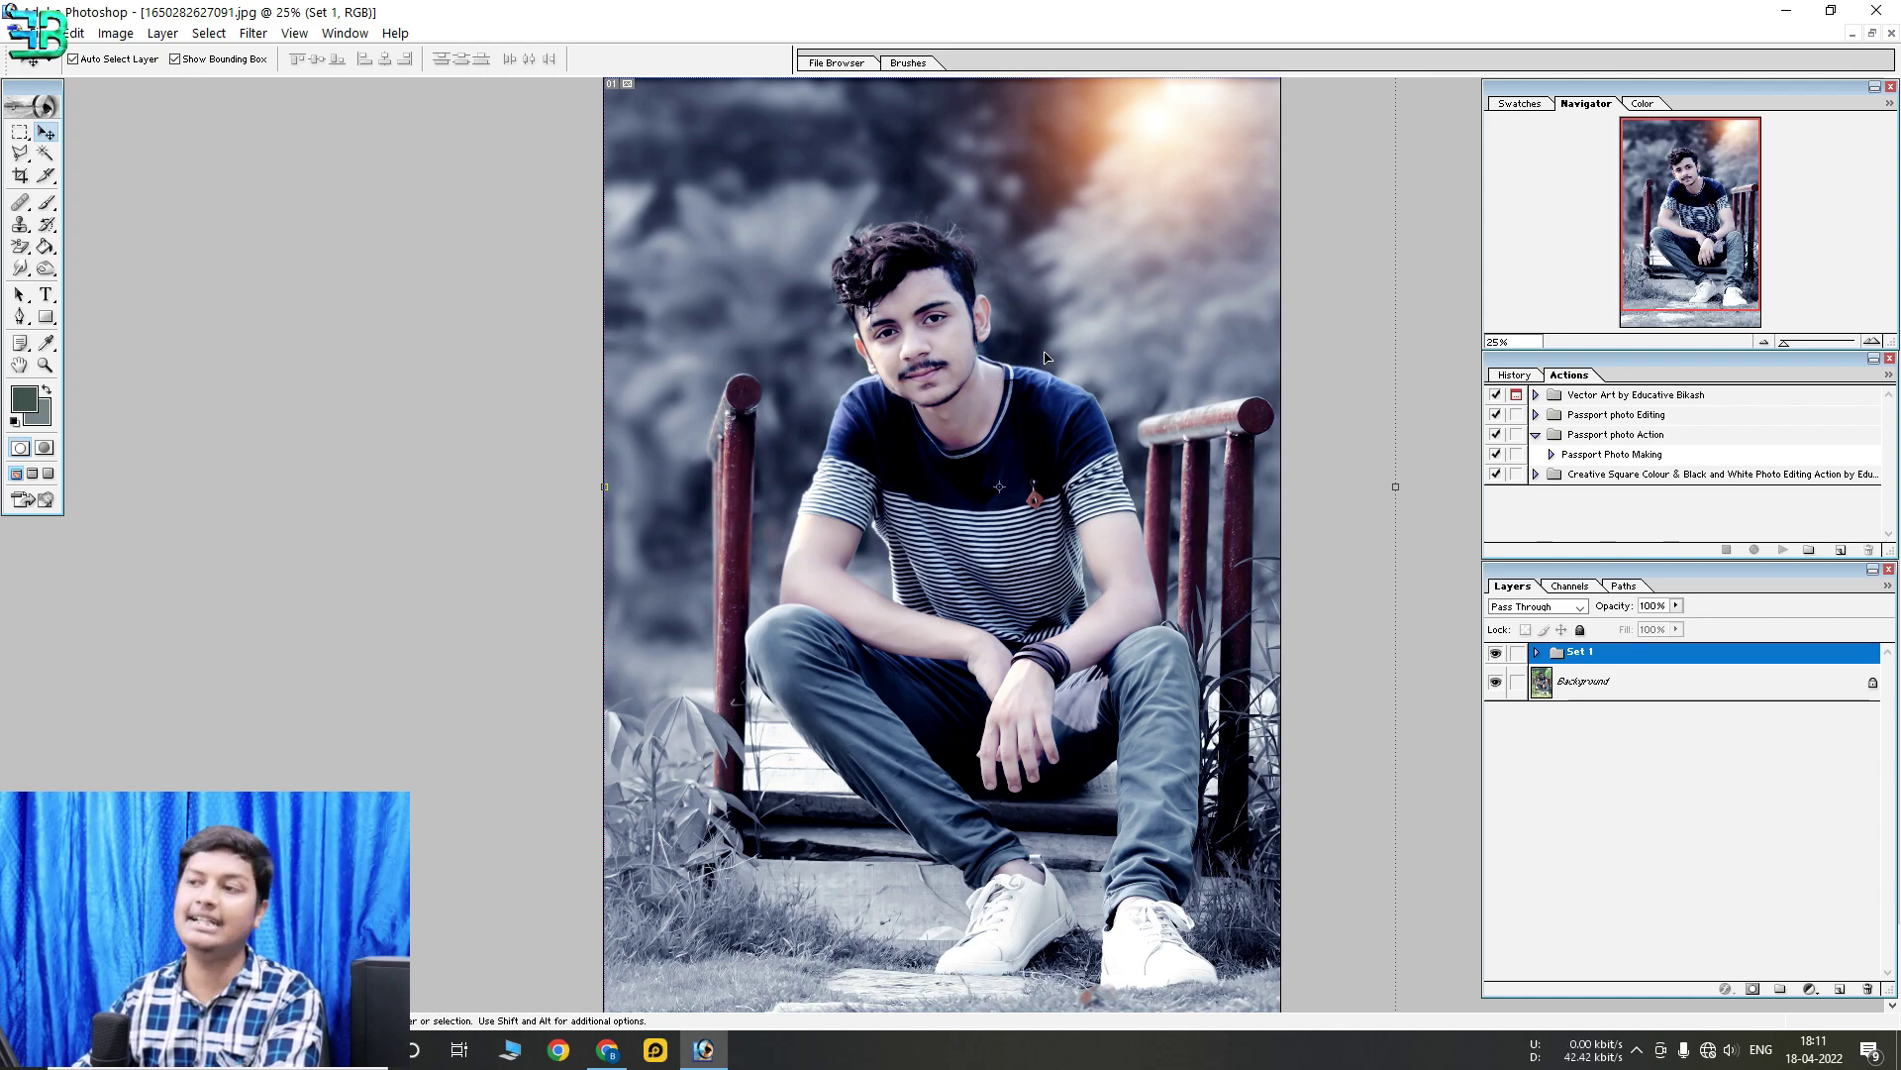